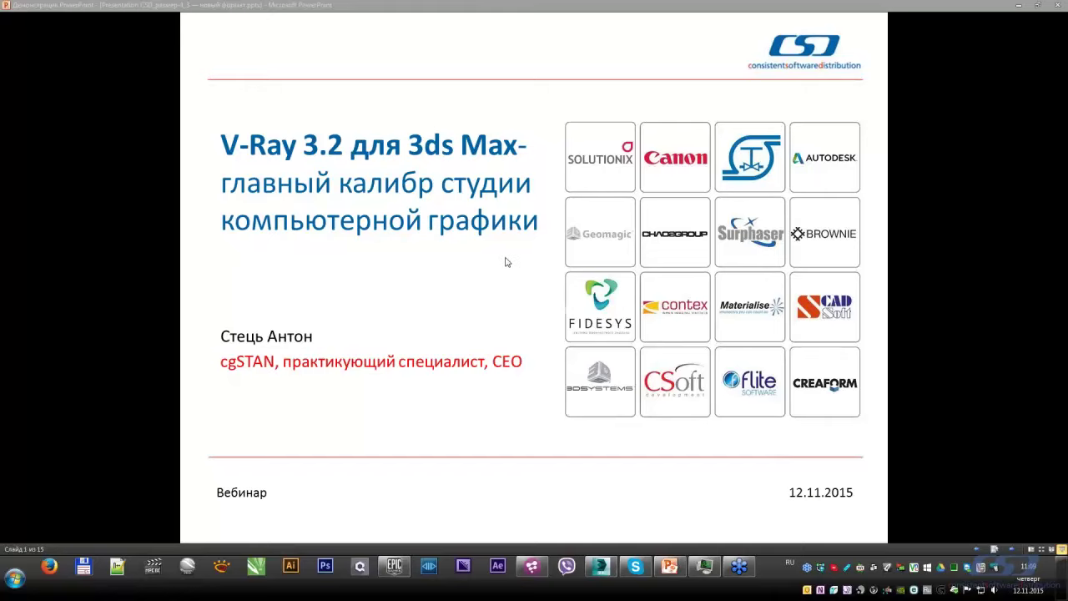
Step: Switch input to English and advance to slide 2, 'Задачи студии в ежедневной работе'
key(alt+Tab)
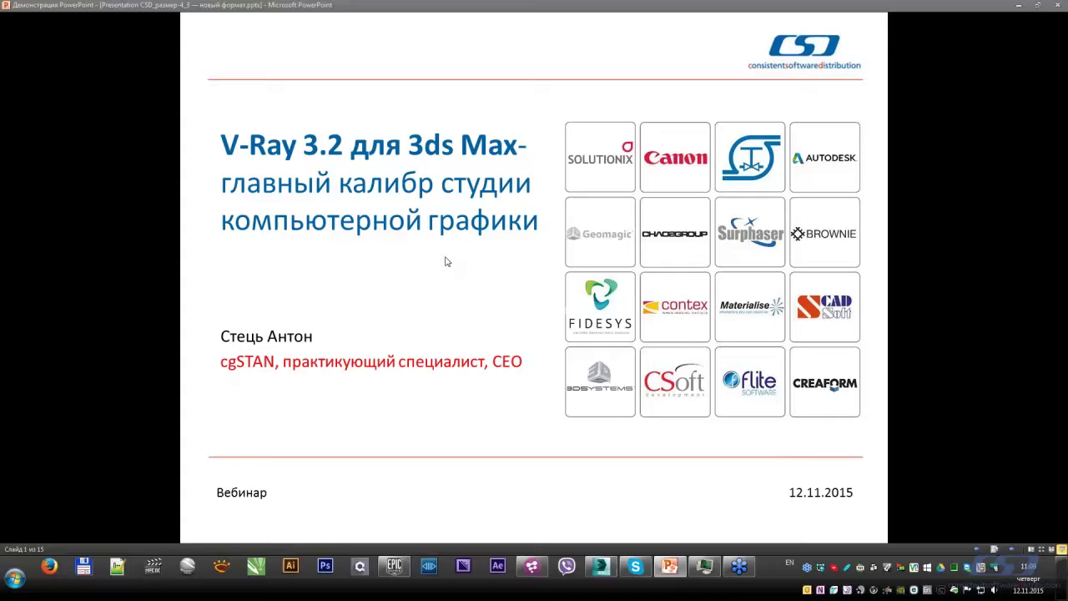
key(Right)
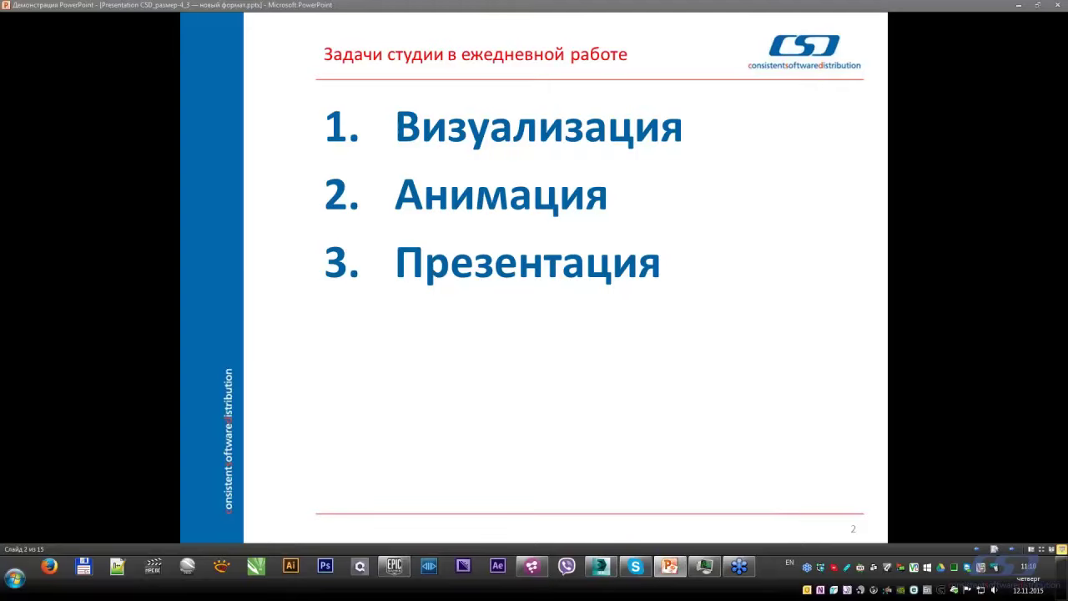
Step: Advance the slideshow to slide 3, '1. Визуализация'
key(Right)
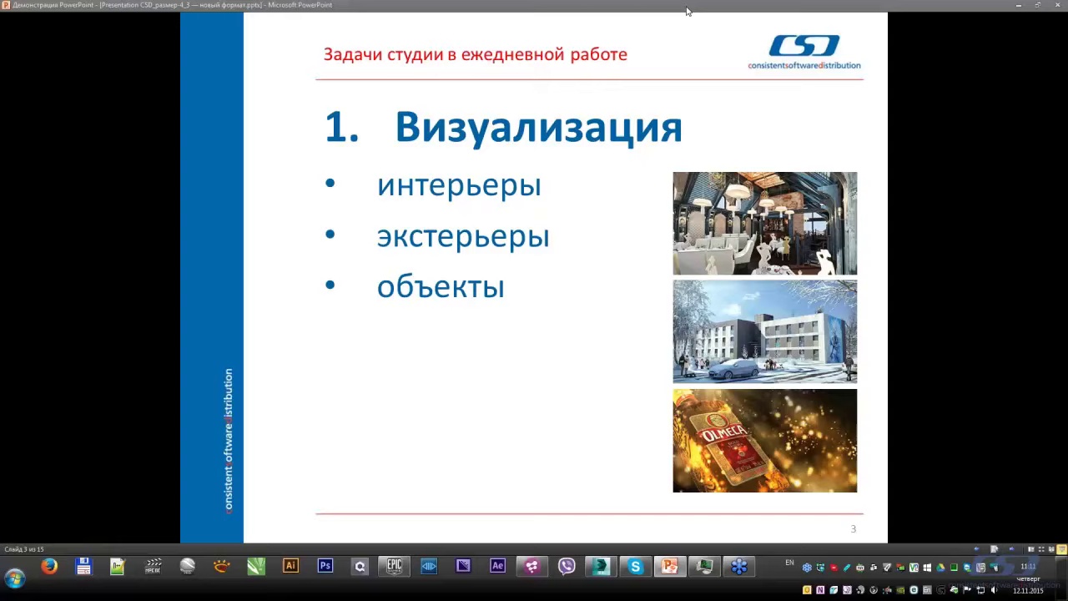
Step: Advance the slideshow to slide 4, '2. Анимация'
key(Page_Down)
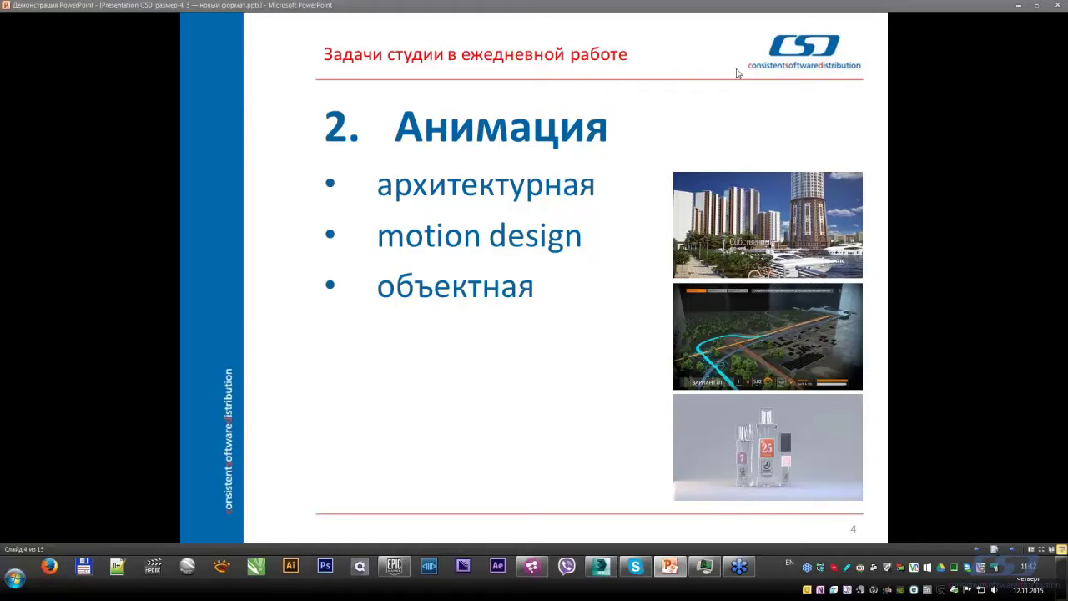
Step: Advance the slideshow to slide 5, '3. Презентация'
key(Right)
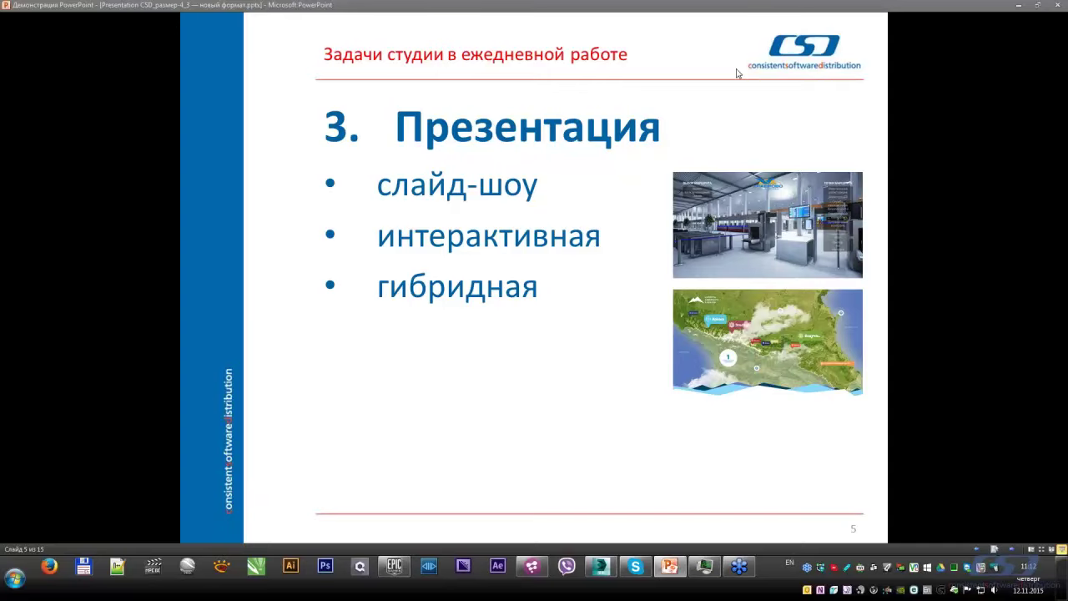
Step: Advance the slideshow to slide 6, 'Стадии производства'
click(736, 73)
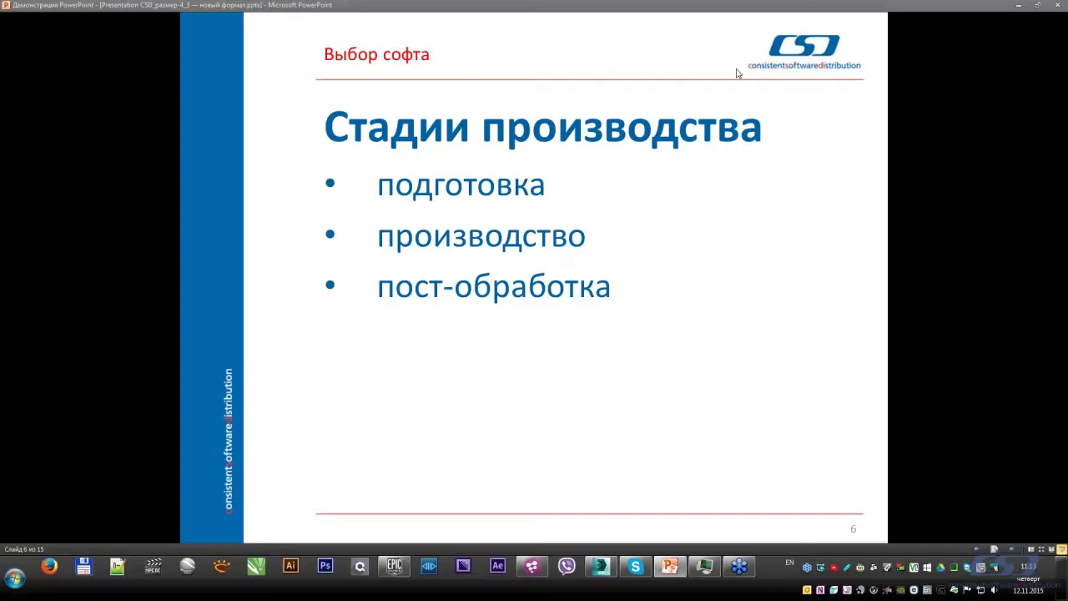
Step: Advance the slideshow to slide 7, 'Подготовка' (CAD and 2D, растр и вектор)
click(736, 74)
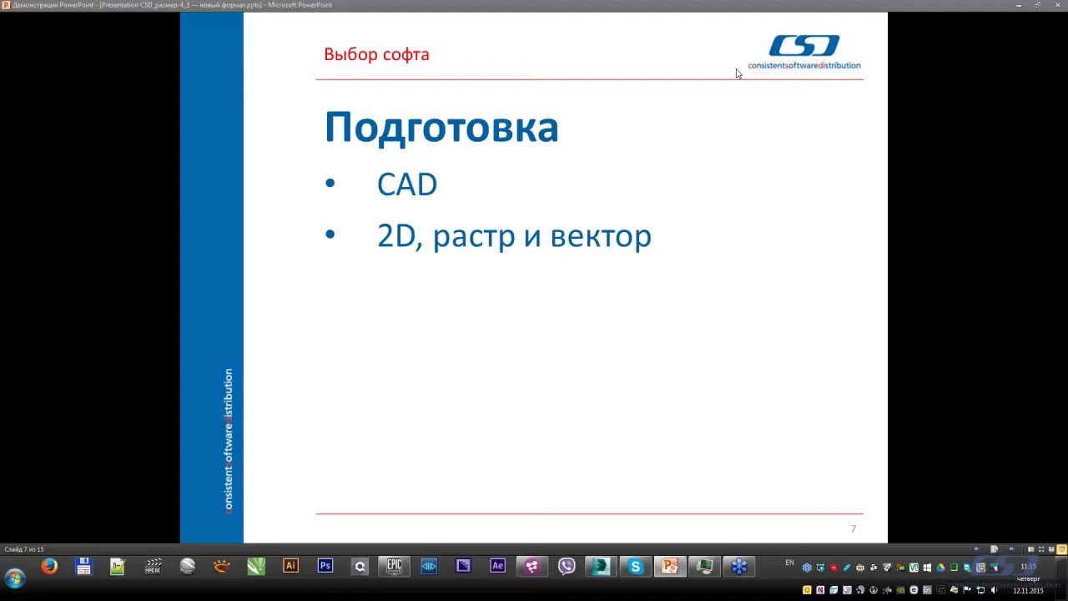
Step: Advance the slideshow to slide 8, 'Производство'
key(Right)
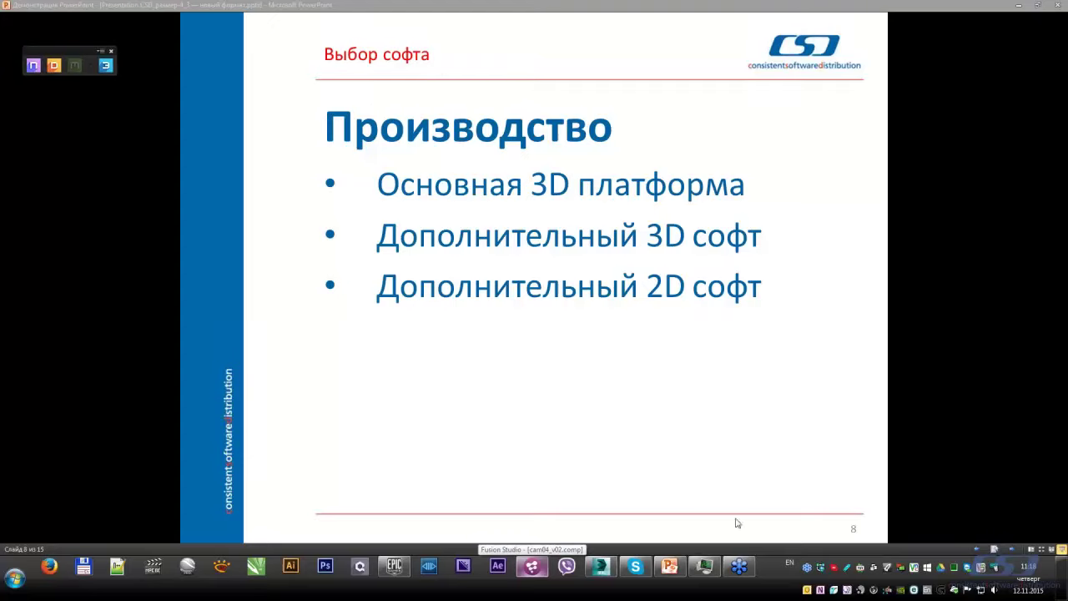
Step: Dismiss the Photoshop splash, advance to slide 9 'Пост-обработка', then bring Photoshop forward
click(706, 14)
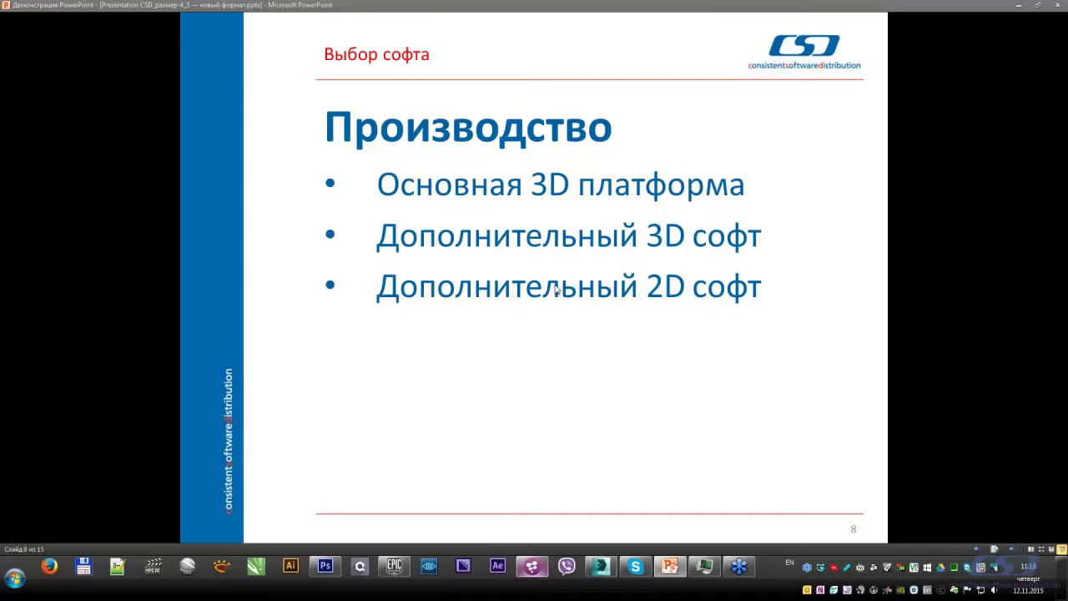
click(555, 288)
key(alt+Tab)
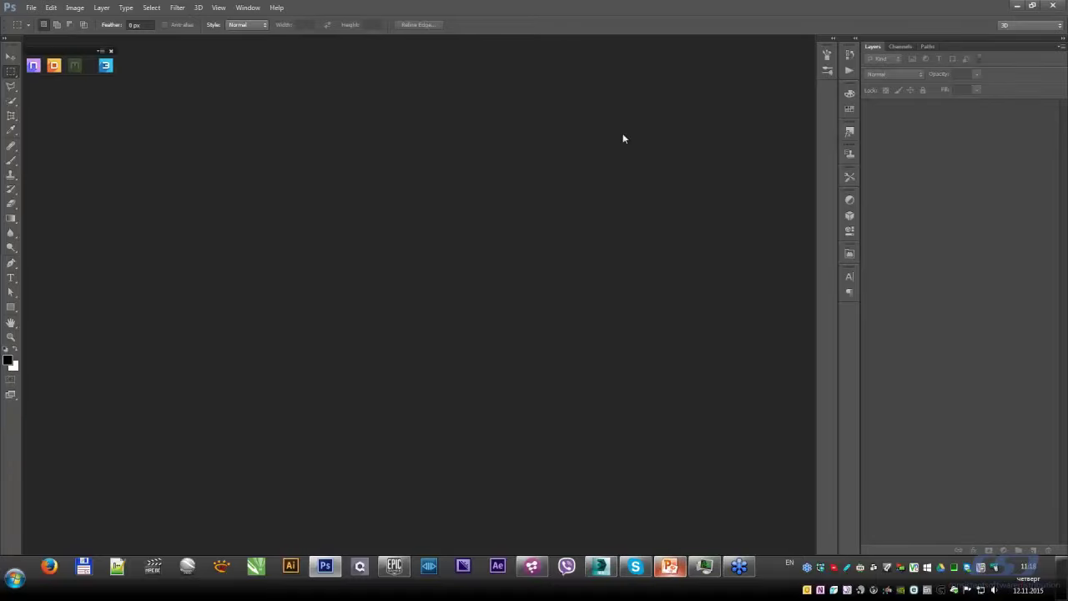
Step: Return from Photoshop to the slideshow on slide 9, 'Пост-обработка'
click(669, 565)
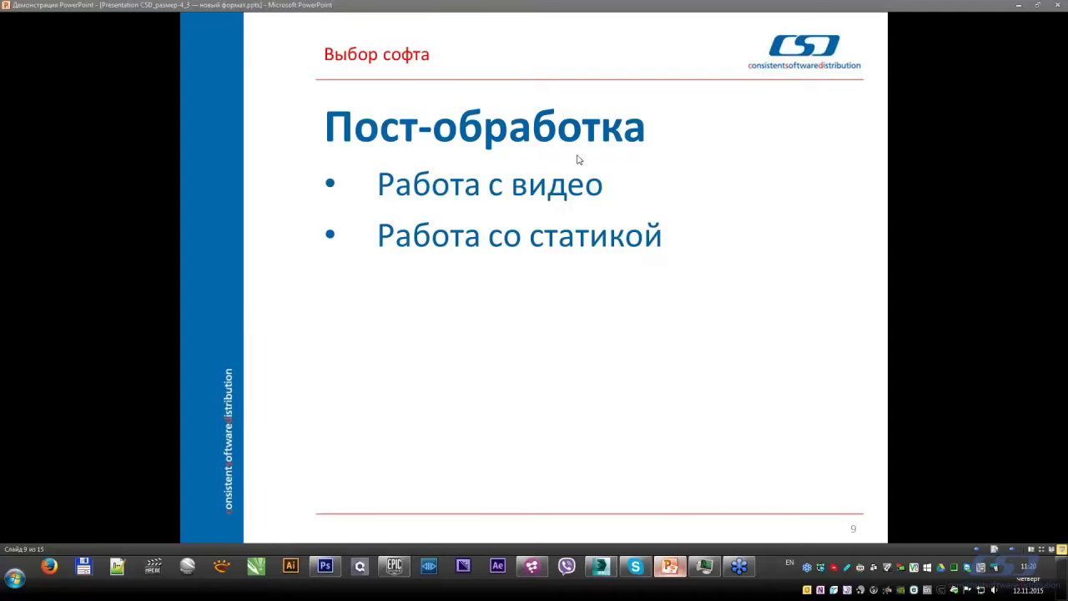
Step: Advance the slideshow to slide 10, 'Шейдинг', covering PBS, SSS and AO
click(645, 267)
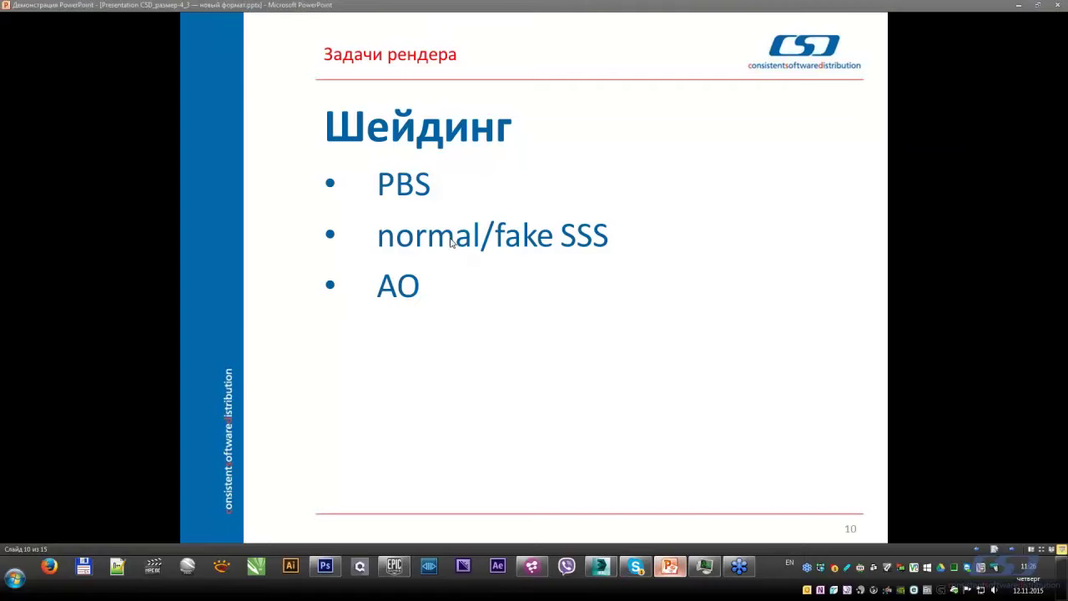
Step: Advance the slide show to slide 11, 'Лайтинг', covering iBL, Physical sun/sky and Object light
click(451, 242)
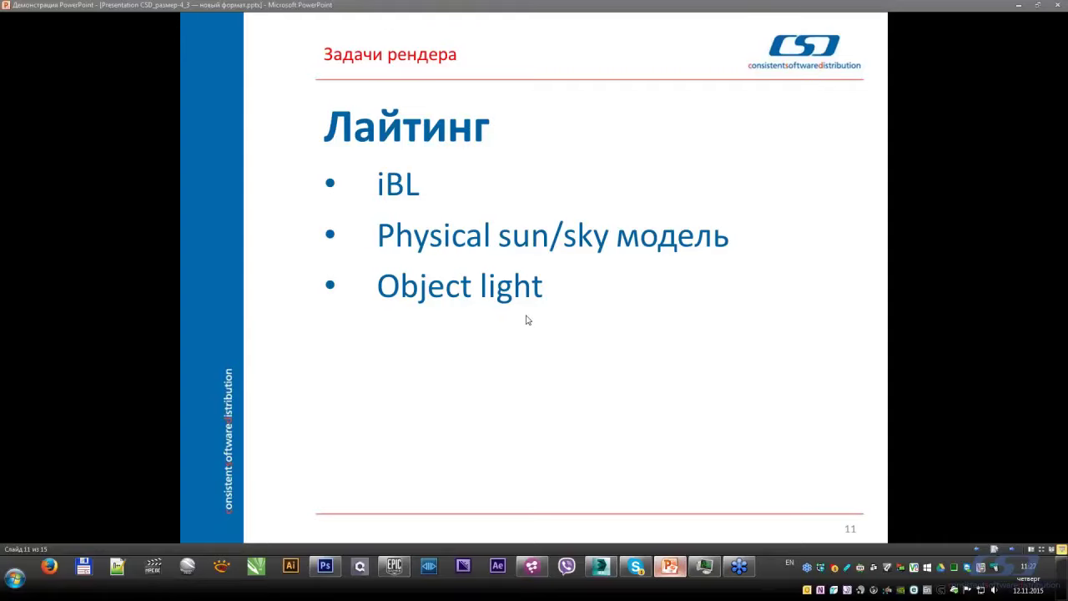
Step: Move on to slide 12, 'Рендеринг', covering GI, AA, Color Mapping and Net/Distributive
click(526, 320)
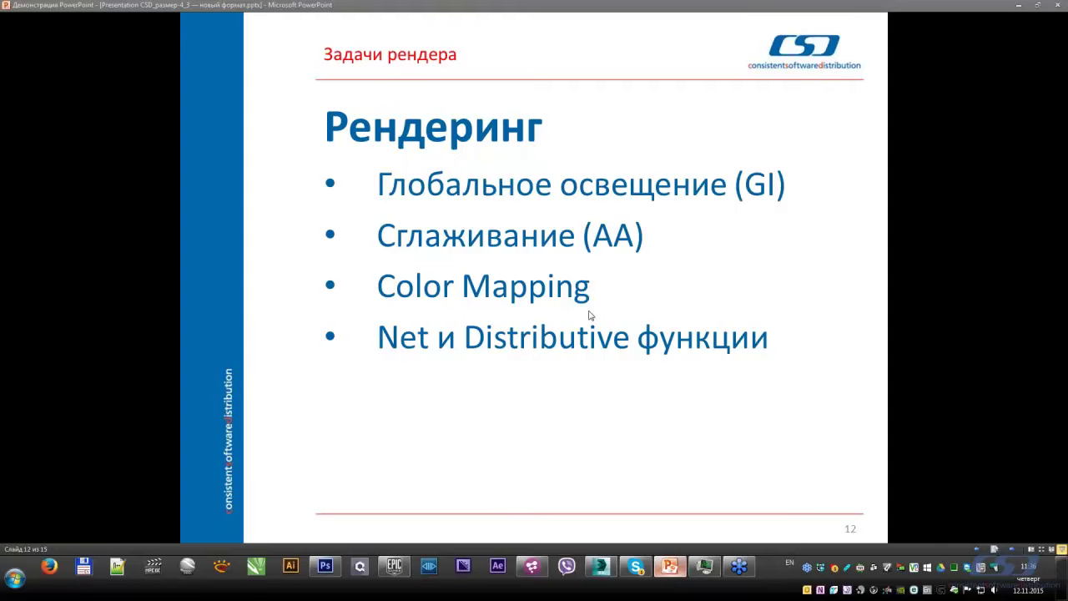
Step: Advance to slide 13, 'Рендер элементы', on float format, Pass assembly, masks and Beauty correction
click(589, 316)
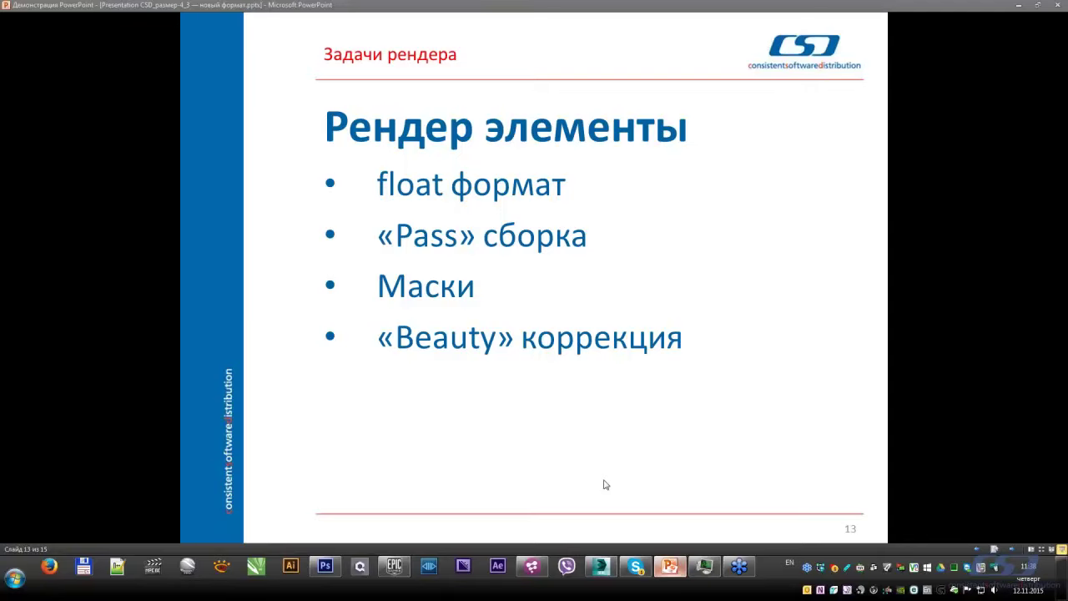
Step: In 3ds Max, bring up Render Setup's V-Ray tab with the Frame buffer rollout expanded
click(601, 567)
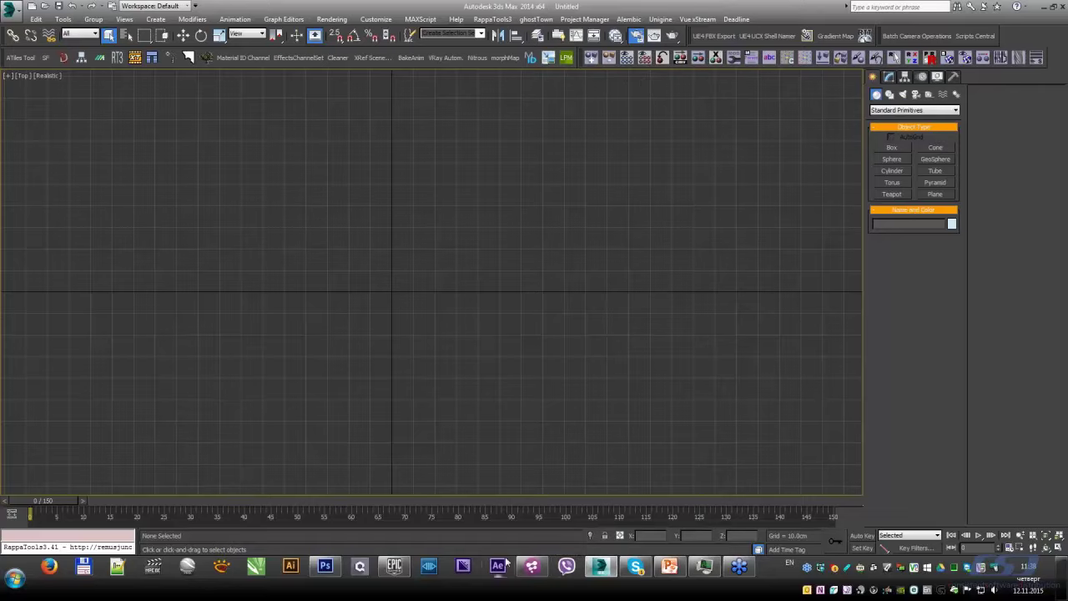
key(F10)
scroll(623, 350, down, 3)
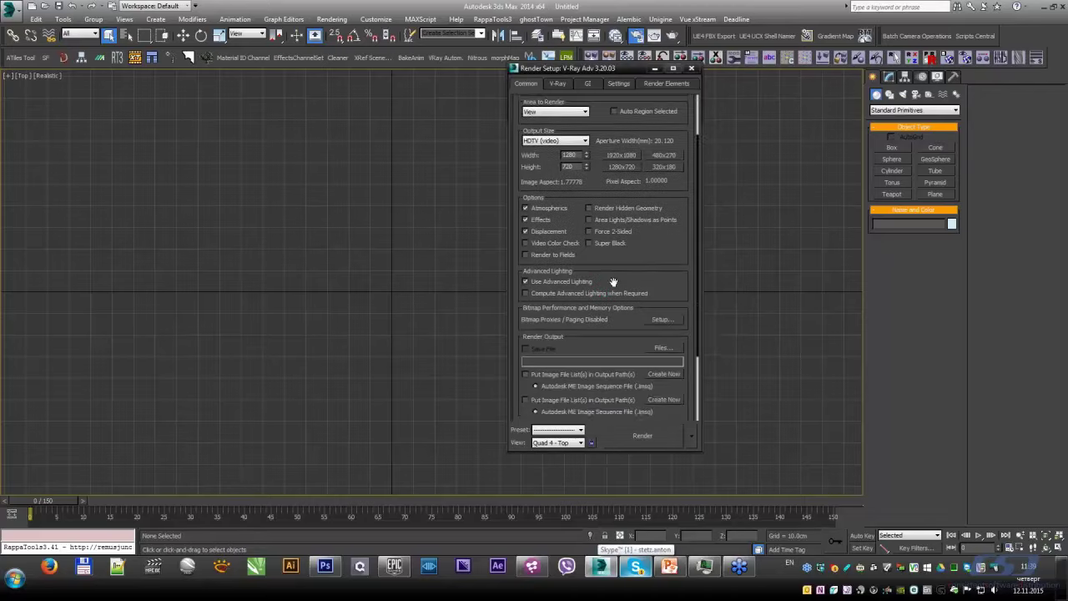
scroll(619, 358, down, 3)
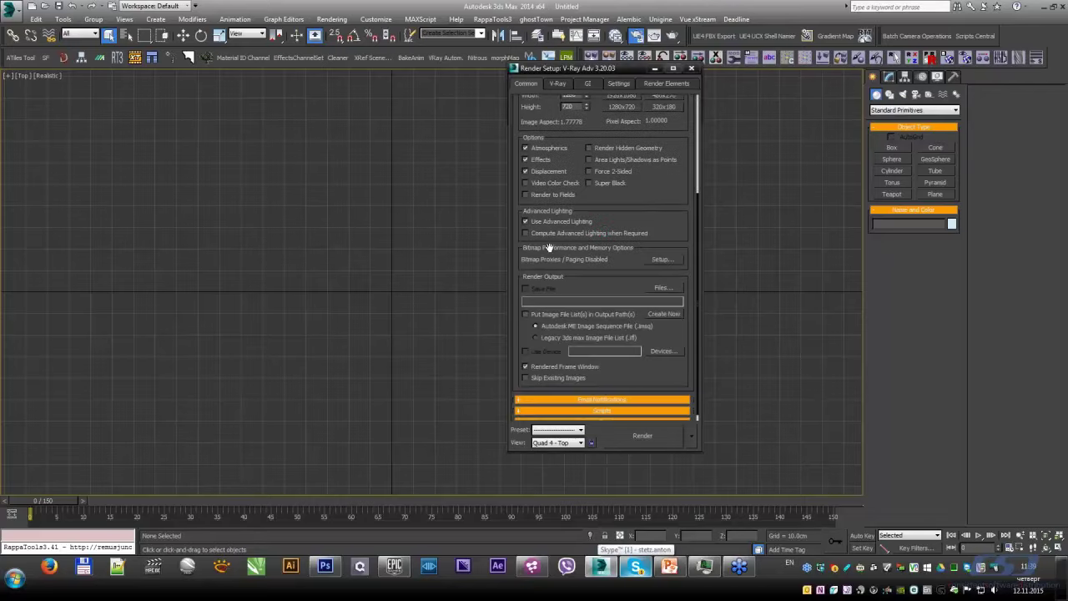
click(558, 84)
click(597, 125)
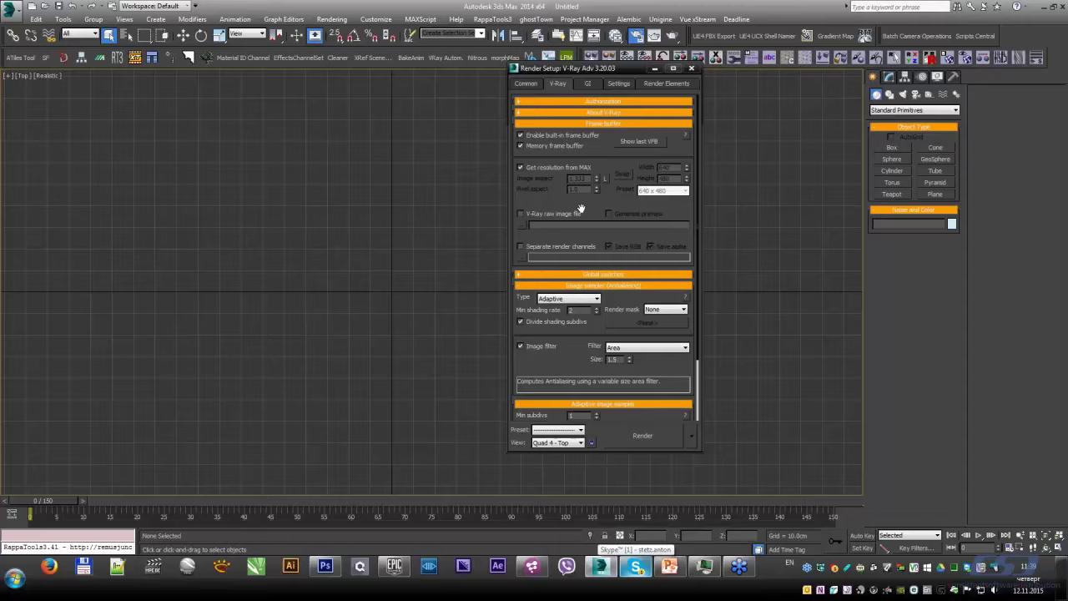
click(521, 214)
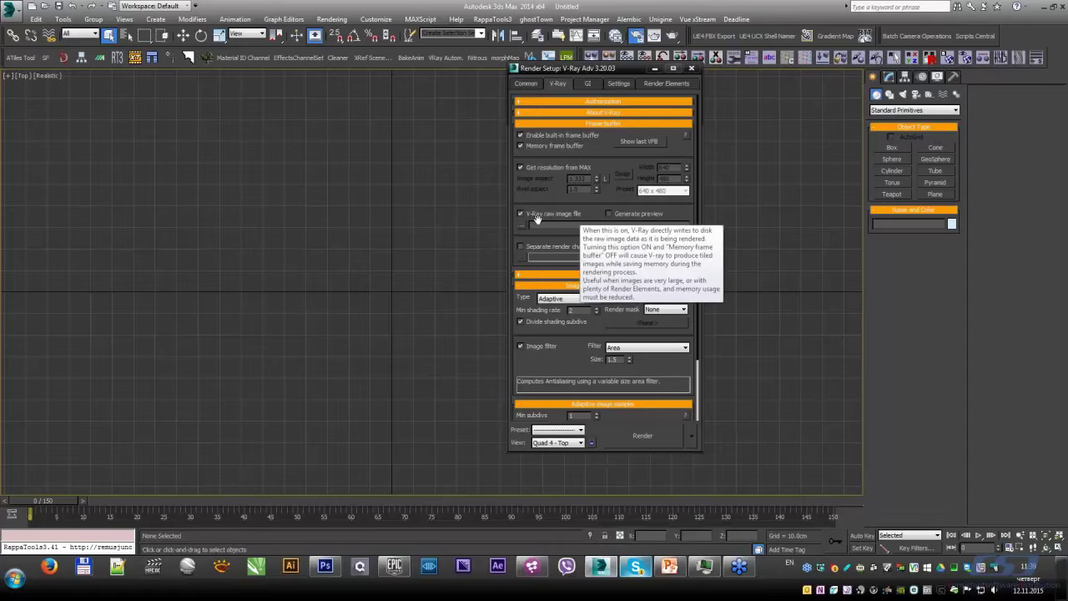
Step: Browse for a V-Ray raw image file, try OpenEXR as the type, then cancel without saving
click(523, 225)
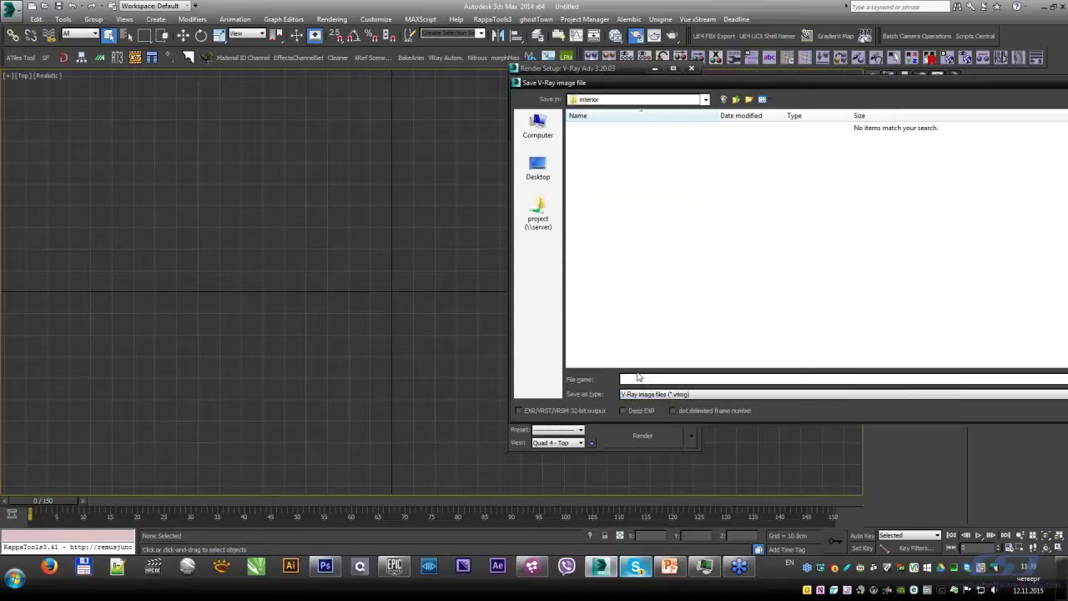
click(649, 394)
click(656, 407)
drag(669, 83, 633, 78)
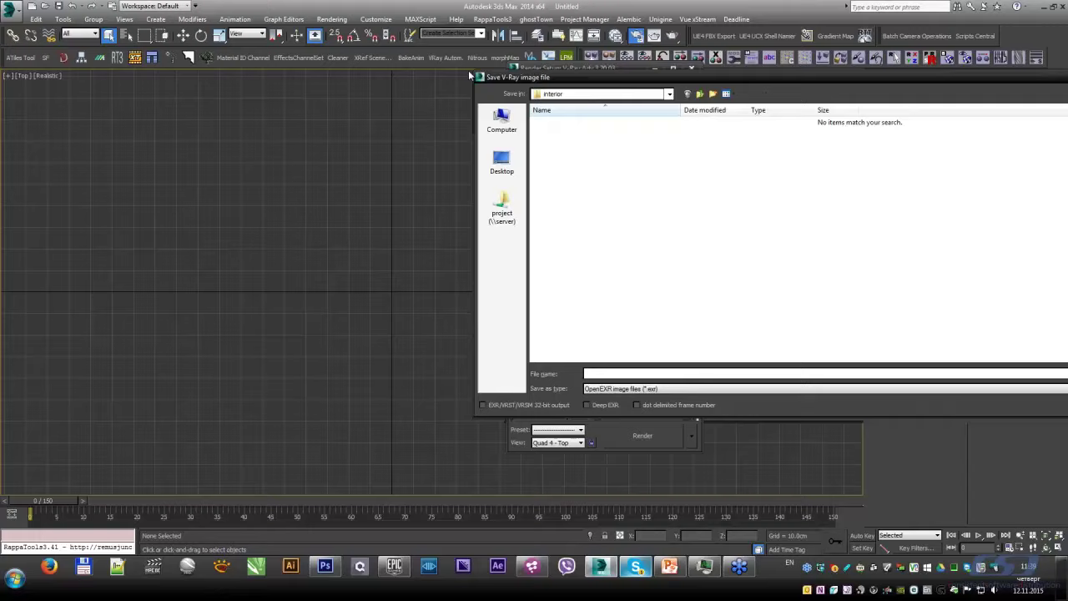
drag(469, 76, 188, 70)
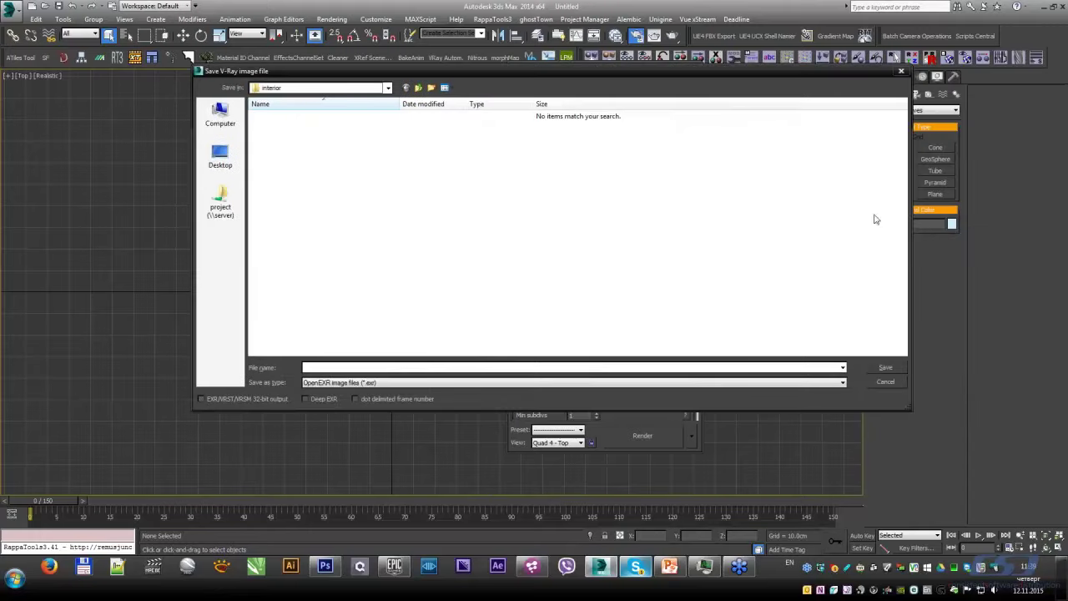
click(901, 72)
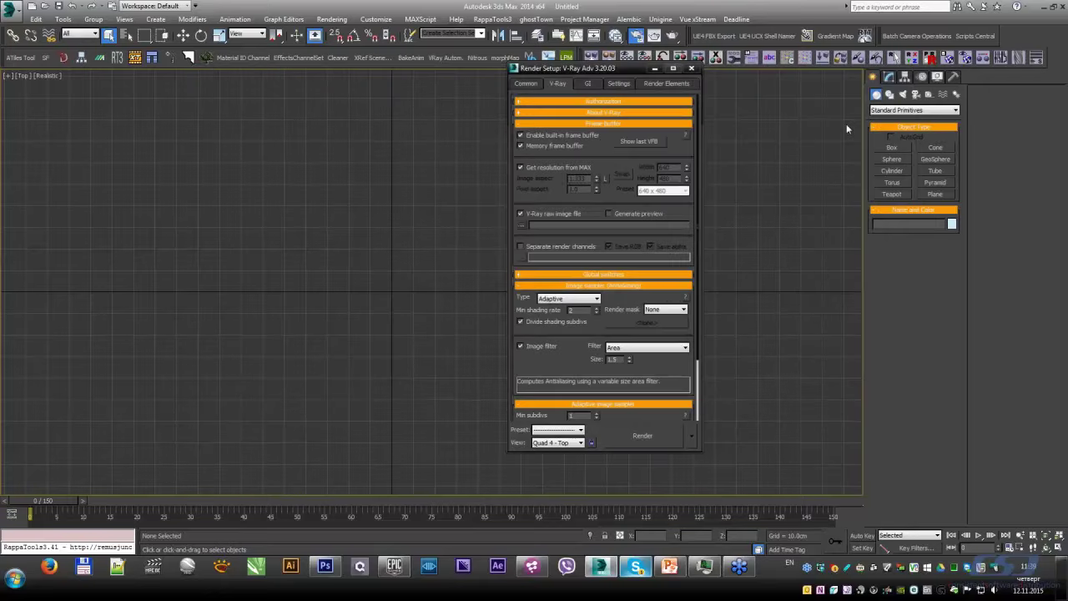
Step: Minimize the Render Setup dialog and 3ds Max to uncover the presentation slide
click(655, 67)
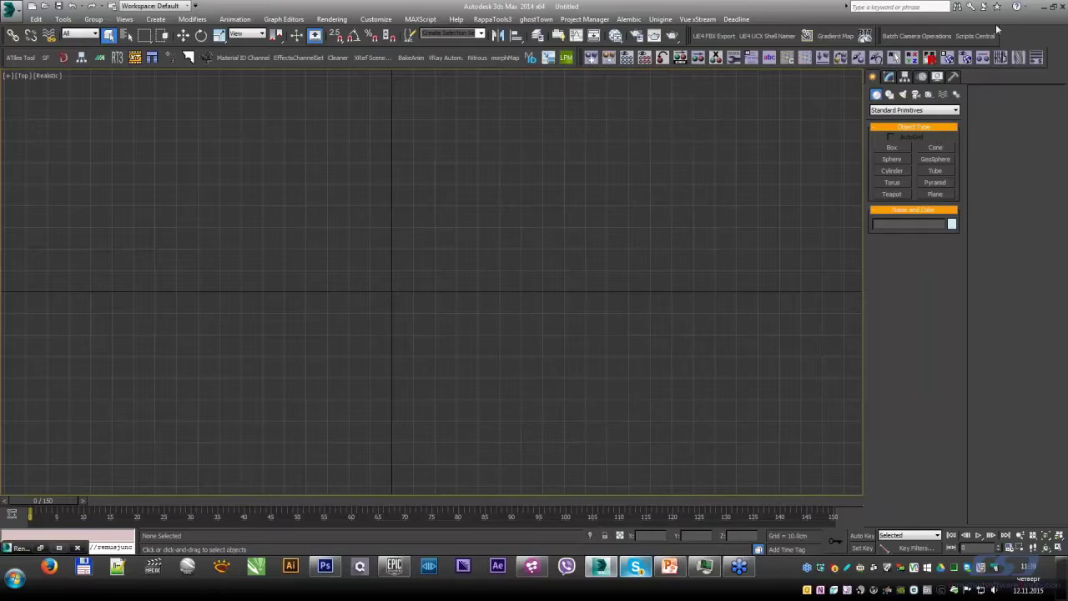
click(1043, 7)
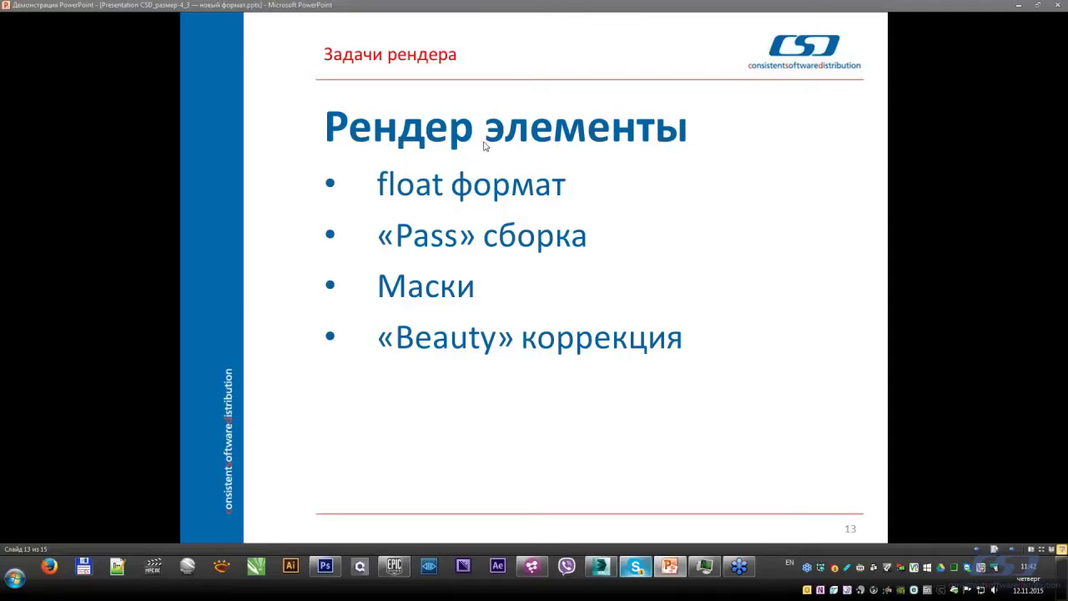
Step: In 3ds Max, show the Render Elements page and browse the Add list, then cancel without adding any
click(600, 566)
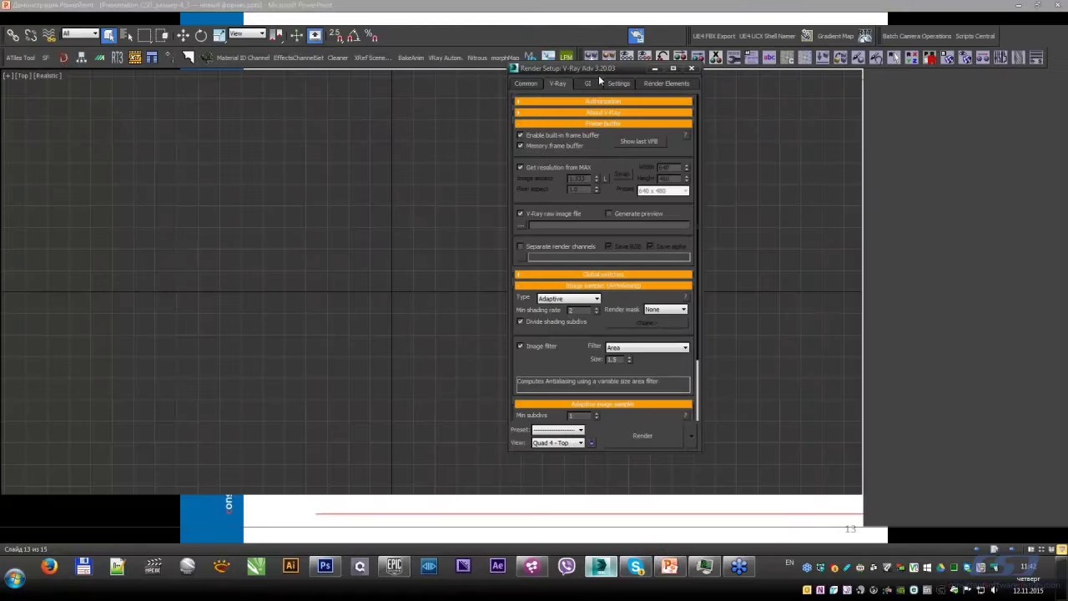
click(668, 85)
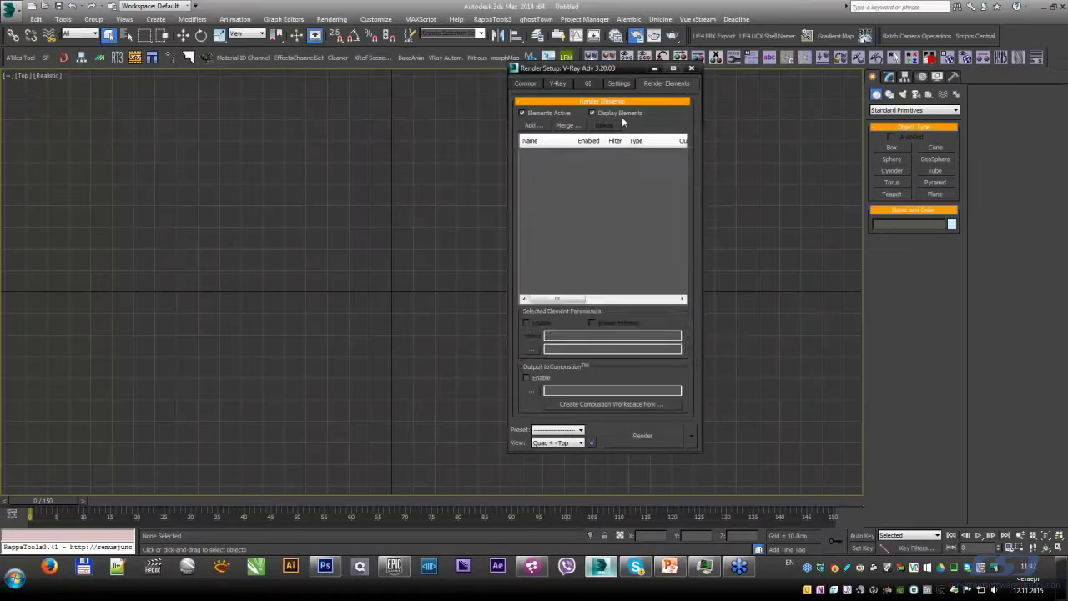
click(543, 124)
drag(692, 200, 691, 288)
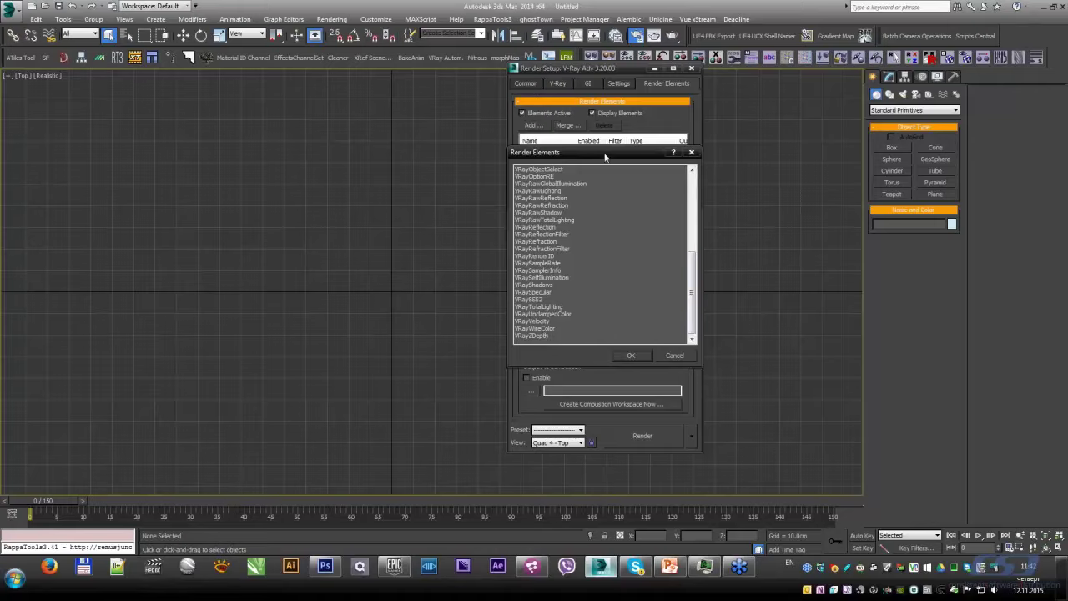
drag(605, 158, 713, 82)
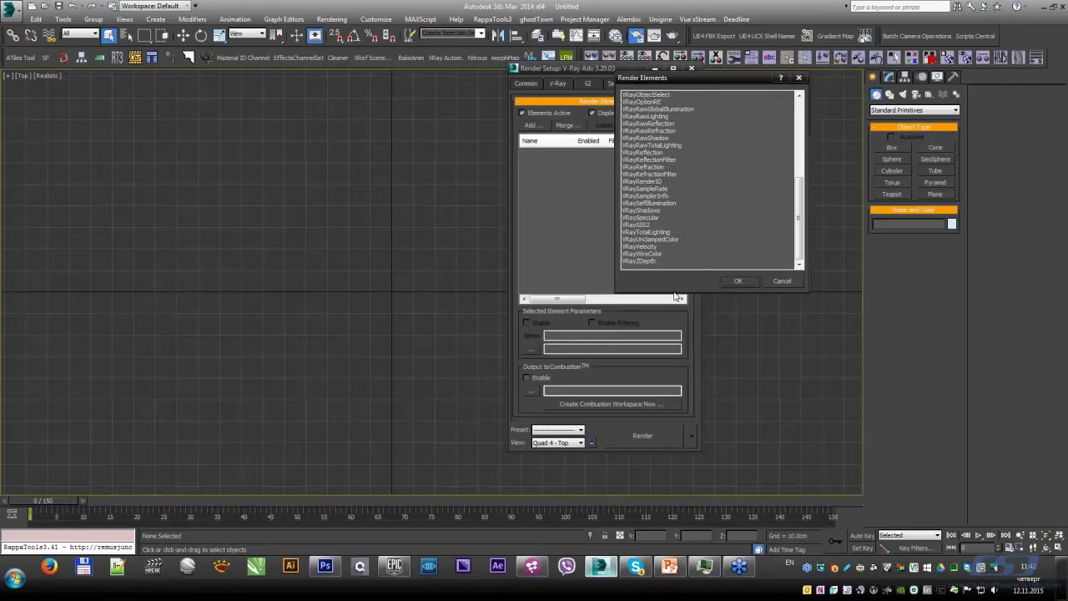
drag(799, 216, 797, 105)
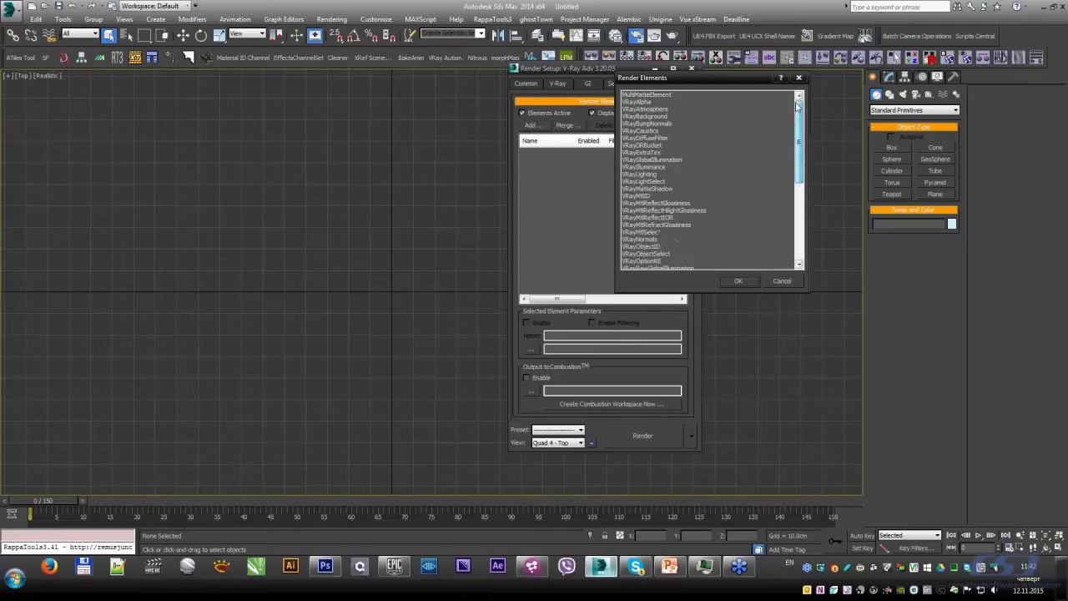
click(799, 77)
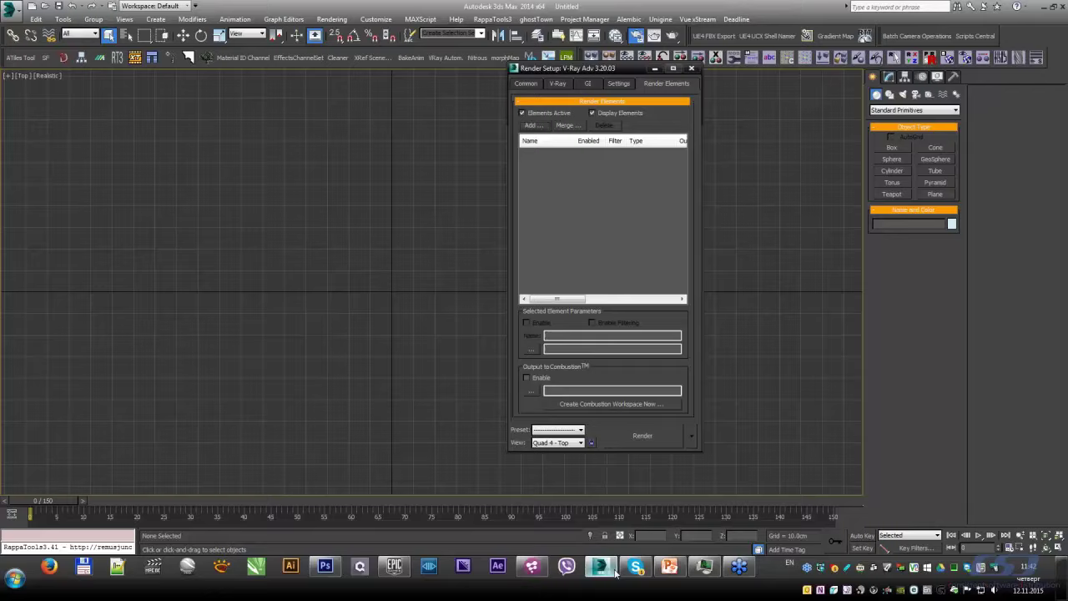
Step: Switch to PowerPoint to show slide 13, 'Рендер элементы'
click(669, 567)
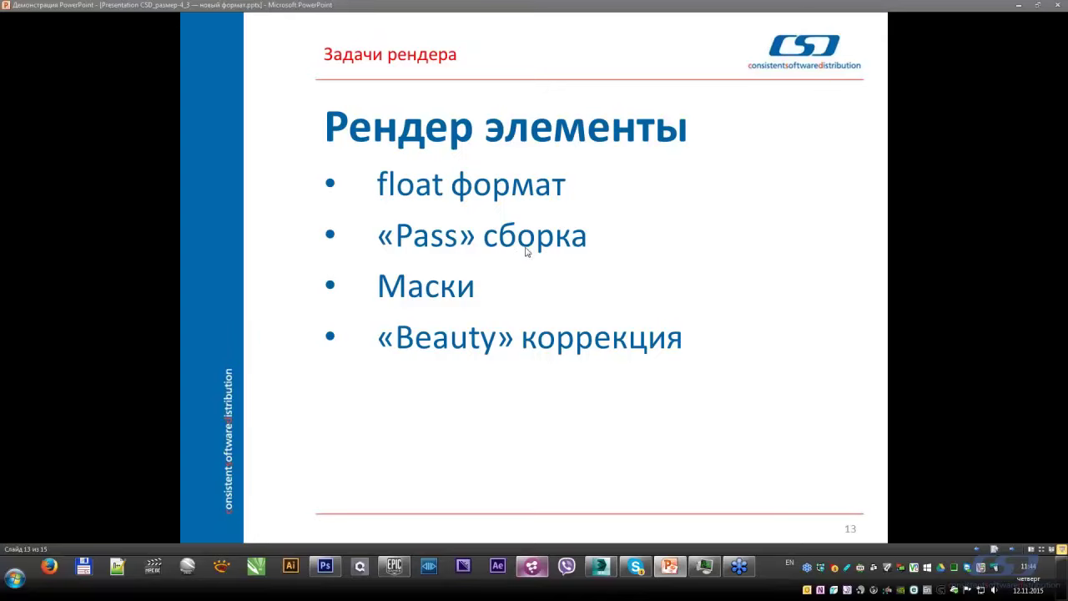
Step: In 3ds Max, turn V-Ray's Separate render channels on, then back off
click(600, 567)
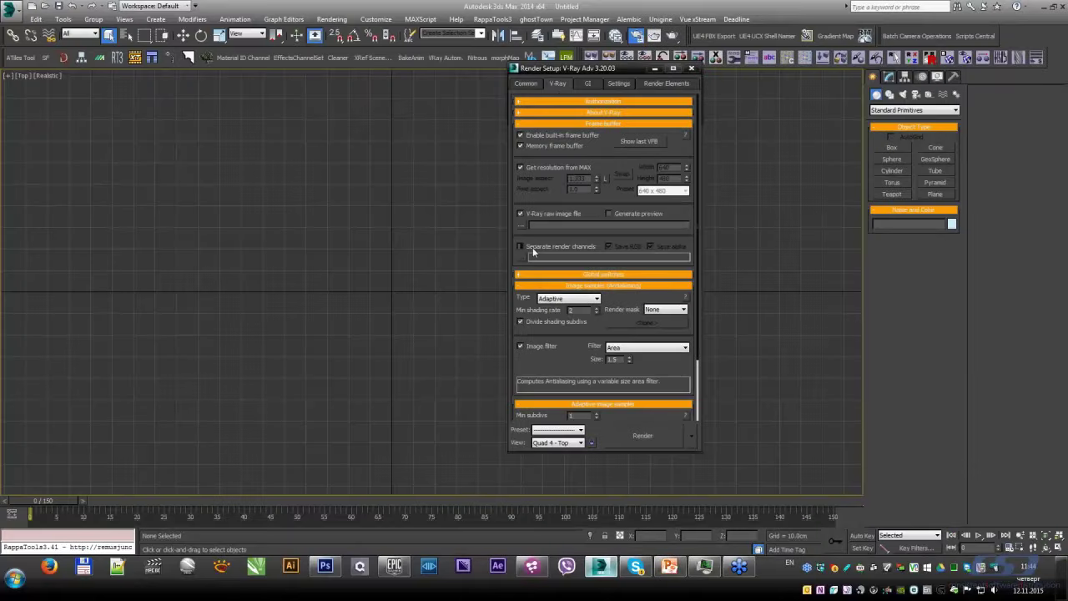
click(536, 249)
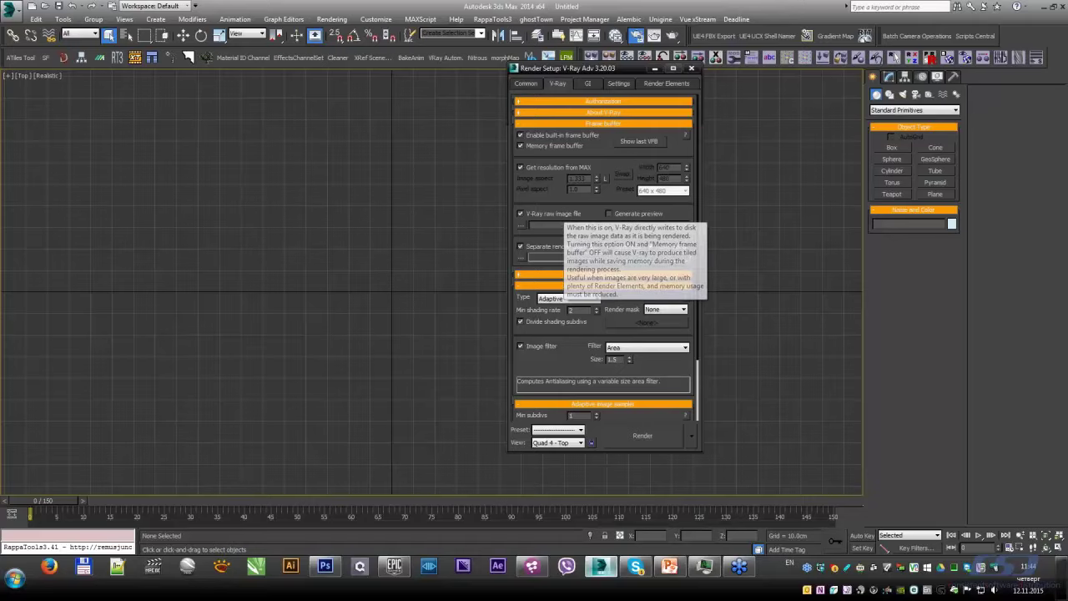
click(527, 246)
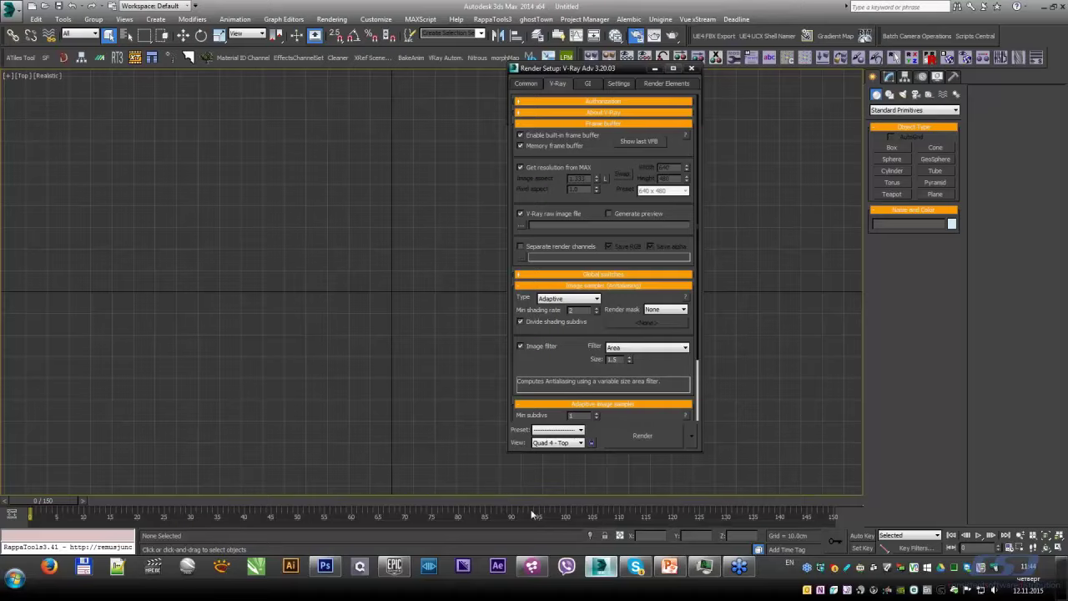
click(534, 574)
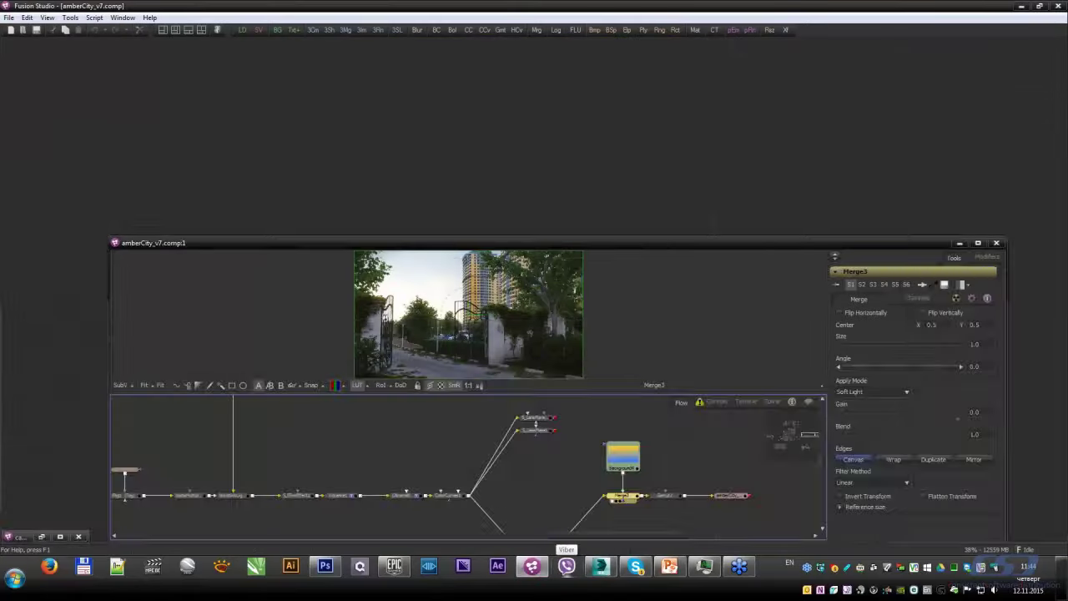
Step: Maximize the amberCity_v7 comp and view the raw reflection, refraction and filter passes
double_click(651, 243)
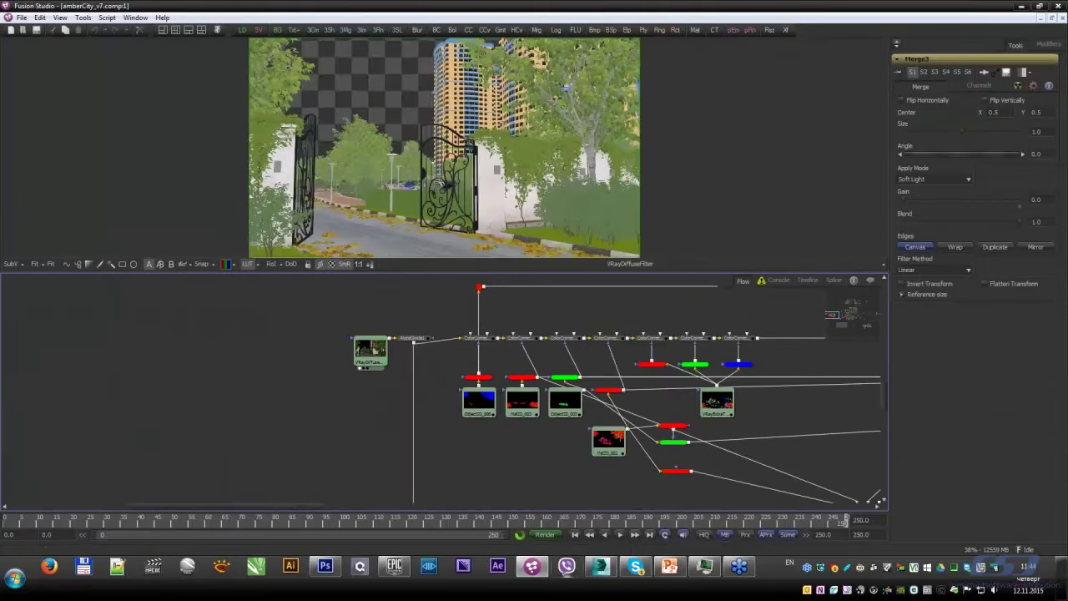
drag(527, 279, 526, 342)
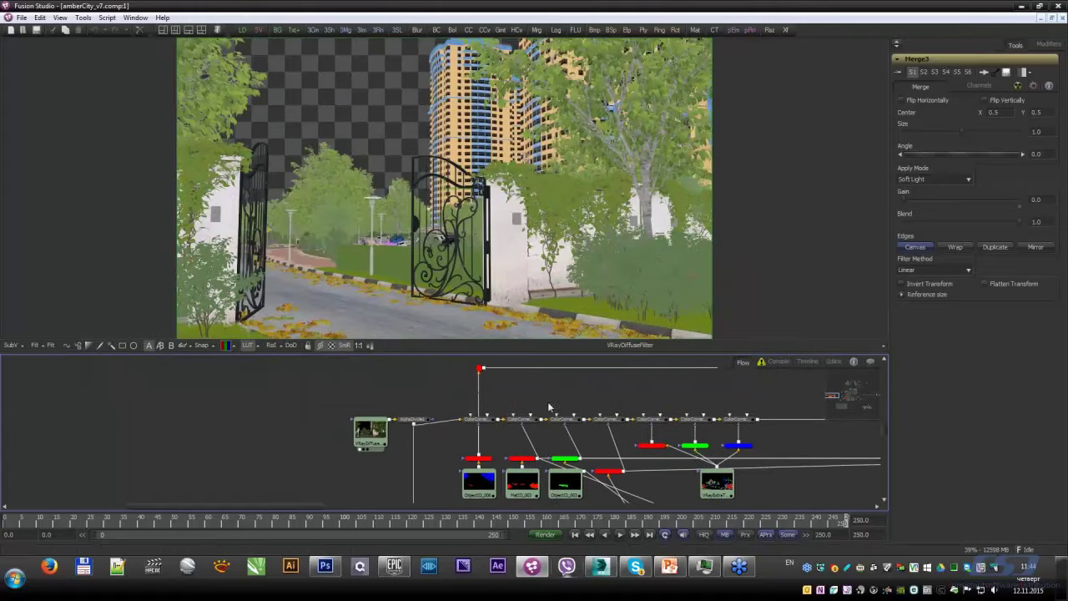
mouse_move(545, 401)
middle_down()
mouse_move(510, 424)
mouse_move(427, 430)
middle_up()
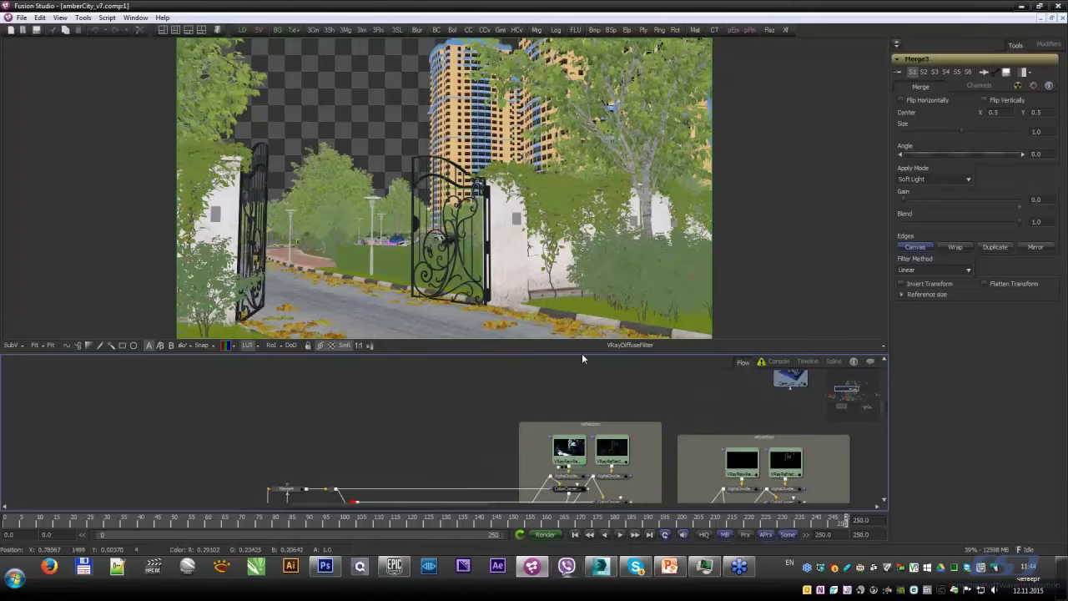
key(1)
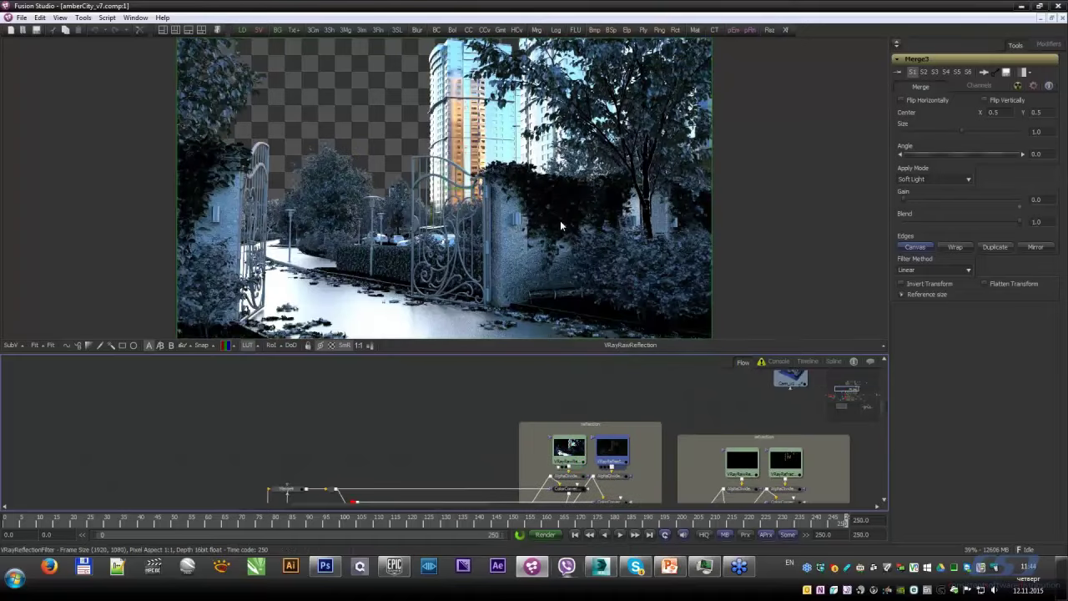
key(1)
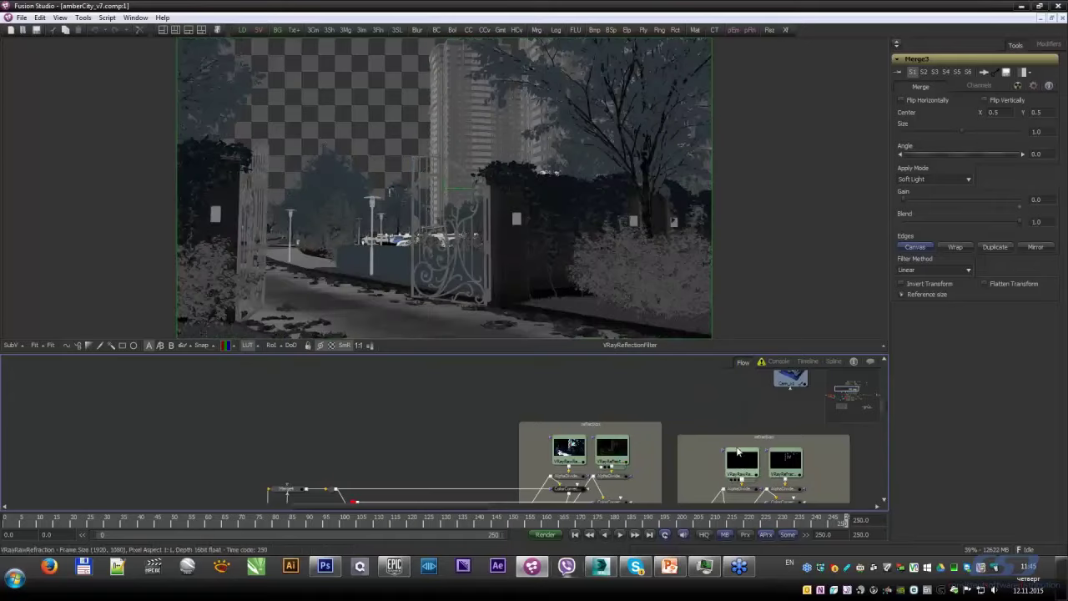
key(1)
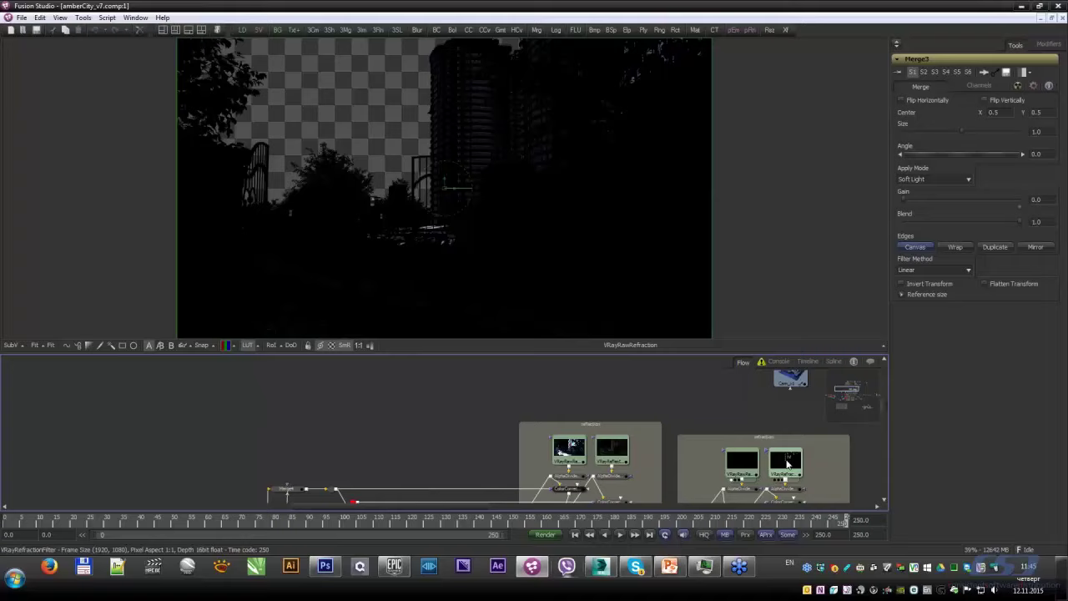
key(1)
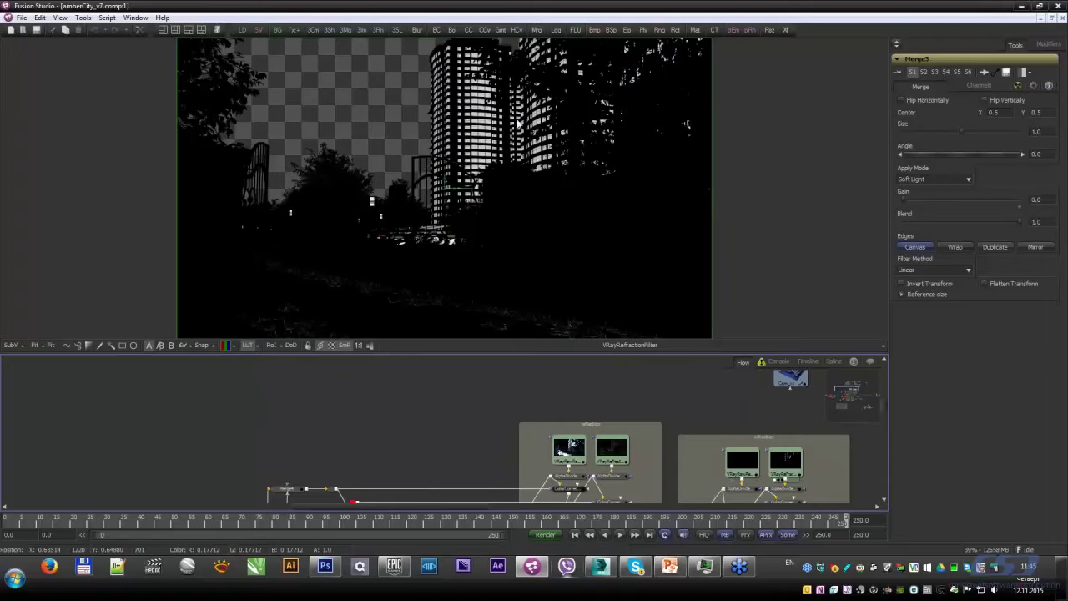
Step: View the VRayRawTotalLighting pass, then the VRaySpecular pass
ctrl+scroll(415, 436, up, 5)
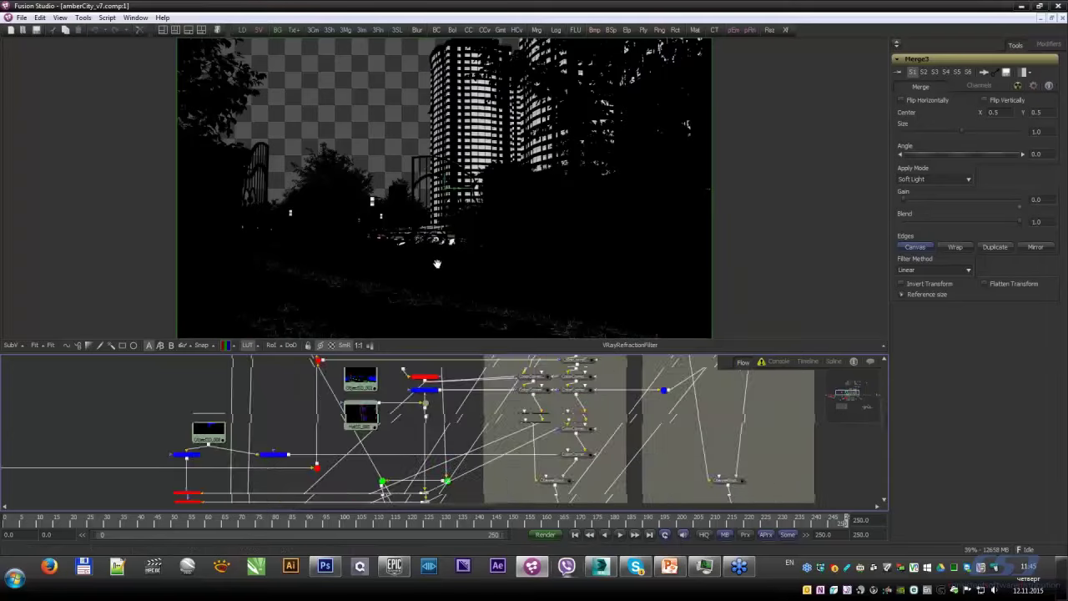
scroll(414, 436, down, 3)
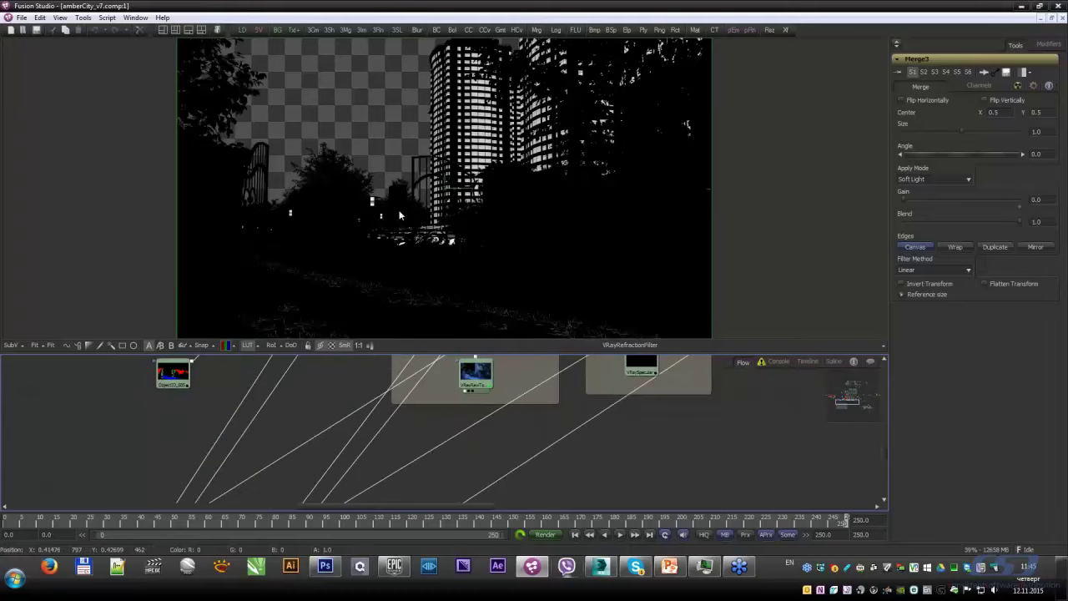
key(1)
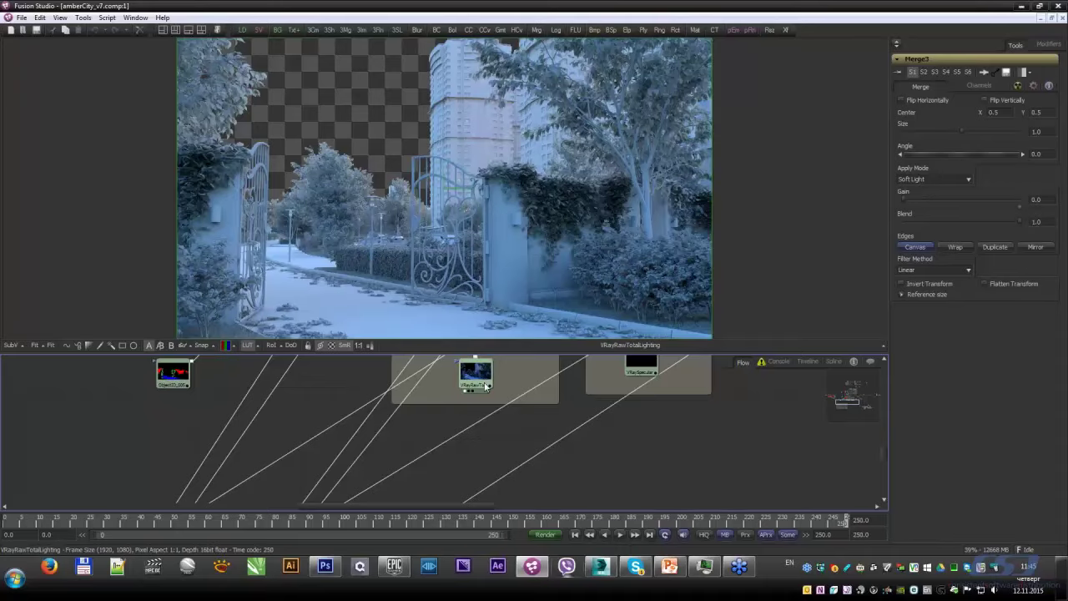
middle_drag(490, 382, 465, 419)
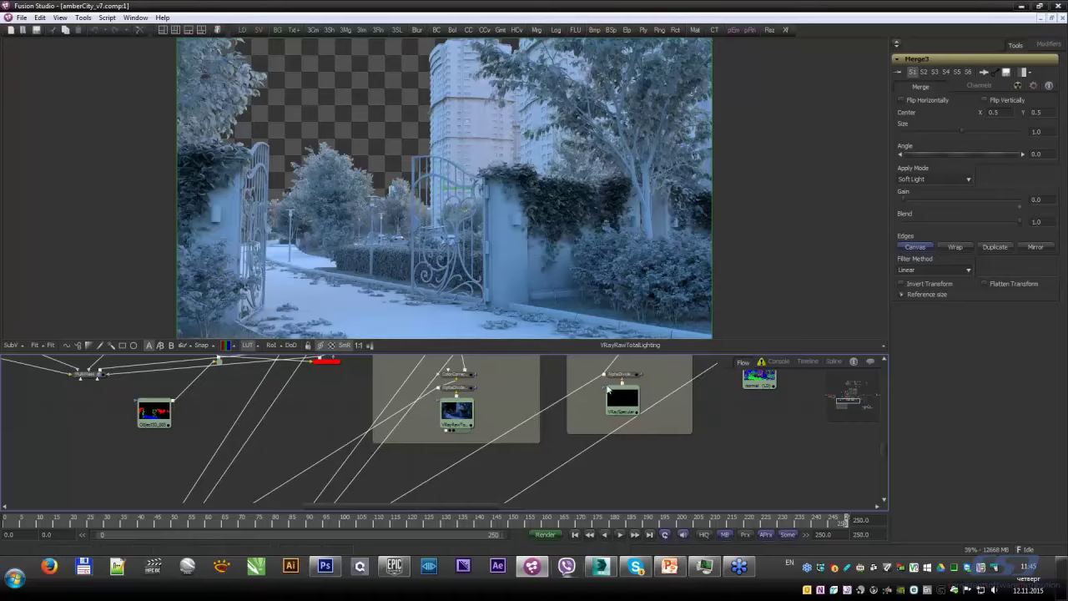
key(1)
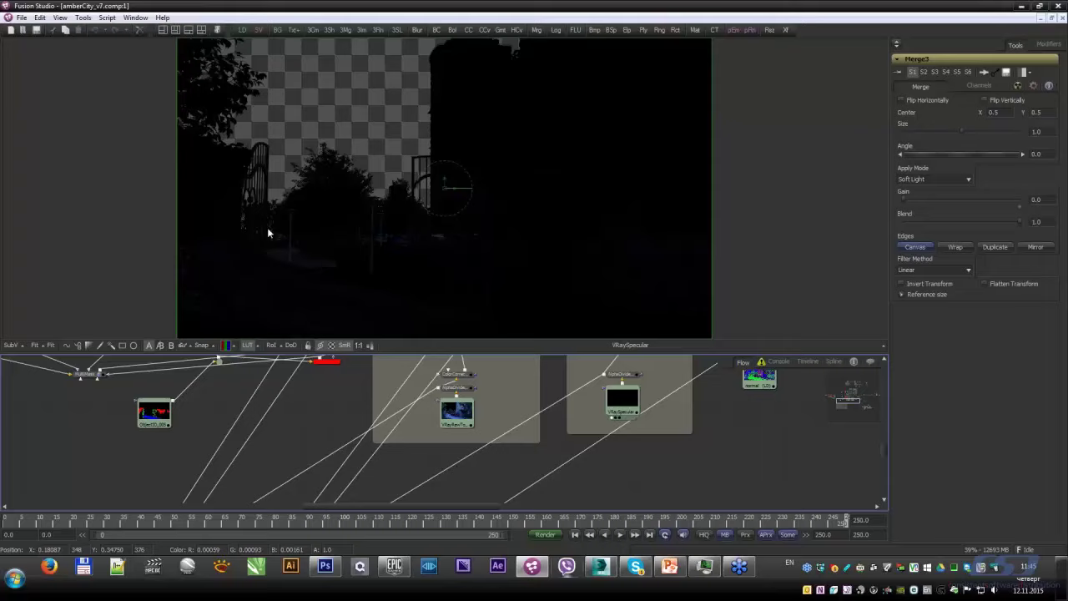
Step: Jump from frame 0 to the final frame and zoom the Flow editor
click(5, 526)
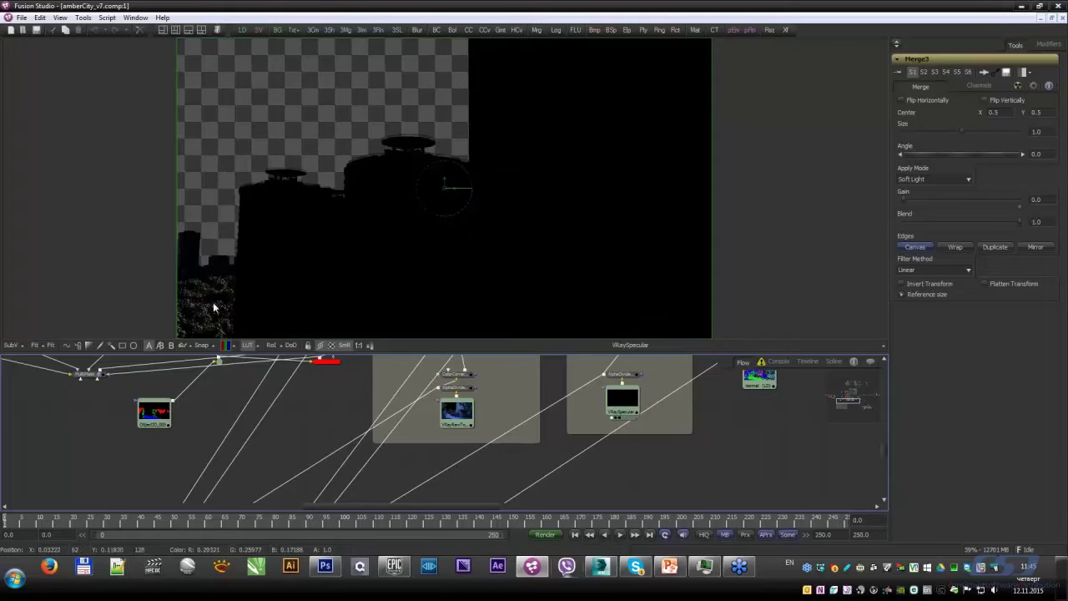
click(847, 522)
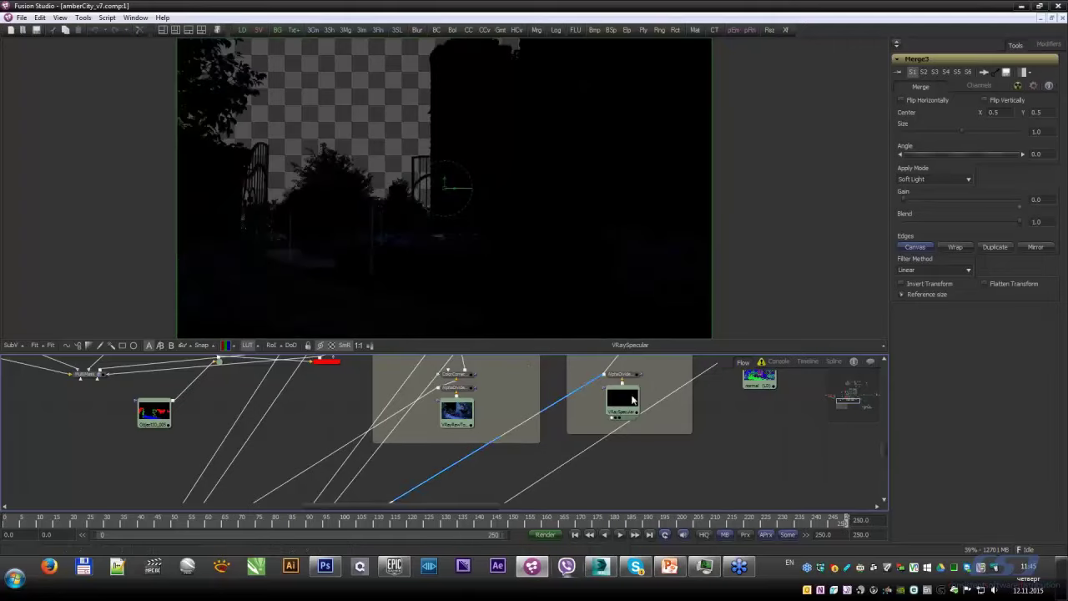
ctrl+scroll(413, 492, up, 1)
ctrl+scroll(442, 430, up, 1)
ctrl+scroll(442, 430, up, 1)
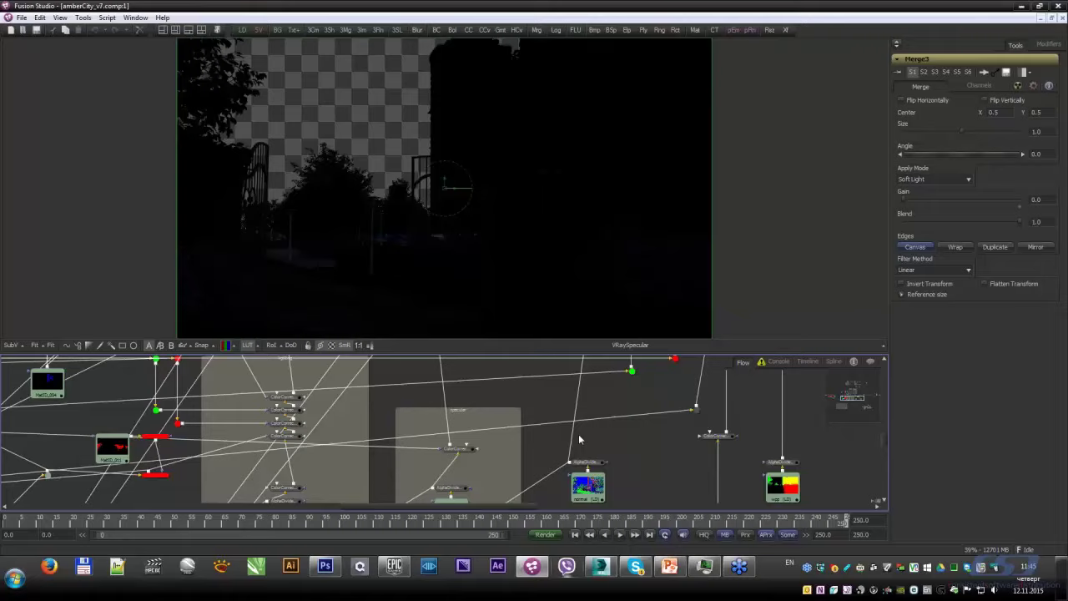
ctrl+scroll(442, 429, up, 1)
ctrl+scroll(442, 430, up, 1)
ctrl+scroll(409, 393, down, 1)
middle_drag(209, 410, 409, 393)
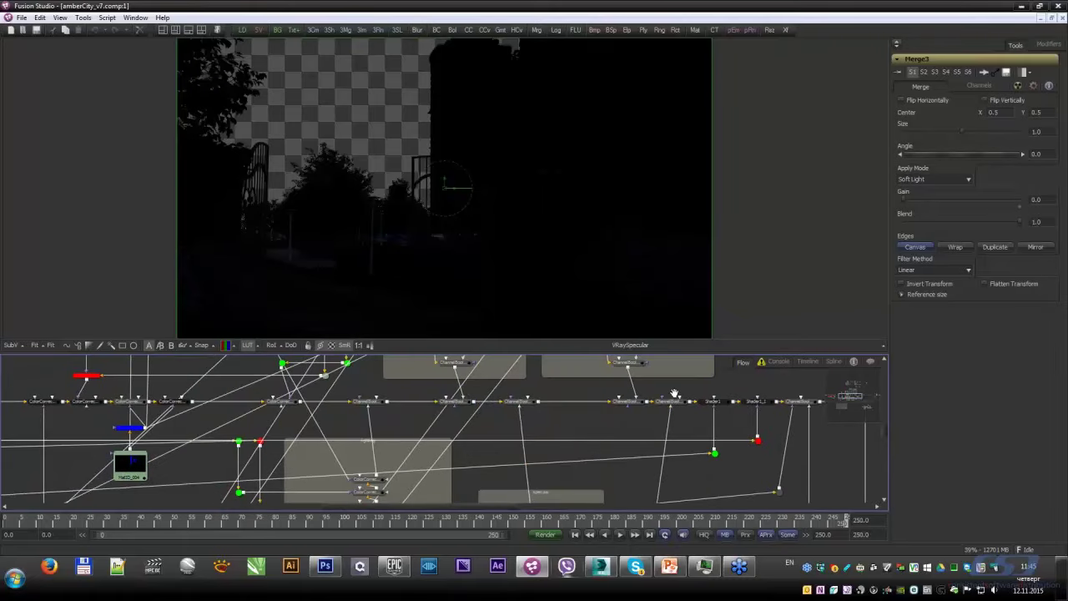
middle_drag(780, 458, 643, 444)
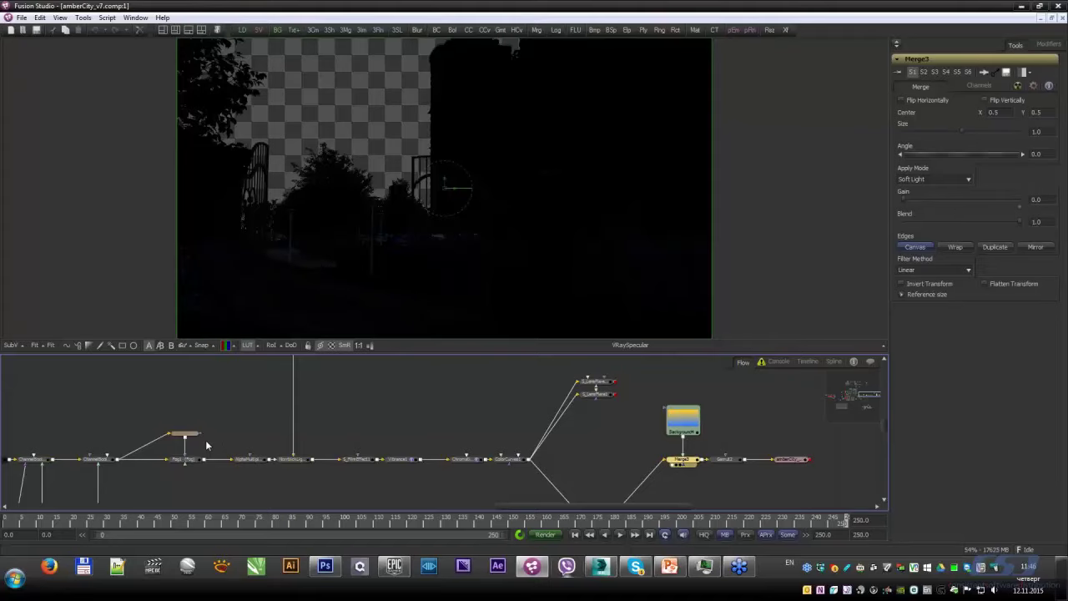
Step: View the Merge3 composite and bring the loader node groups into view in the Flow editor
key(1)
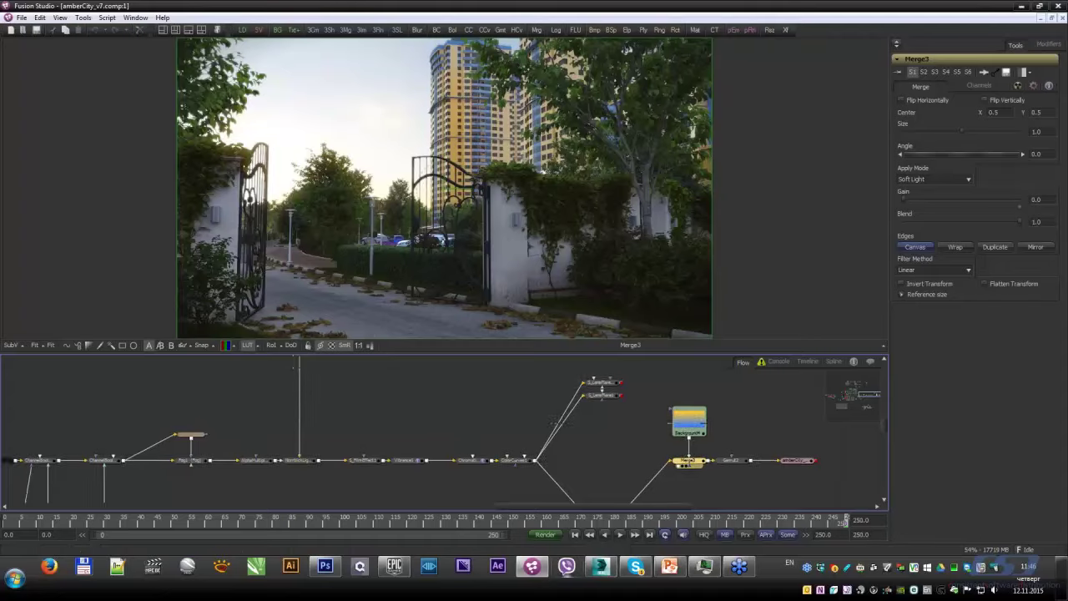
mouse_move(238, 413)
middle_down()
mouse_move(341, 412)
mouse_move(417, 395)
mouse_move(470, 438)
middle_up()
ctrl+scroll(493, 469, up, 3)
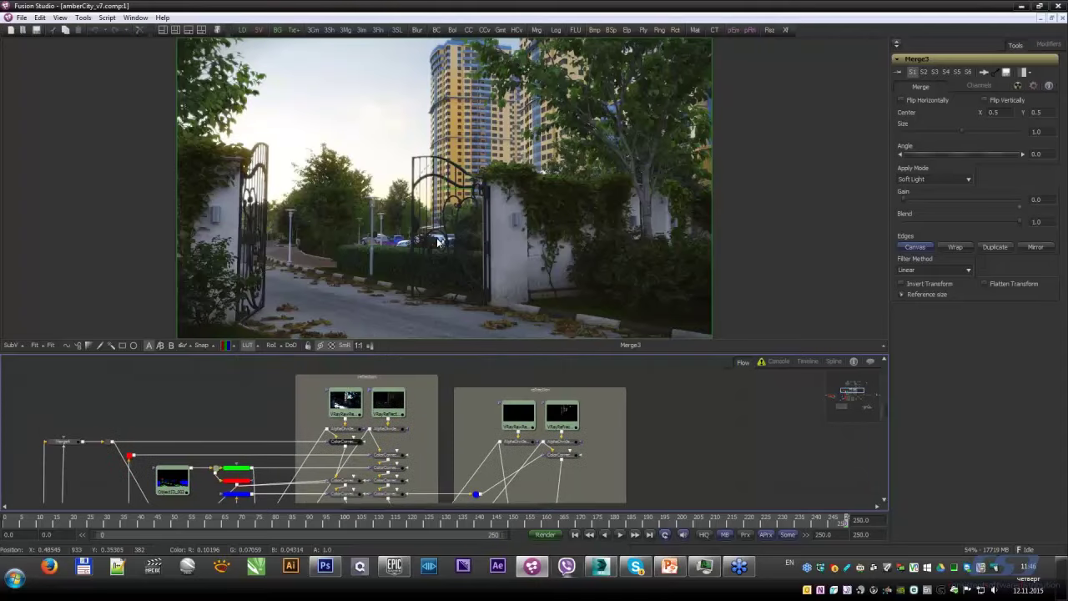
middle_drag(421, 441, 404, 426)
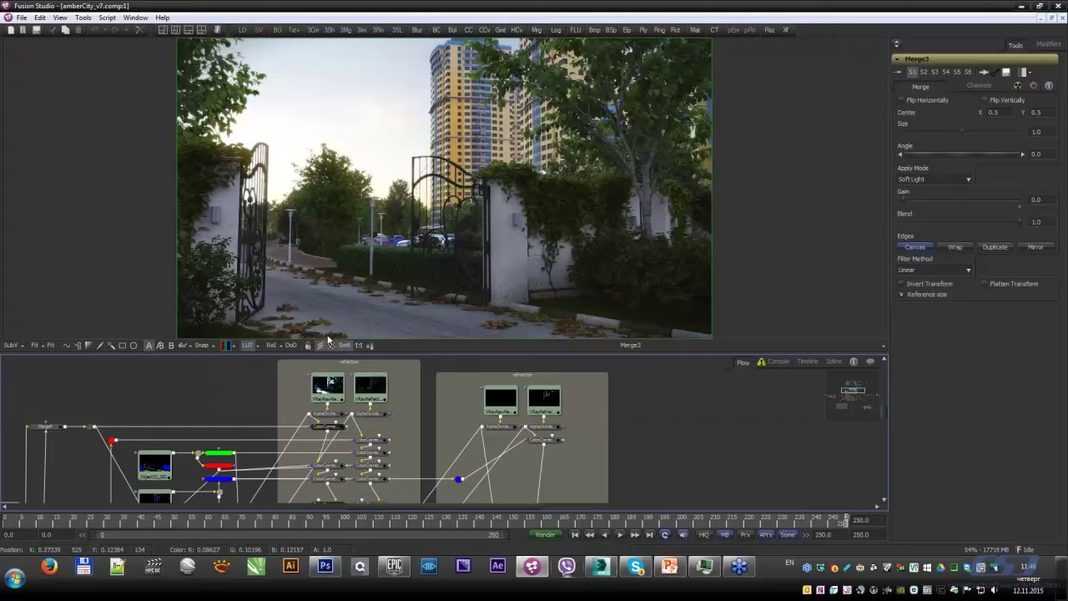
scroll(296, 467, down, 5)
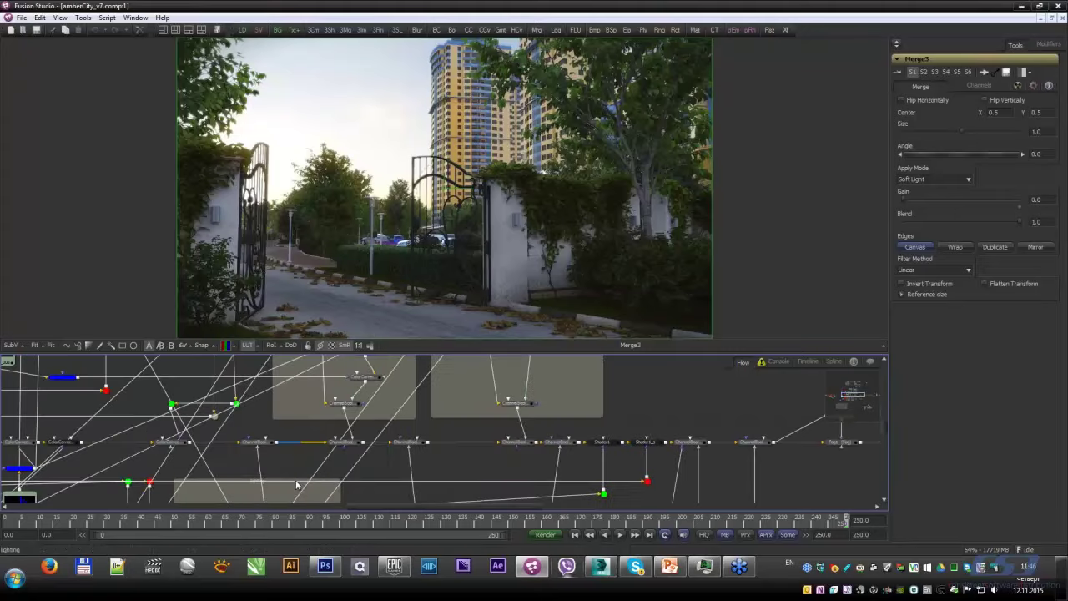
scroll(296, 484, down, 3)
scroll(296, 484, down, 3)
scroll(297, 484, down, 3)
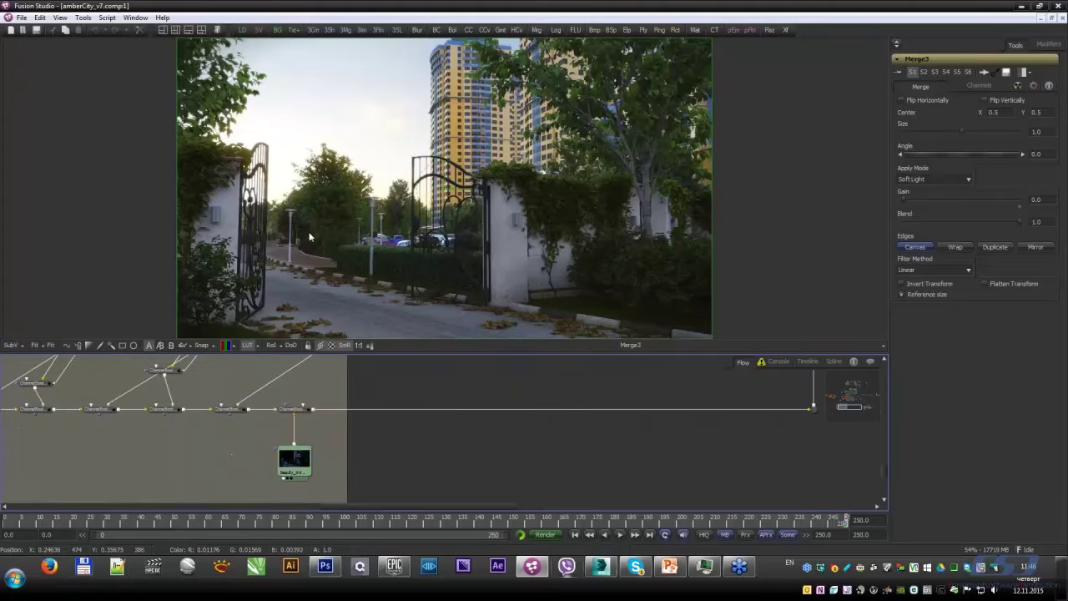
Step: View the beauty_####.exr loader render, then show the ObjectID_002 matte in the viewer
key(1)
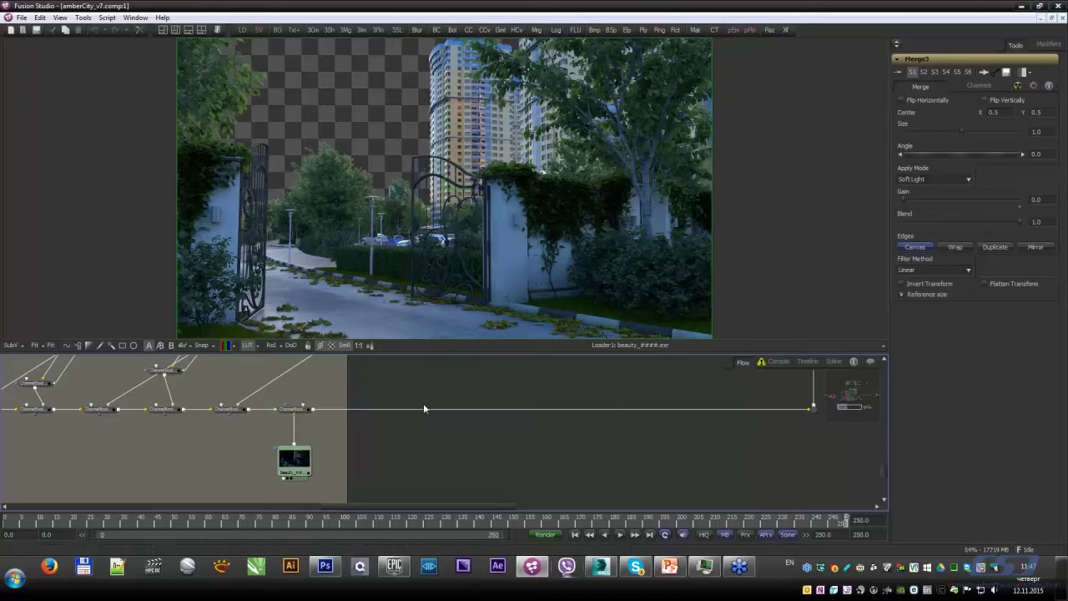
middle_drag(423, 403, 420, 439)
ctrl+scroll(401, 417, down, 3)
ctrl+scroll(402, 408, down, 3)
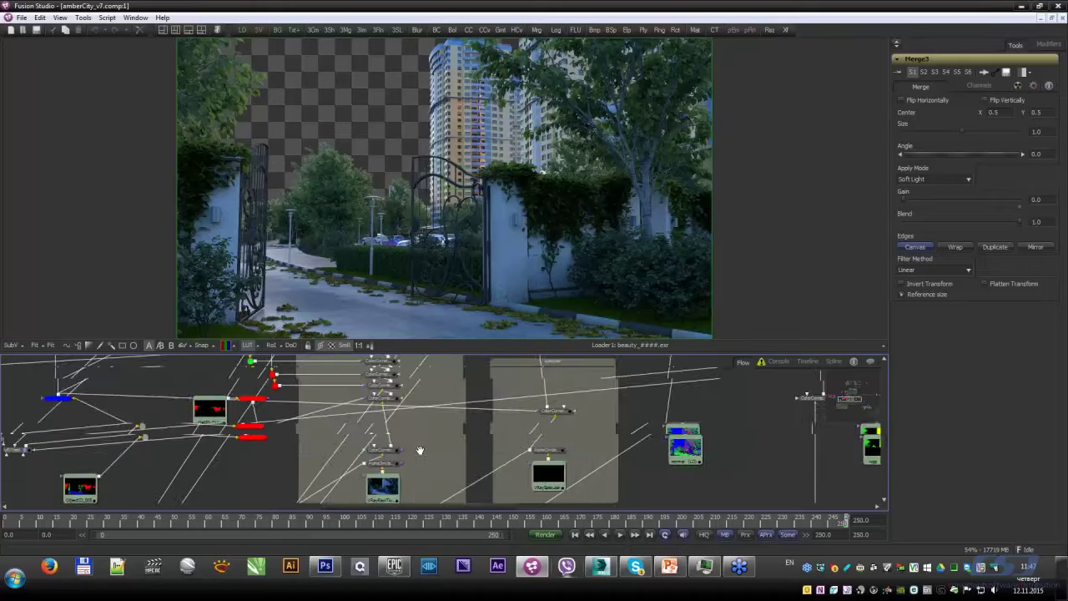
scroll(420, 451, down, 3)
scroll(431, 445, up, 2)
ctrl+scroll(431, 446, up, 2)
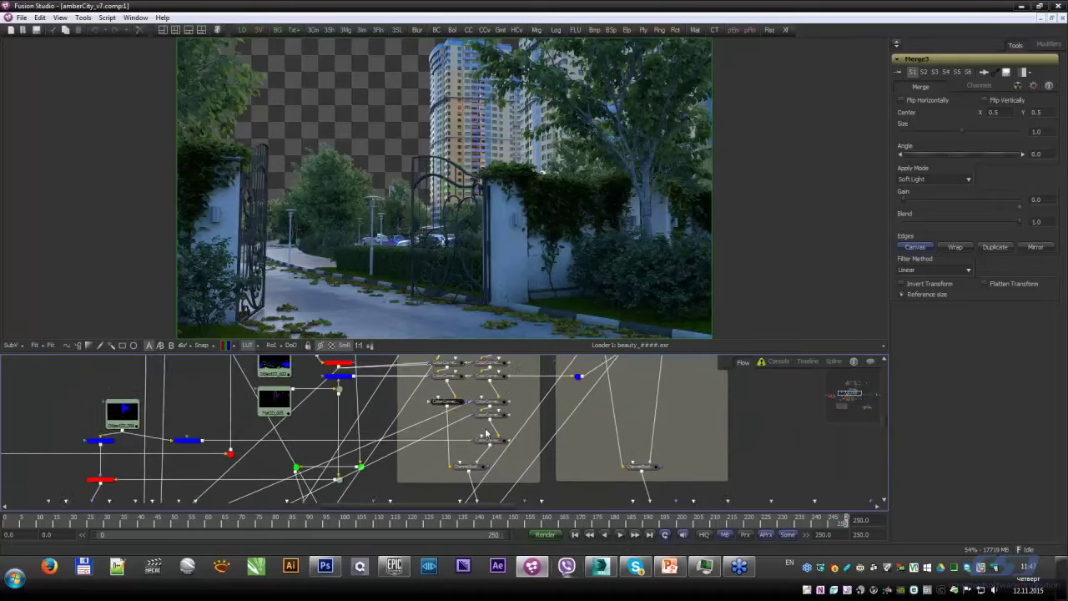
middle_drag(431, 445, 406, 475)
ctrl+scroll(407, 476, up, 2)
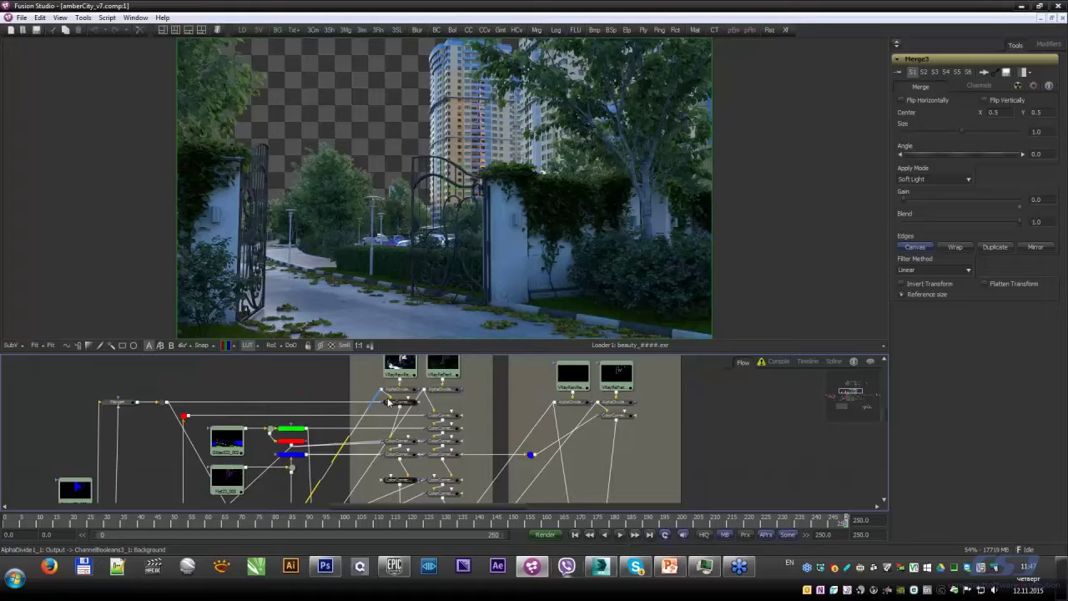
drag(230, 451, 389, 297)
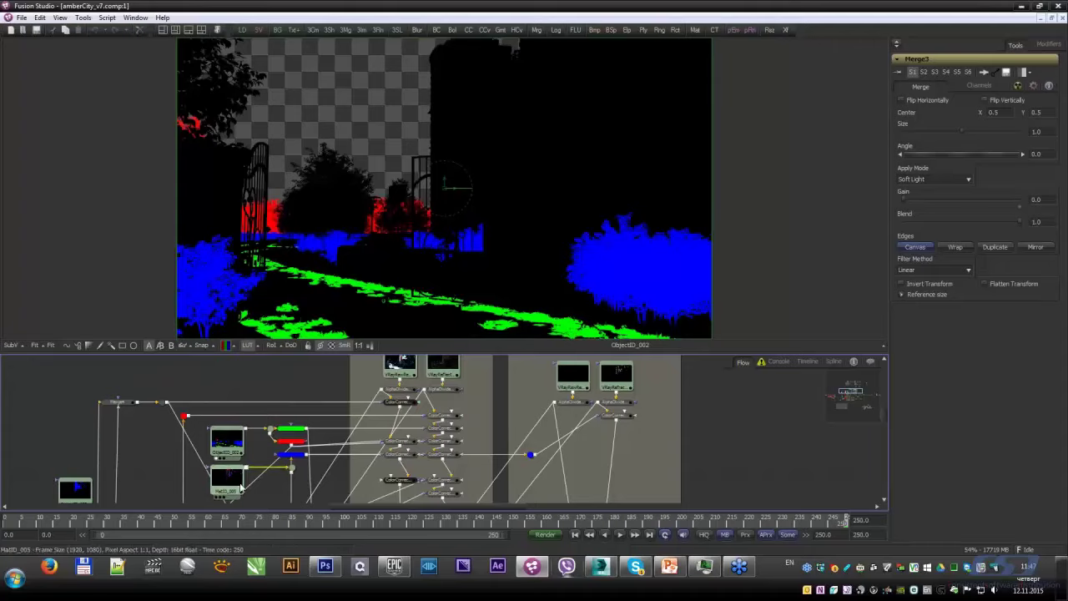
Step: View MatID_005, ColorCorrector14 and ColorCorrector20, then the MatID_004 matte
drag(229, 480, 430, 200)
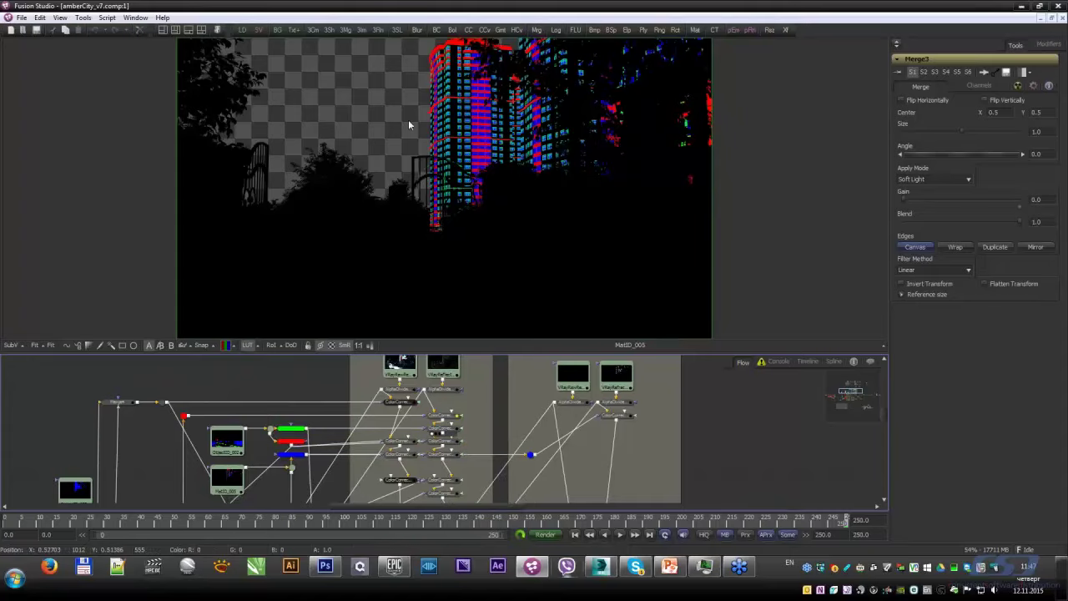
key(1)
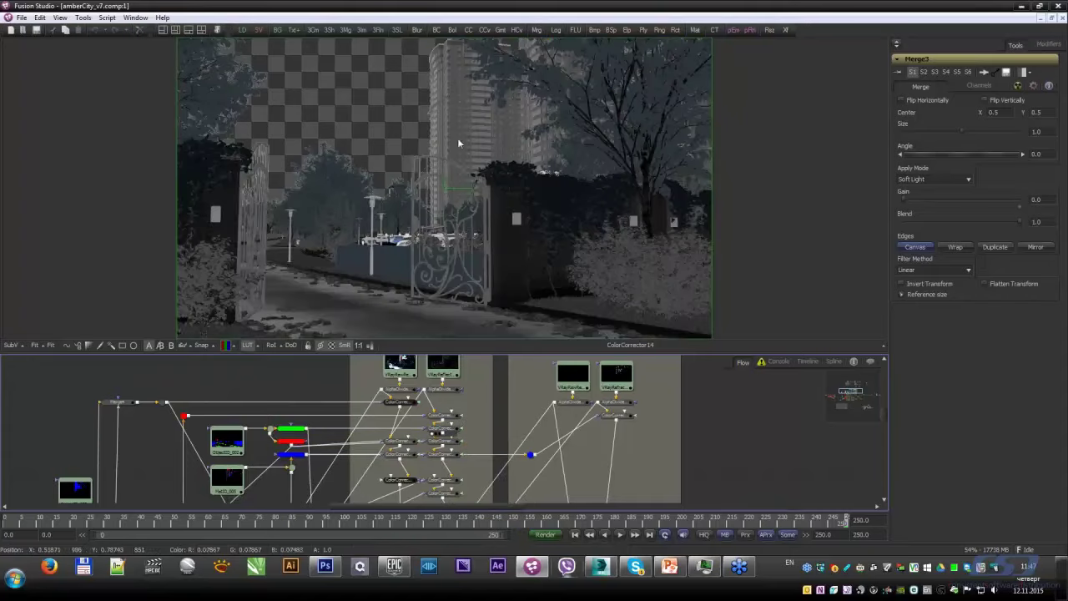
key(1)
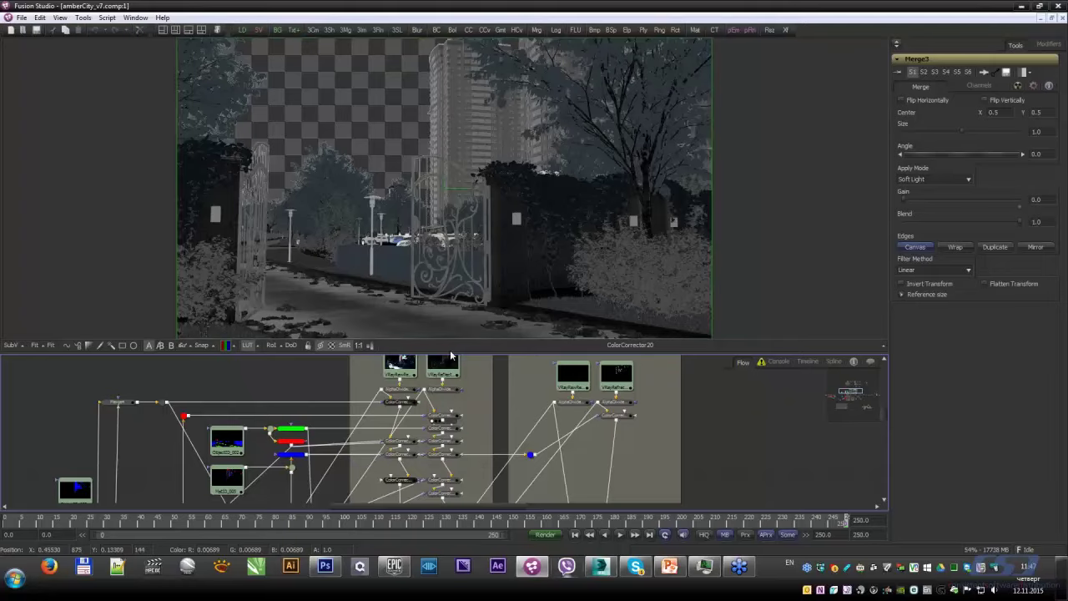
scroll(201, 470, down, 5)
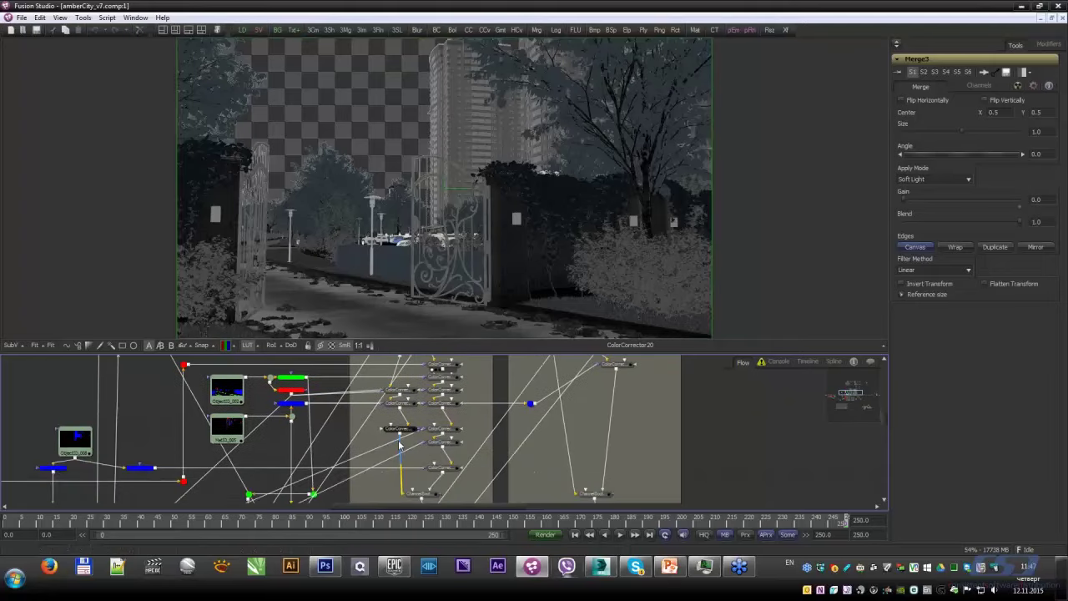
middle_drag(201, 470, 318, 390)
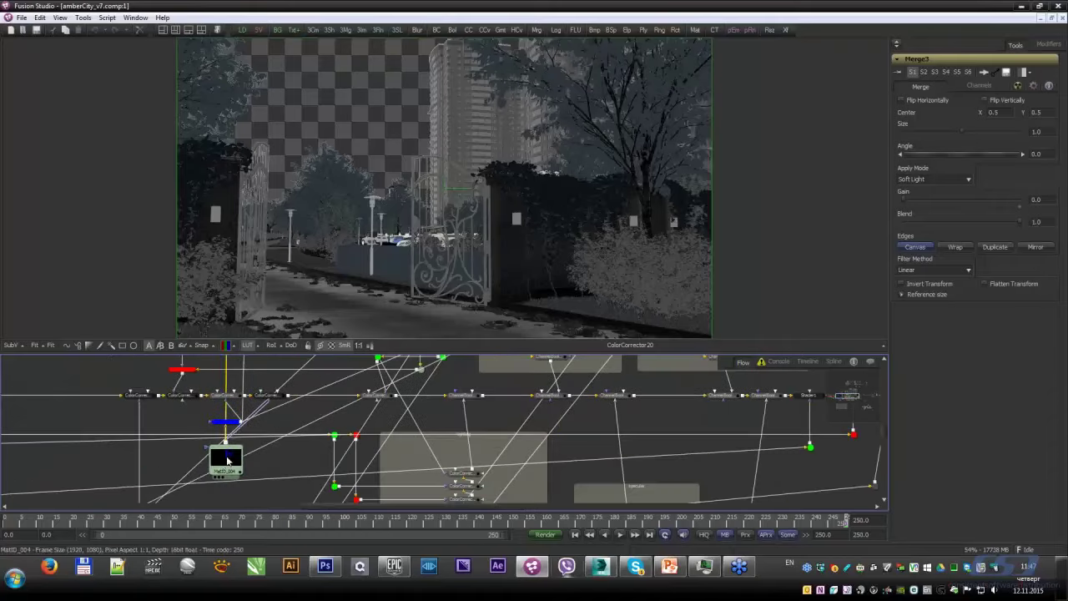
key(1)
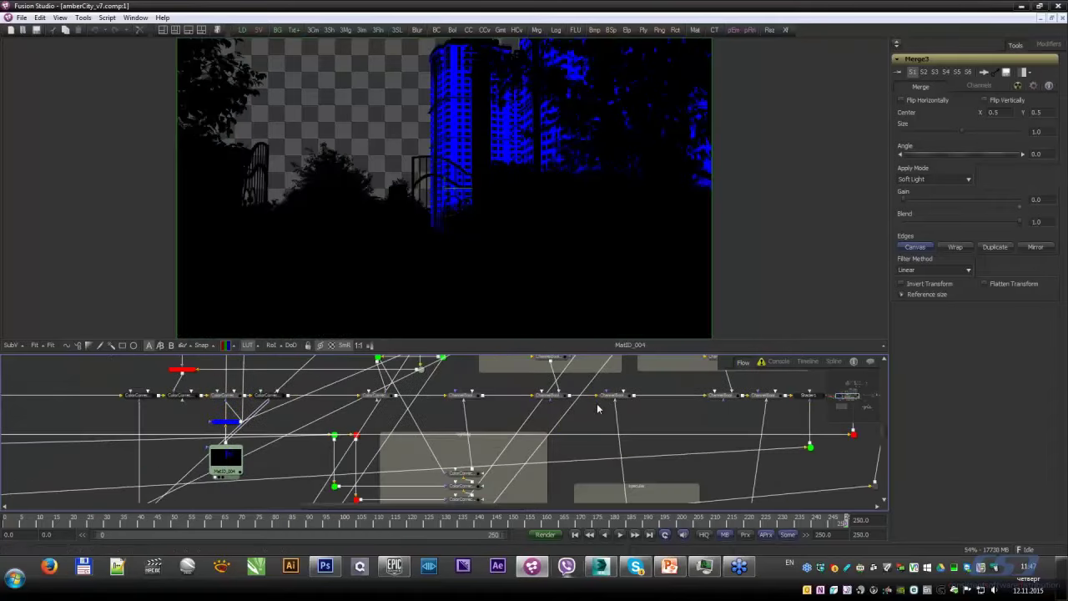
shift+scroll(598, 408, right, 10)
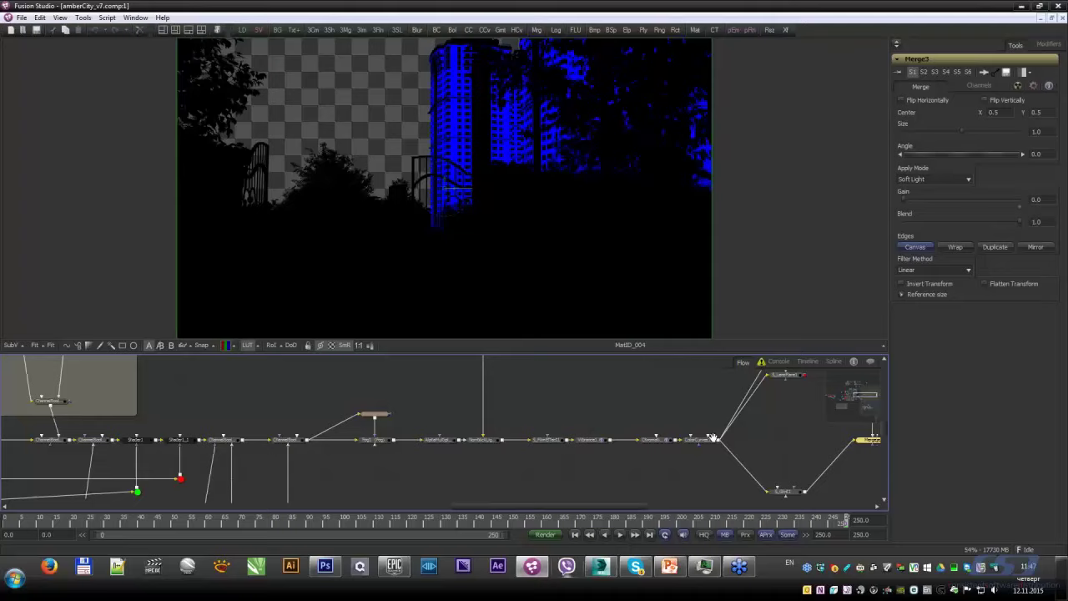
shift+scroll(713, 437, right, 2)
Step: View the Merge3 composite, then briefly show the PowerPoint slide before returning to Fusion
key(1)
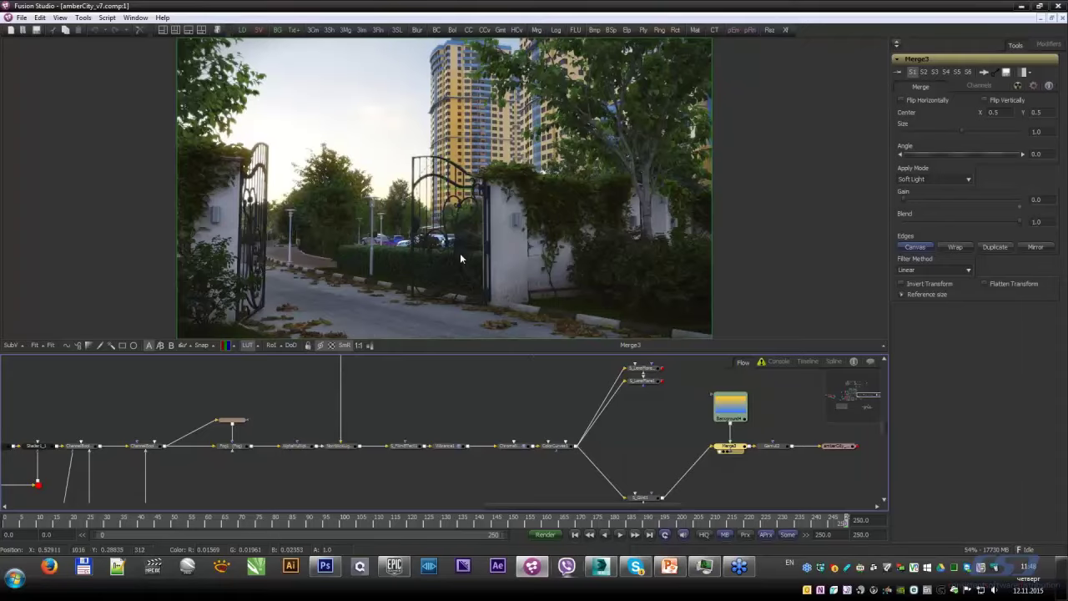
mouse_move(453, 410)
middle_down()
mouse_move(335, 446)
mouse_move(631, 358)
middle_up()
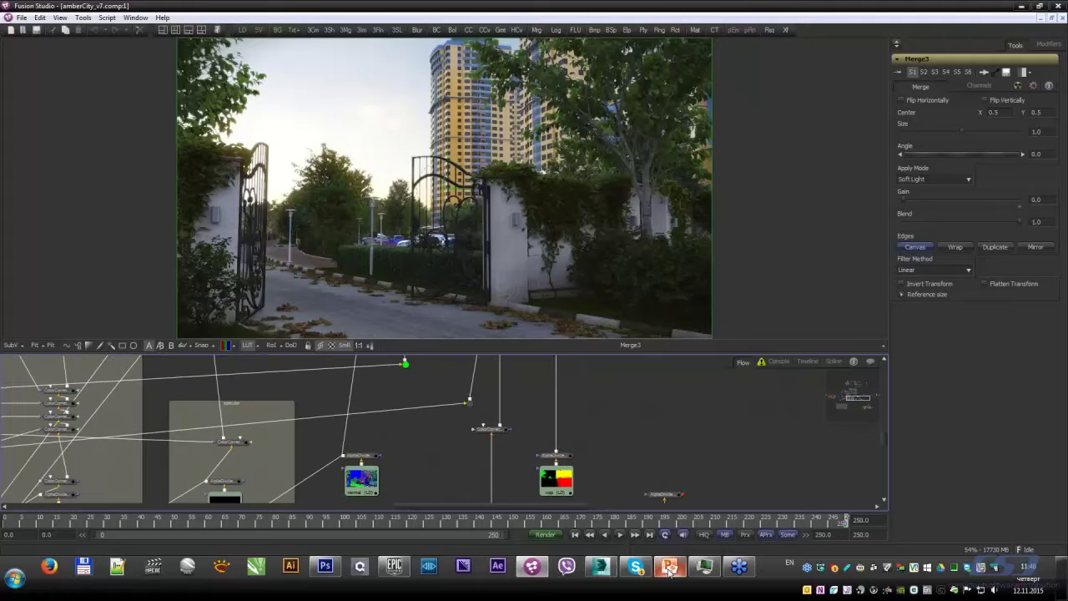
click(670, 567)
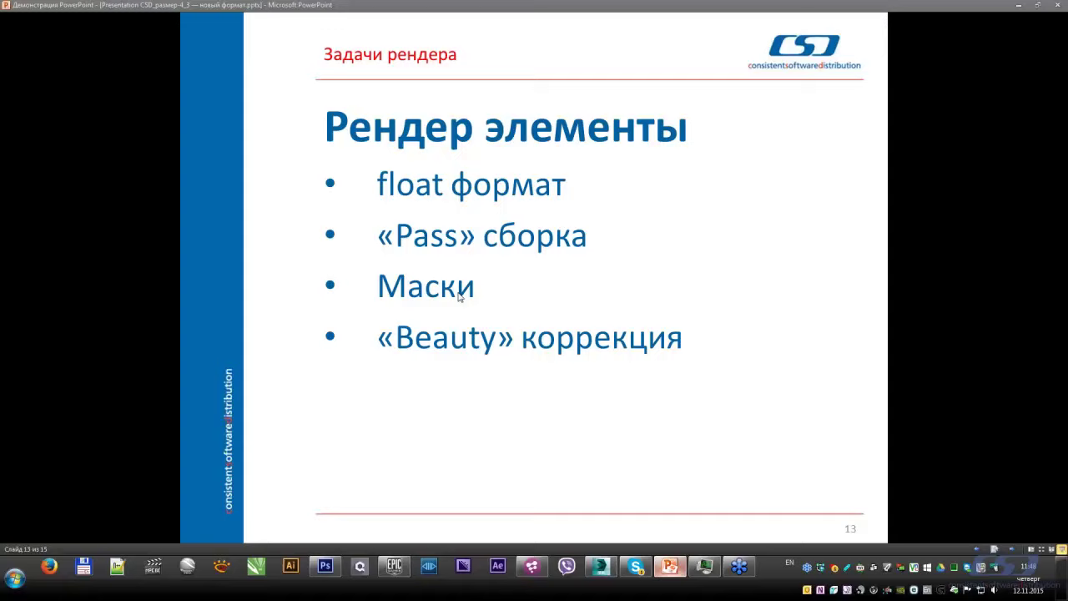
click(533, 570)
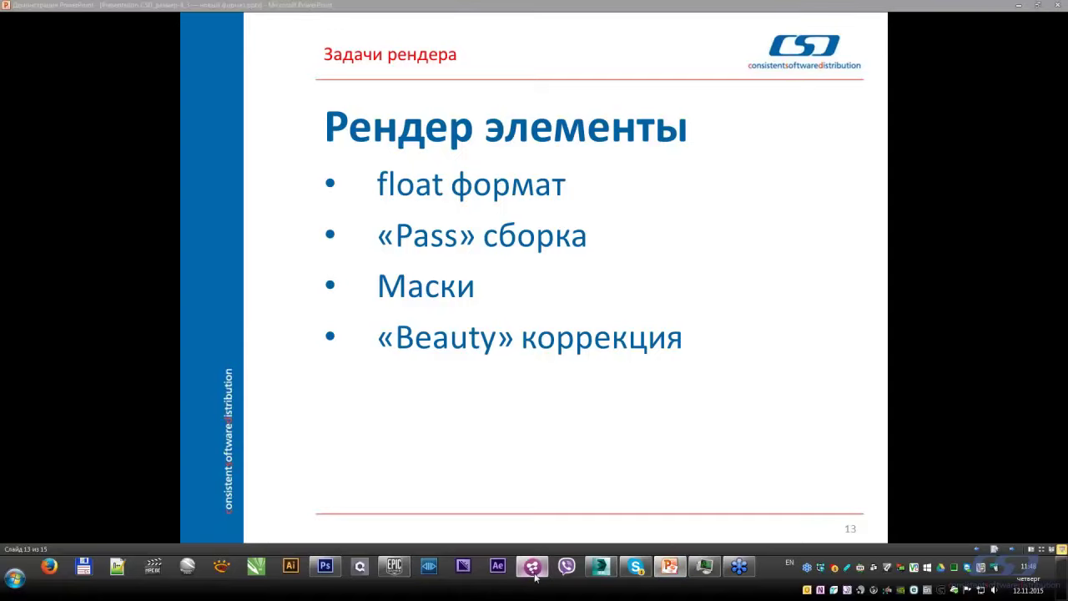
Step: View the MatID_001 matte, then the ObjectID_003 fence matte
mouse_move(318, 446)
middle_down()
mouse_move(321, 435)
mouse_move(476, 439)
middle_up()
middle_drag(251, 437, 401, 438)
middle_drag(208, 437, 305, 437)
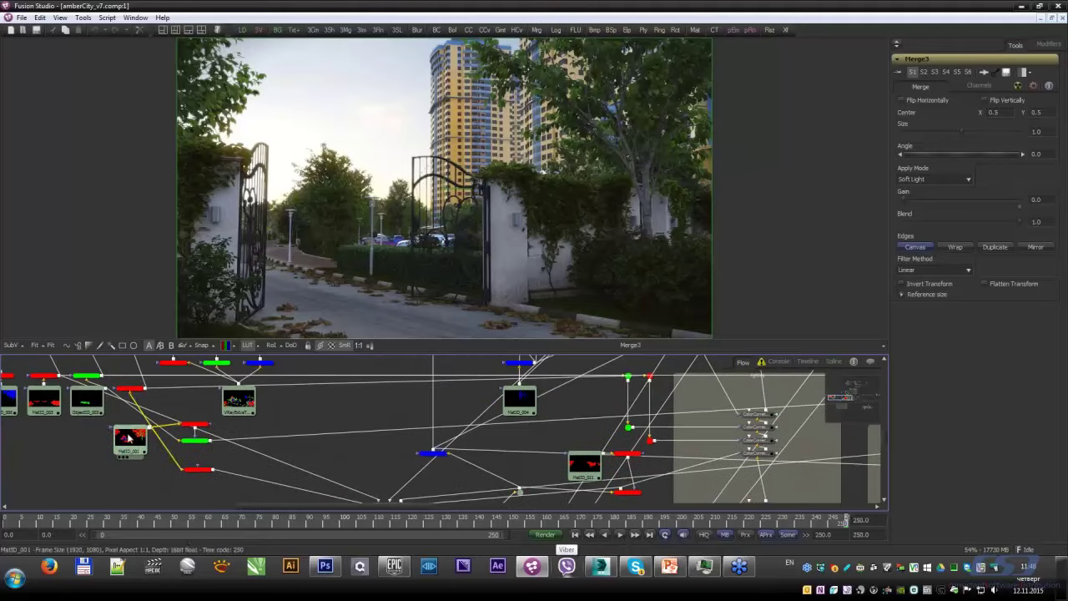
drag(130, 437, 472, 233)
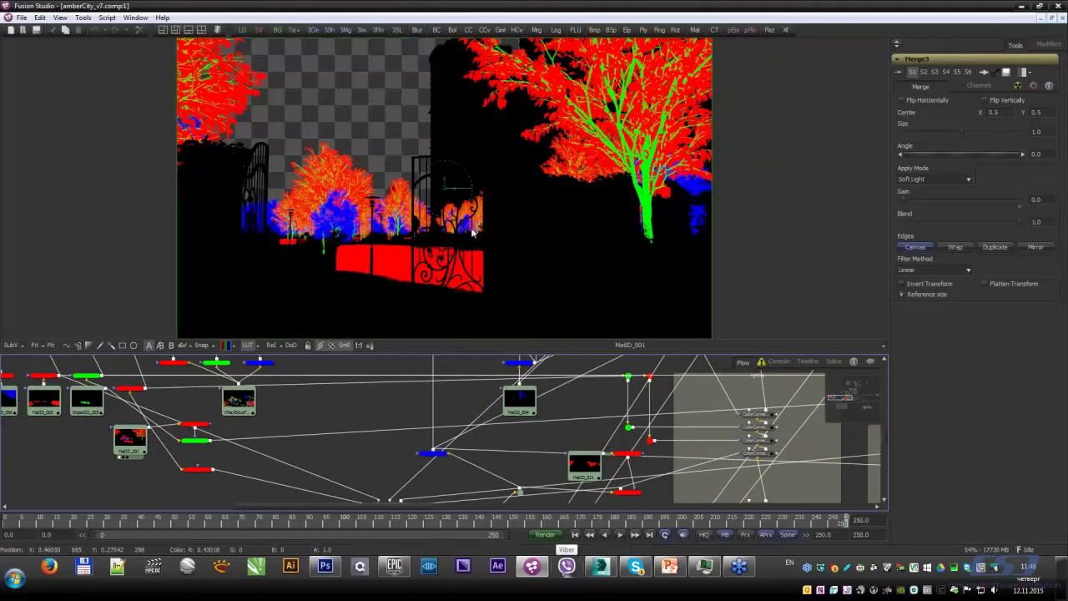
click(87, 401)
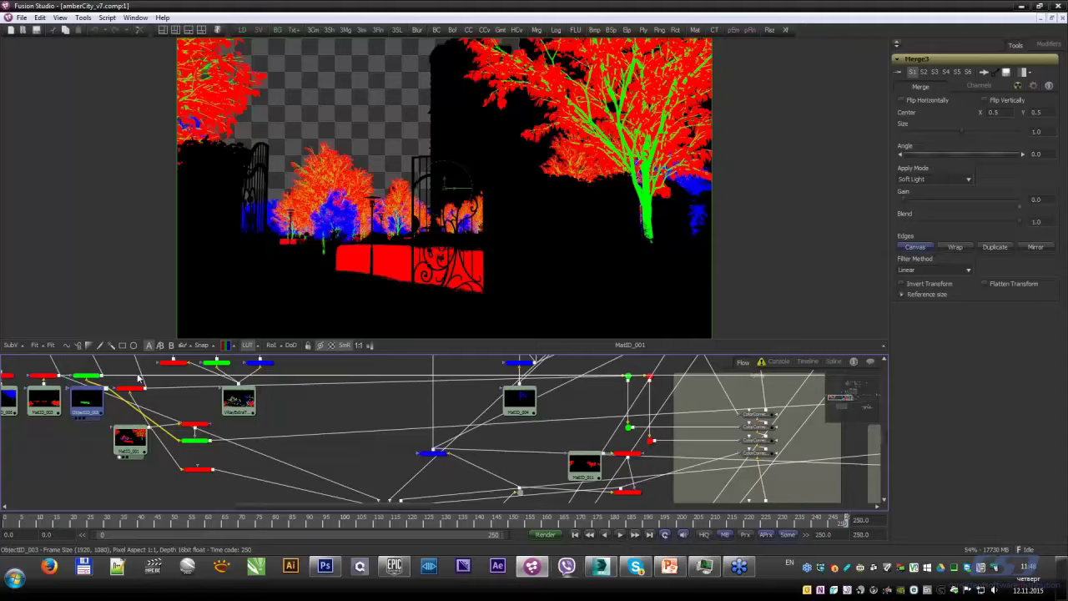
key(1)
Step: View the MatID_003 foliage matte, then the ColorCorrector16 output
middle_drag(59, 429, 278, 434)
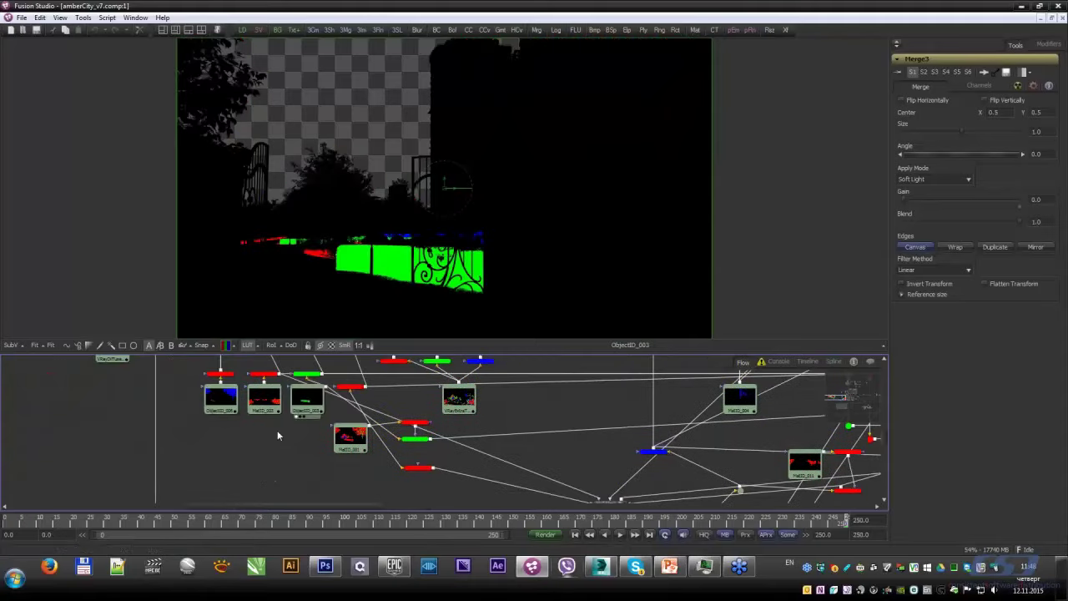
drag(264, 399, 384, 162)
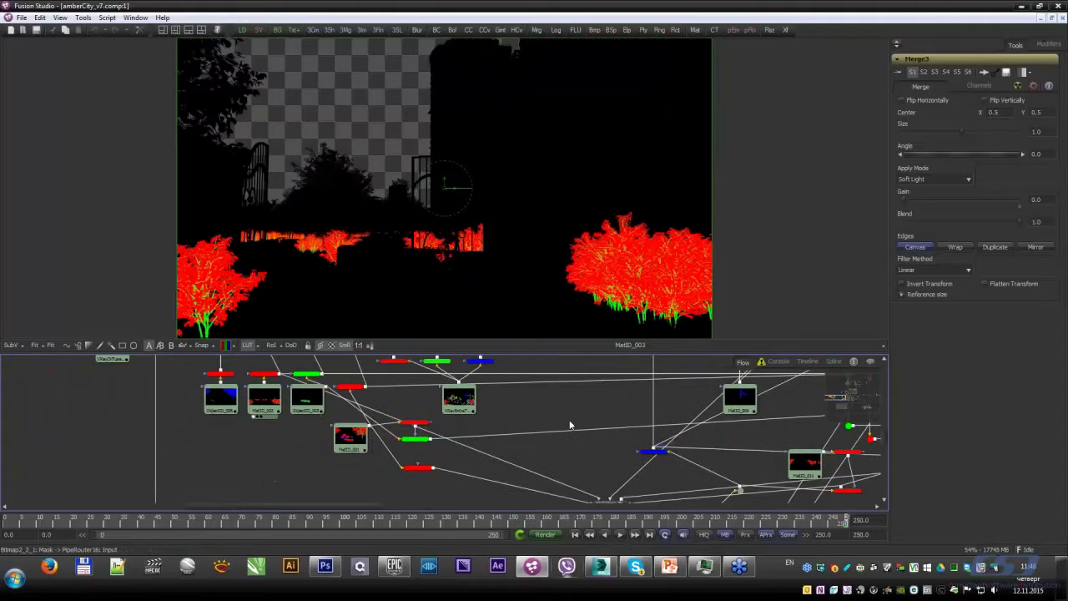
scroll(571, 428, up, 2)
scroll(569, 442, up, 3)
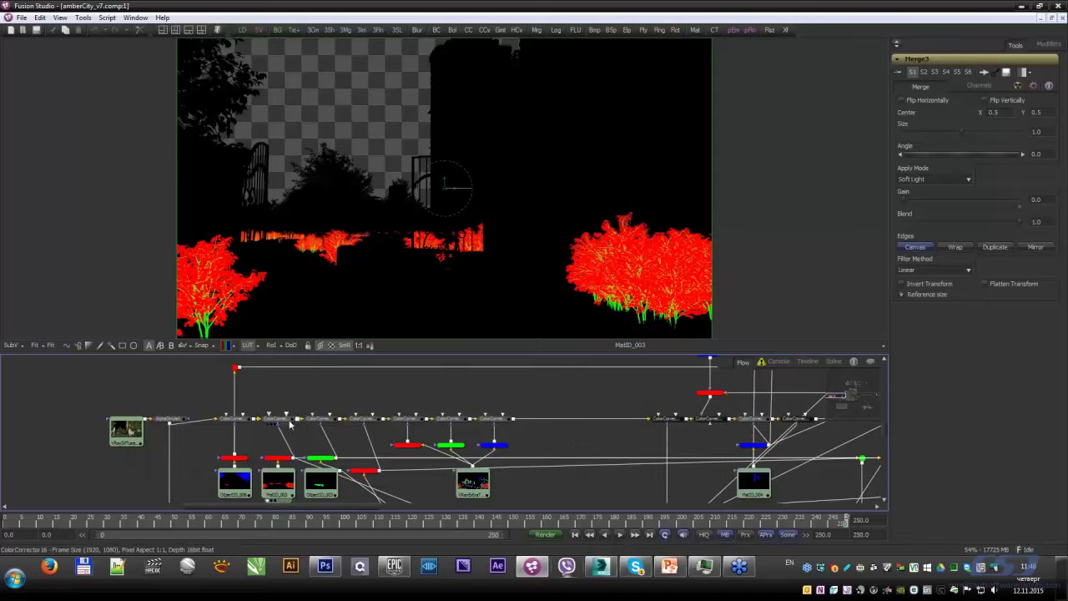
drag(288, 424, 637, 269)
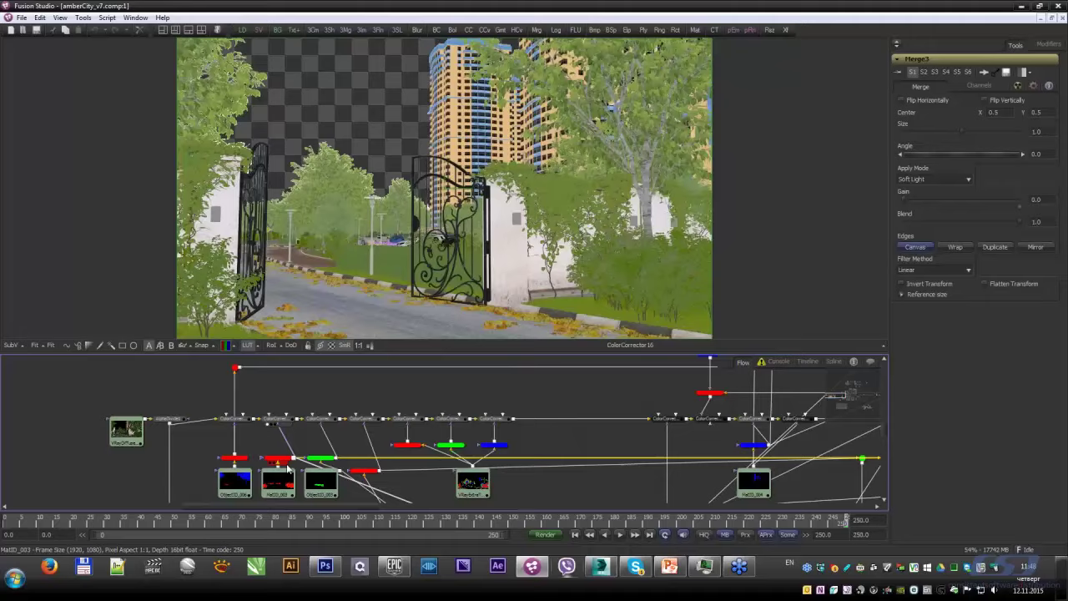
Step: Tint ColorCorrector16's masked bushes strongly blue, Tint about -0.38 and Strength about 0.86
click(284, 418)
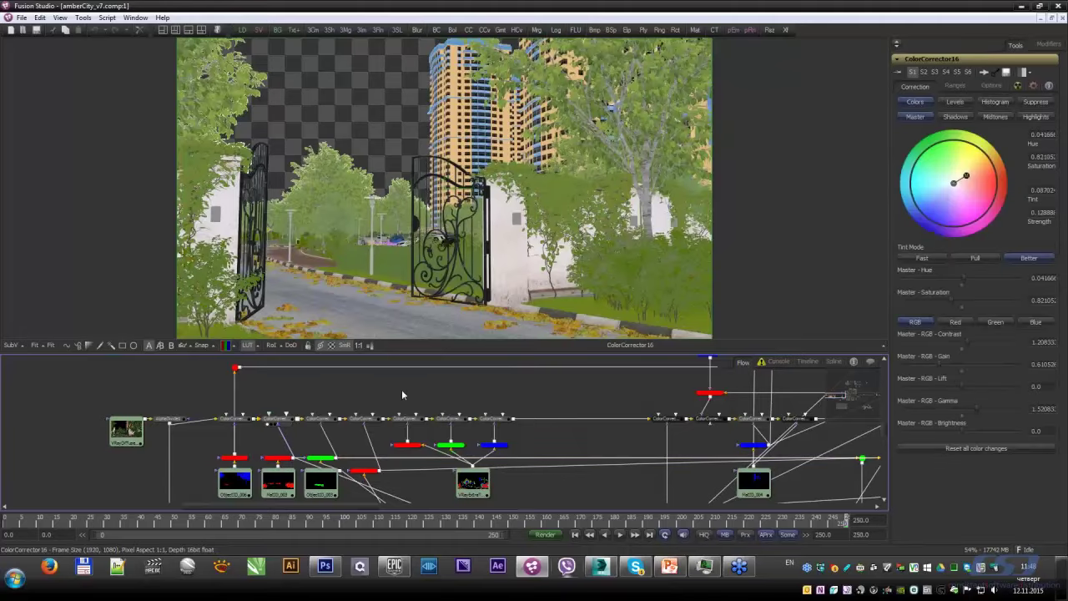
mouse_move(989, 185)
mouse_down()
mouse_move(926, 198)
mouse_move(925, 209)
mouse_up()
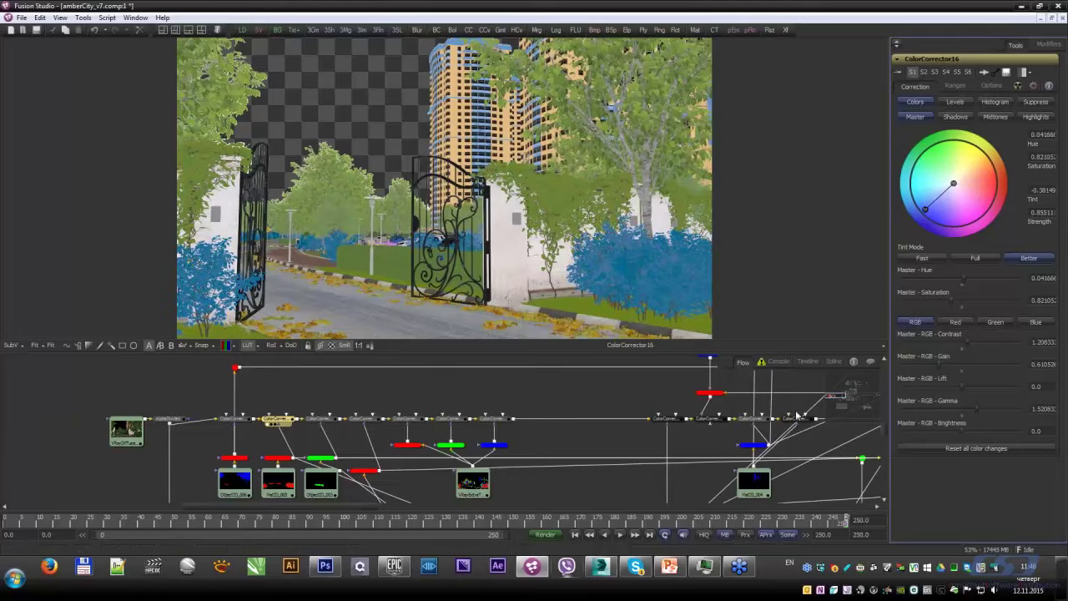
mouse_move(815, 449)
middle_down()
mouse_move(540, 467)
mouse_move(310, 463)
middle_up()
middle_drag(897, 450, 697, 446)
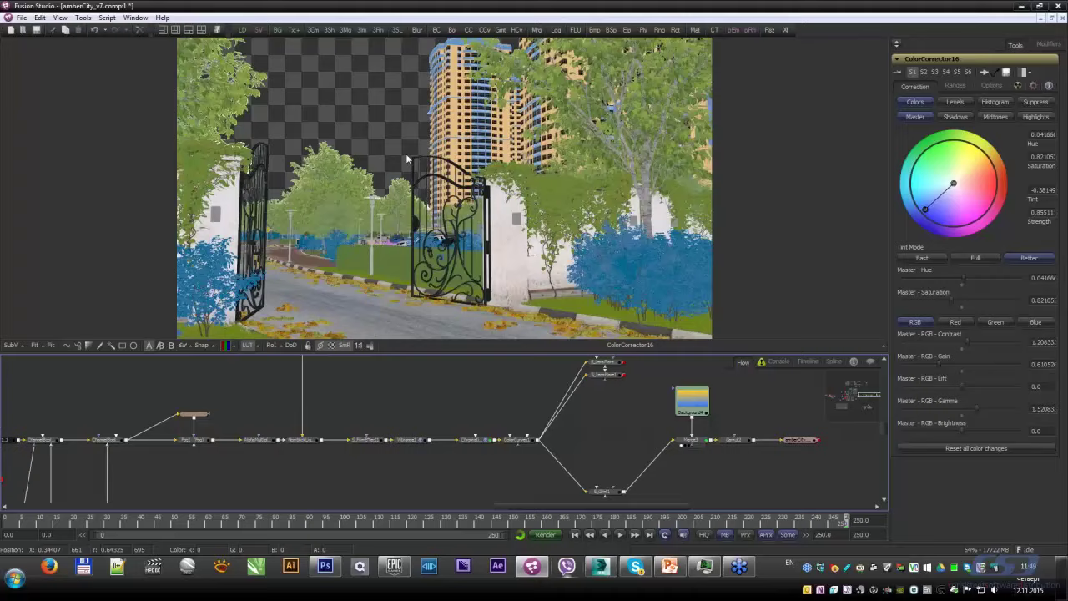
Step: View the Merge3 composite, briefly show the PowerPoint slide, then return to Fusion
key(comma)
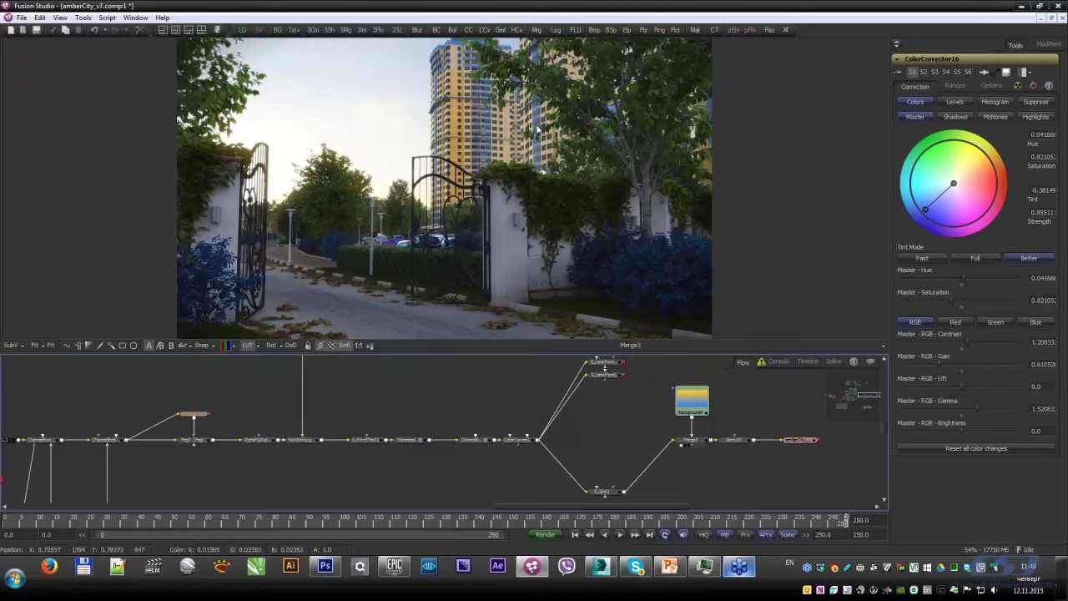
middle_drag(401, 473, 459, 443)
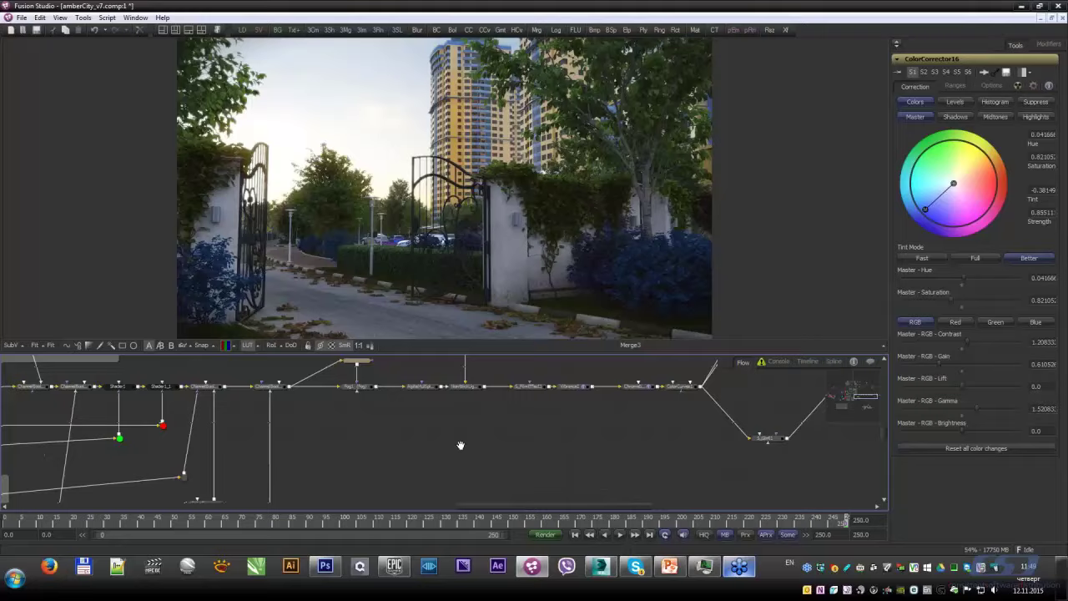
click(676, 567)
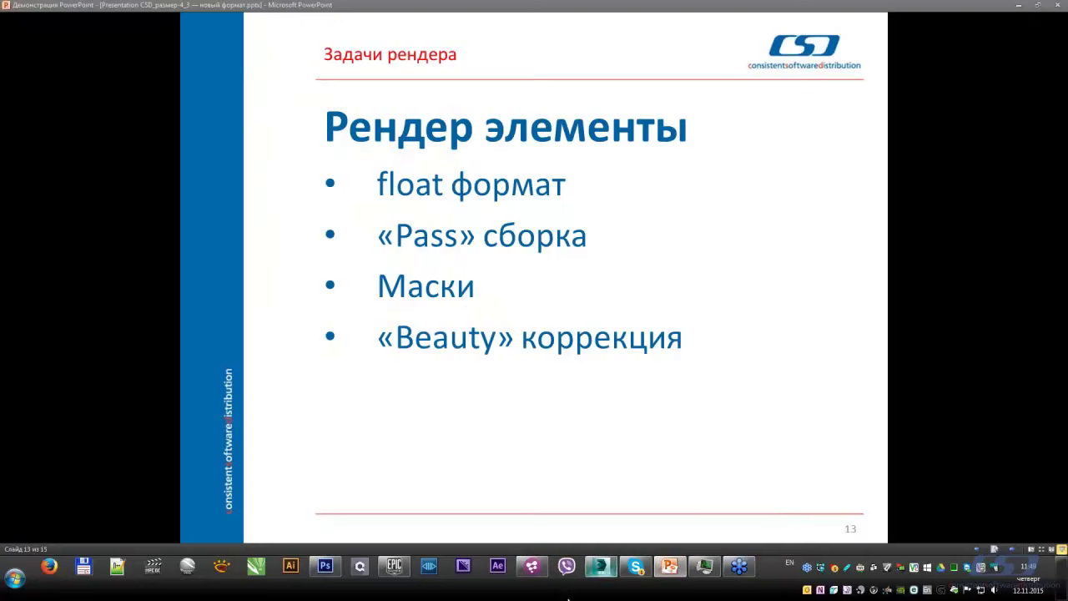
click(531, 566)
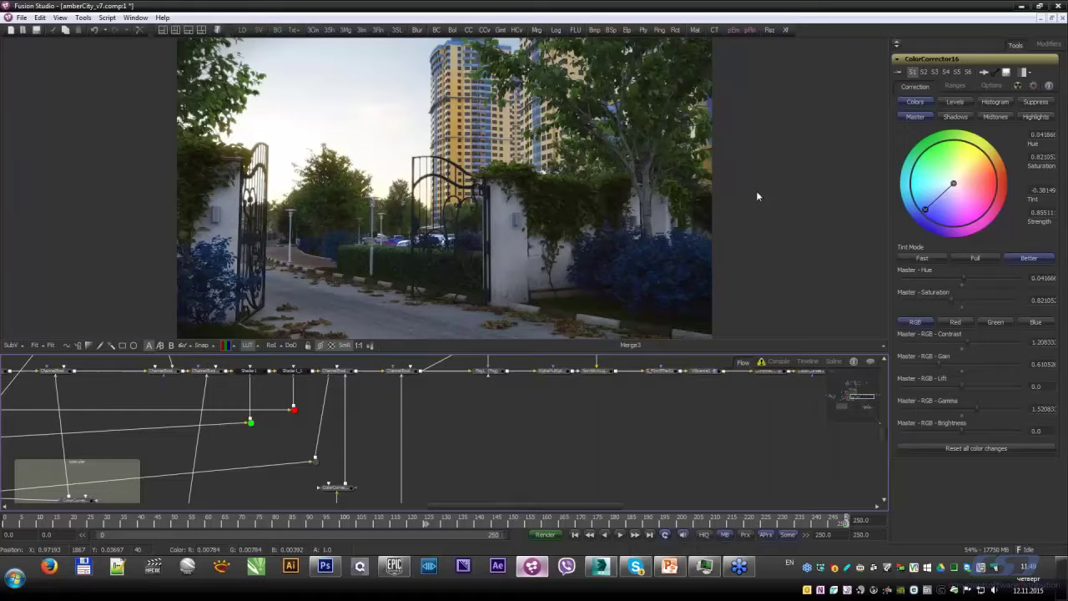
Step: Minimize the amberCity comp and view Loader1's beauty render and the forestRandom ID pass
click(1040, 18)
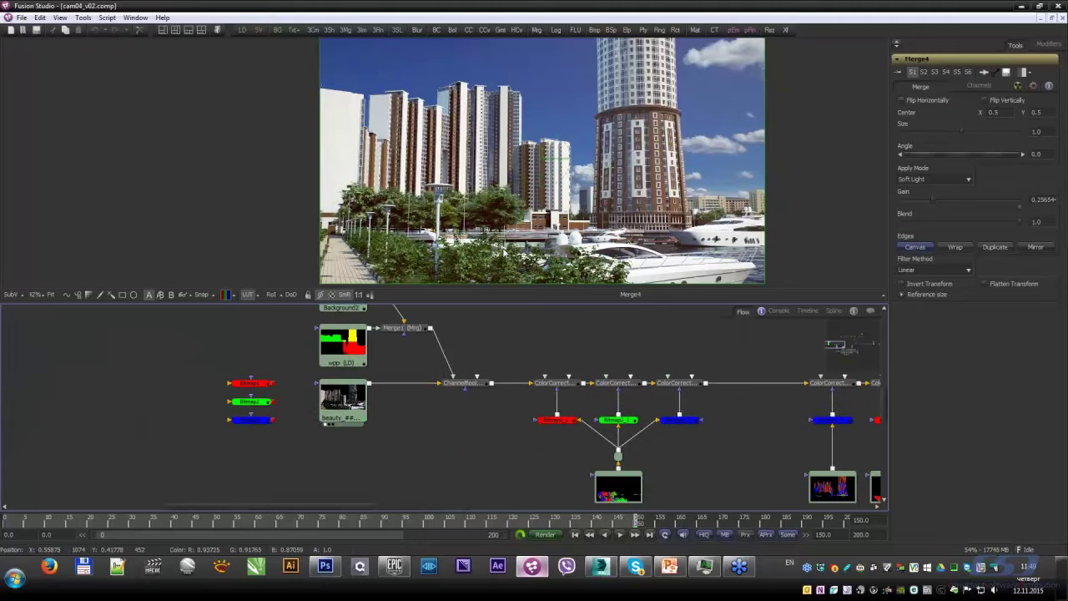
key(period)
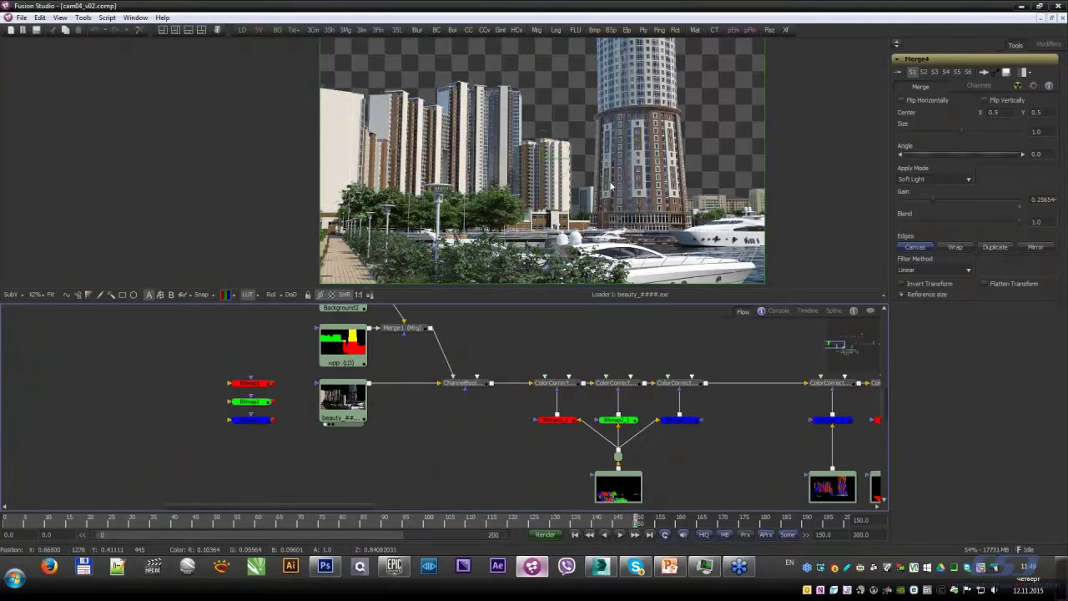
middle_drag(608, 187, 522, 163)
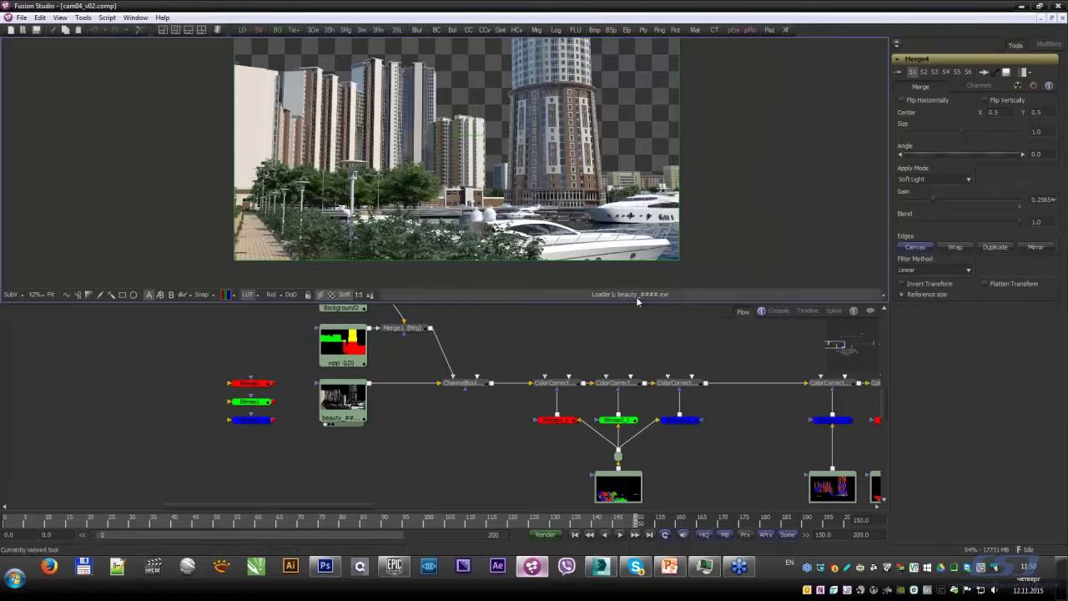
middle_drag(638, 474, 583, 445)
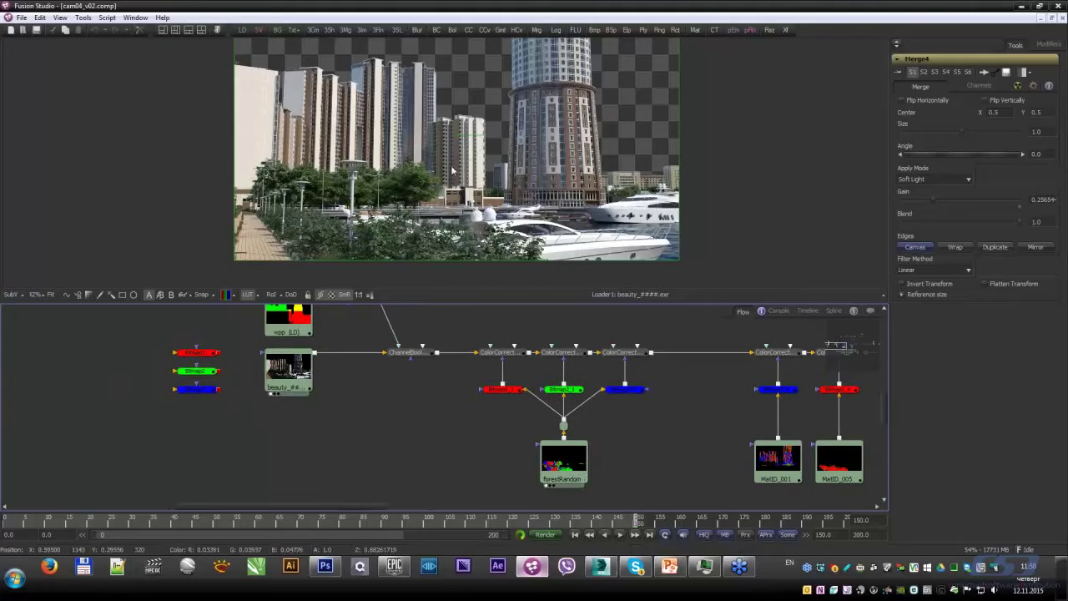
drag(583, 444, 389, 203)
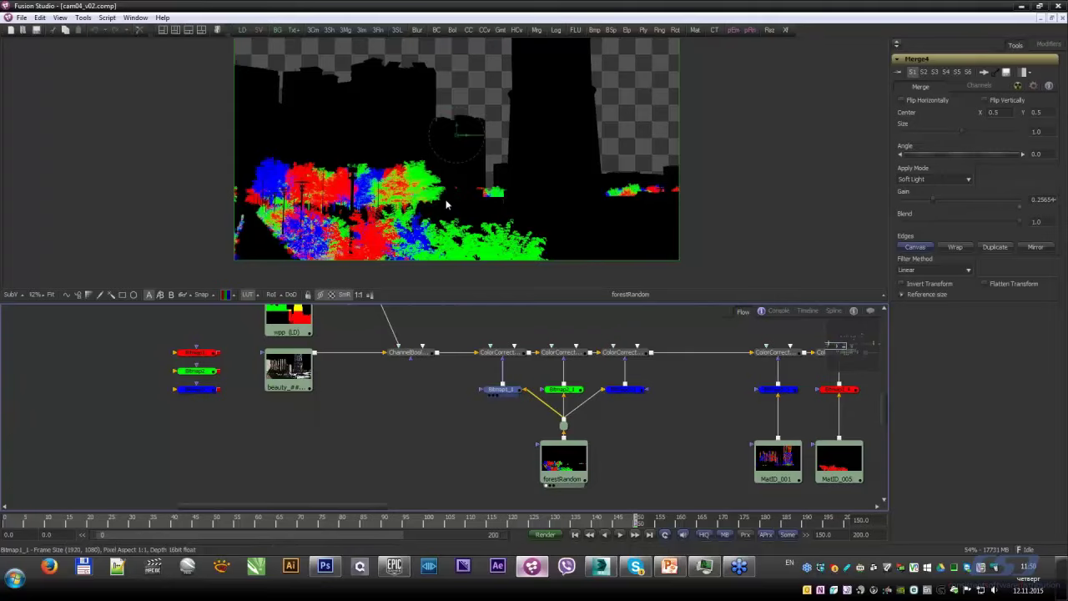
Step: View the Bitmap1_1 and Bitmap2_1 masks, then the ColorCorrector4 and ColorCorrector5 results
key(1)
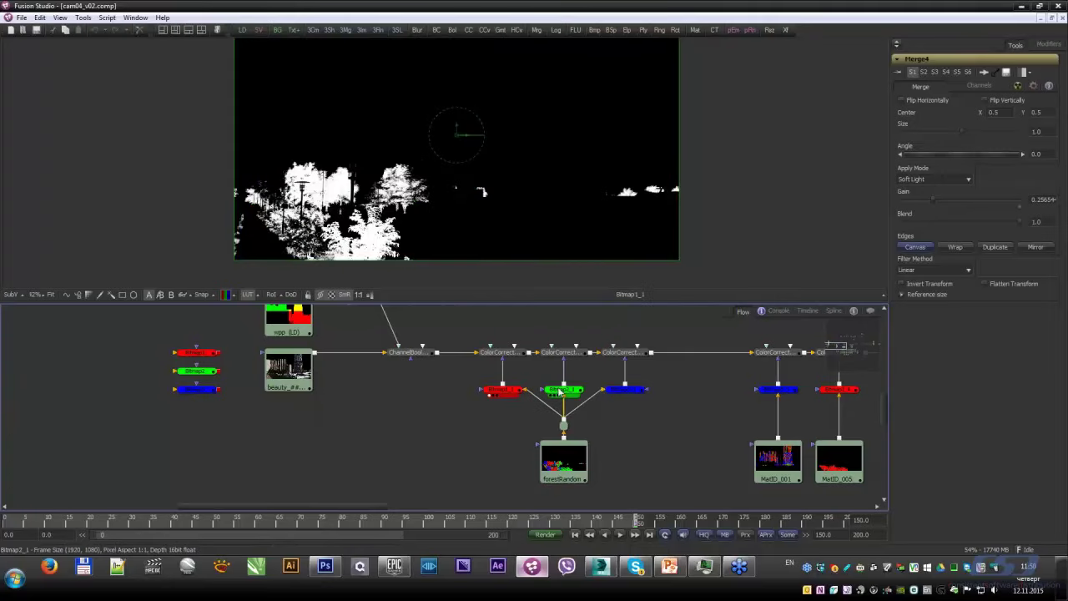
click(561, 390)
key(1)
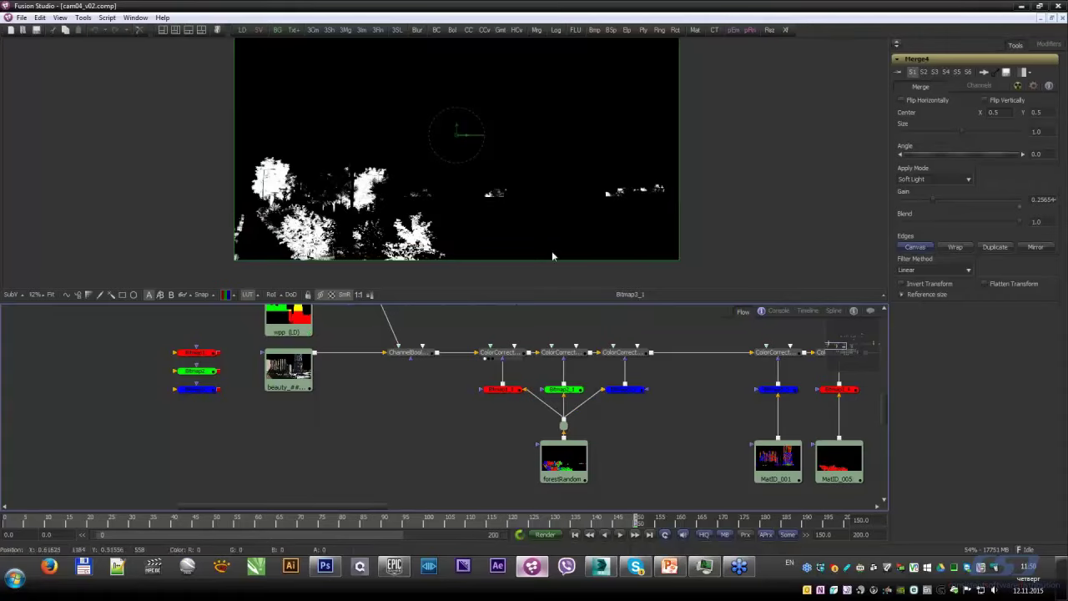
key(1)
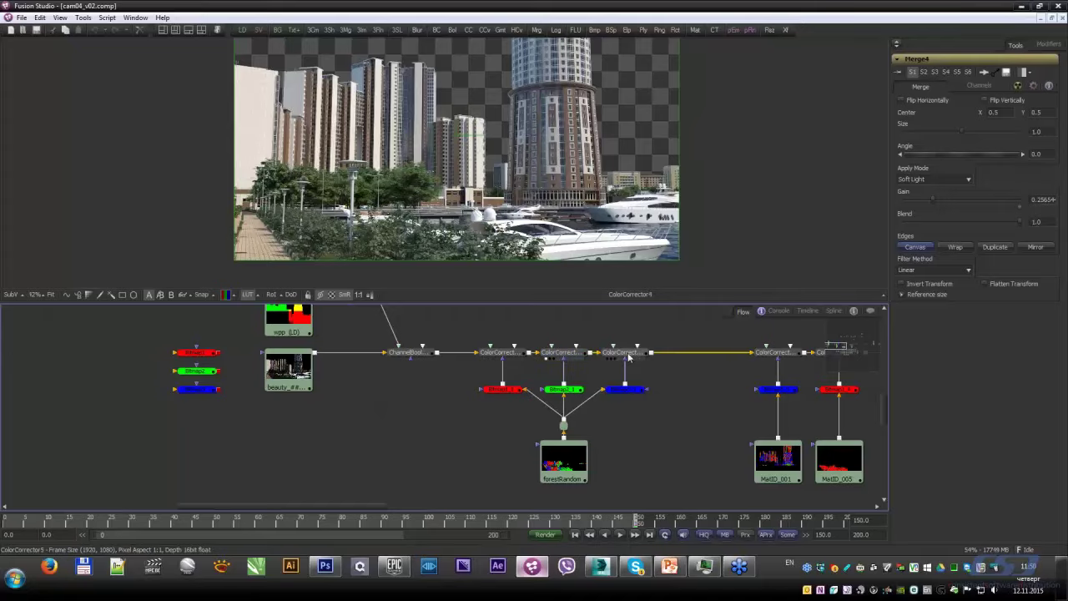
drag(627, 352, 420, 254)
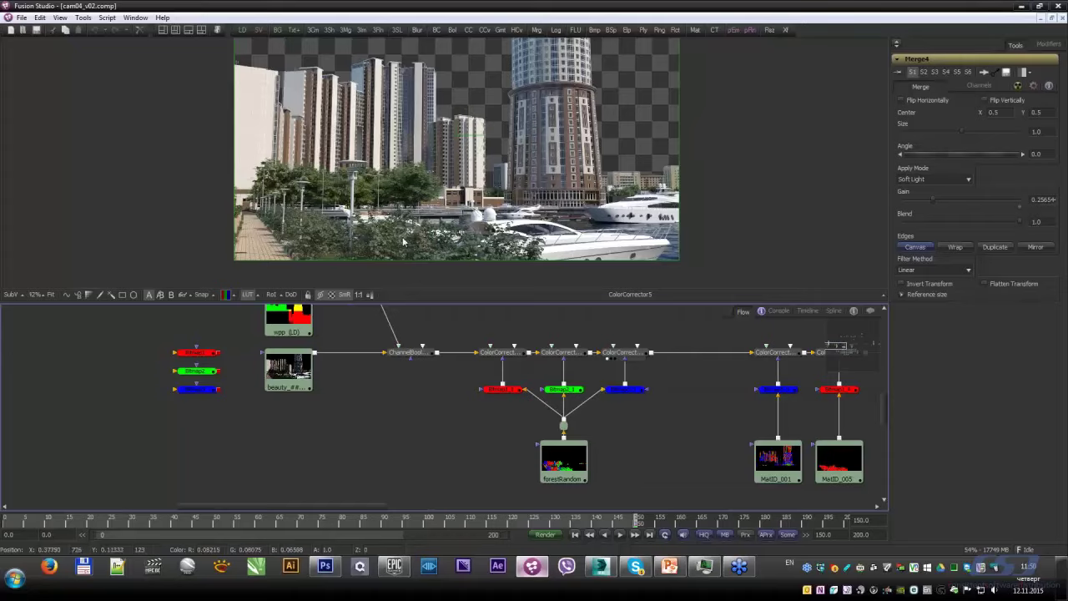
Step: View the MatID_001 coloured ID pass and the beauty render, then select MatID_001
middle_drag(776, 482, 468, 481)
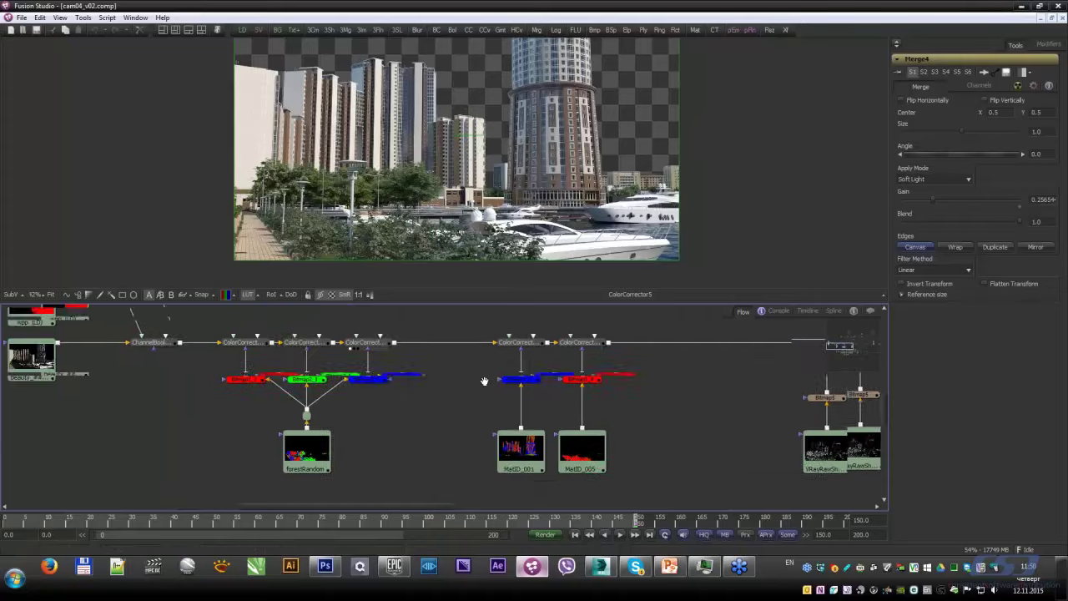
key(1)
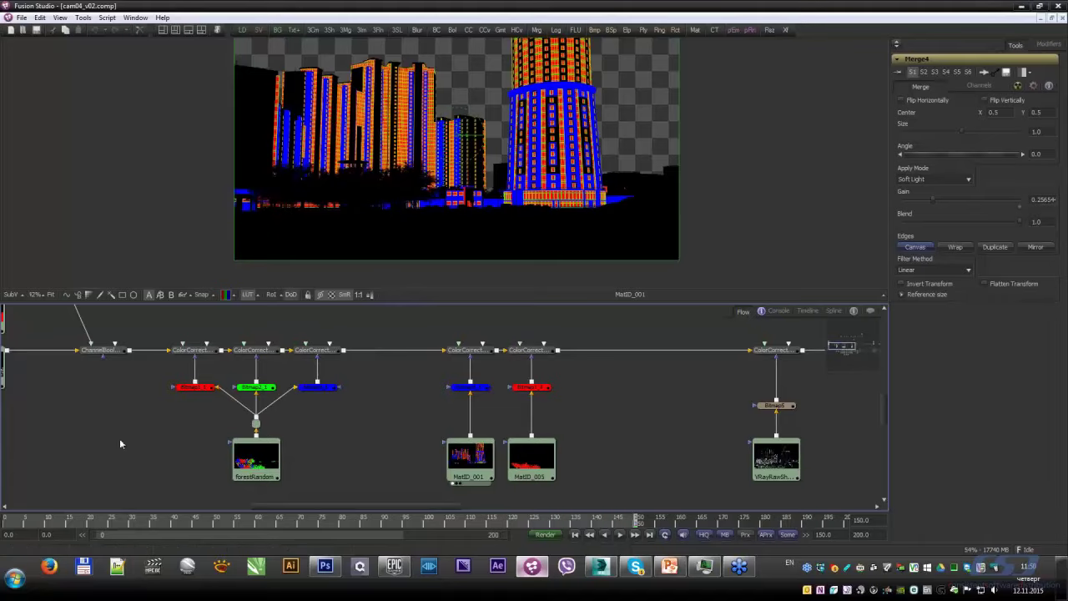
middle_drag(120, 438, 247, 441)
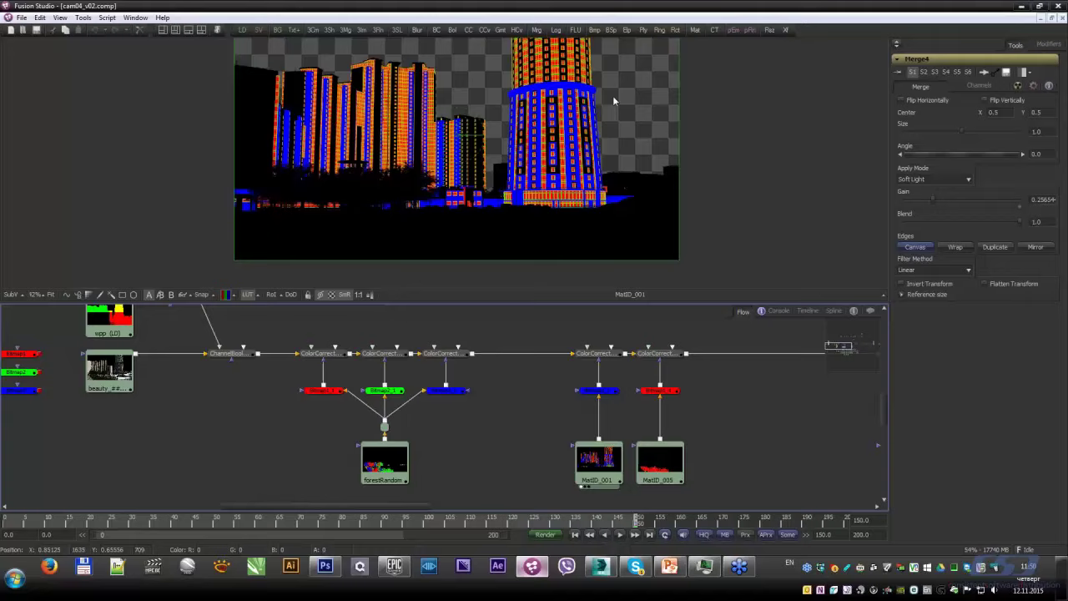
click(120, 367)
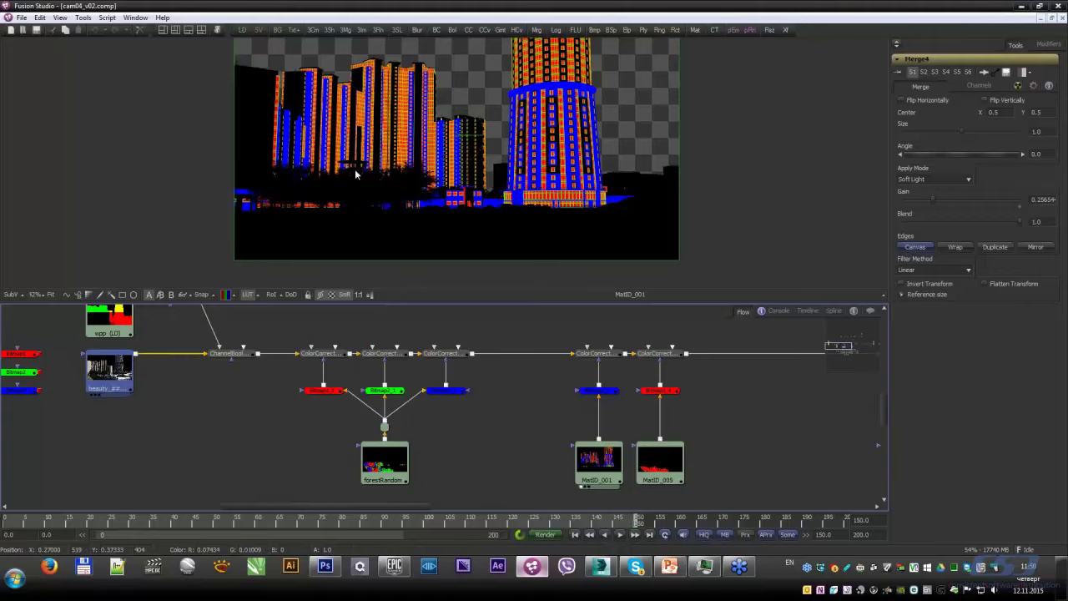
key(1)
click(613, 458)
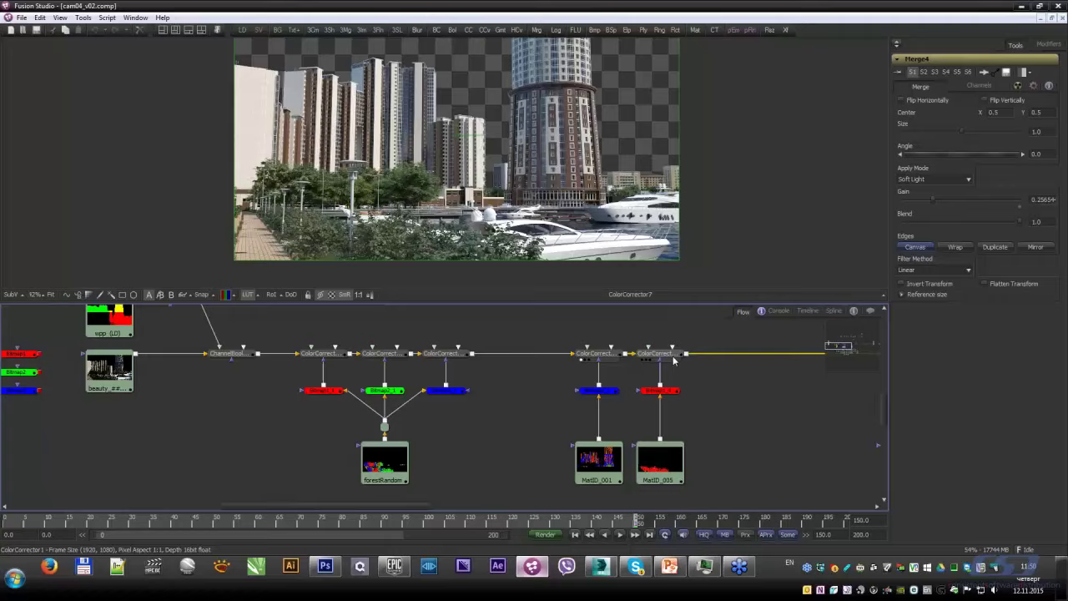
Step: View the ColorCorrector1, ColorCorrector6 and Fog1 outputs in turn
drag(674, 358, 729, 295)
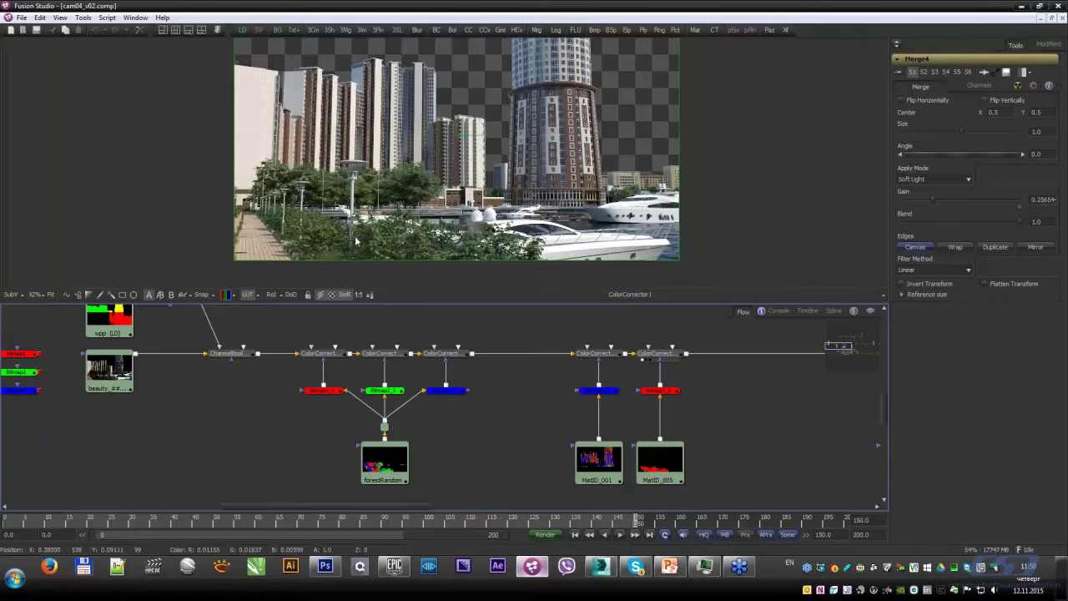
mouse_move(843, 455)
middle_down()
mouse_move(739, 459)
mouse_move(438, 373)
middle_up()
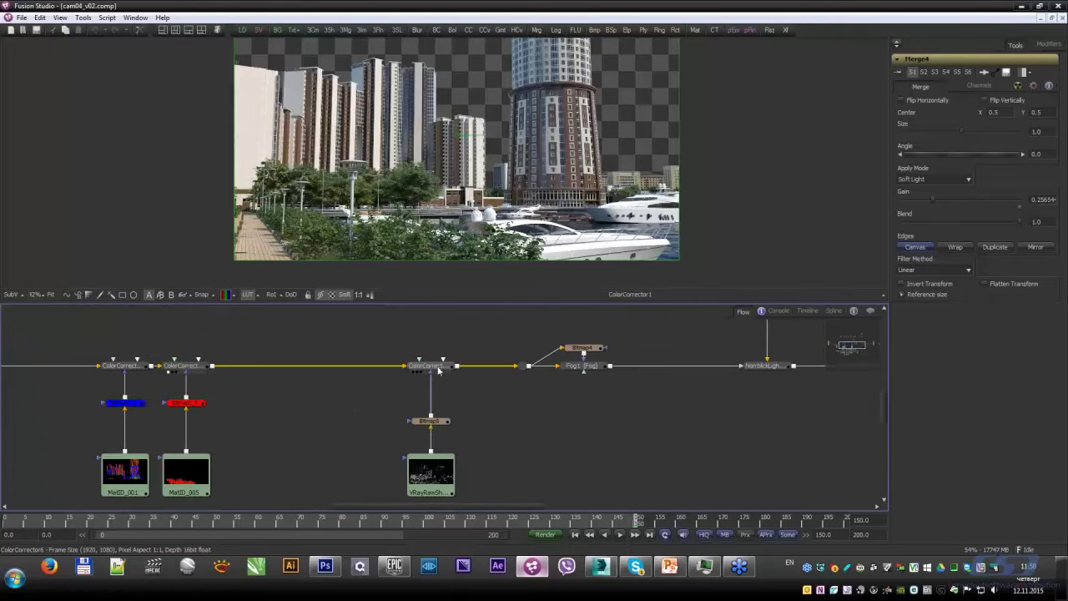
click(396, 396)
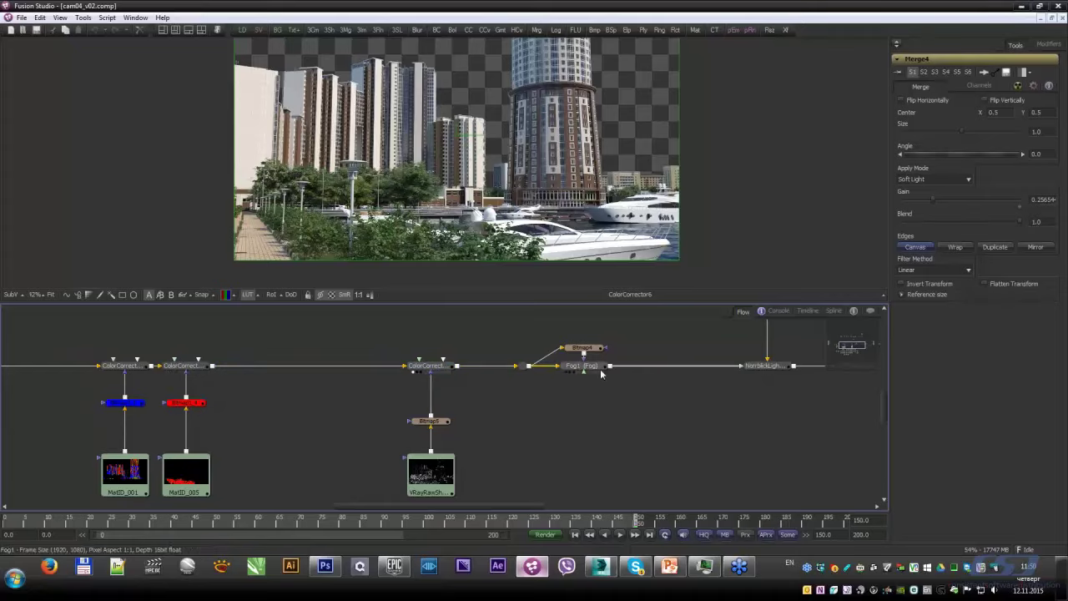
drag(588, 366, 484, 191)
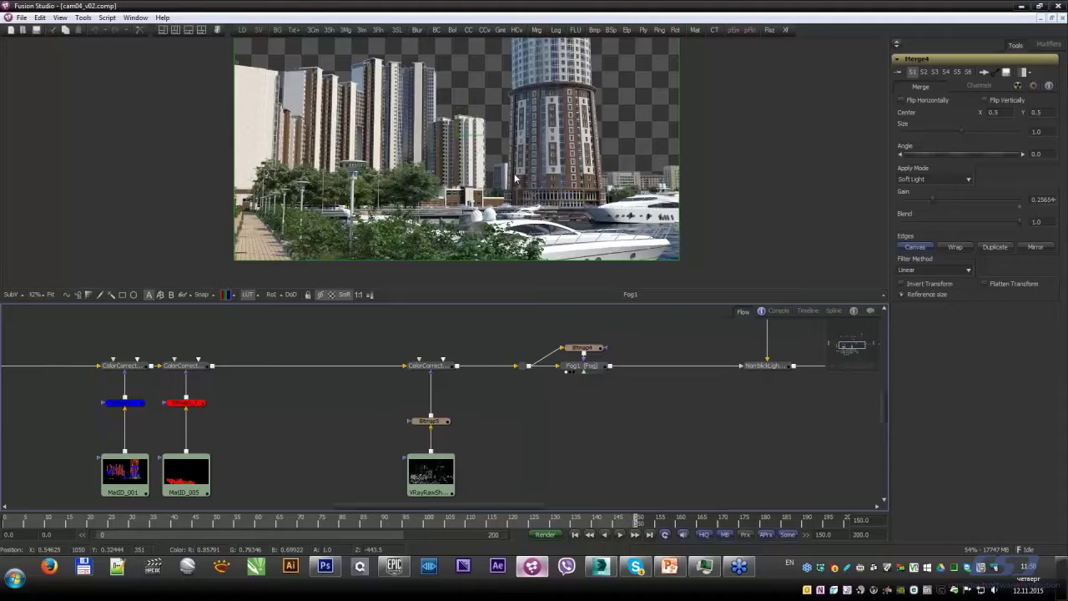
mouse_move(797, 368)
middle_down()
mouse_move(617, 413)
mouse_move(647, 420)
middle_up()
Step: View the Renderer3D1 sky render, then the S_FilmEffect1 and ColorCurves1 outputs
key(1)
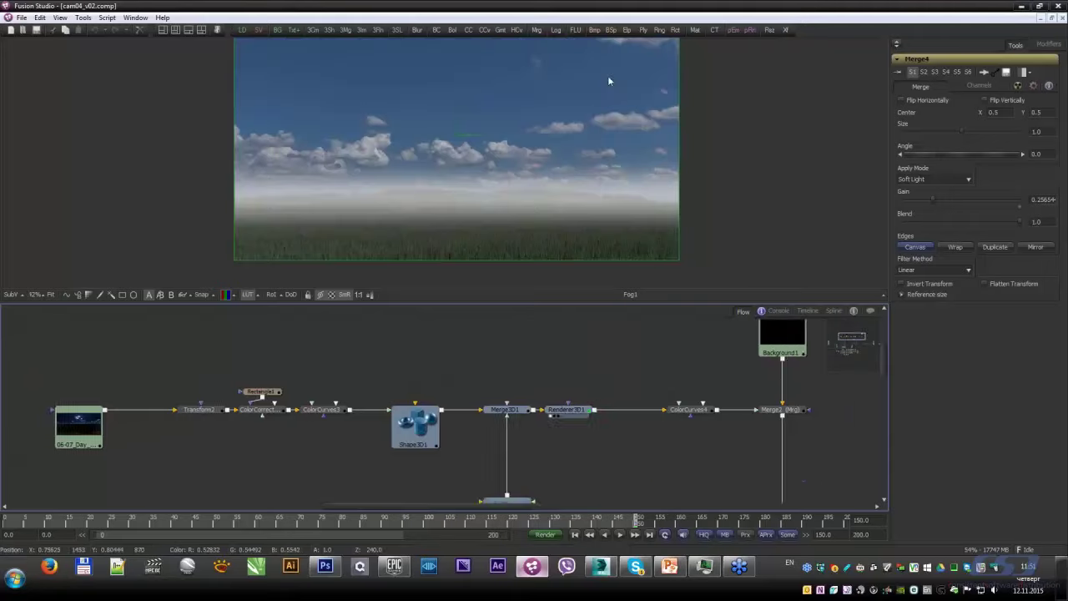
scroll(667, 415, up, 5)
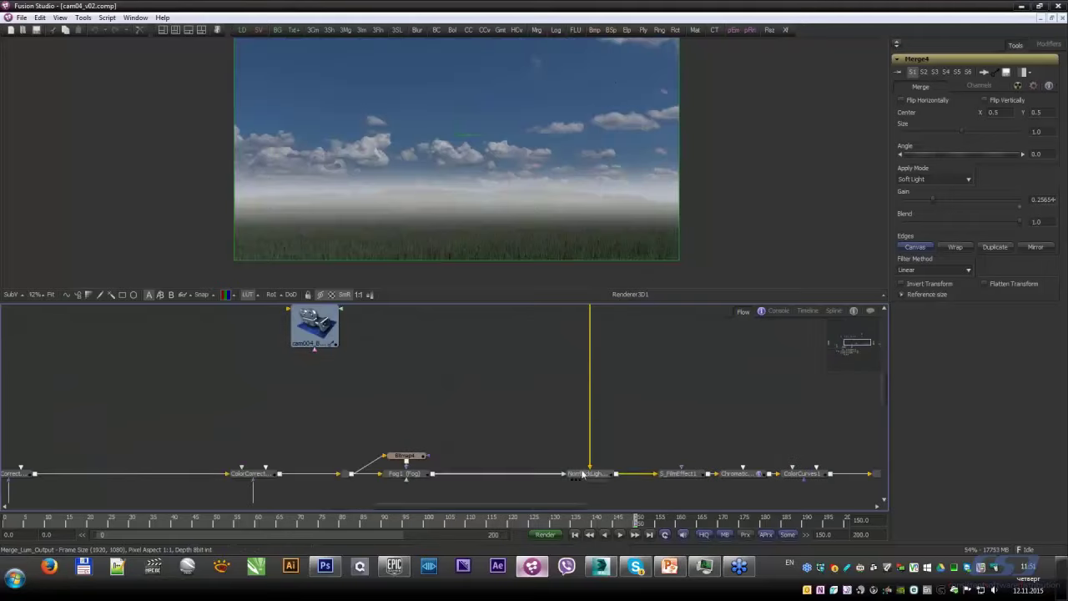
mouse_move(581, 479)
mouse_down()
mouse_move(573, 424)
mouse_move(588, 473)
mouse_up()
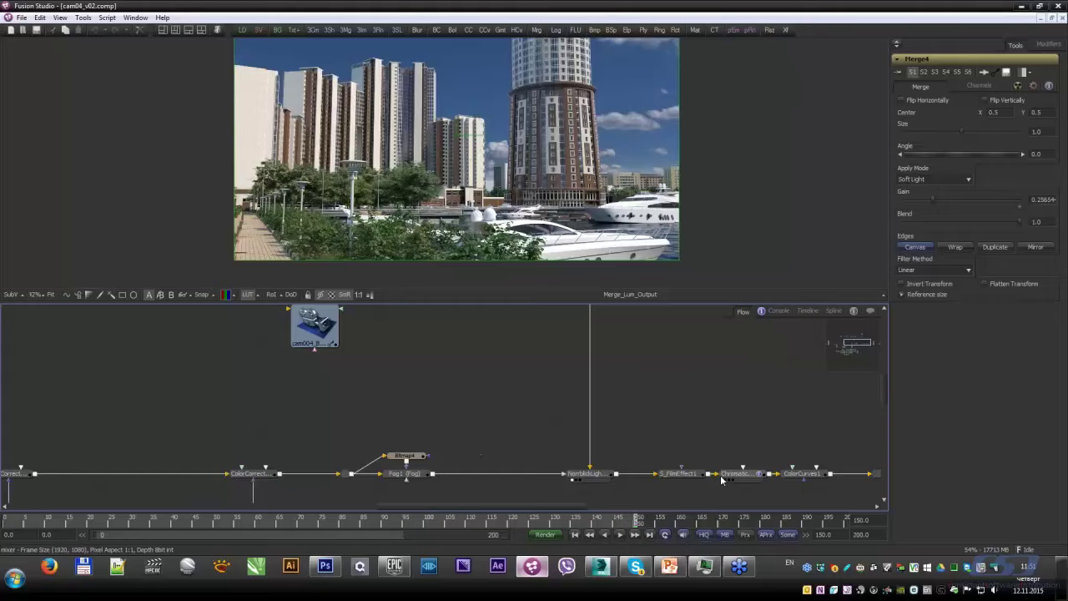
key(1)
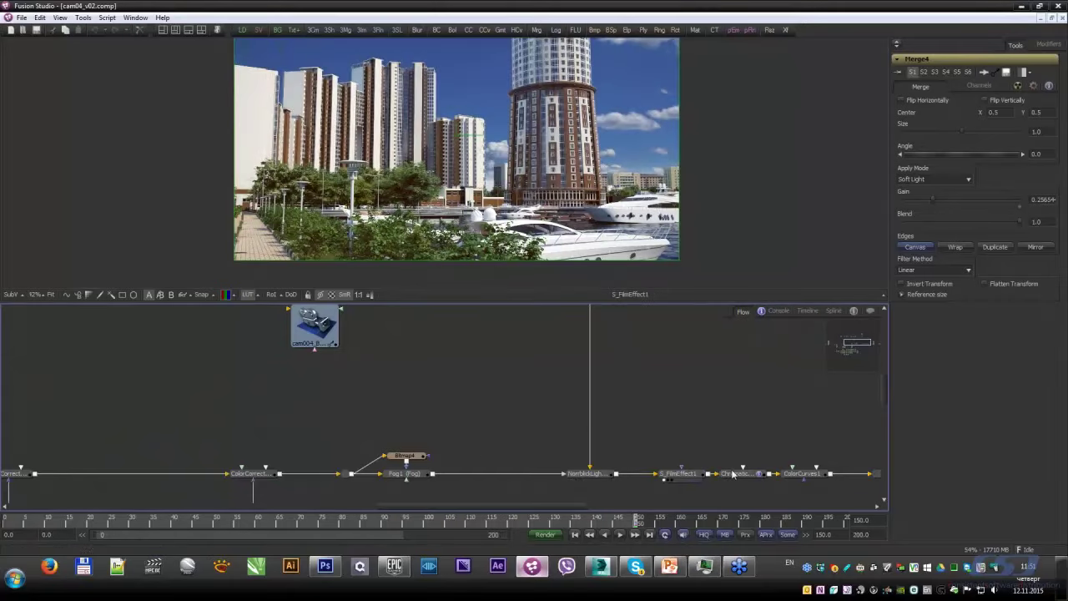
click(801, 473)
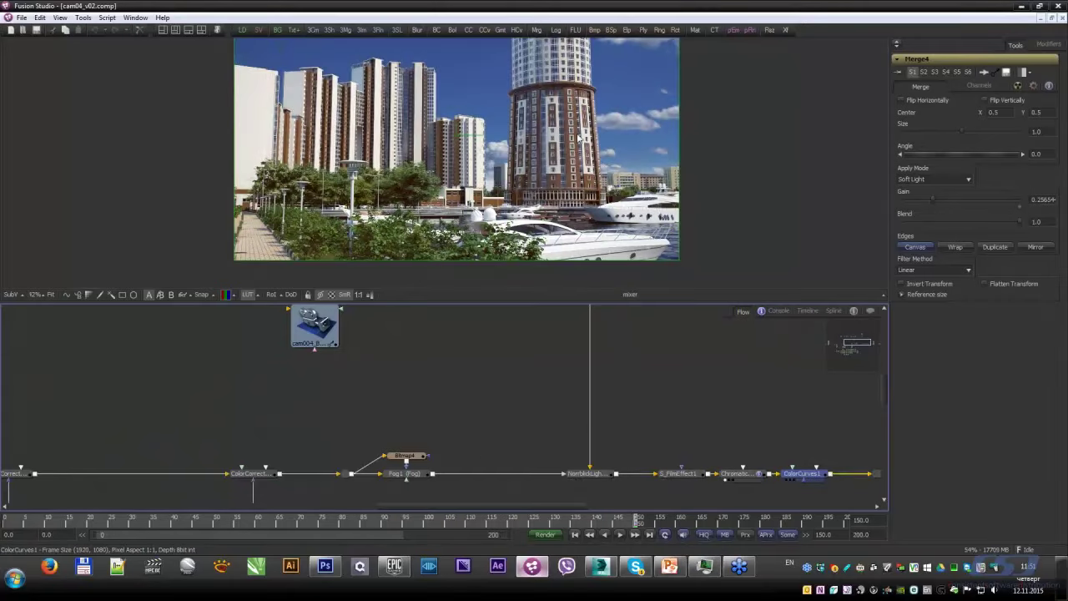
key(1)
Step: View the HotSpot1 output and finally the Merge4 composite
mouse_move(677, 361)
middle_down()
mouse_move(472, 395)
mouse_move(423, 346)
middle_up()
key(1)
click(756, 455)
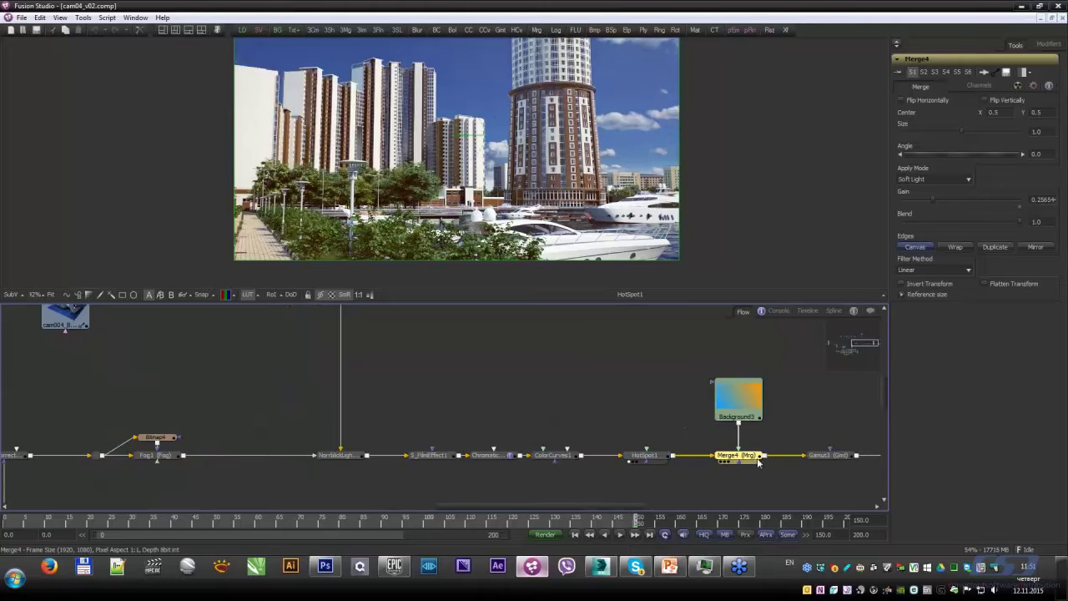
key(1)
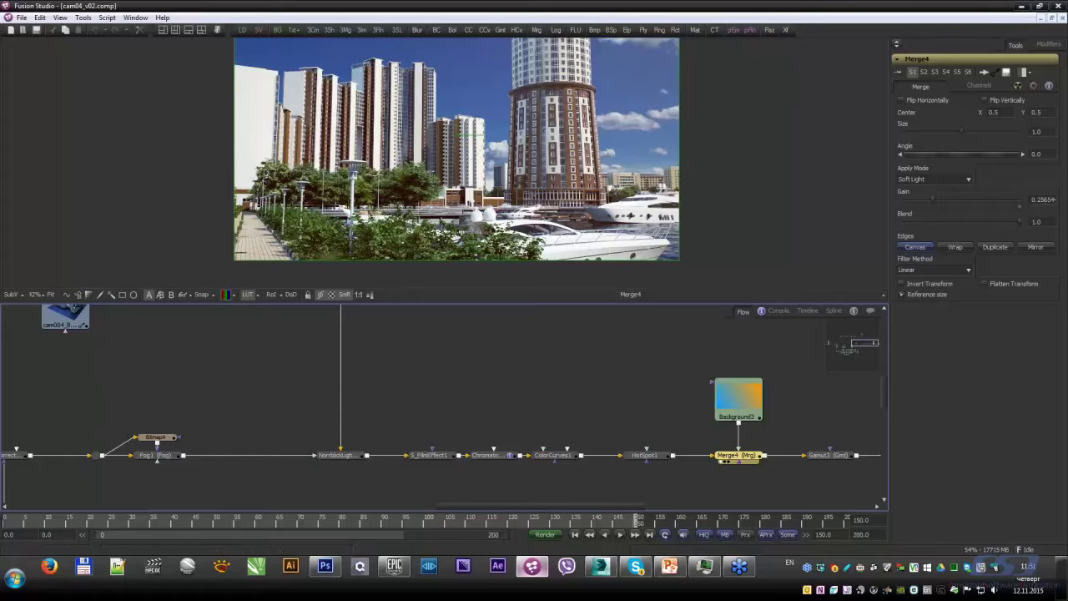
Step: Turn on the viewer's A/B split comparison and nudge the split right
middle_drag(157, 412, 153, 383)
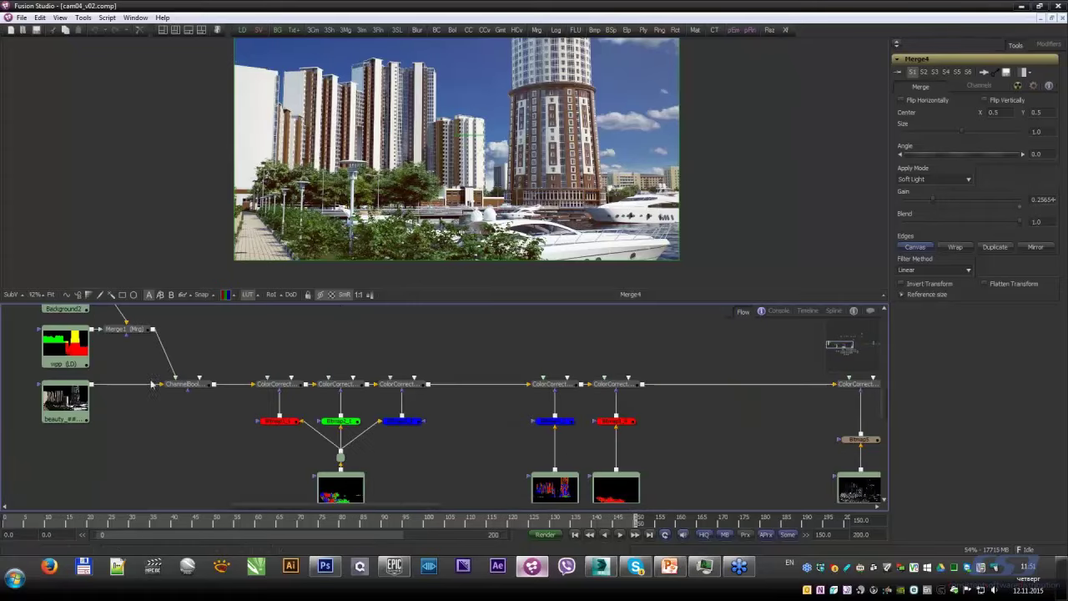
click(160, 293)
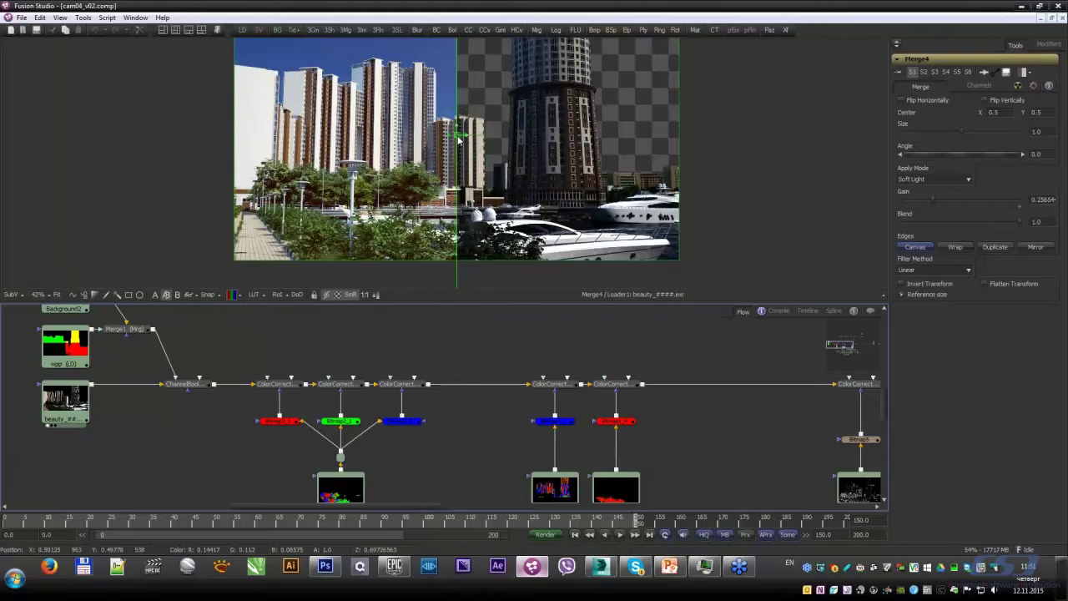
drag(457, 140, 472, 140)
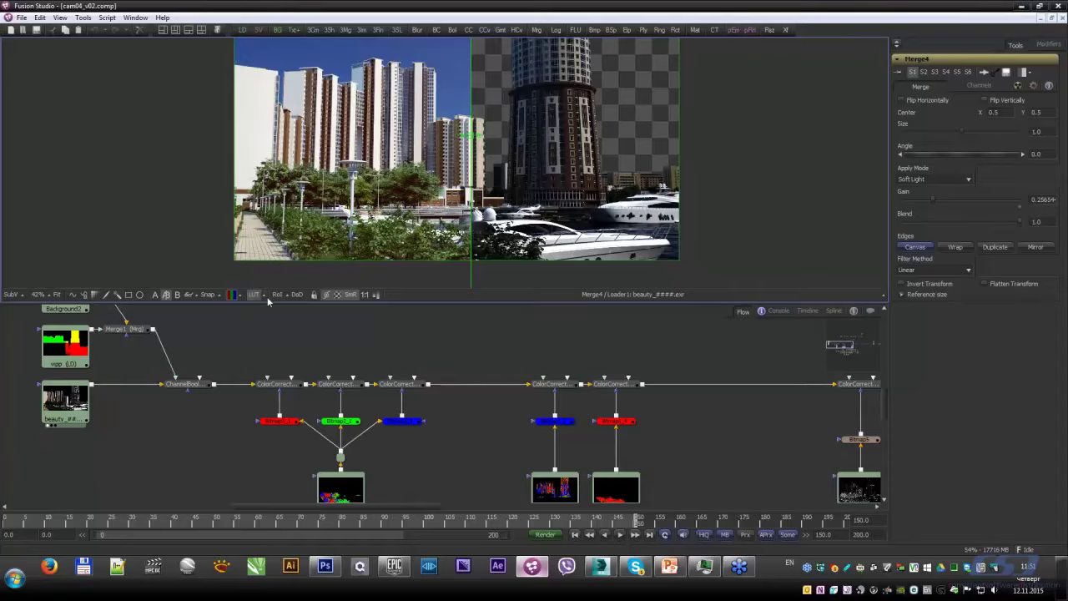
Step: Add a GamutView viewer LUT with Output Space sRGB and adjust the split
click(267, 299)
click(276, 225)
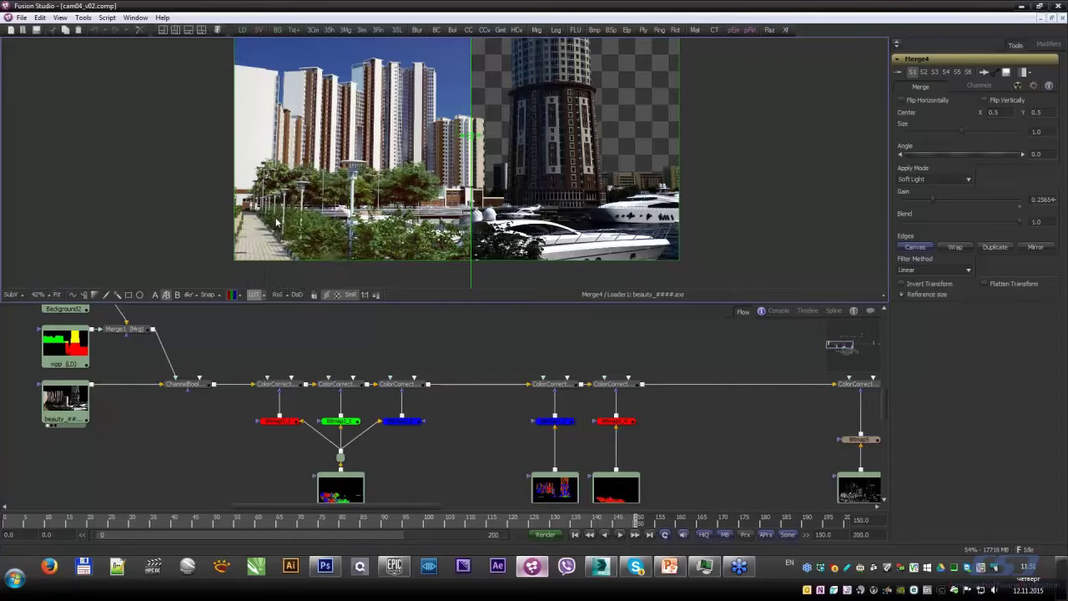
click(258, 295)
click(284, 283)
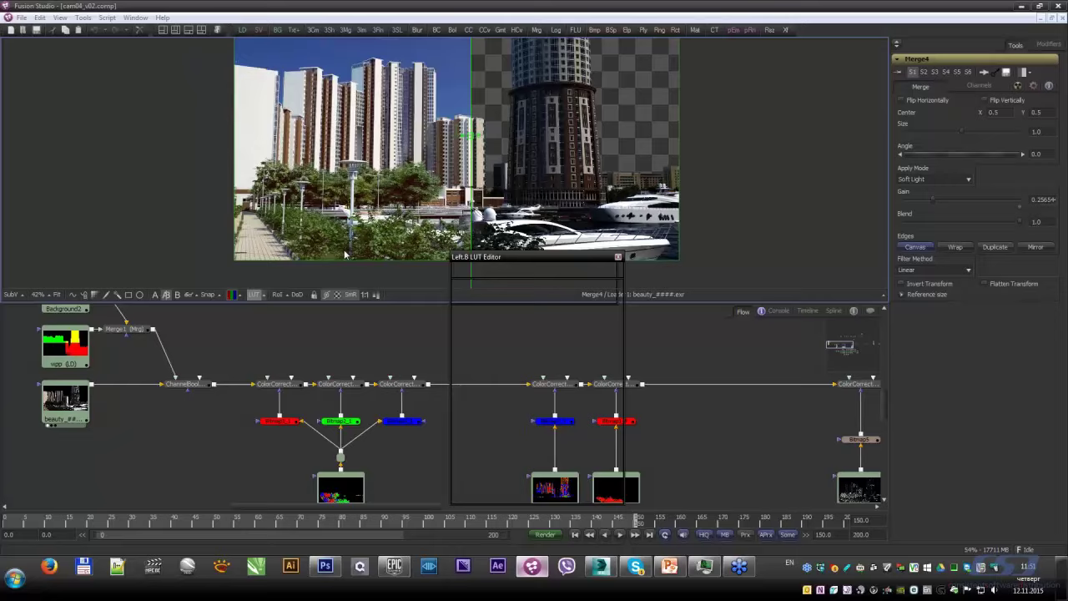
click(522, 478)
click(540, 426)
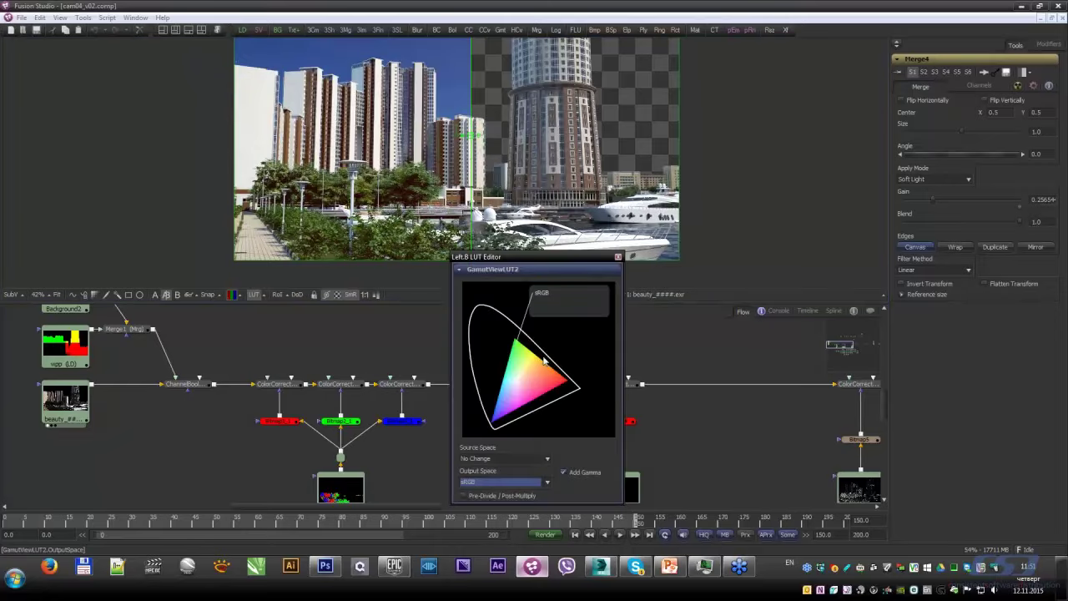
click(764, 211)
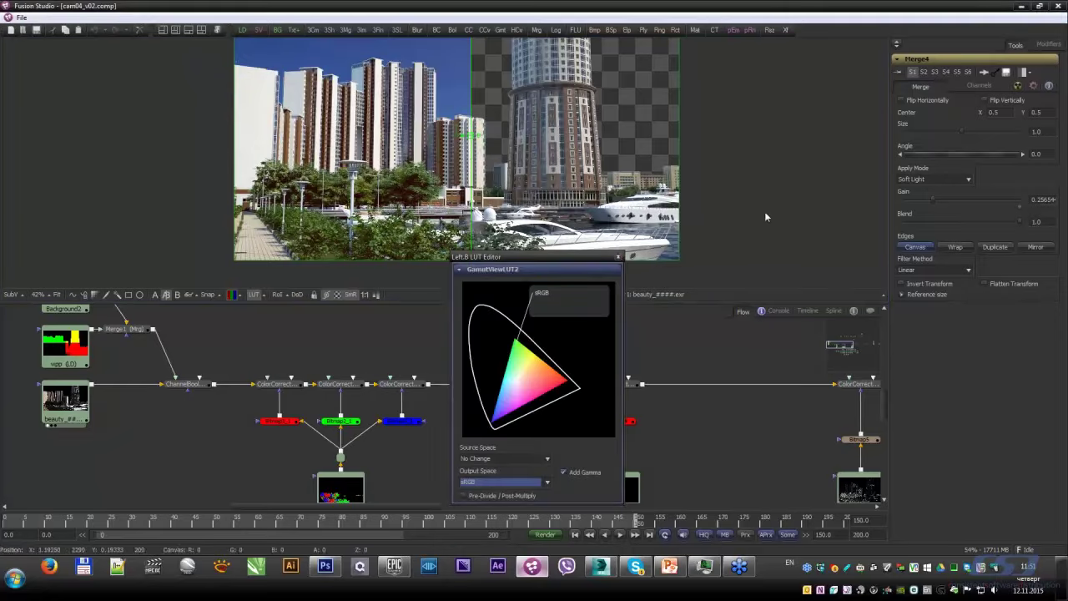
click(619, 258)
mouse_move(470, 142)
mouse_down()
mouse_move(692, 151)
mouse_move(189, 171)
mouse_move(596, 167)
mouse_move(207, 169)
mouse_move(596, 167)
mouse_move(350, 183)
mouse_move(692, 238)
mouse_move(316, 234)
mouse_move(217, 219)
mouse_move(609, 207)
mouse_move(746, 238)
mouse_move(526, 292)
mouse_move(521, 234)
mouse_move(472, 171)
mouse_up()
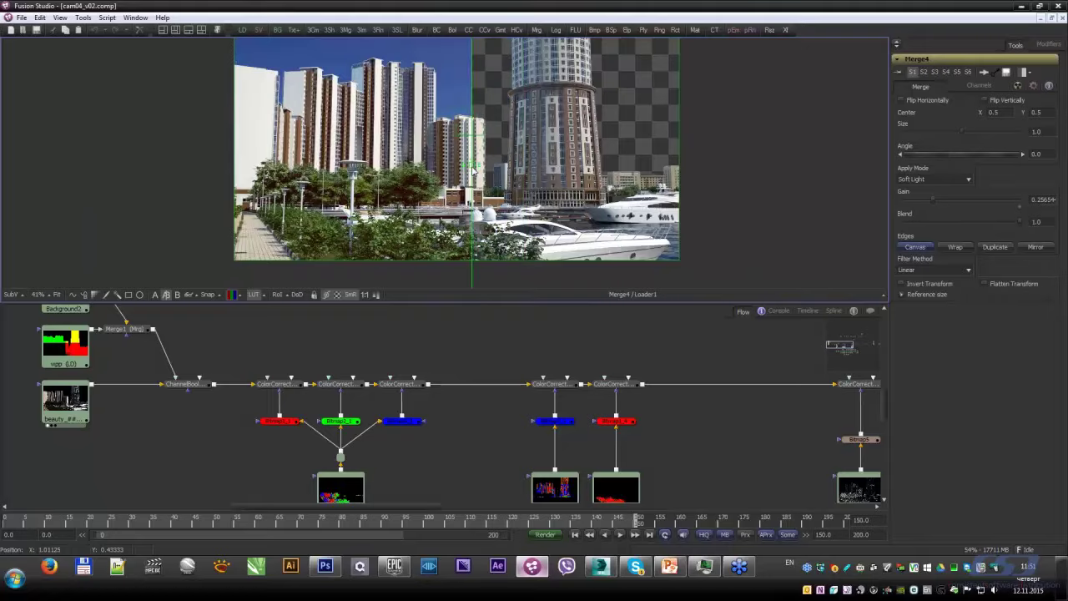
Step: Advance the PowerPoint deck to slide 14 'Ваши вопросы?', then bring 3ds Max forward
click(656, 572)
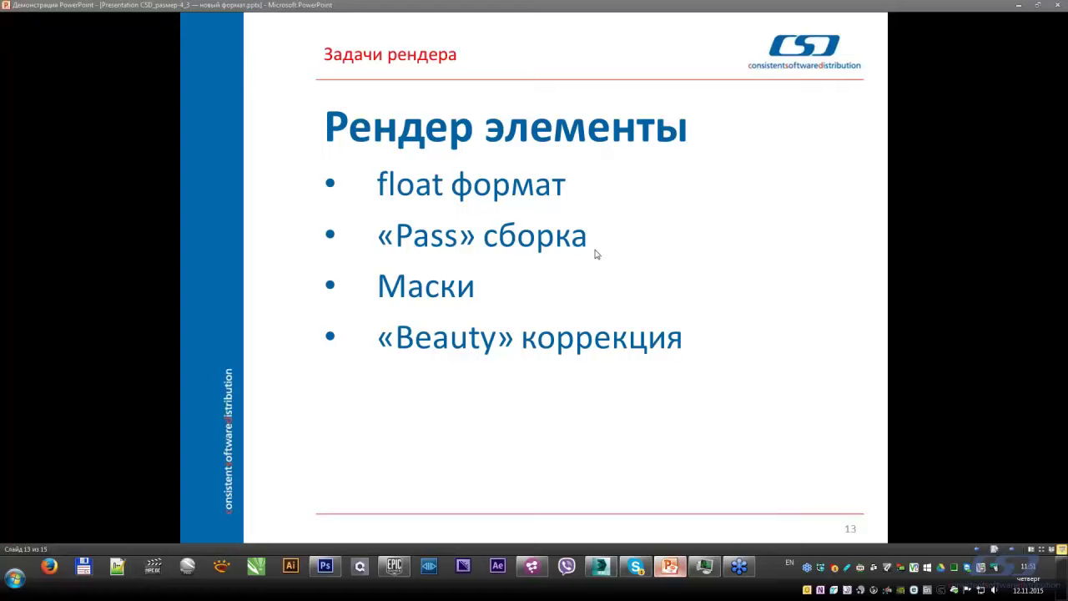
click(583, 280)
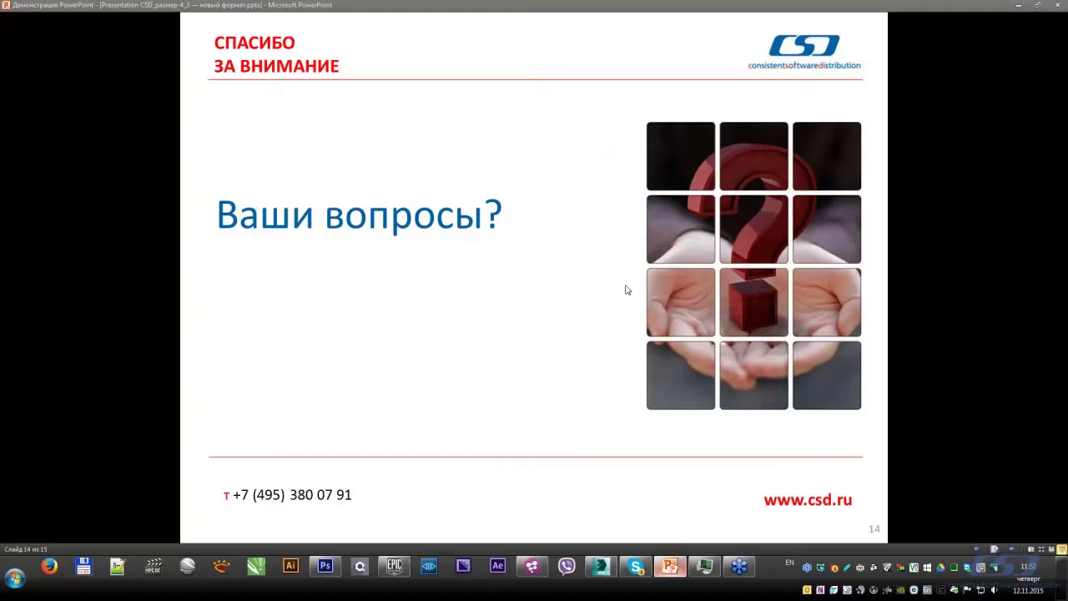
click(599, 568)
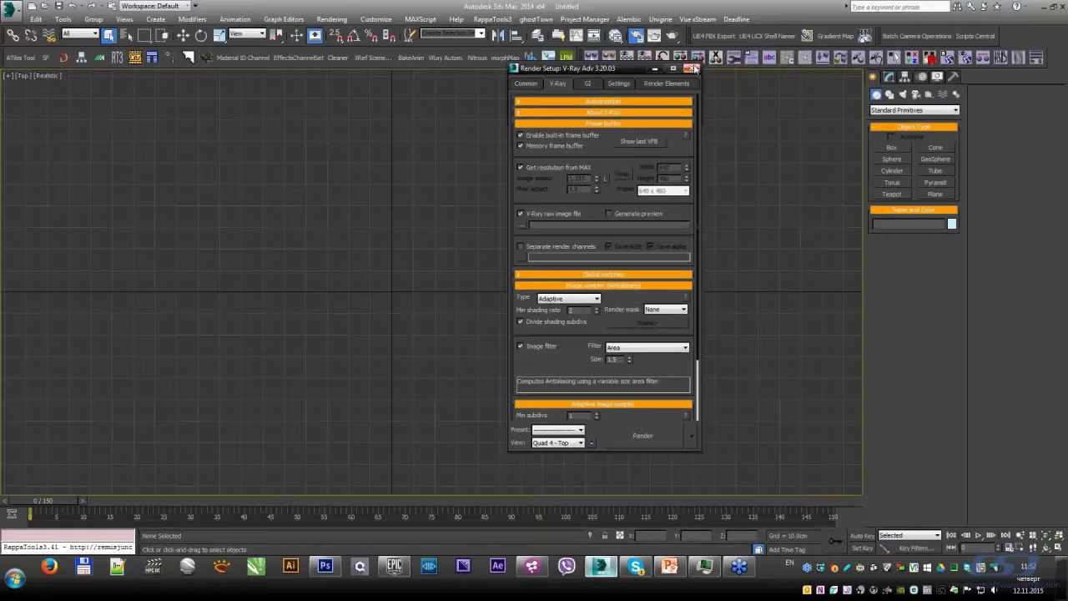
Step: Close the Render Setup: V-Ray dialog
click(691, 68)
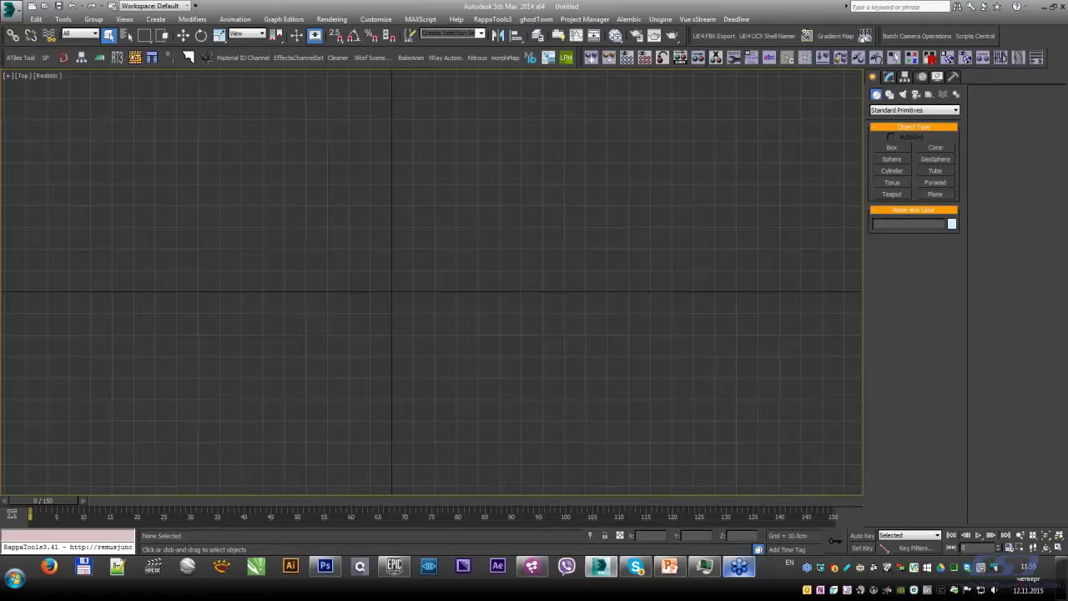
key(alt+shift)
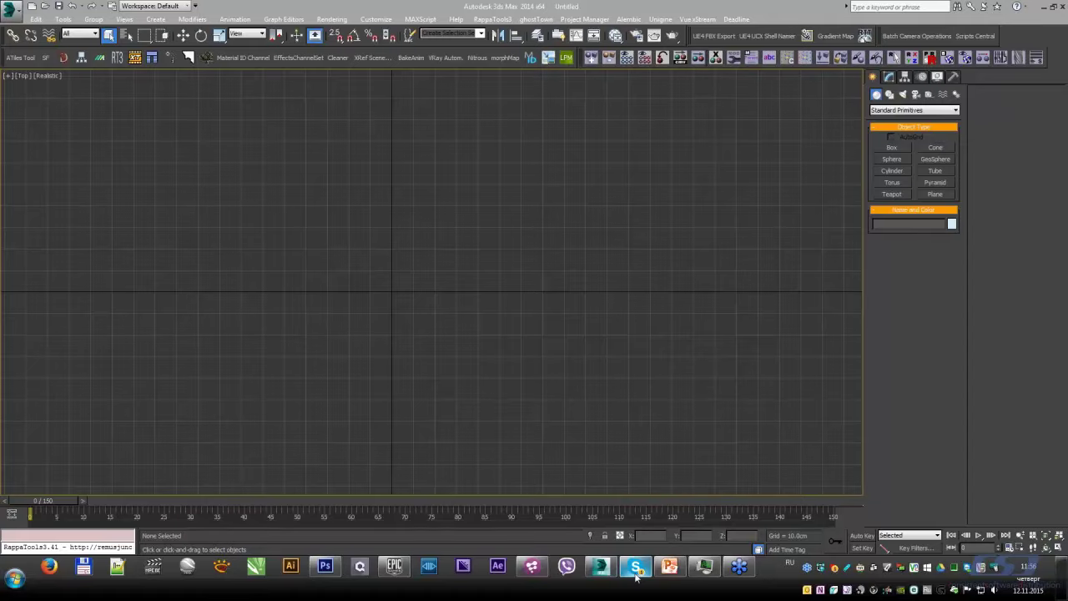
click(610, 570)
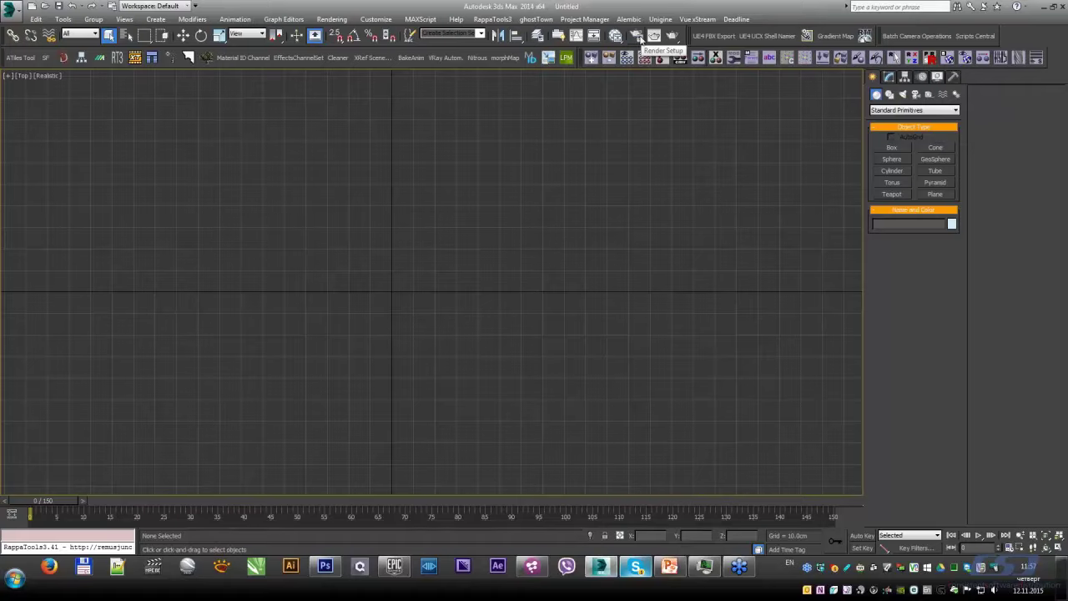
click(637, 37)
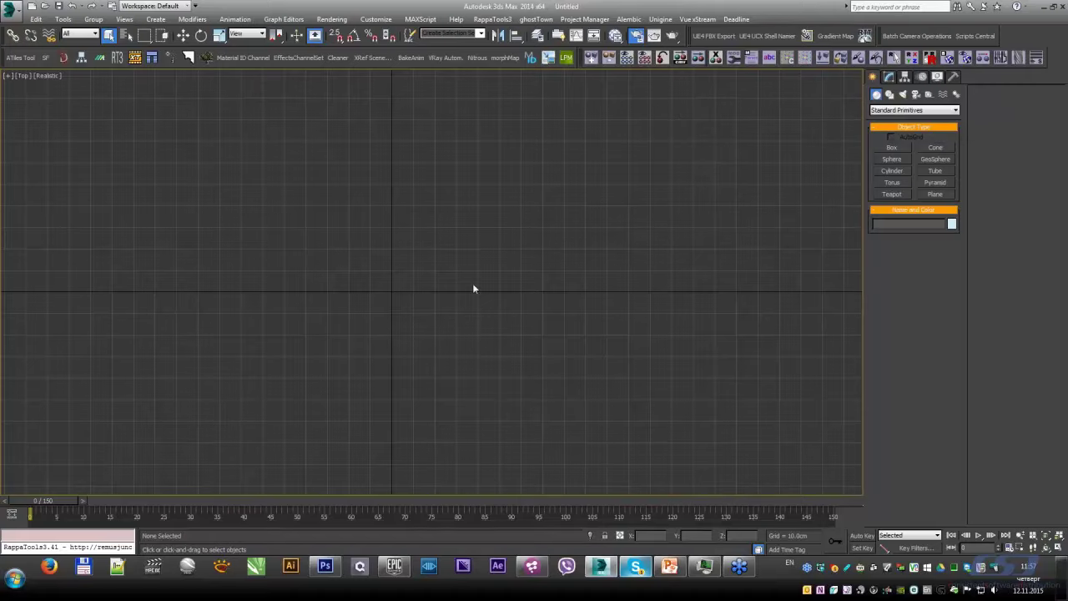
Step: Add a VRaySamplerInfo render element and set its coordinate system to Camera
key(F10)
click(529, 125)
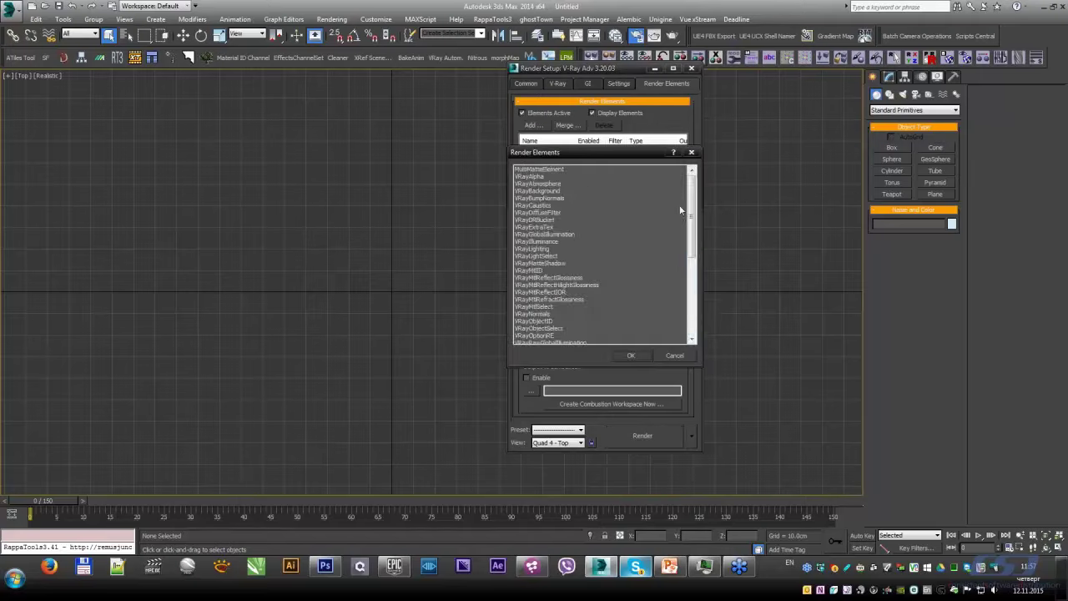
drag(692, 200, 691, 296)
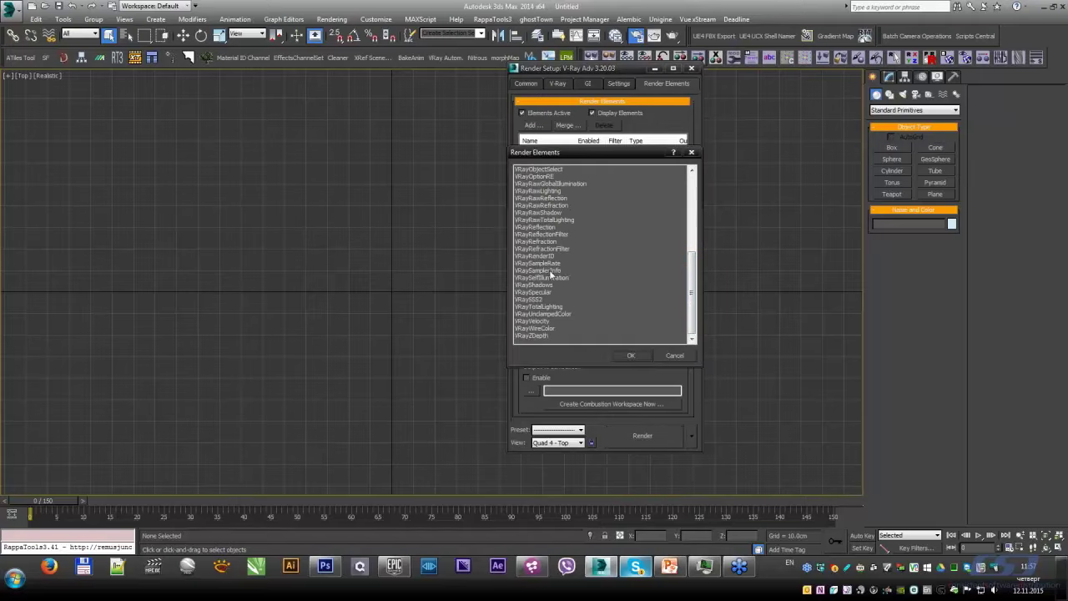
click(547, 270)
click(631, 355)
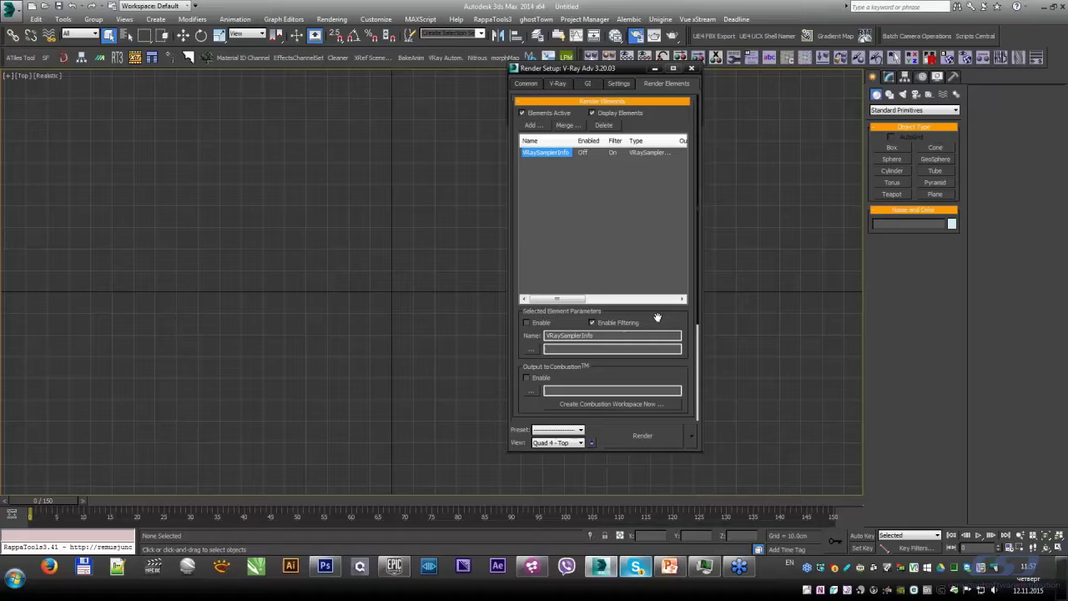
scroll(658, 317, down, 4)
scroll(621, 319, down, 1)
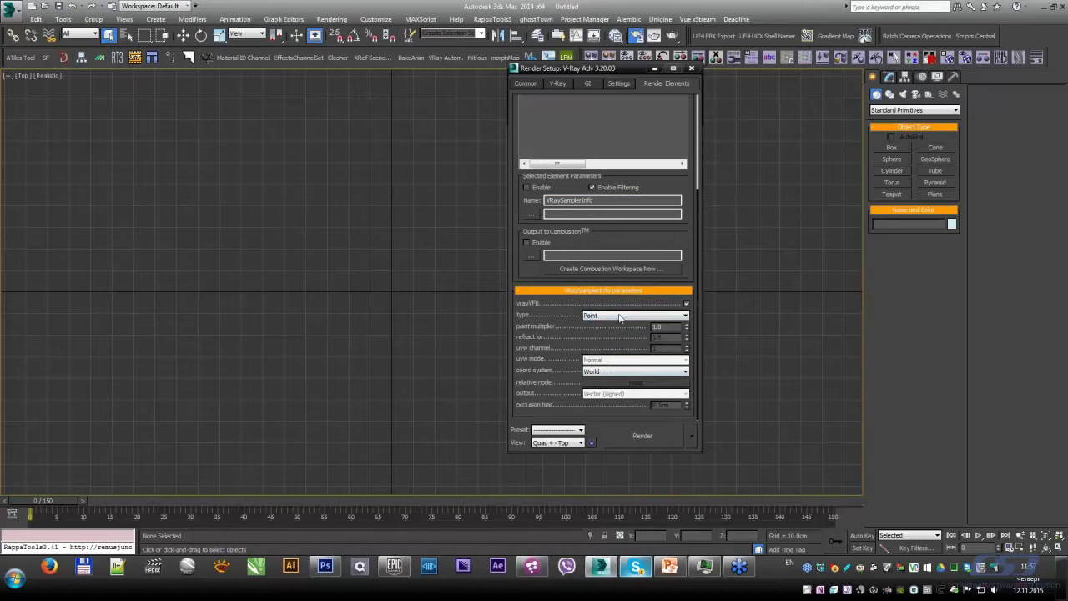
click(604, 372)
click(606, 394)
Step: Back in Fusion, view the wpp position pass alone with the A/B split off
click(532, 570)
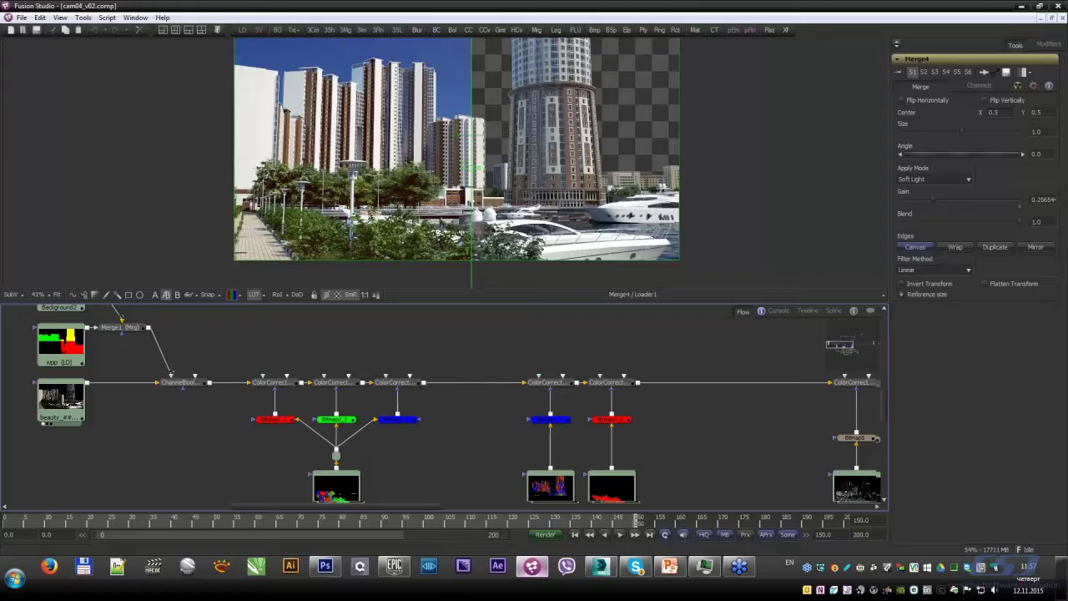
mouse_move(146, 329)
middle_down()
mouse_move(269, 384)
mouse_move(252, 412)
middle_up()
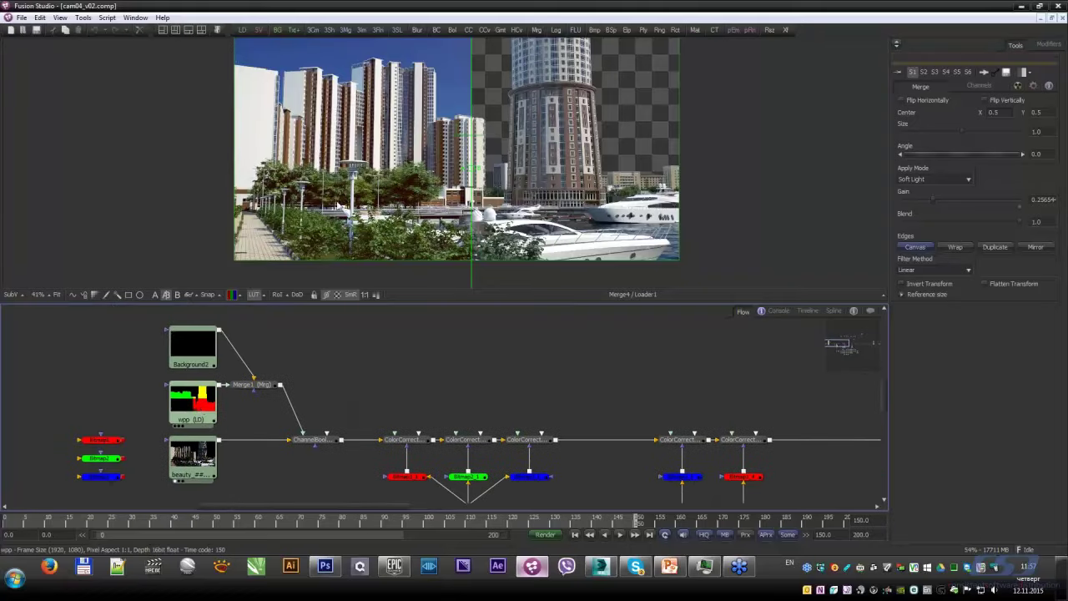
drag(192, 401, 372, 281)
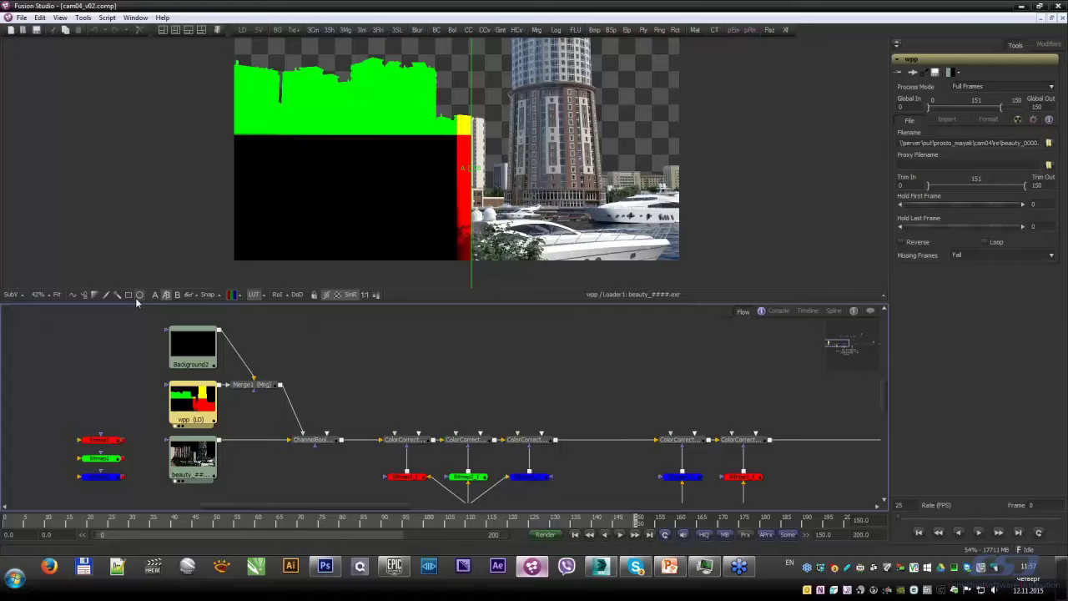
click(160, 295)
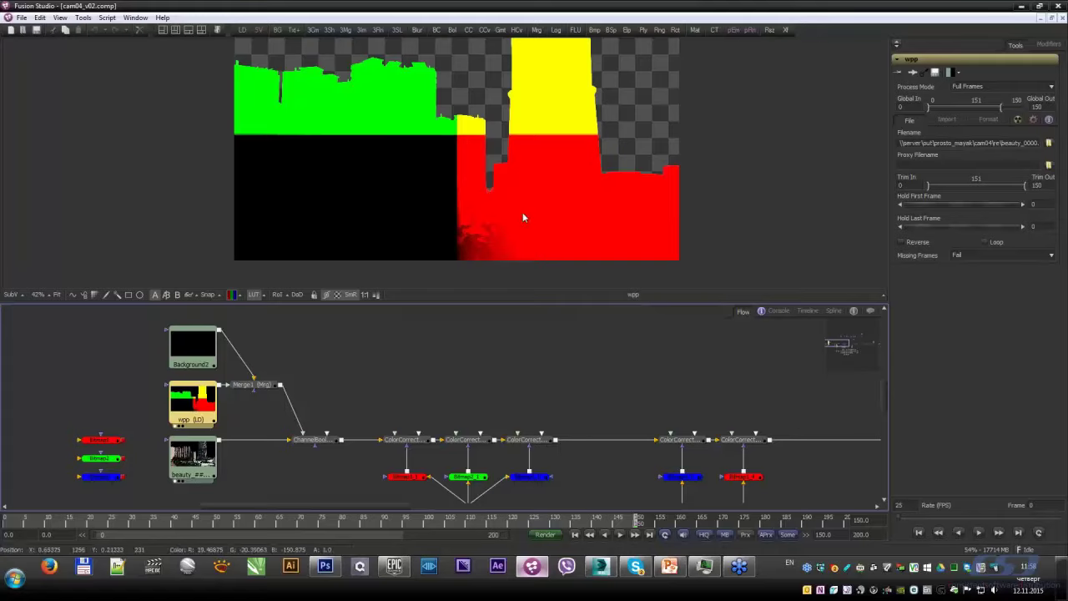
Step: Check the wpp pass's blue, red and green channels individually
click(375, 295)
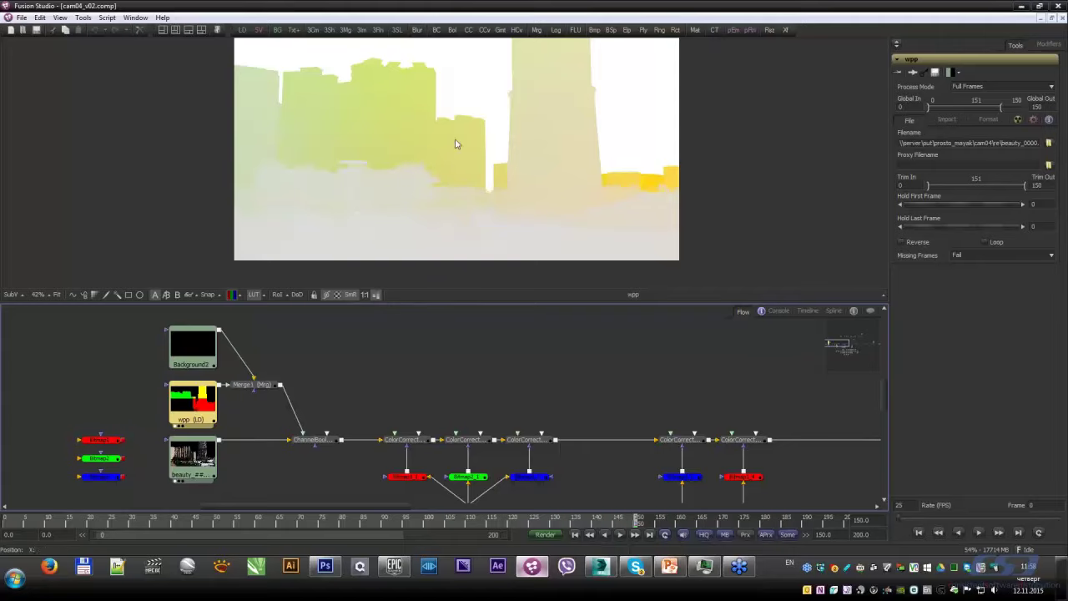
click(240, 296)
click(242, 274)
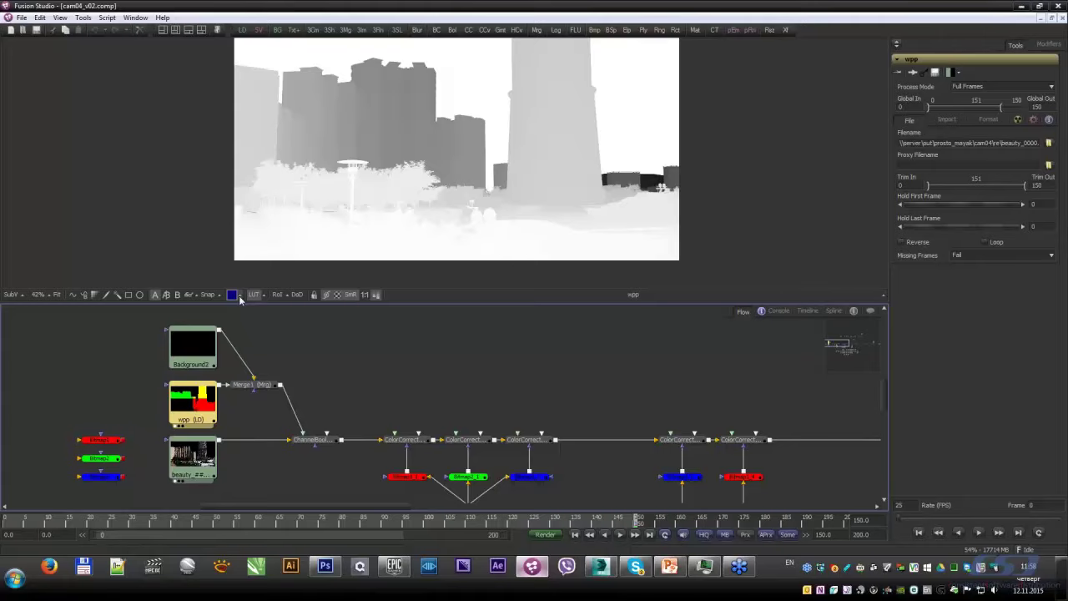
click(239, 295)
click(246, 246)
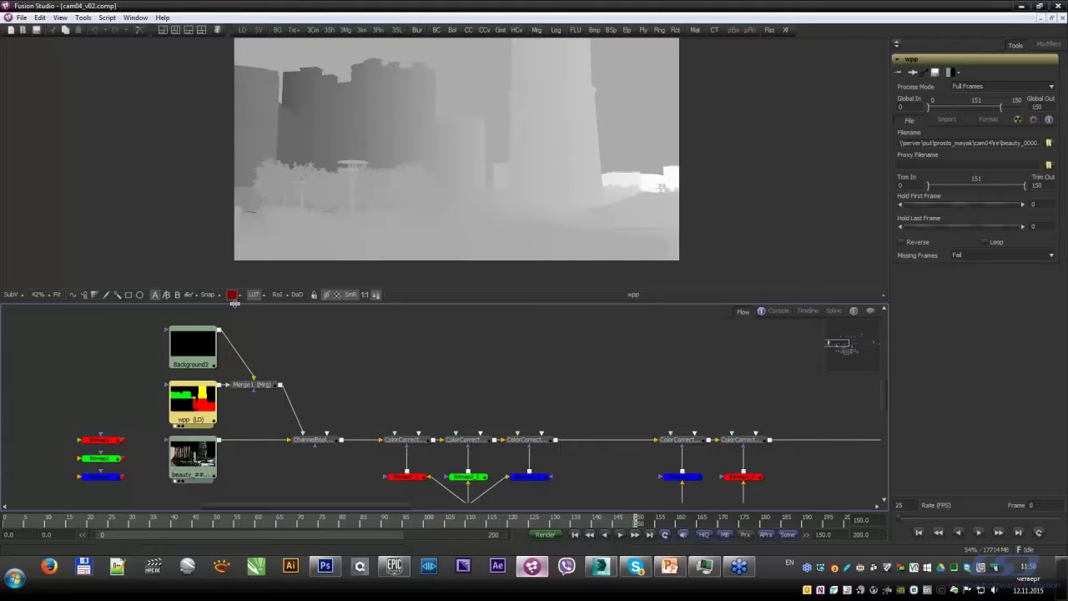
click(239, 295)
click(247, 267)
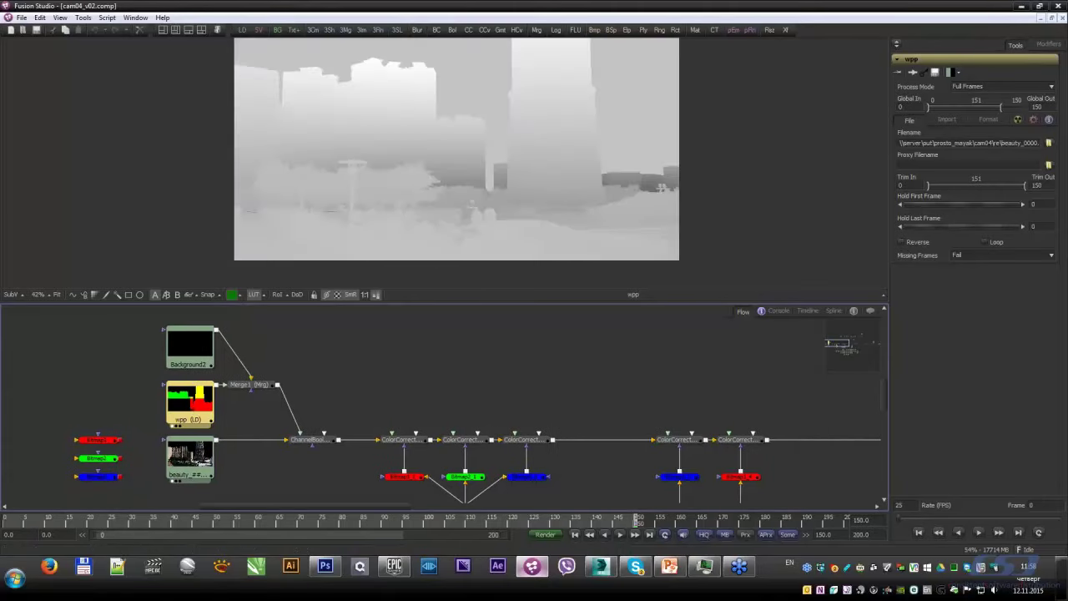
middle_drag(531, 423, 396, 392)
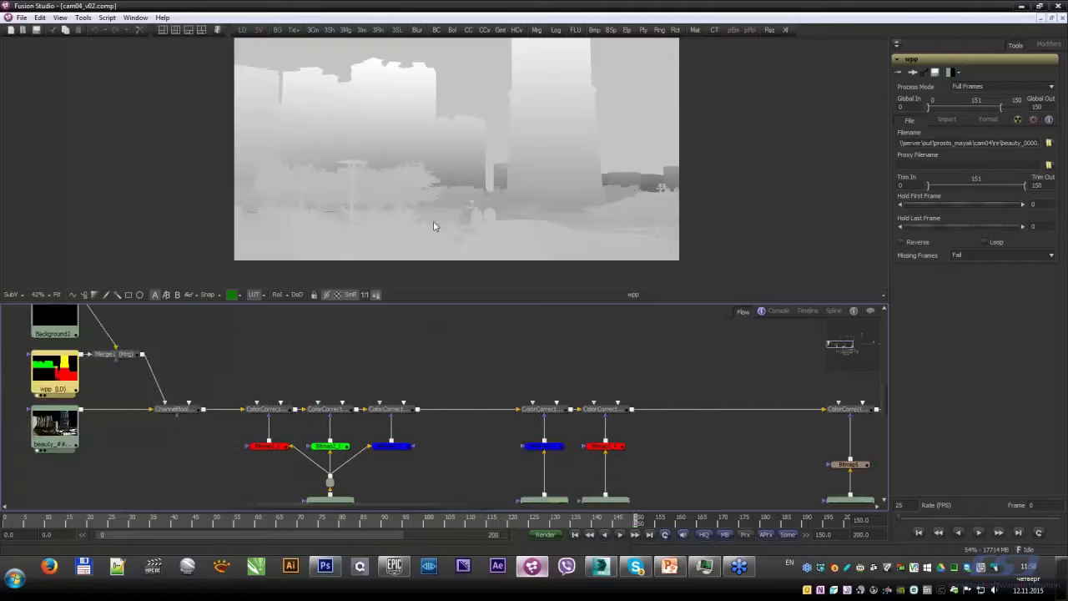
middle_drag(515, 439, 591, 471)
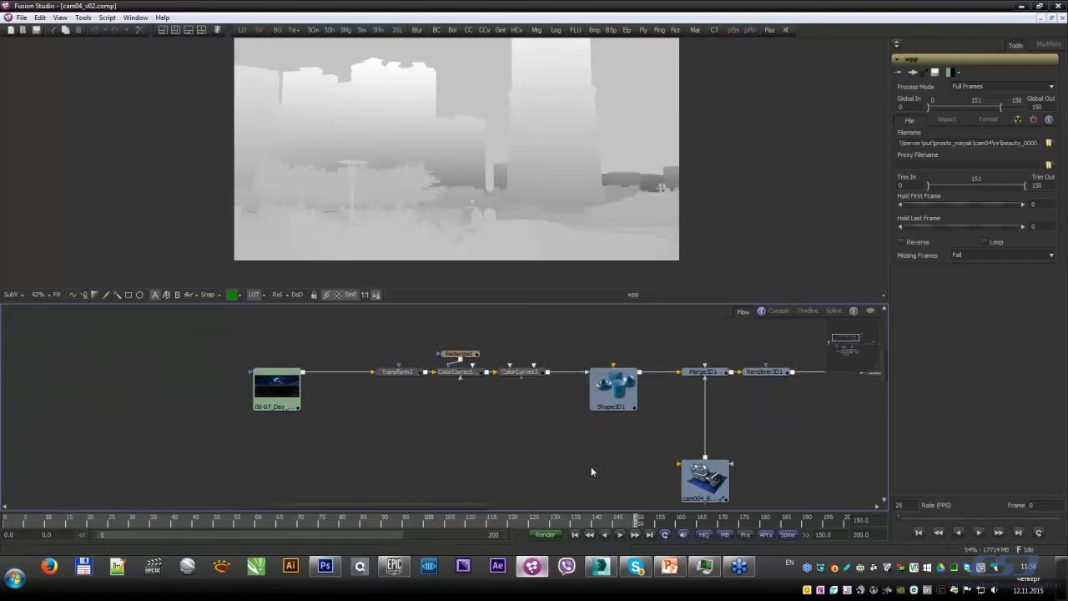
mouse_move(519, 479)
middle_down()
mouse_move(498, 390)
mouse_move(332, 353)
mouse_move(343, 339)
middle_up()
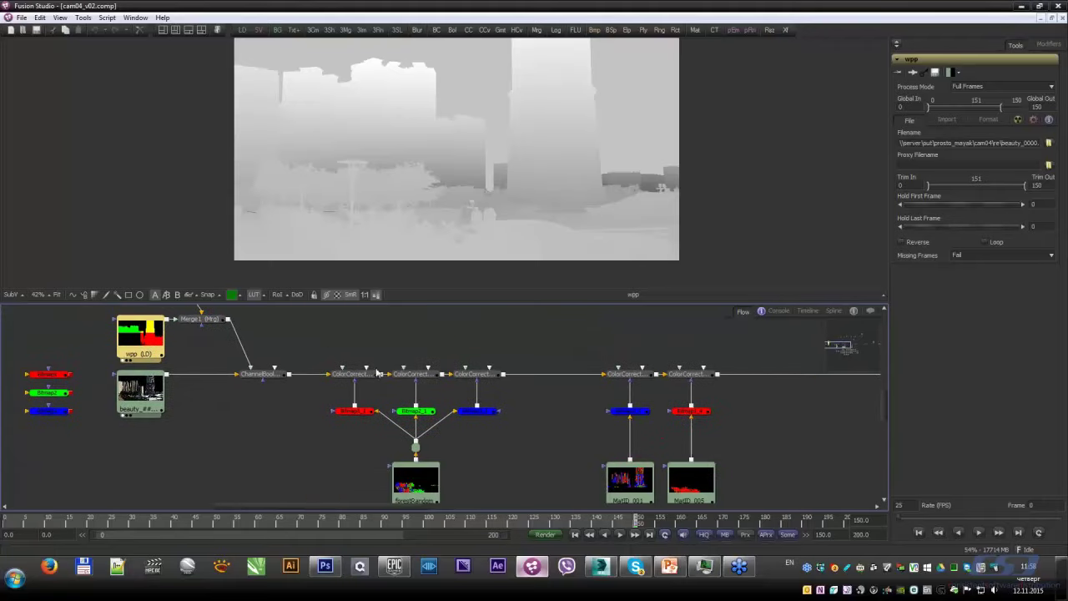
Step: Move the colour correctors right and insert ZtoWorldPos1 after ChannelBooleans1
drag(317, 355, 730, 504)
drag(354, 373, 509, 374)
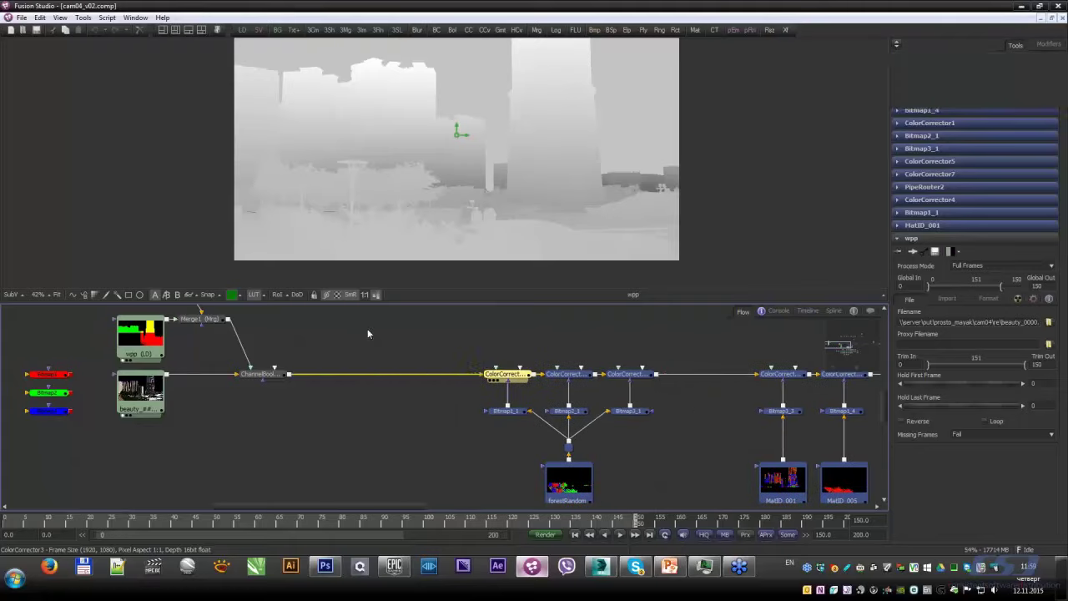
right_click(398, 332)
mouse_move(504, 277)
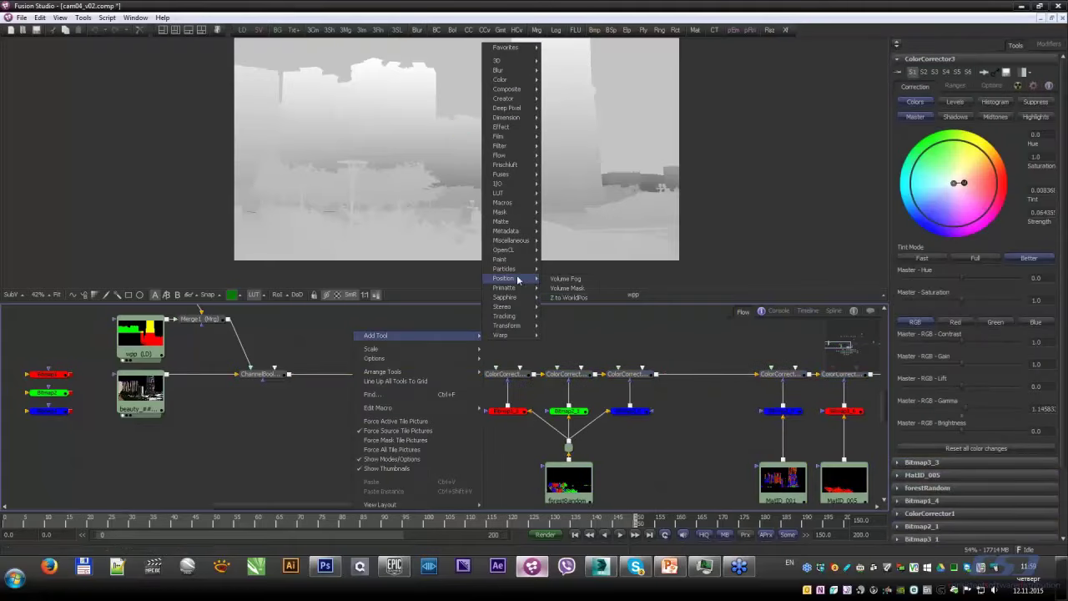
click(536, 321)
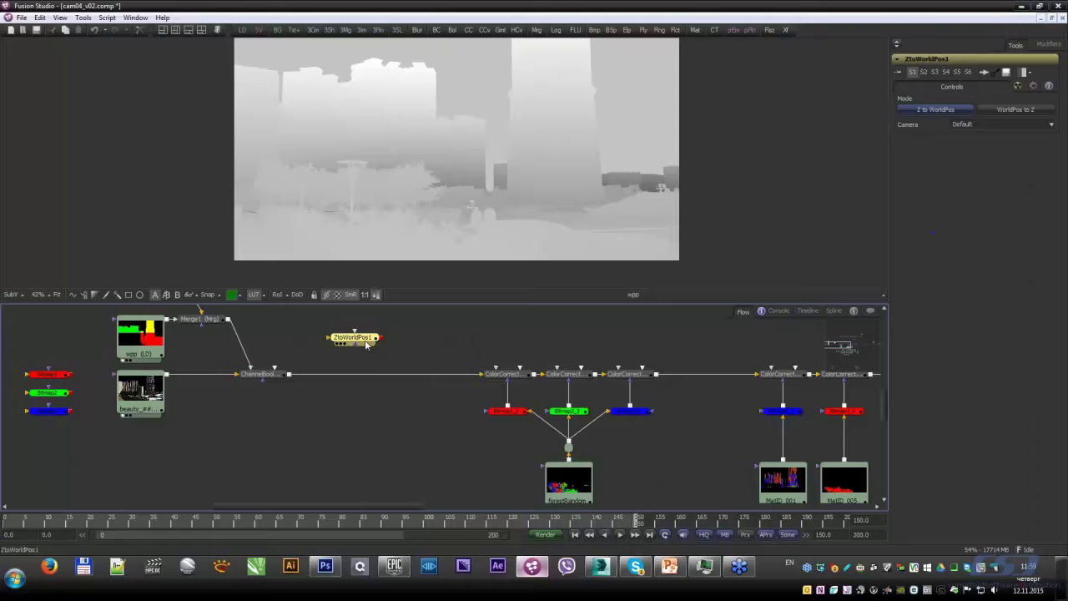
drag(365, 377, 364, 377)
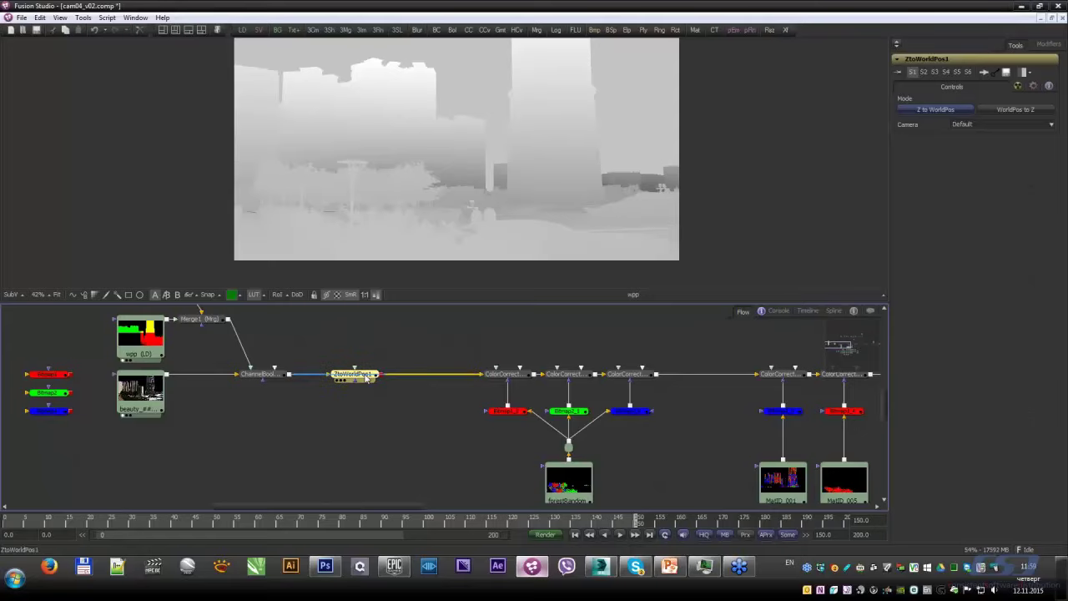
Step: Check ChannelBooleans1's aux channels, blue mapped to Z Buffer, and ZtoWorldPos1's settings
scroll(152, 337, up, 1)
click(153, 337)
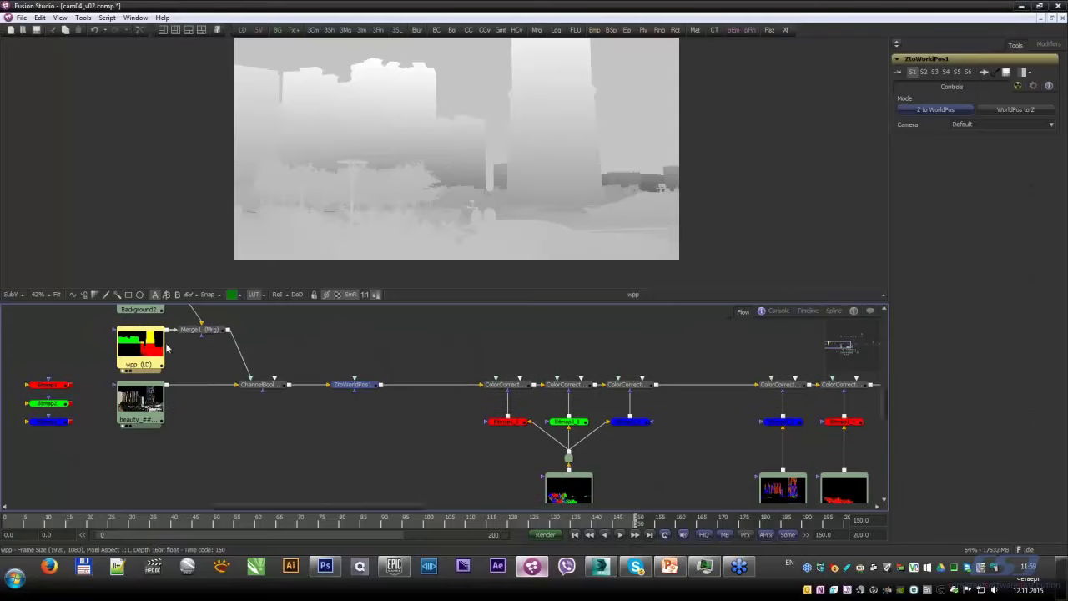
click(263, 389)
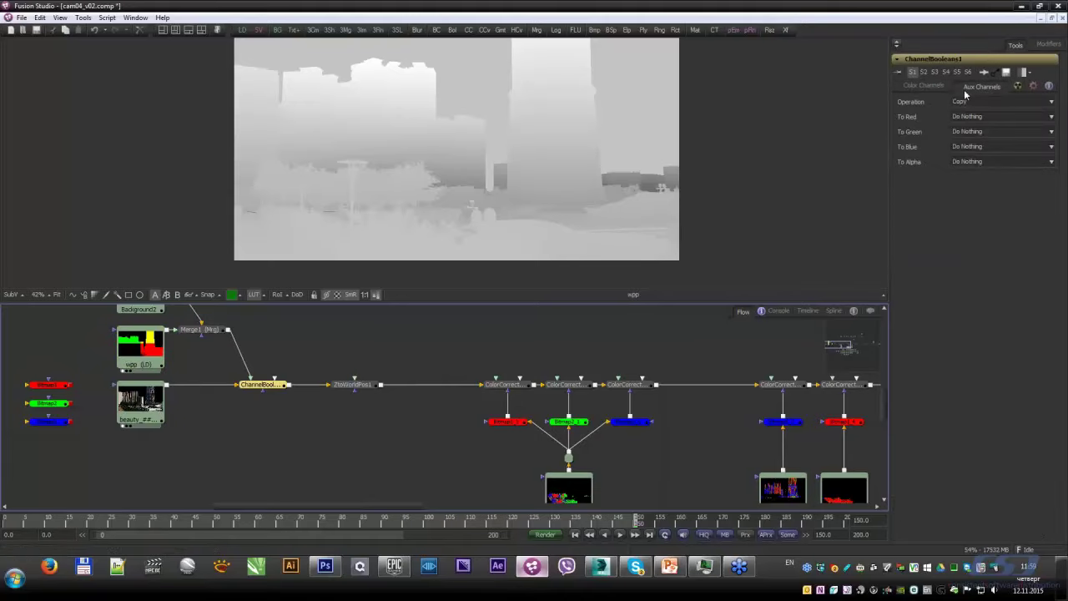
click(976, 87)
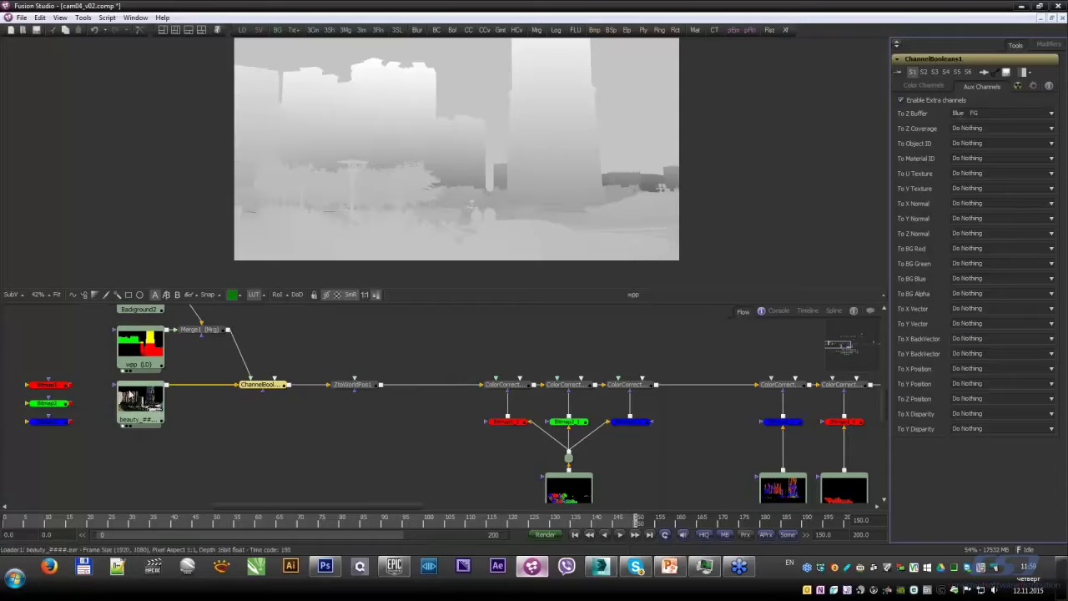
click(354, 379)
middle_drag(382, 359, 352, 393)
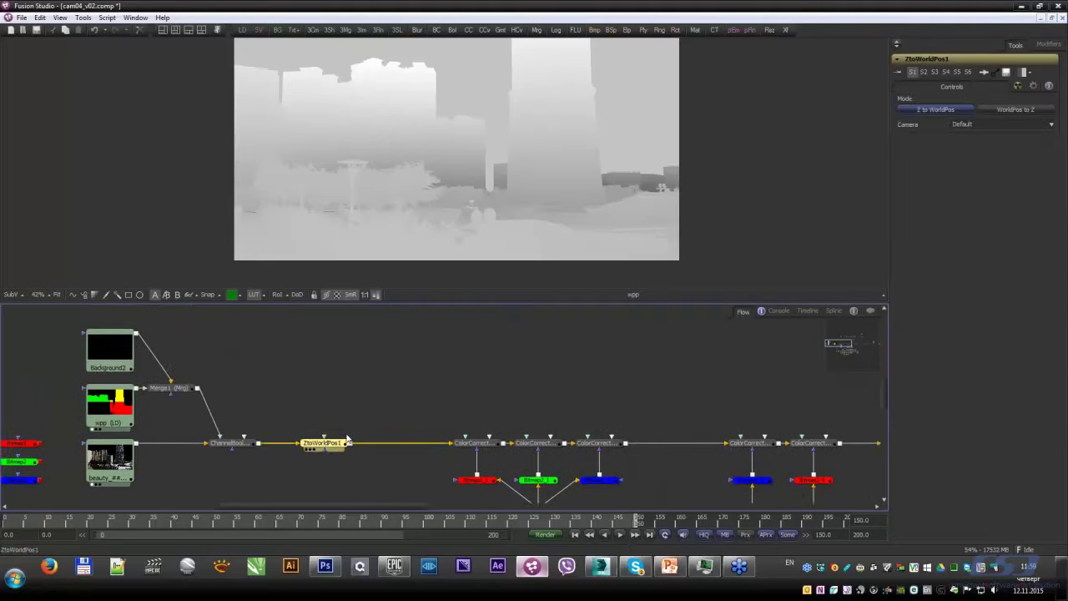
Step: Enlarge the node graph and wire cam004_Baked's output into ZtoWorldPos1's camera input
mouse_move(352, 393)
middle_down()
mouse_move(566, 357)
mouse_move(791, 342)
middle_up()
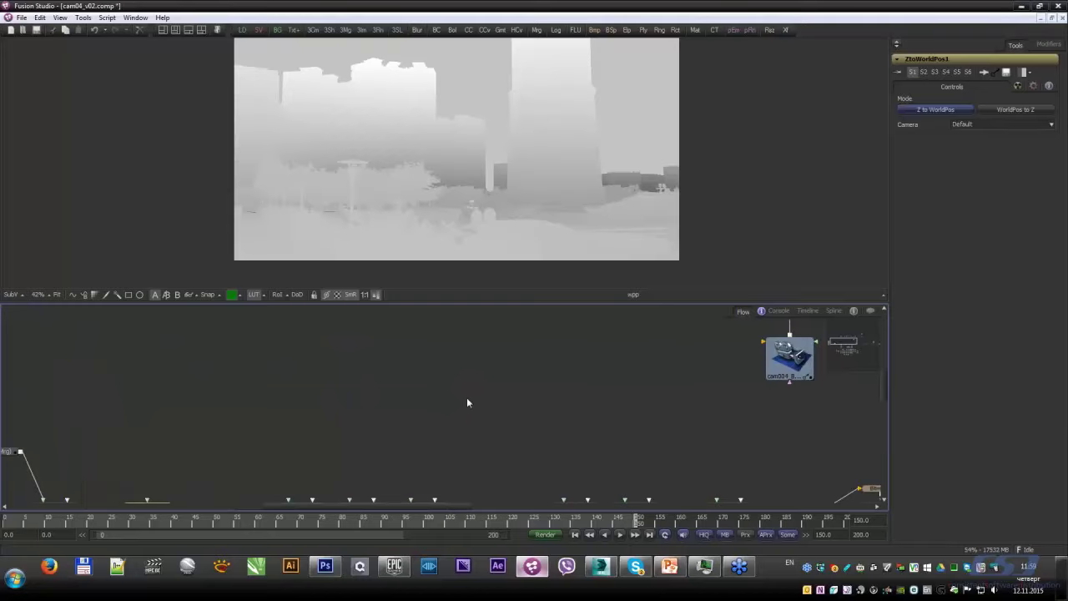
mouse_move(423, 407)
middle_down()
mouse_move(790, 340)
mouse_move(701, 362)
middle_up()
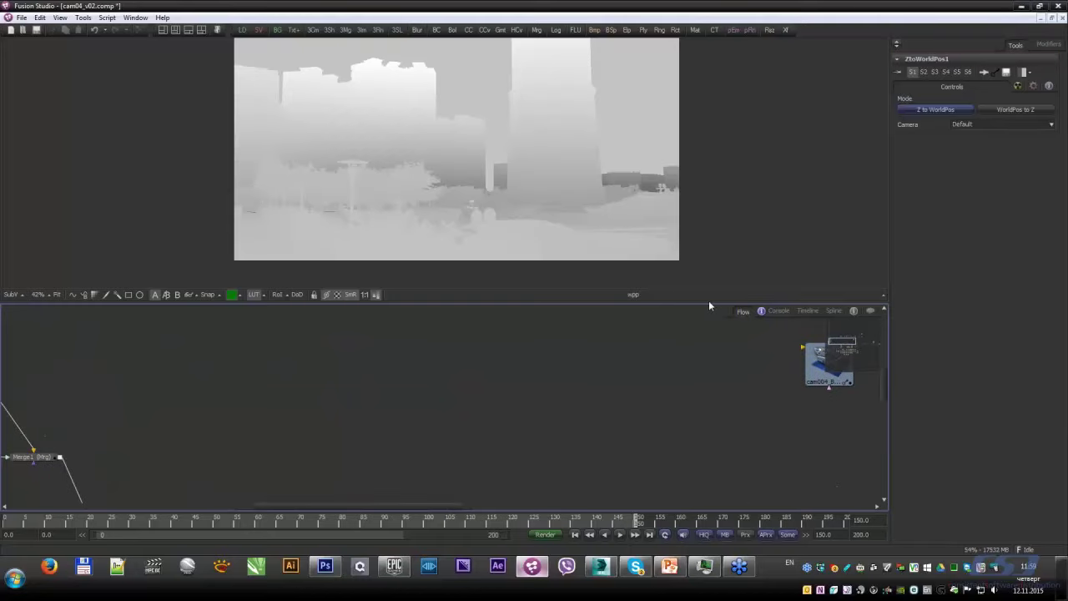
drag(707, 289, 696, 212)
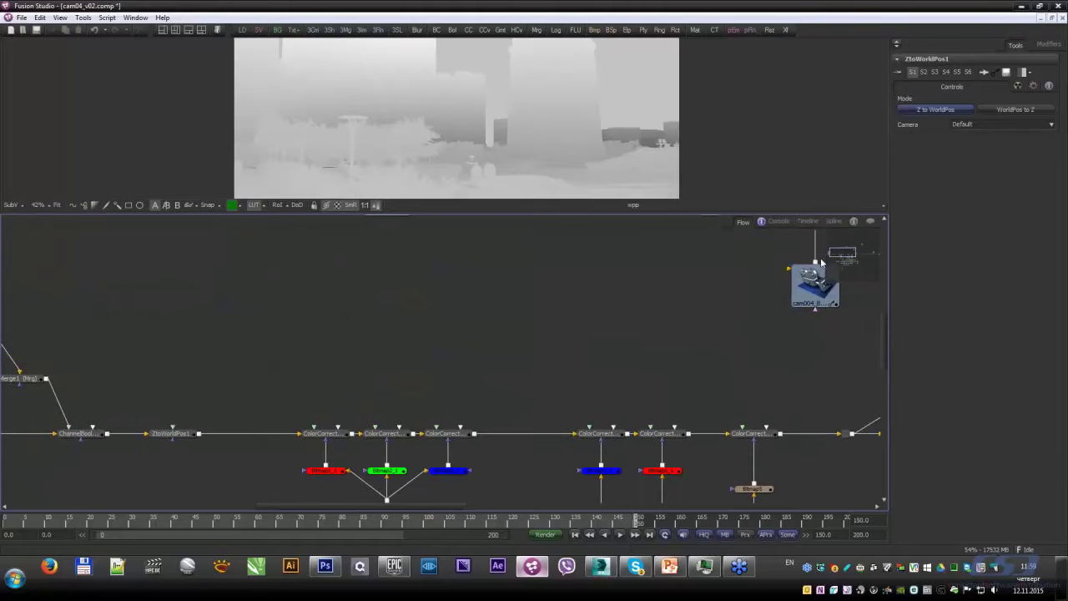
mouse_move(815, 262)
mouse_down()
mouse_move(378, 348)
mouse_move(172, 426)
mouse_move(818, 265)
mouse_move(175, 427)
mouse_up()
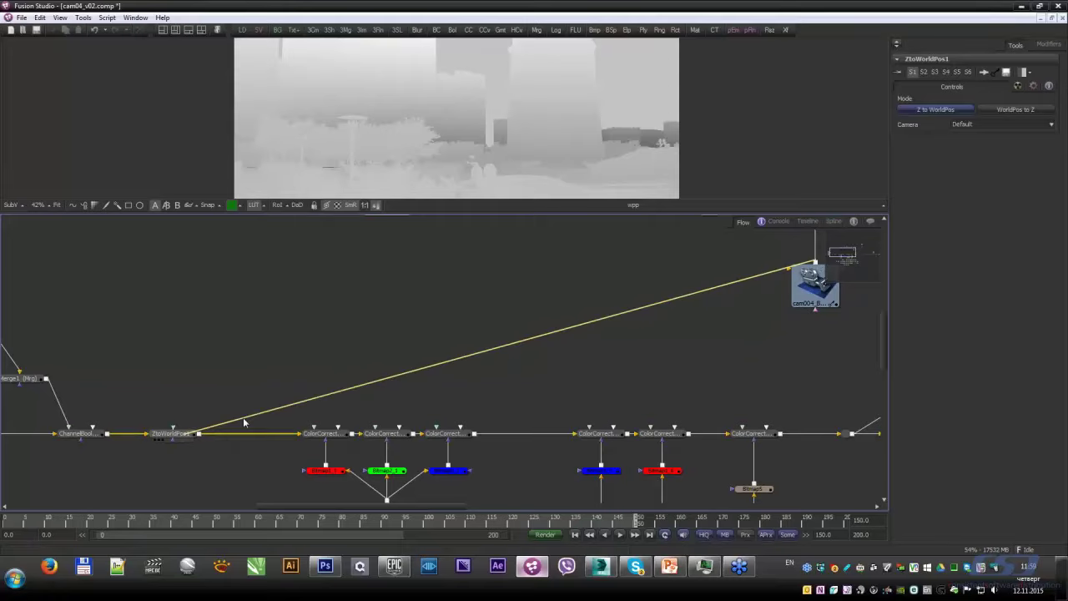
right_click(273, 311)
mouse_move(338, 315)
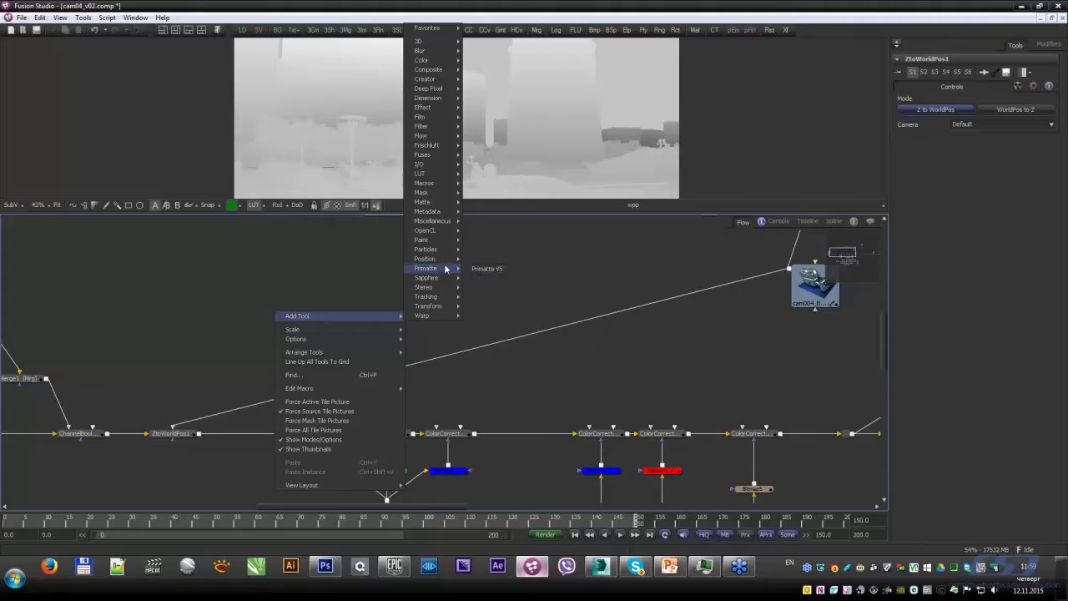
mouse_move(425, 258)
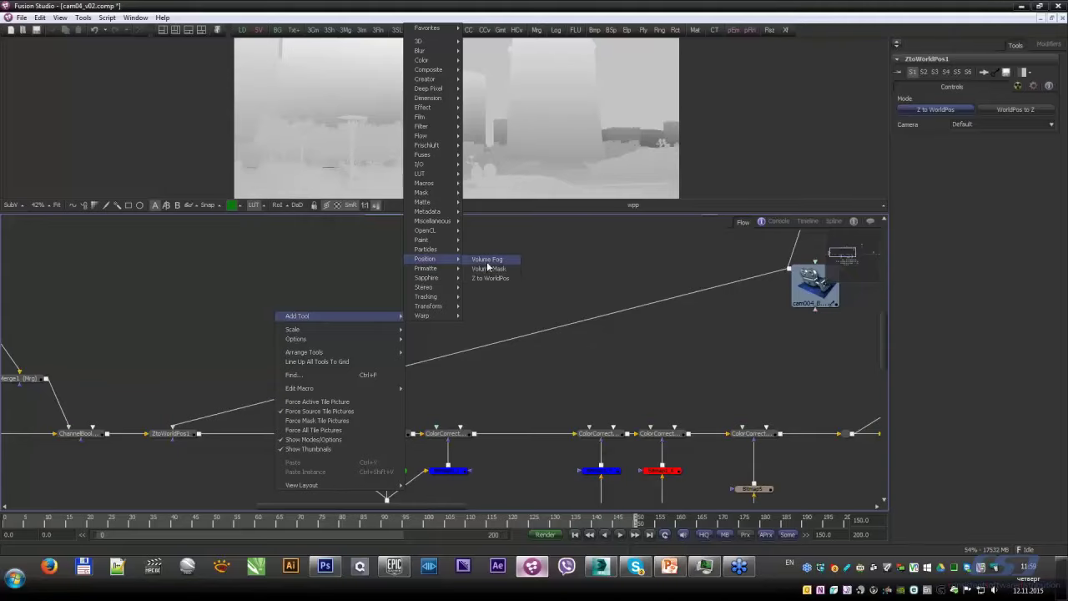
Step: Insert a VolumeFog1 node after ZtoWorldPos1, feed it the camera link, and view its colour output
click(488, 260)
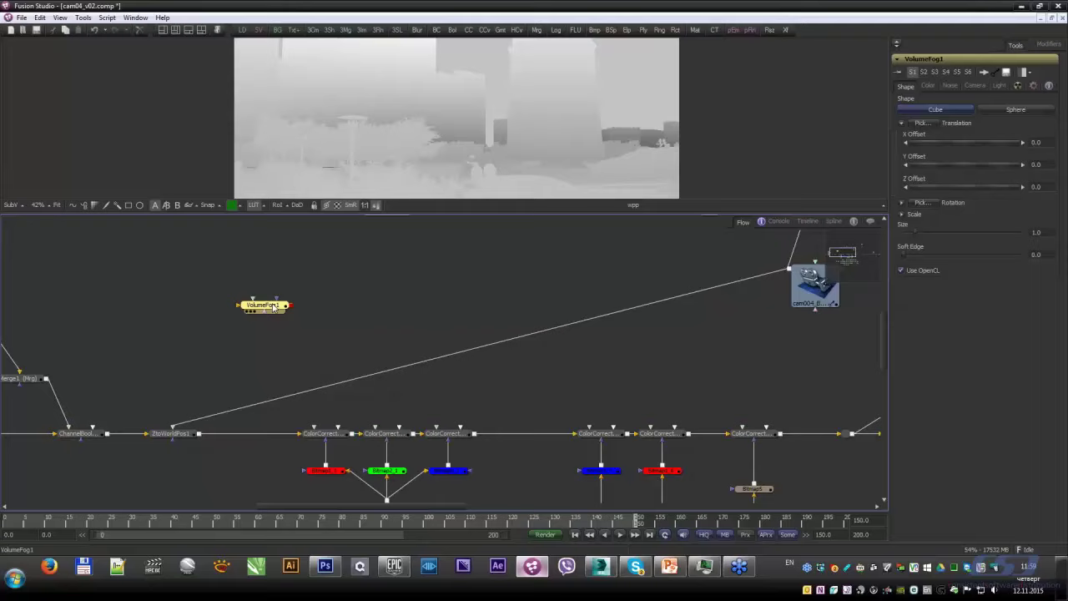
drag(282, 310, 282, 443)
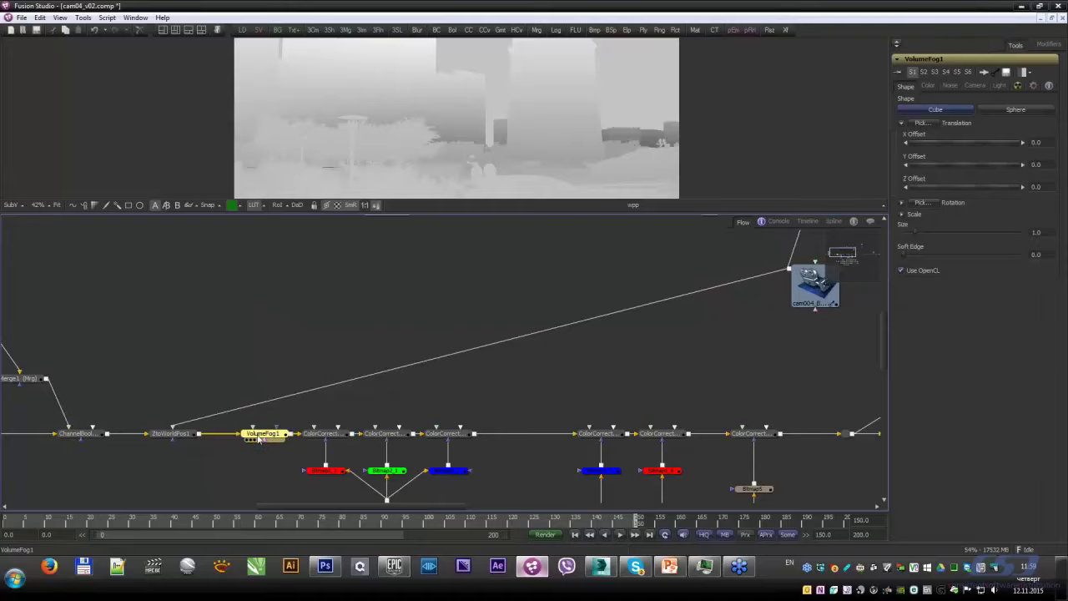
ctrl+click(264, 404)
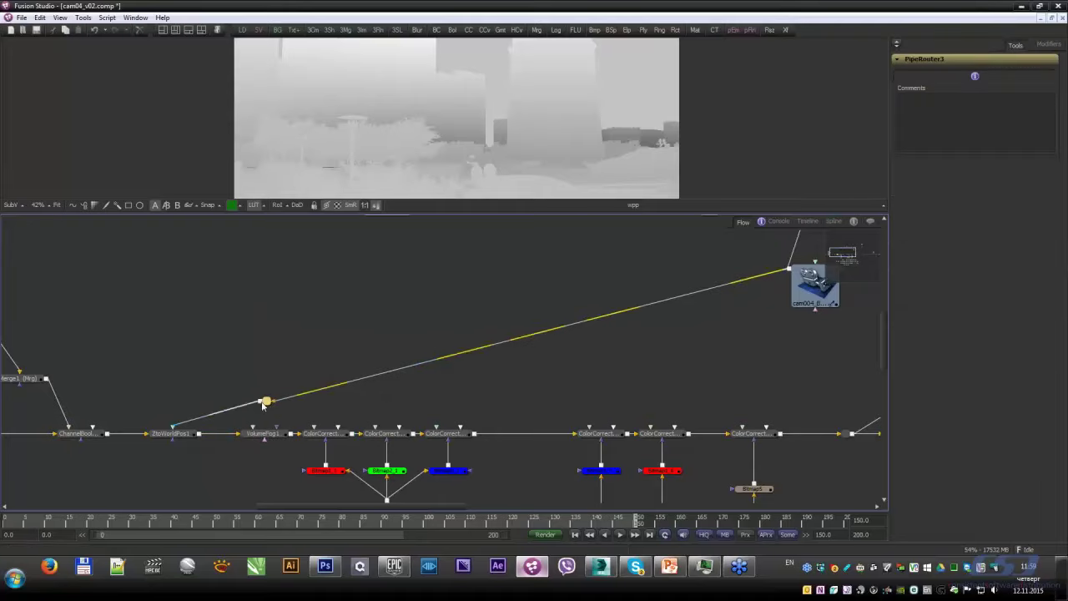
drag(264, 404, 265, 437)
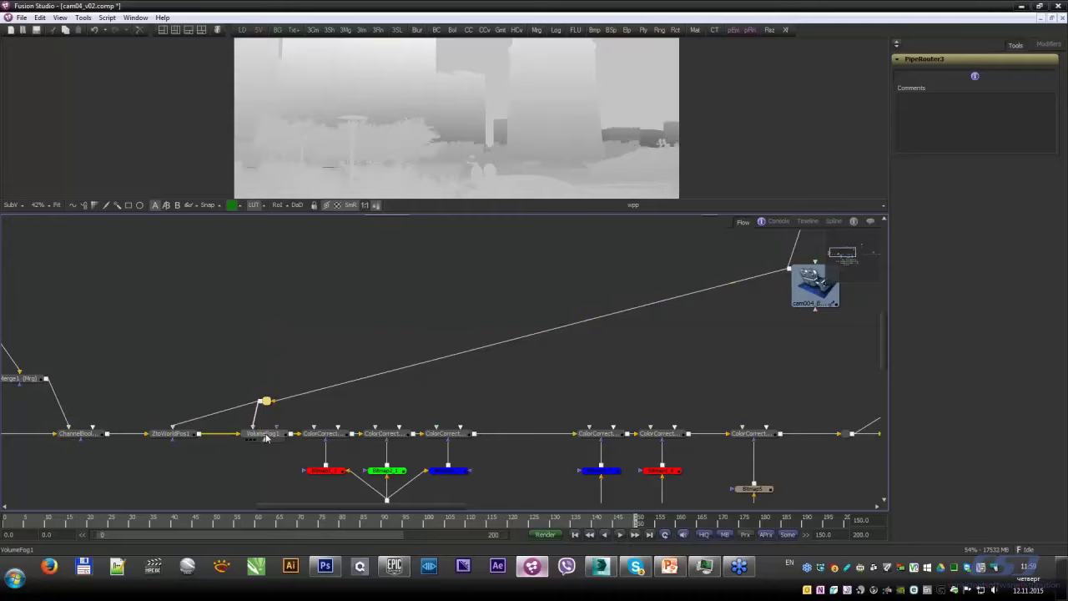
click(265, 437)
key(1)
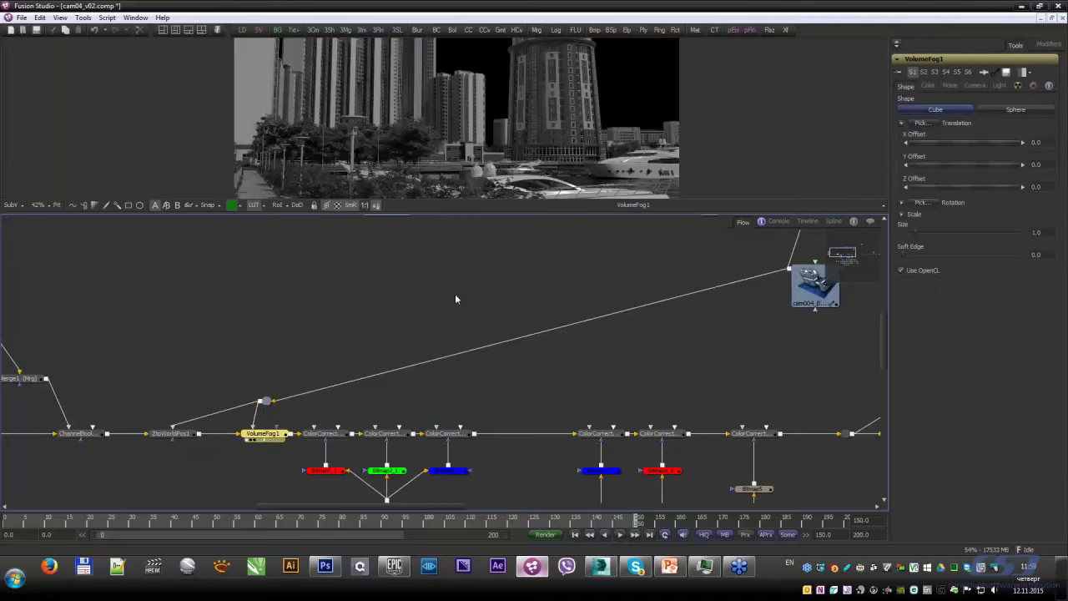
click(232, 208)
click(247, 110)
middle_drag(532, 256, 523, 293)
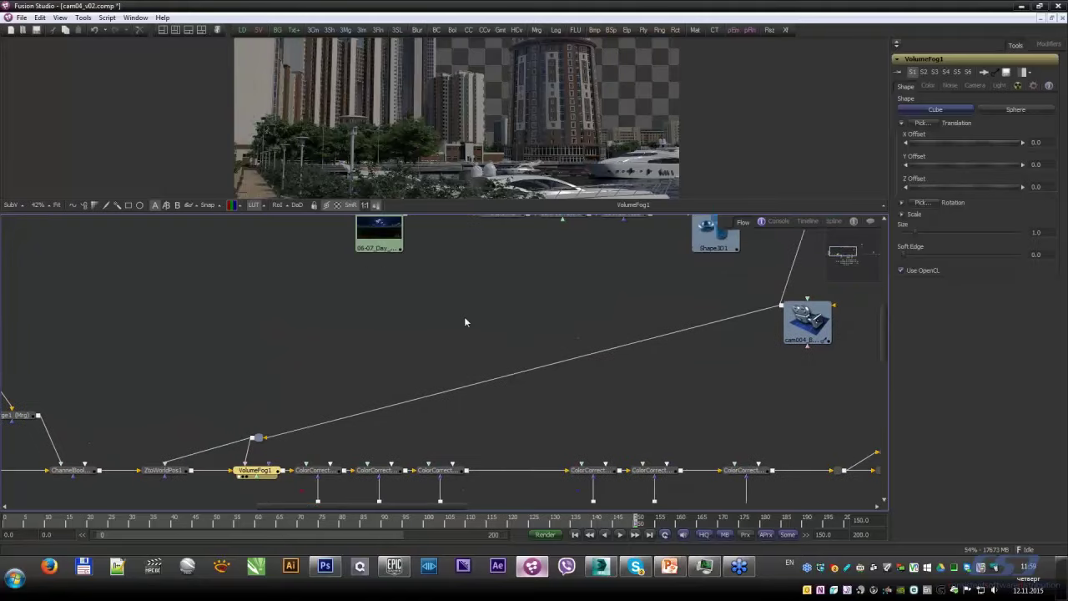
middle_drag(463, 317, 463, 324)
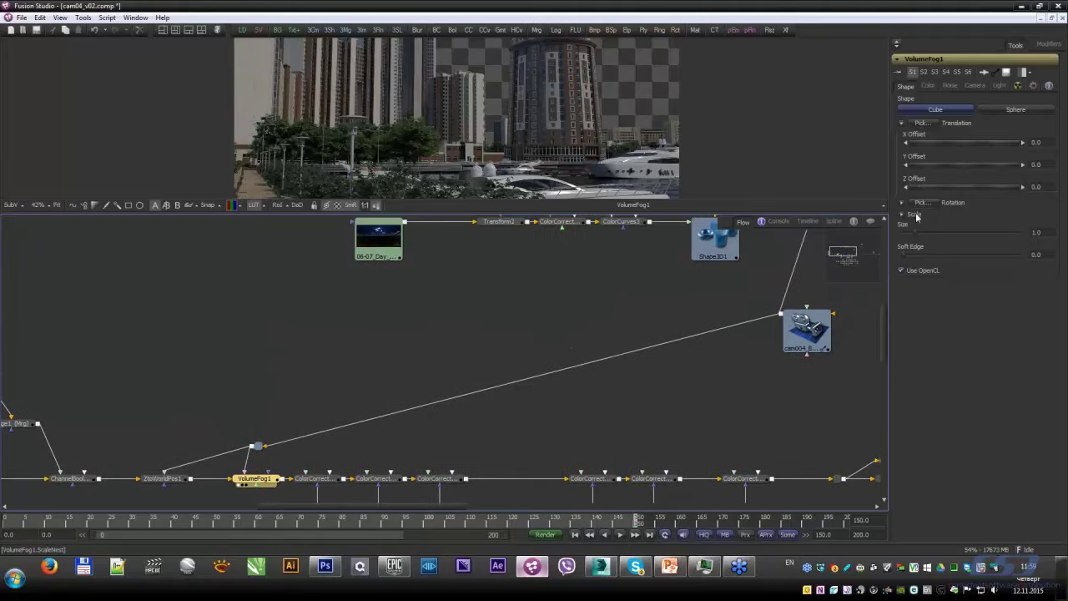
Step: Make the fog a Size 5.0 sphere placed at a picked scene point (X 188.4, Z -244.4)
click(1037, 233)
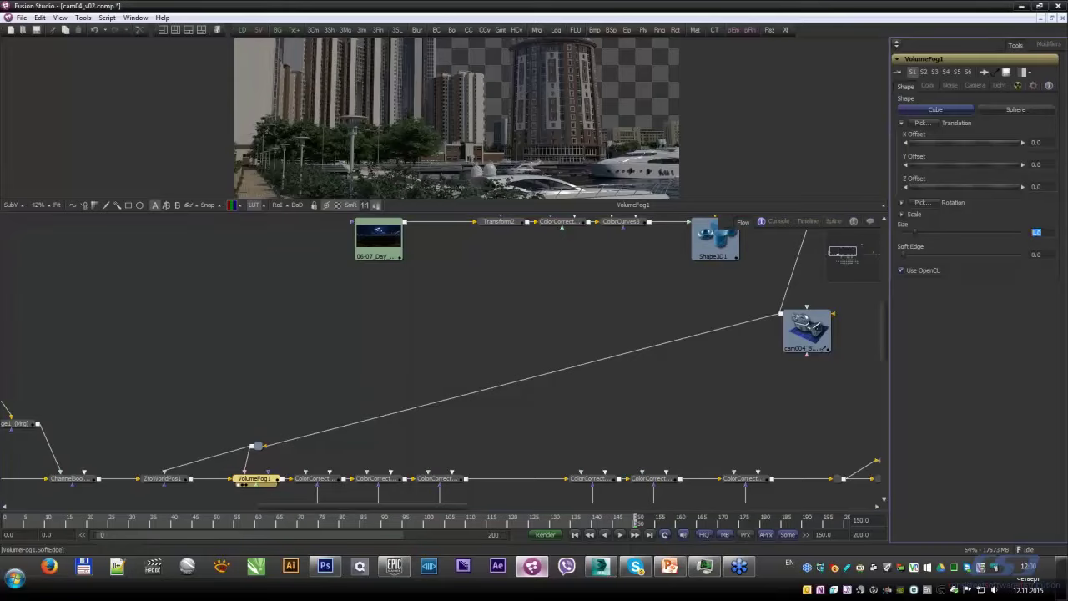
text(500)
key(Tab)
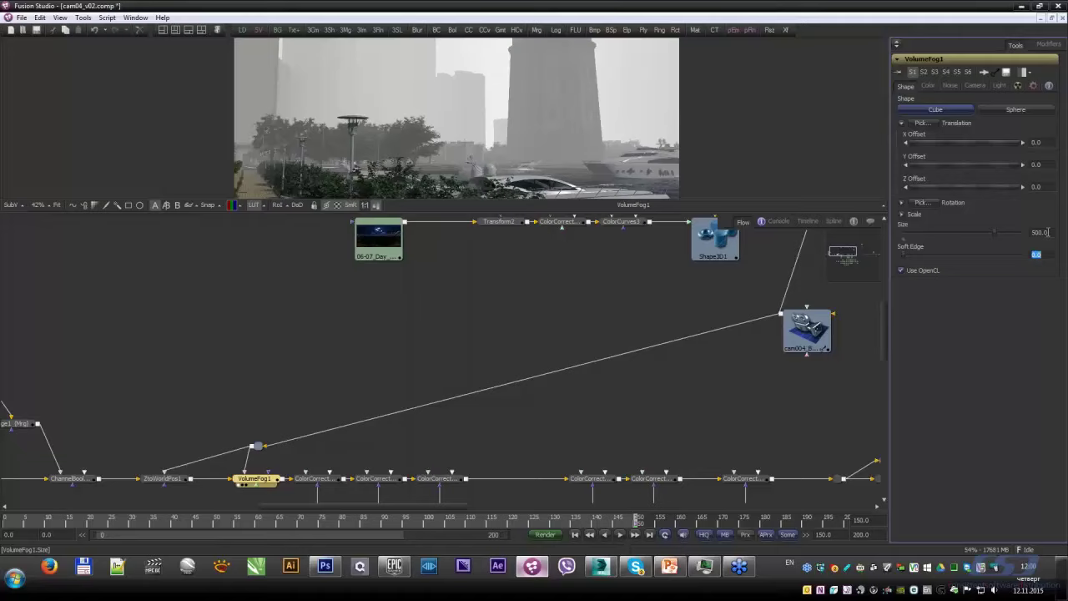
text(5)
key(Tab)
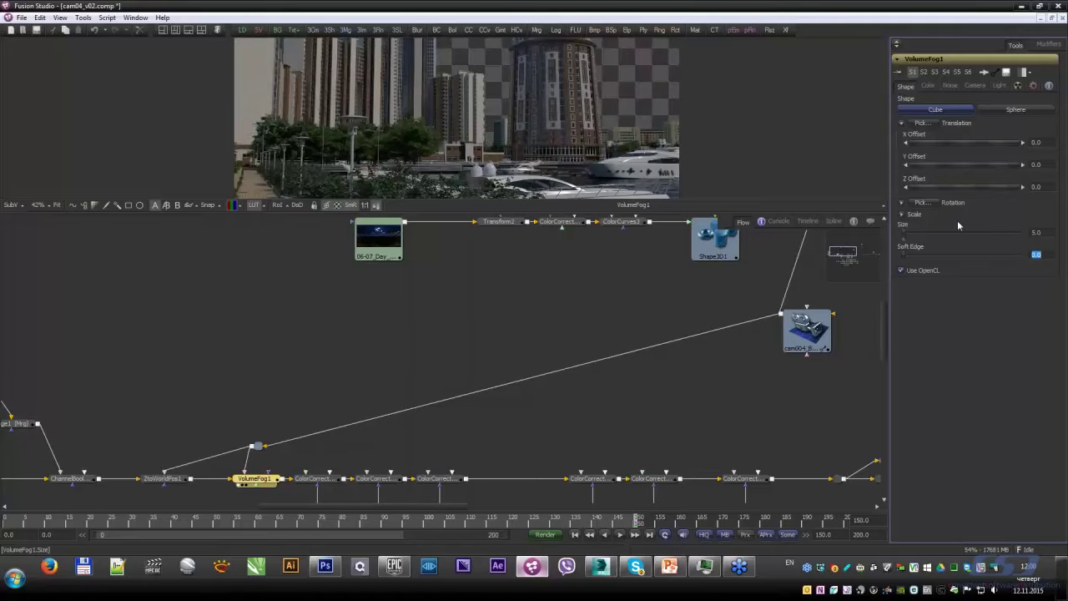
drag(922, 124, 267, 185)
click(1005, 111)
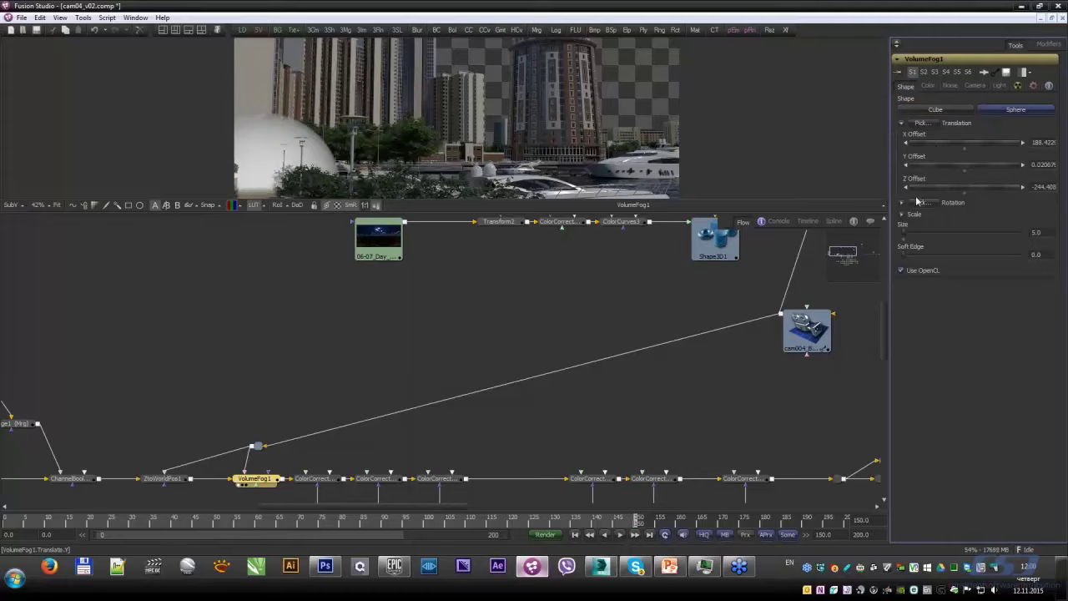
Step: Give the fog sphere Soft Edge 1.0 and an orange colour, trying different Gain values
drag(908, 254, 918, 253)
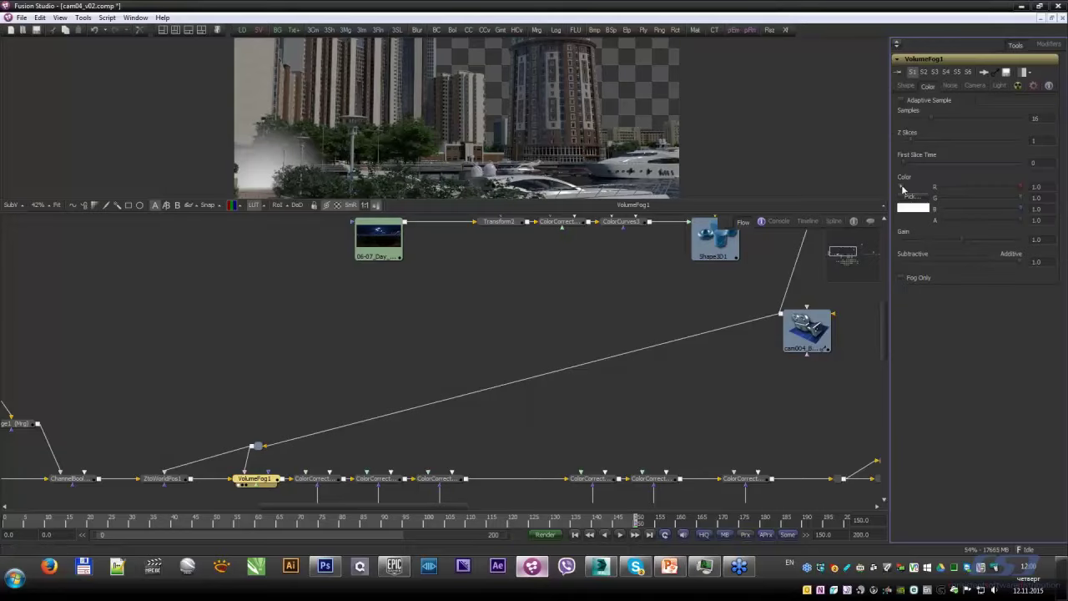
click(902, 188)
drag(942, 226, 959, 212)
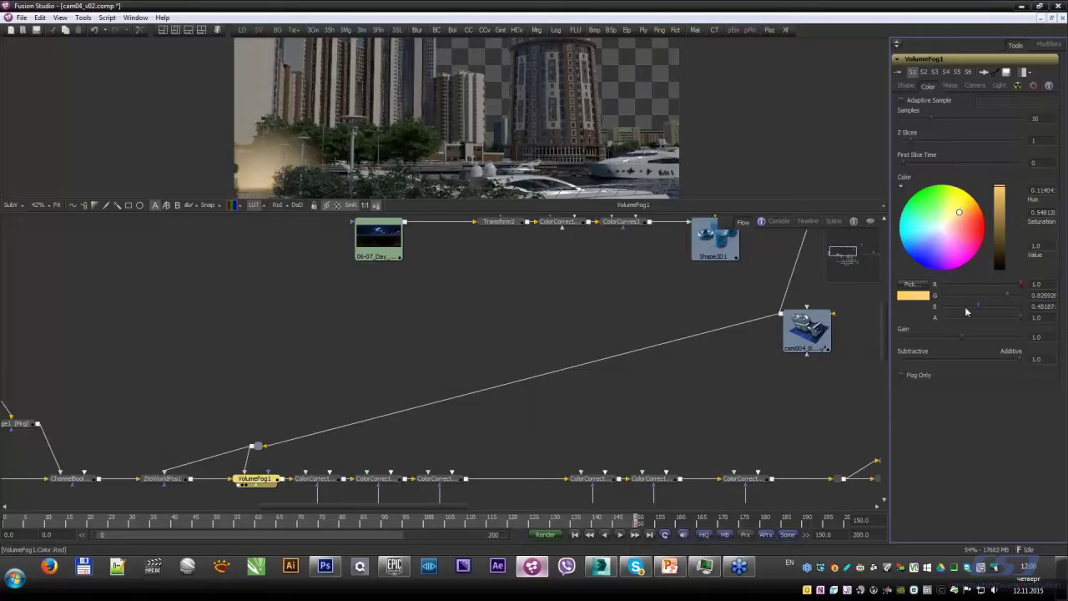
drag(963, 336, 912, 345)
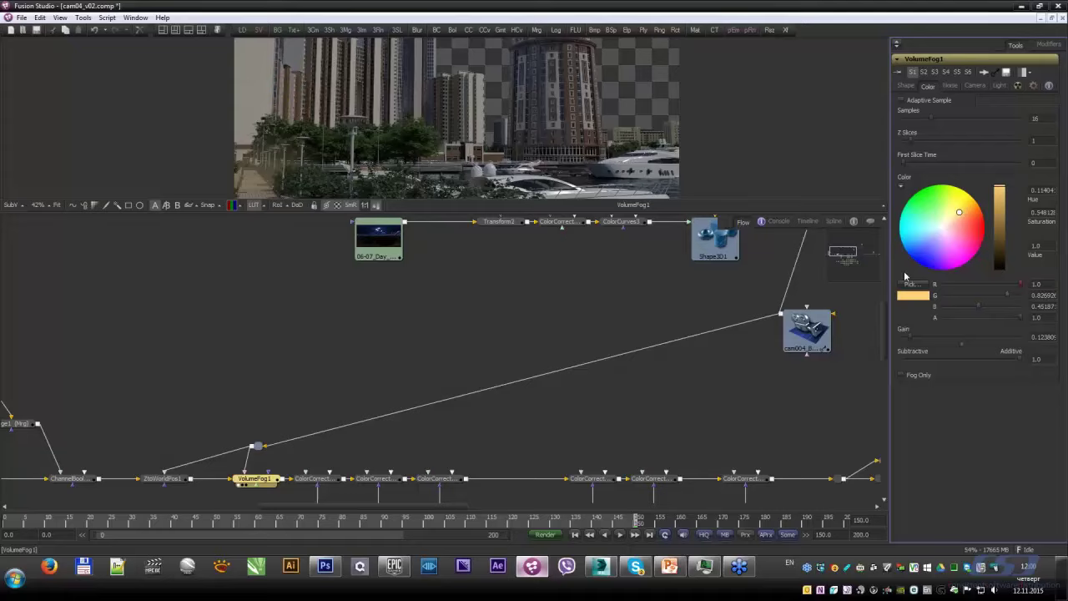
drag(930, 333, 958, 334)
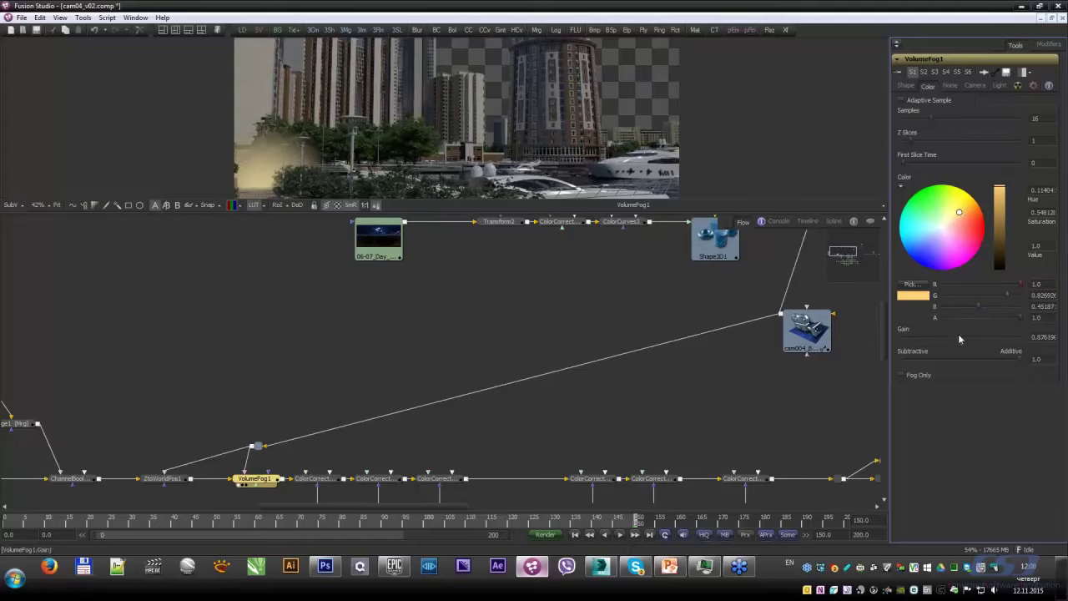
Step: Re-pick the fog sphere's position in the viewer at X 192.4, Z -270.7
click(906, 86)
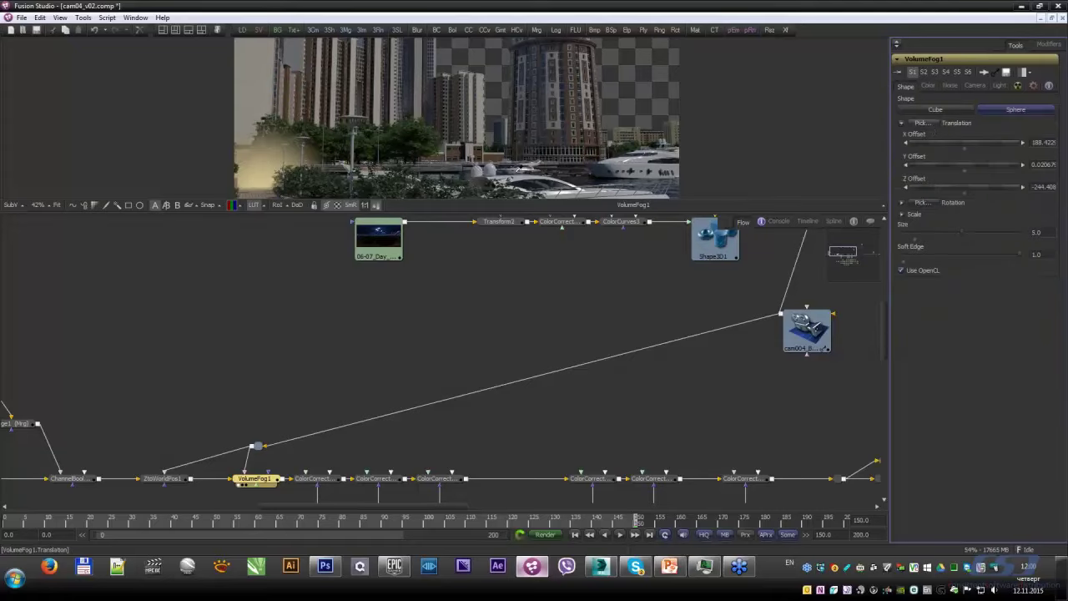
mouse_move(519, 169)
mouse_down()
mouse_move(454, 104)
mouse_move(469, 90)
mouse_up()
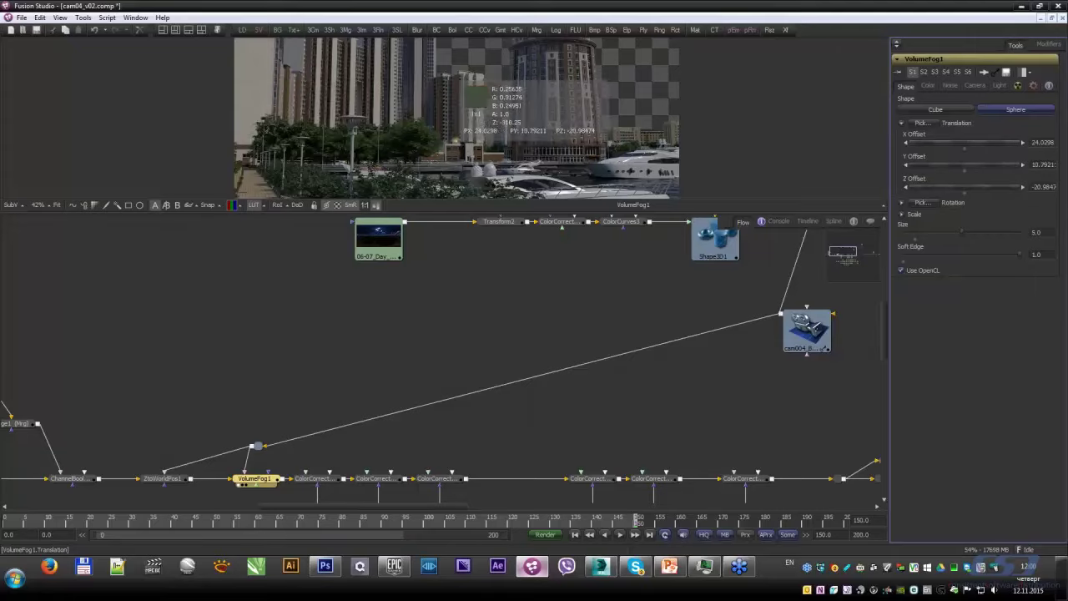
click(457, 151)
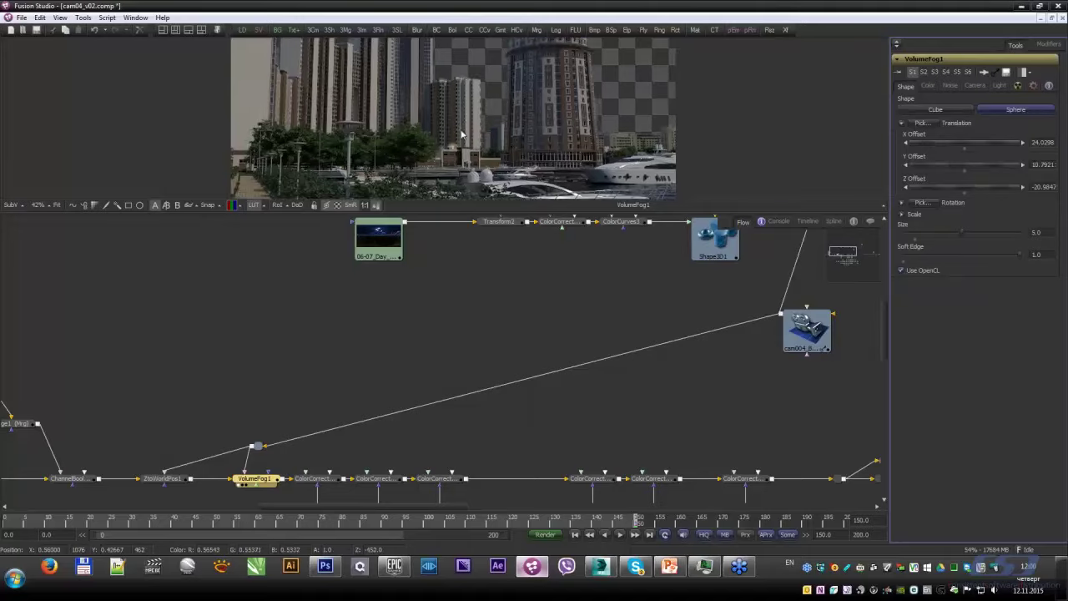
ctrl+scroll(461, 134, up, 3)
ctrl+scroll(455, 130, up, 2)
ctrl+scroll(451, 124, up, 2)
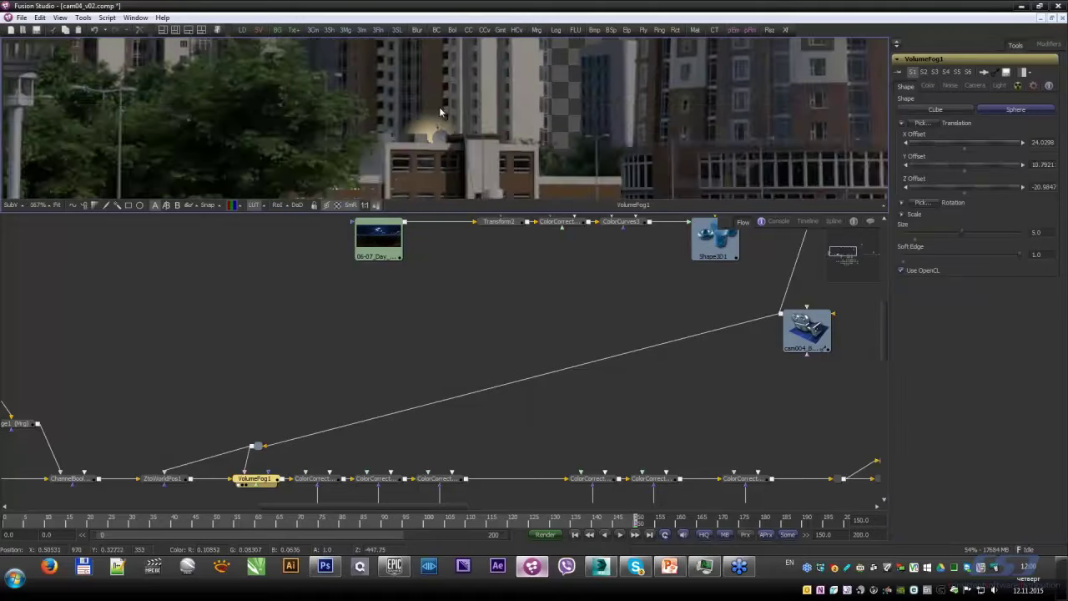
ctrl+scroll(452, 121, up, 2)
ctrl+scroll(452, 120, down, 3)
ctrl+scroll(446, 142, down, 2)
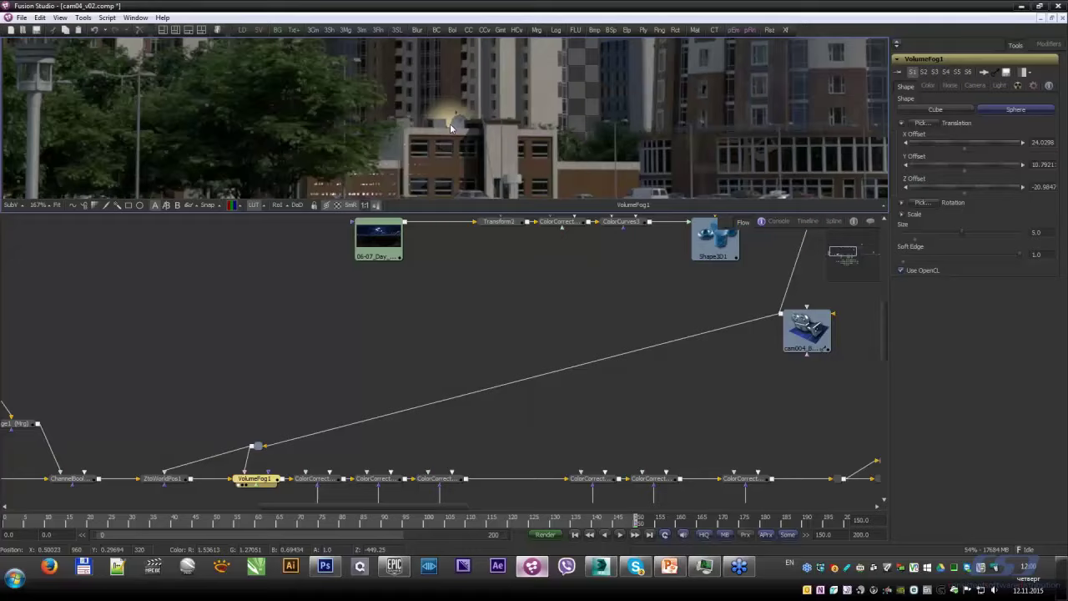
ctrl+scroll(439, 160, down, 1)
scroll(440, 160, down, 1)
ctrl+scroll(451, 151, down, 1)
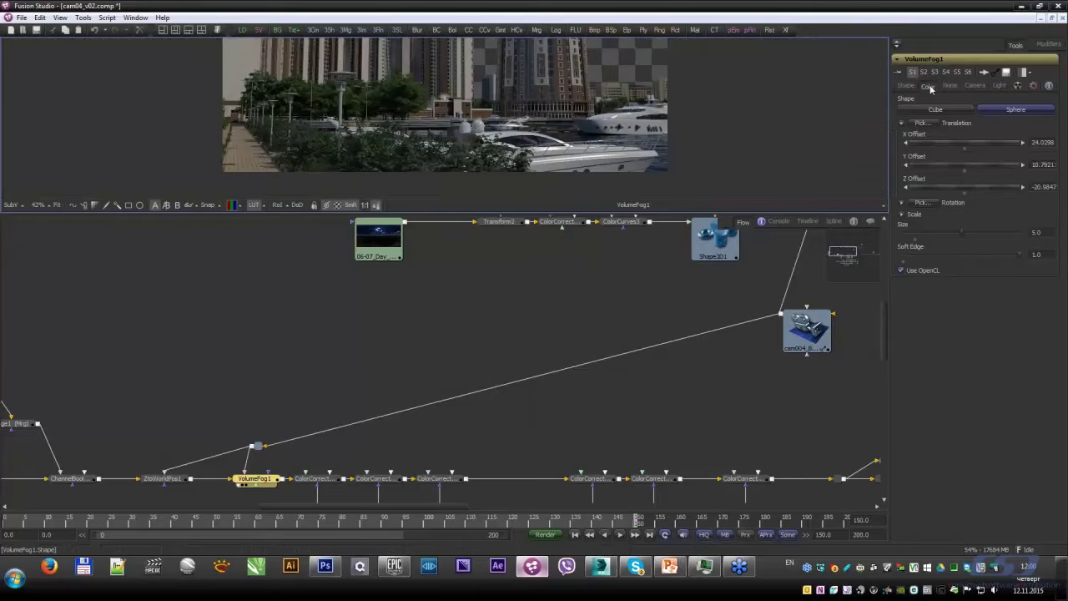
Step: Lower the fog Gain to about 0.21 for a faint warm glow
click(928, 86)
drag(955, 335, 916, 342)
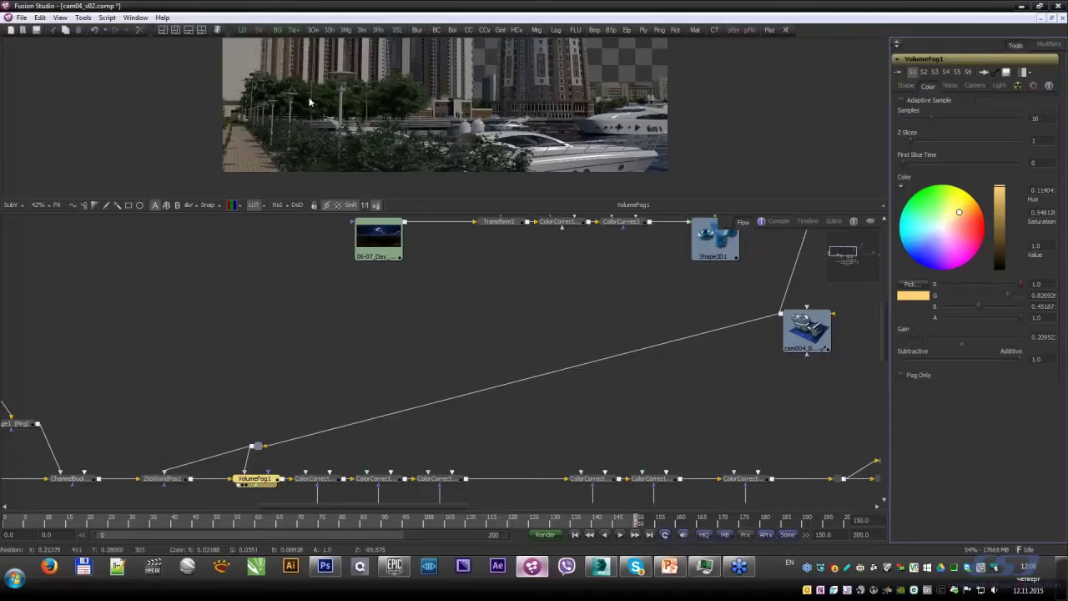
click(324, 107)
click(905, 85)
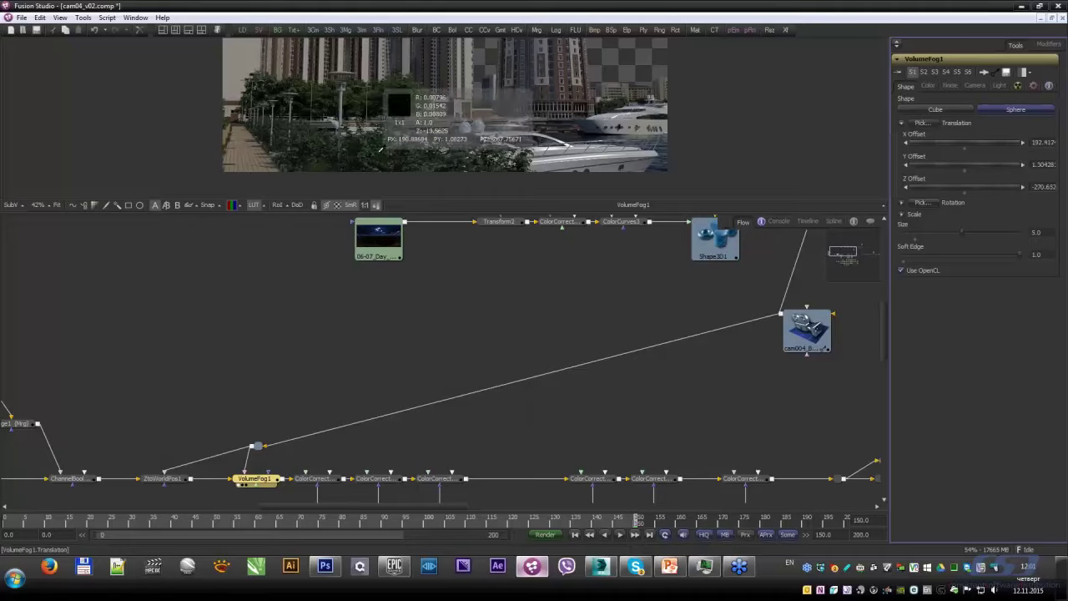
Step: Re-place the fog sphere at X 147.6, Y 1.7, Z -179.3 with Size 10.0
drag(381, 149, 372, 119)
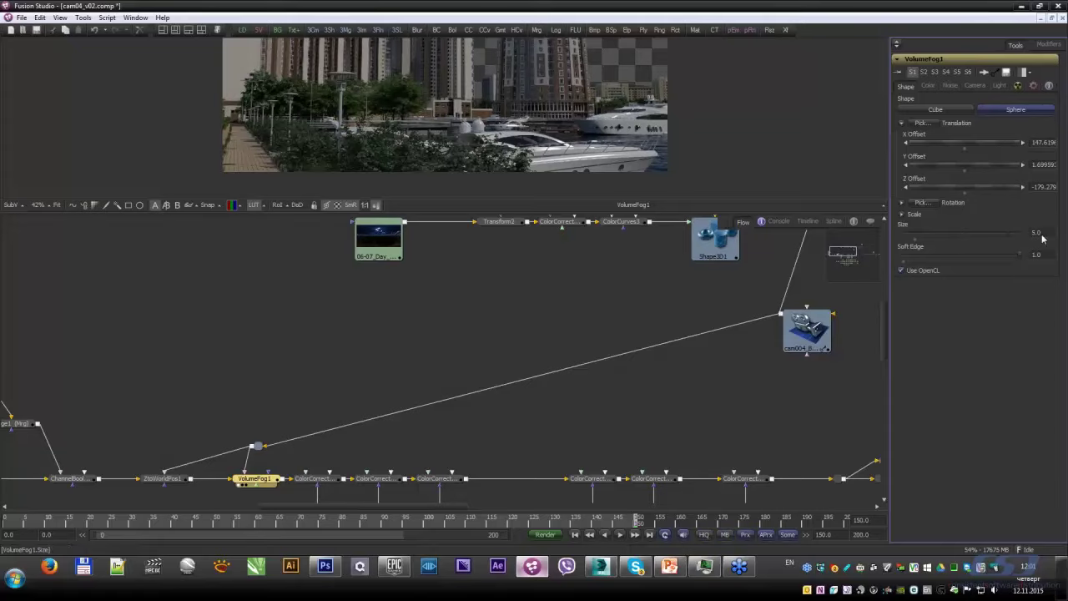
text(10)
key(Return)
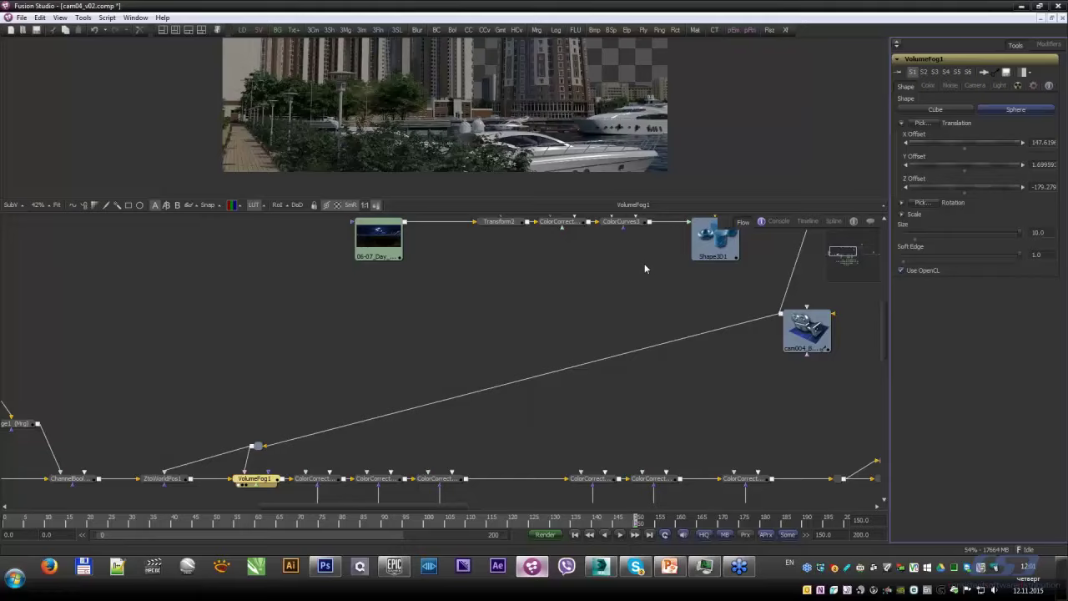
Step: Pan the viewer and Flow view to show the Bitmap and downstream nodes
middle_drag(538, 134, 535, 140)
ctrl+scroll(534, 140, down, 2)
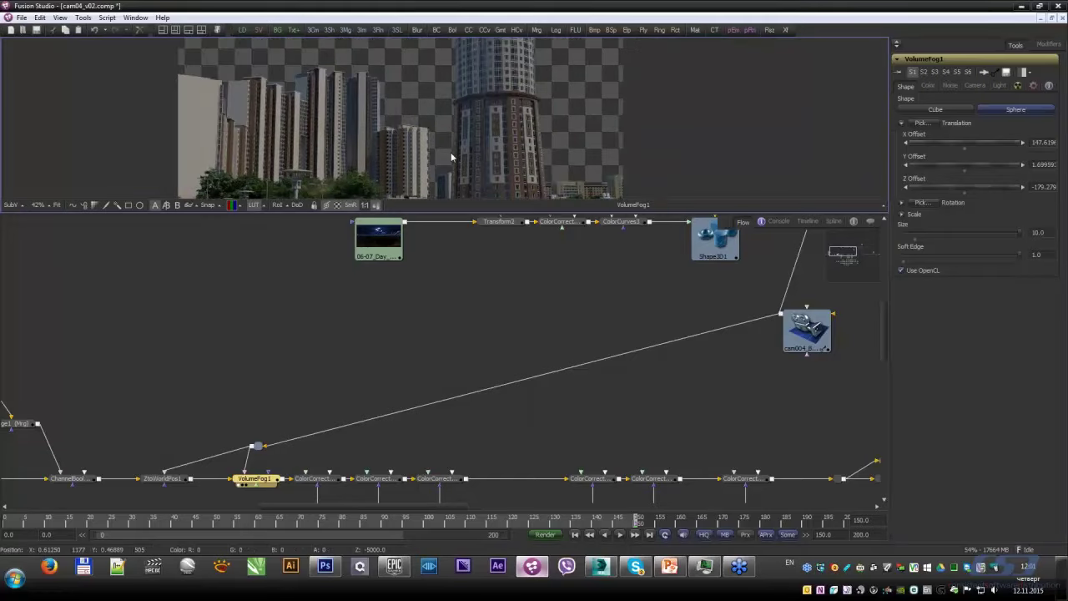
scroll(455, 125, up, 3)
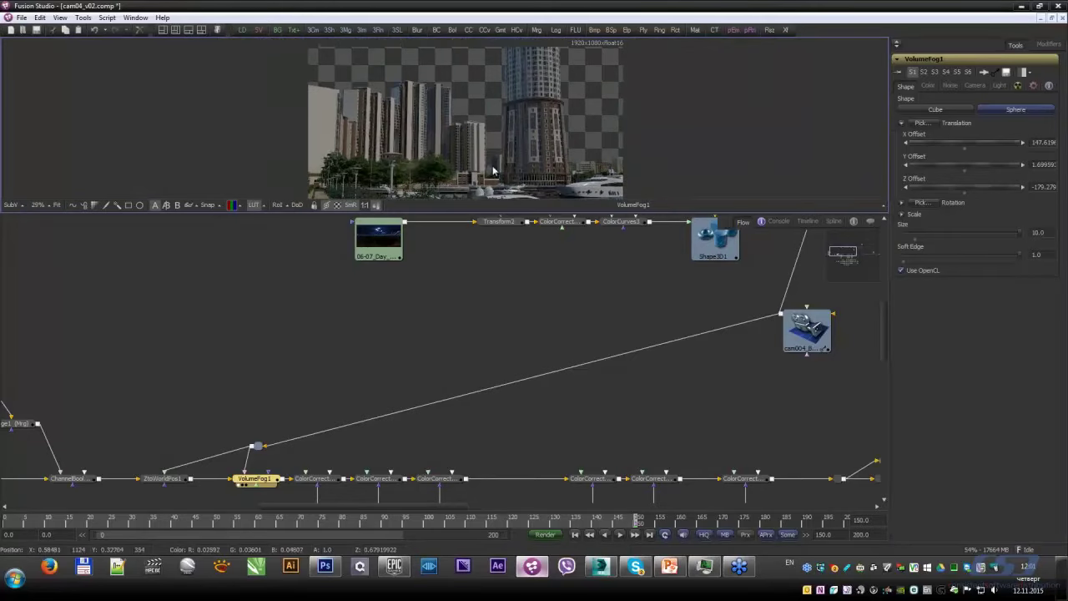
scroll(492, 164, down, 2)
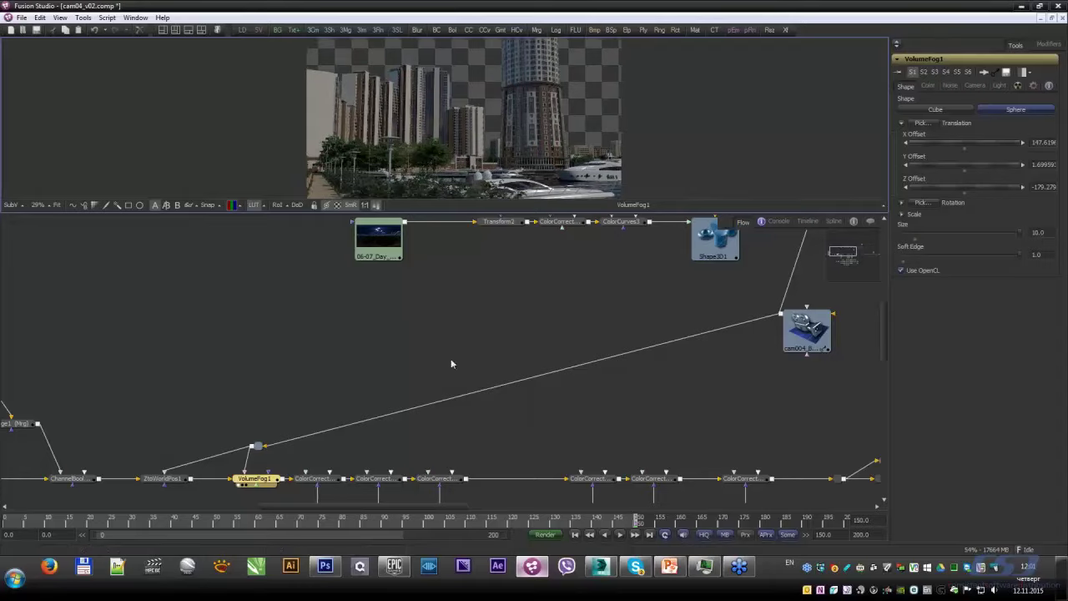
middle_drag(389, 393, 410, 326)
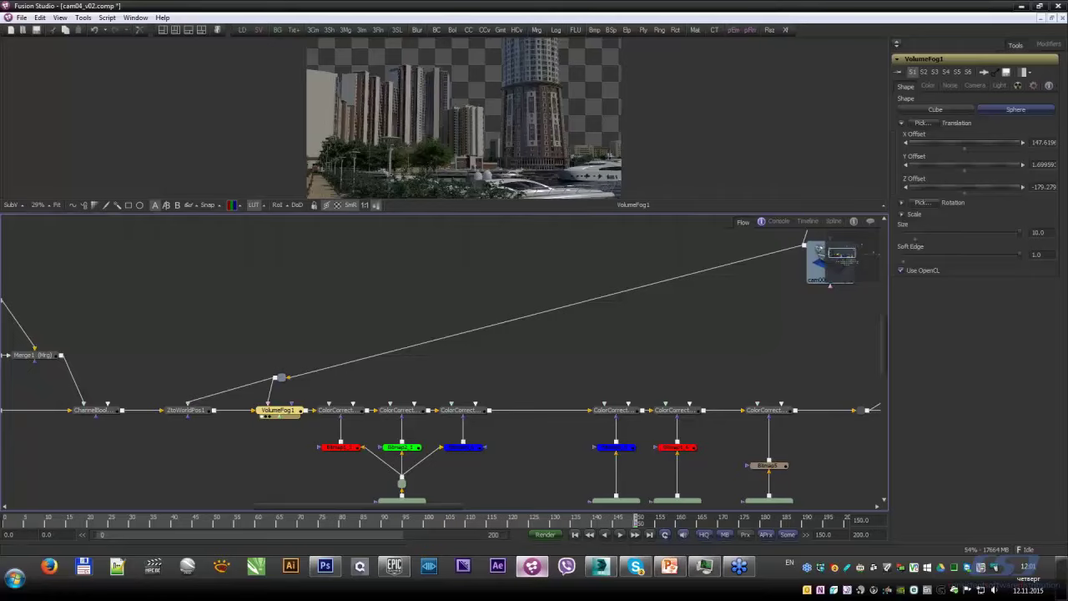
middle_drag(581, 343, 426, 376)
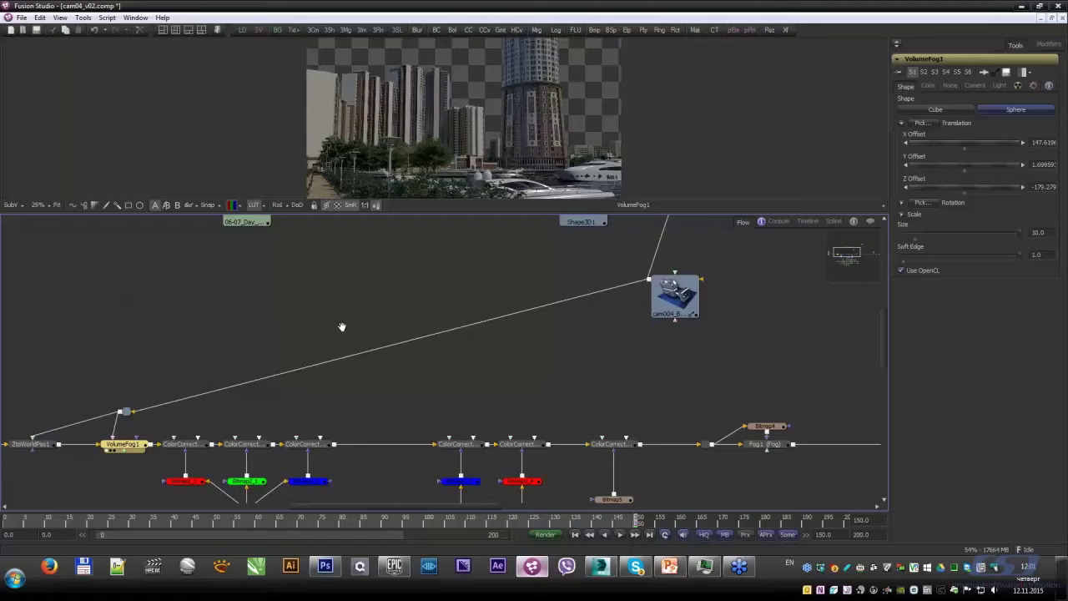
Step: Add a VolumeMask1 node fed by the world-position output
right_click(350, 288)
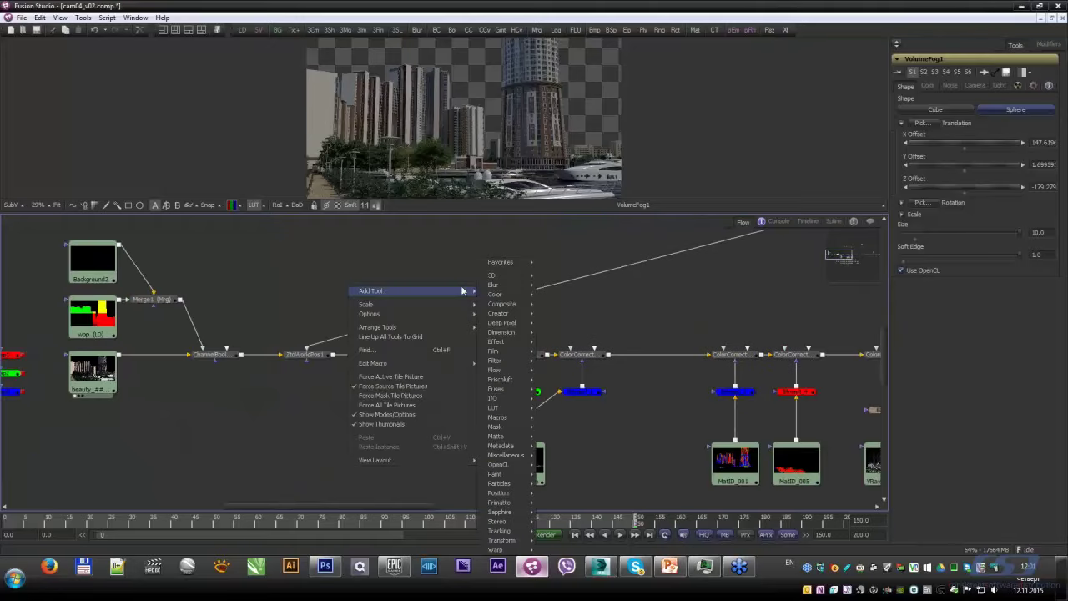
mouse_move(499, 493)
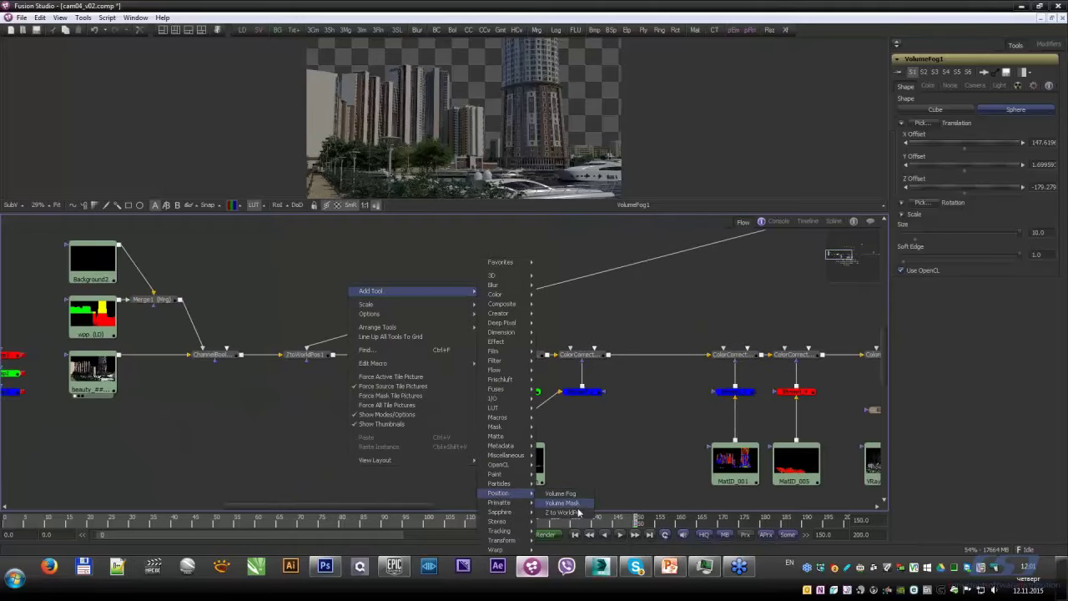
click(559, 494)
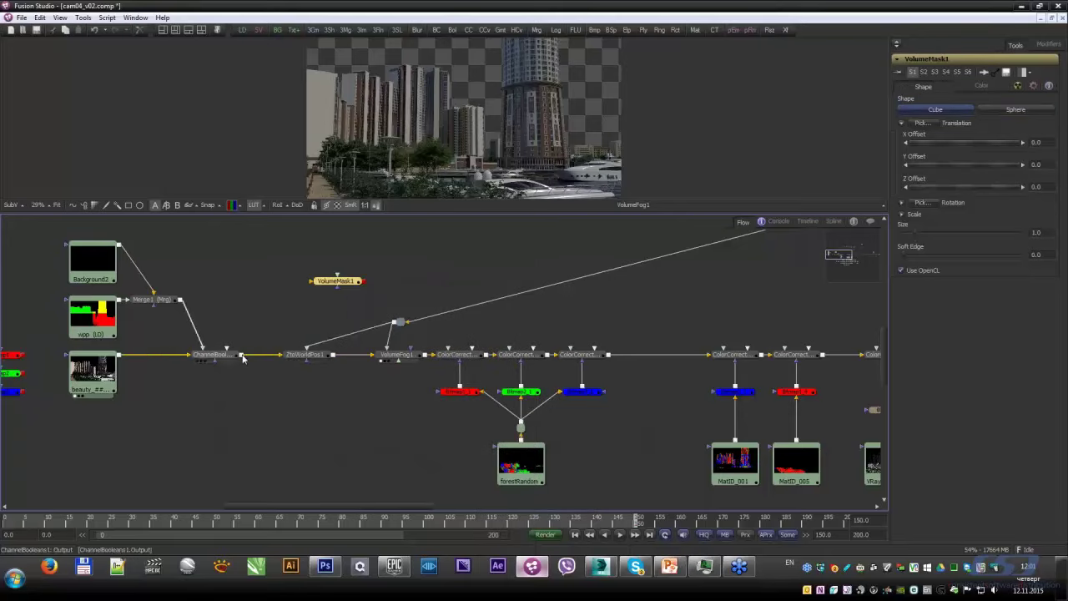
mouse_move(332, 354)
mouse_down()
mouse_move(338, 283)
mouse_move(404, 284)
mouse_up()
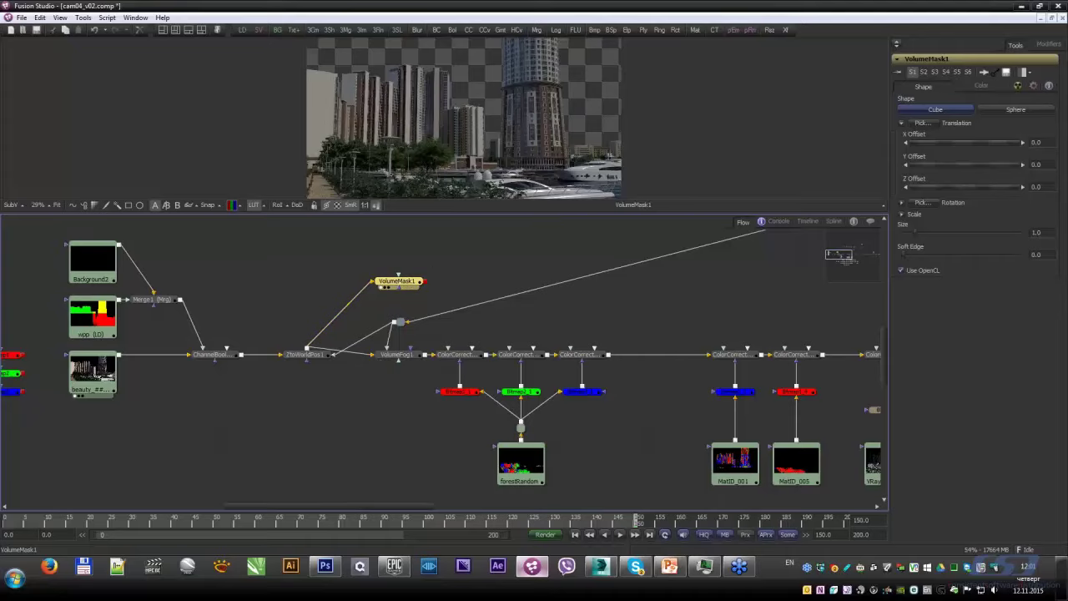
Step: Place VolumeMask1 at a picked world position with Size 10 and Mask Only enabled
drag(940, 123, 412, 181)
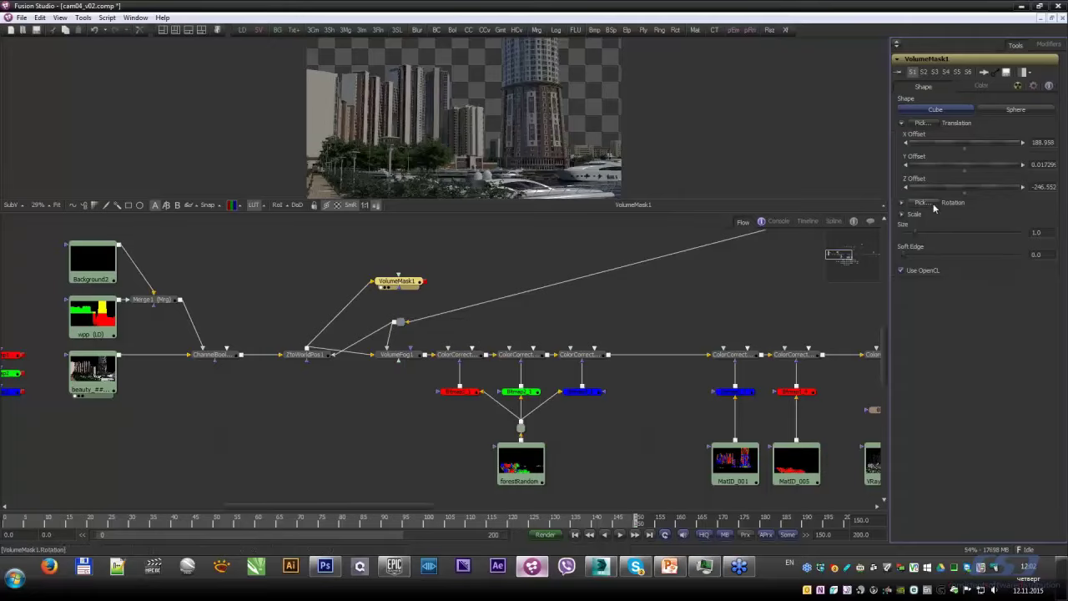
click(919, 233)
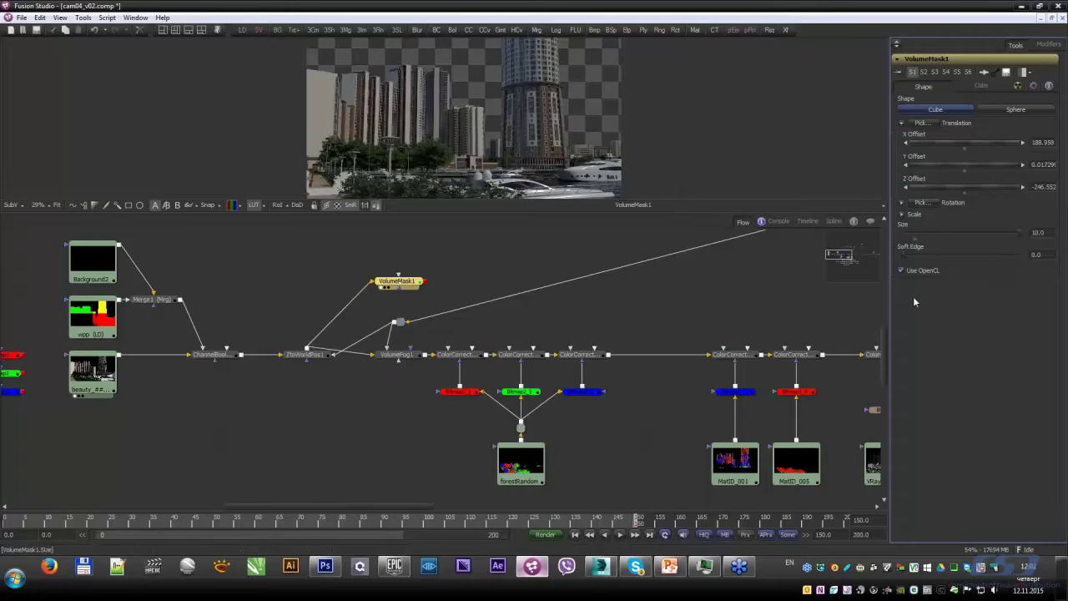
click(981, 86)
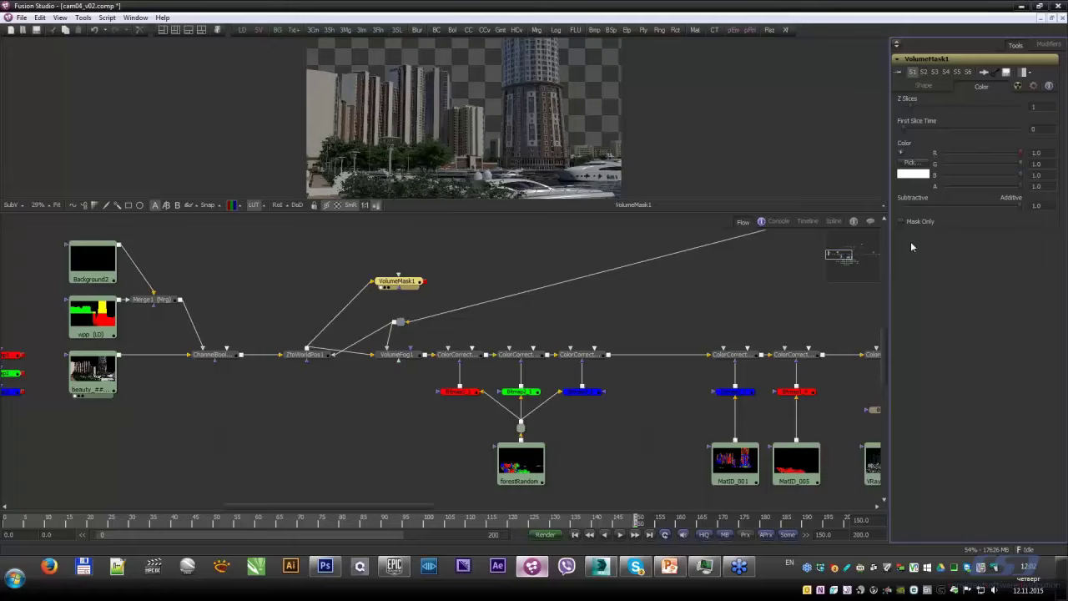
click(901, 221)
key(ctrl)
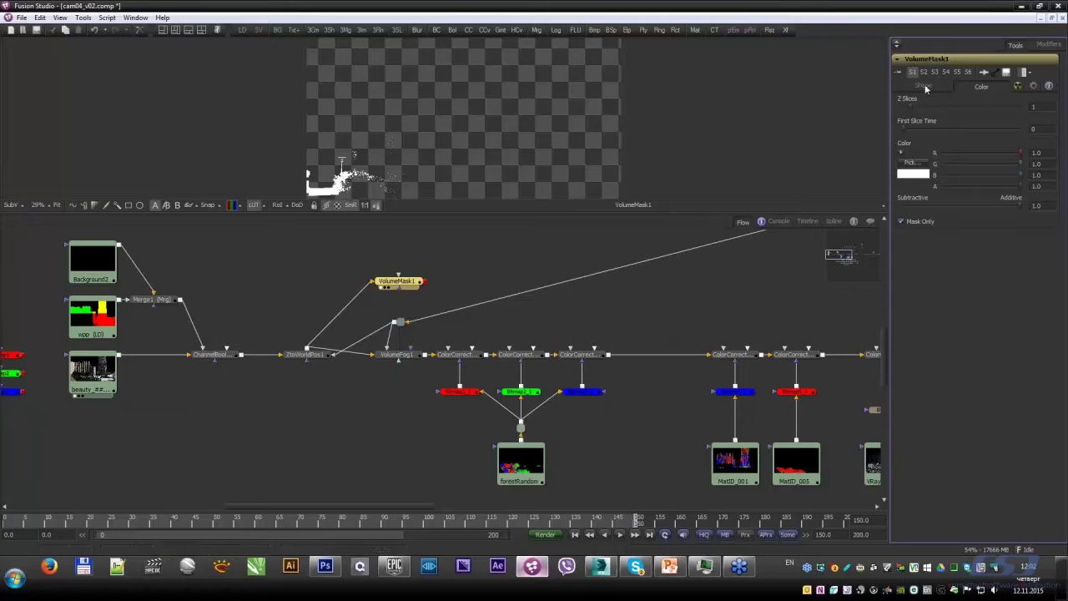
click(331, 185)
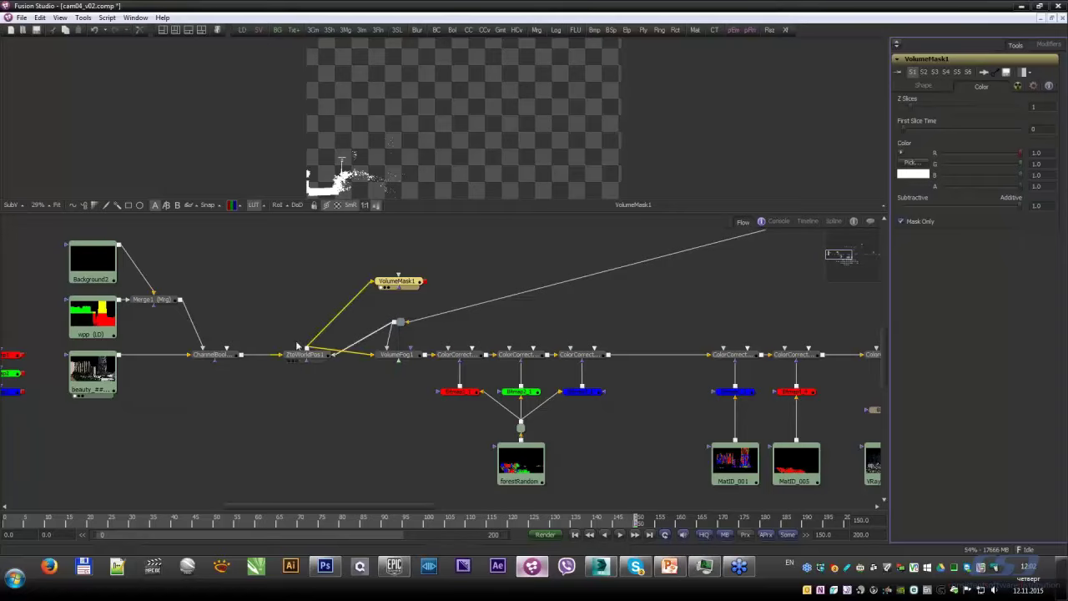
click(99, 332)
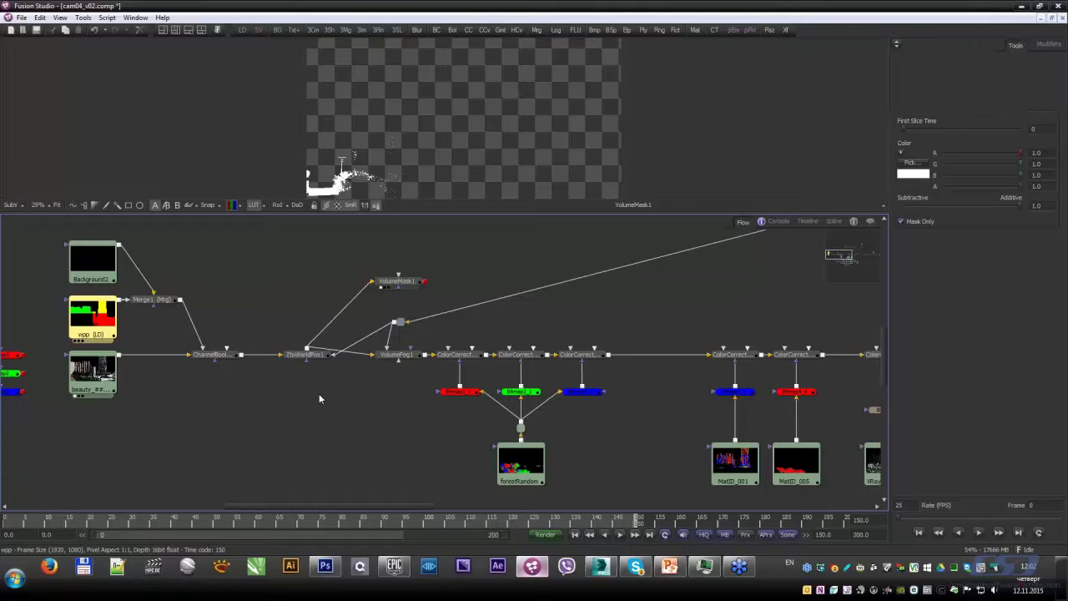
click(599, 567)
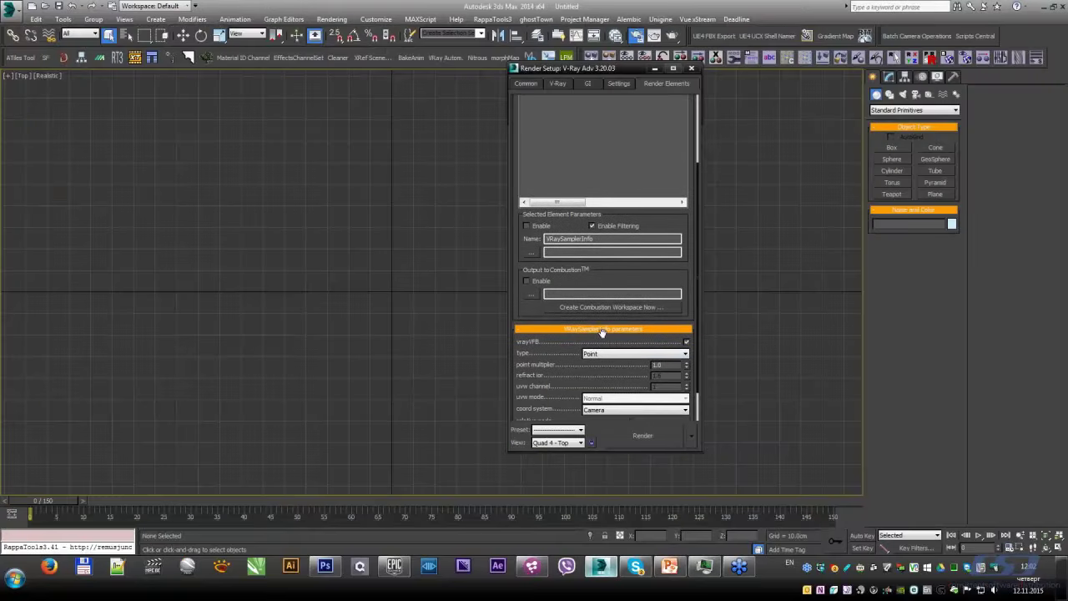
Step: Change the VRaySamplerInfo type from Point to UVW coordinates with UVW channel 1
scroll(576, 354, down, 1)
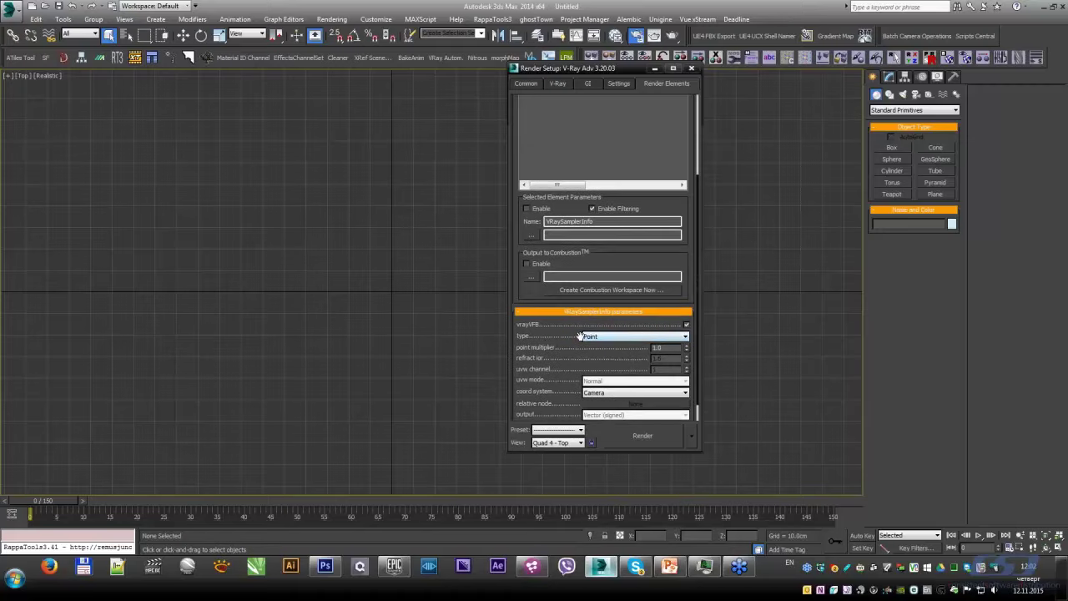
click(613, 393)
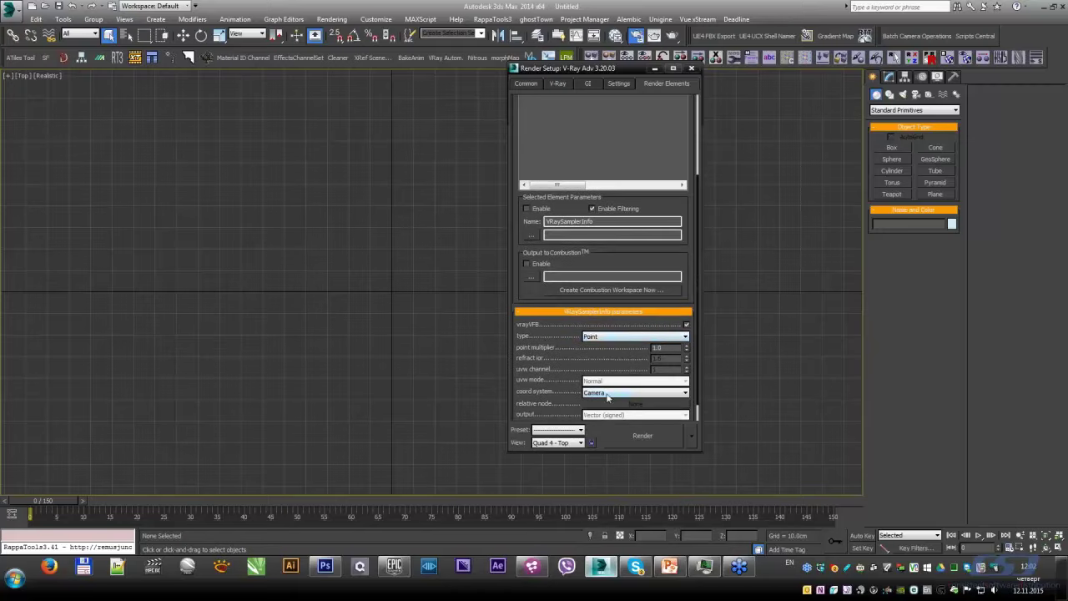
click(602, 336)
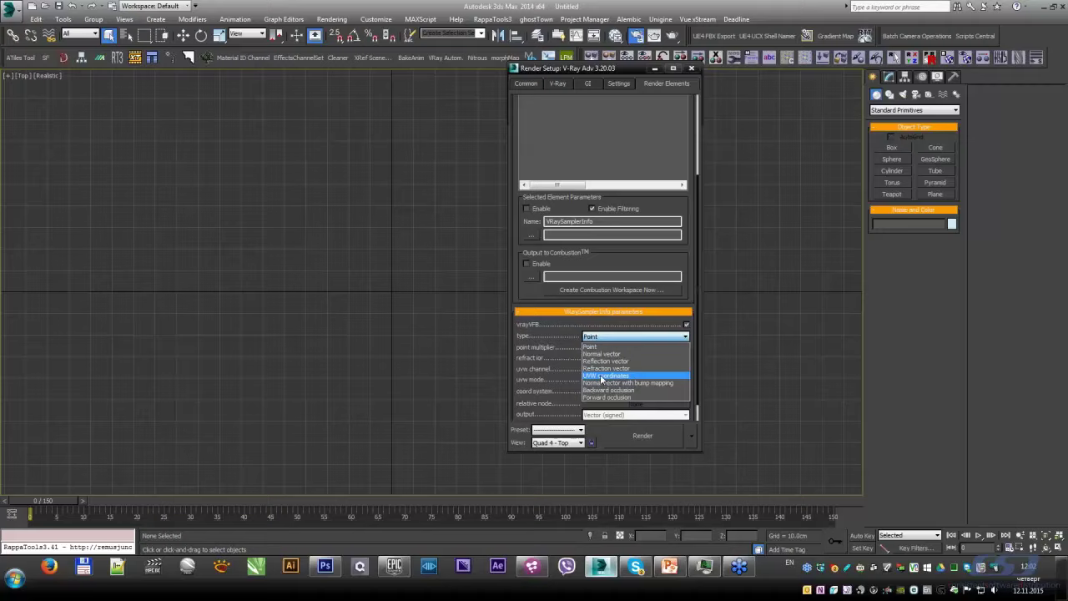
click(602, 376)
scroll(659, 348, down, 1)
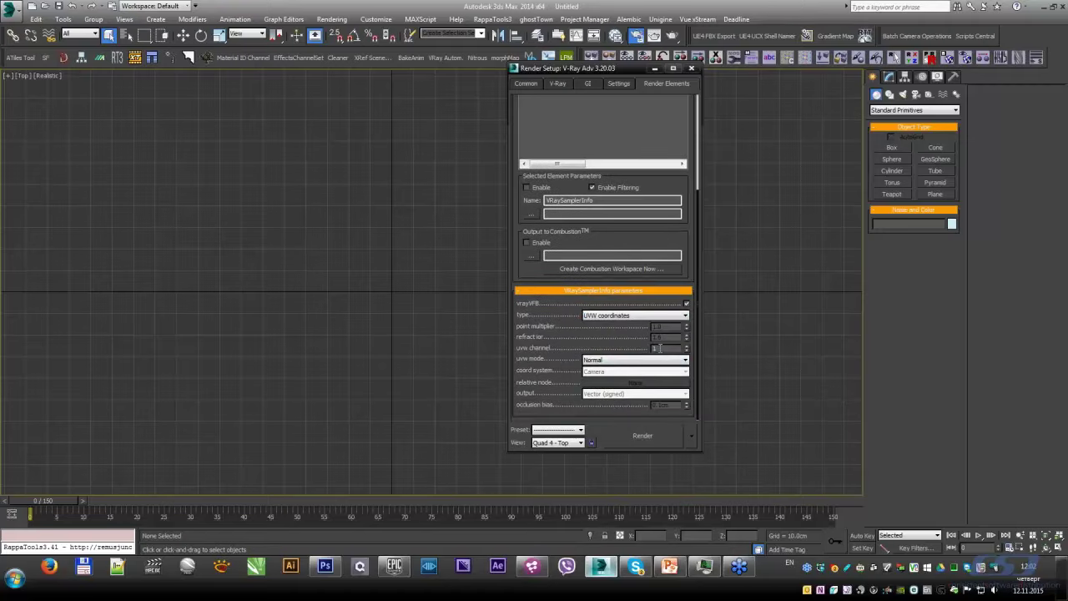
click(659, 347)
Step: Add a second VRaySamplerInfo render element named UV_2
scroll(601, 251, up, 5)
click(529, 100)
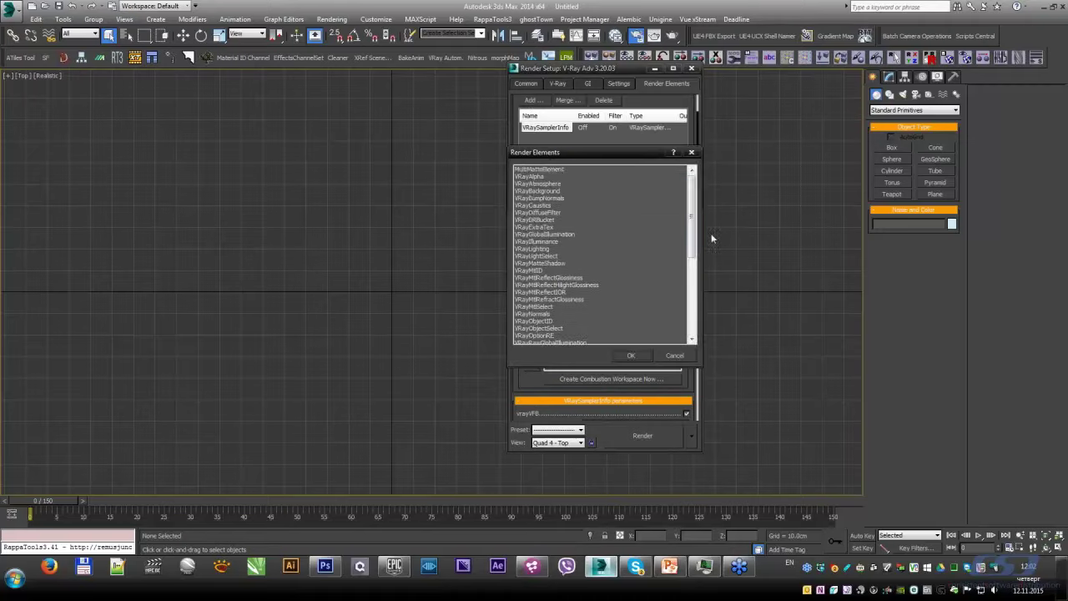
drag(692, 248, 690, 317)
click(553, 271)
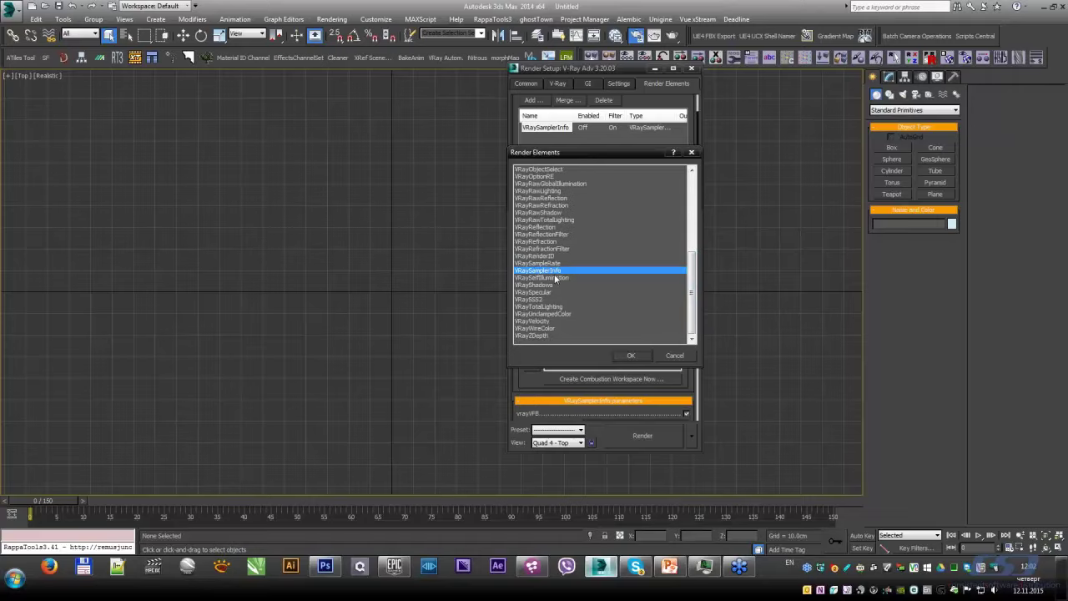
click(630, 355)
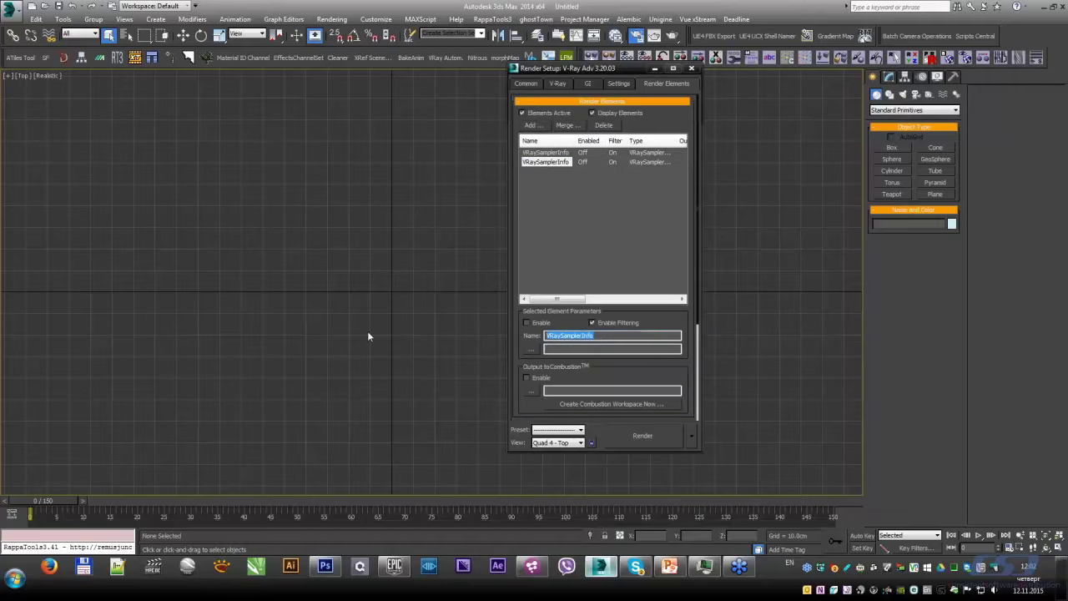
text(UV)
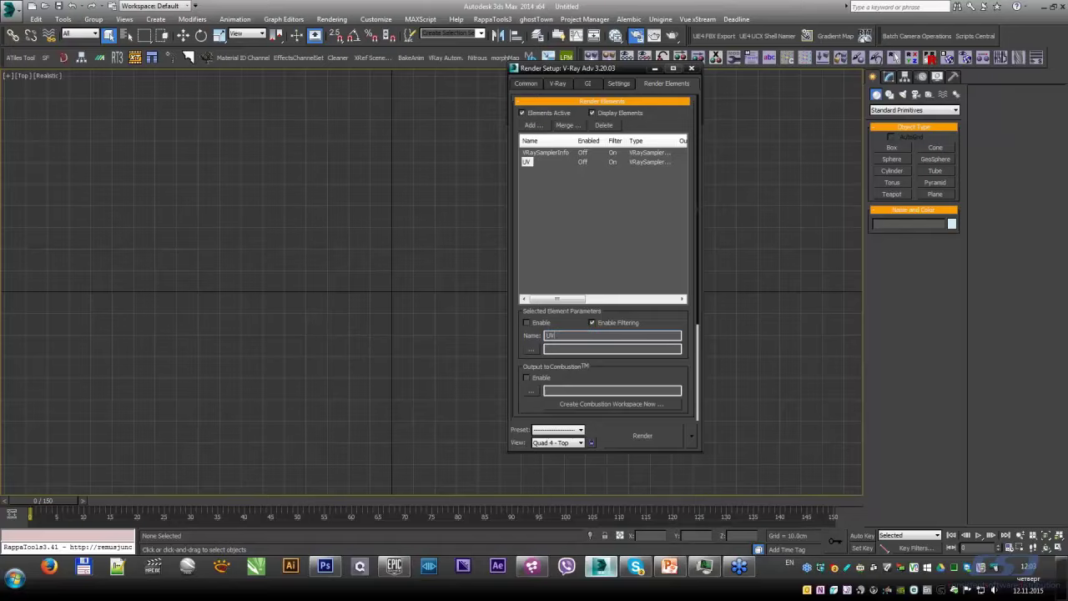
text(_2)
Step: Rename the first sampler info element to UV_1
click(567, 153)
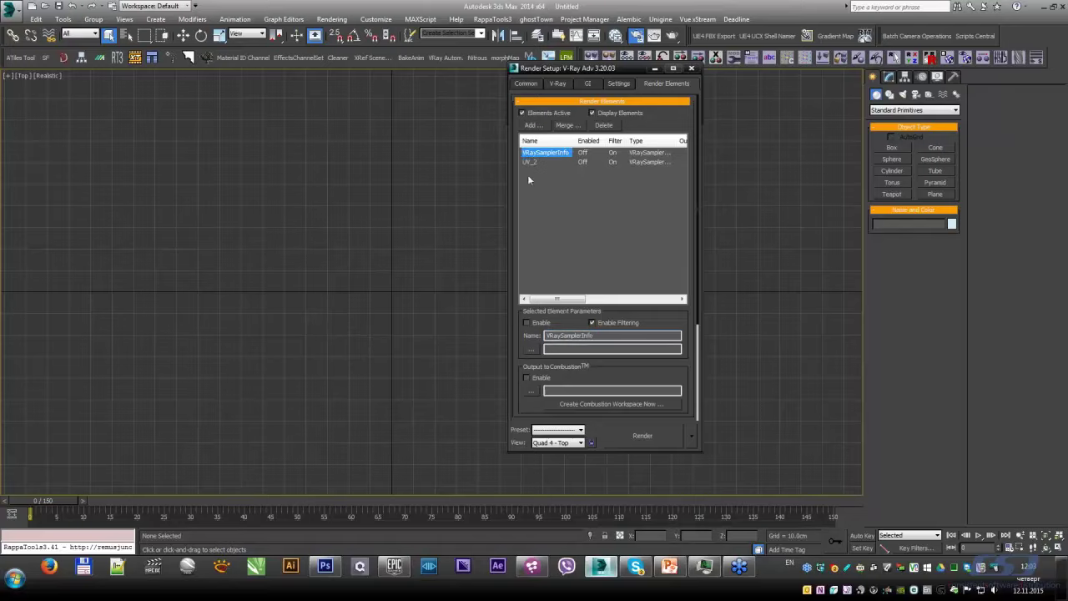
double_click(597, 334)
text(UV_1)
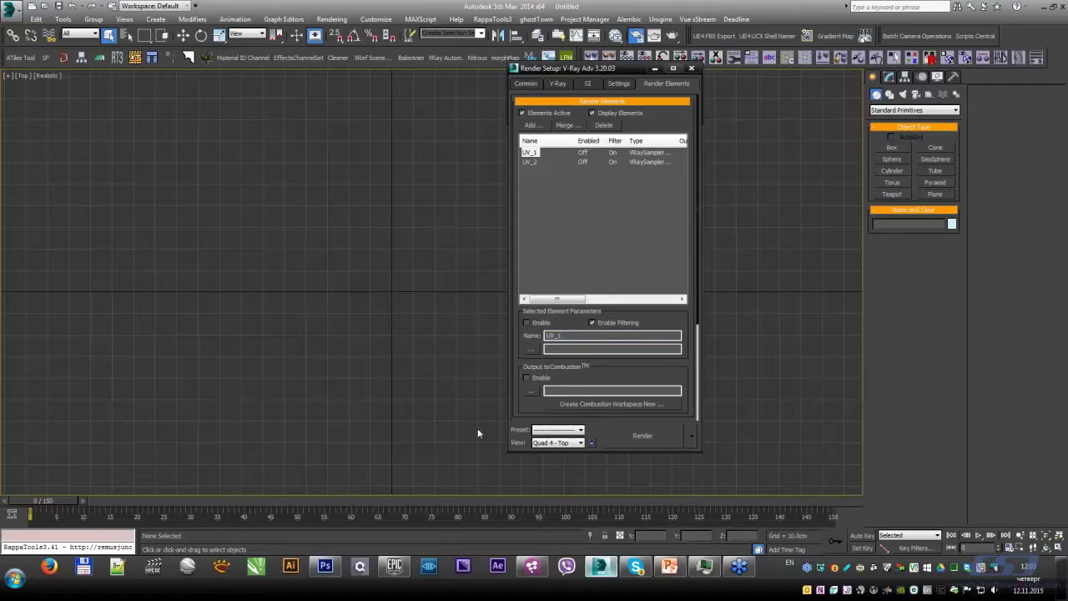
click(534, 568)
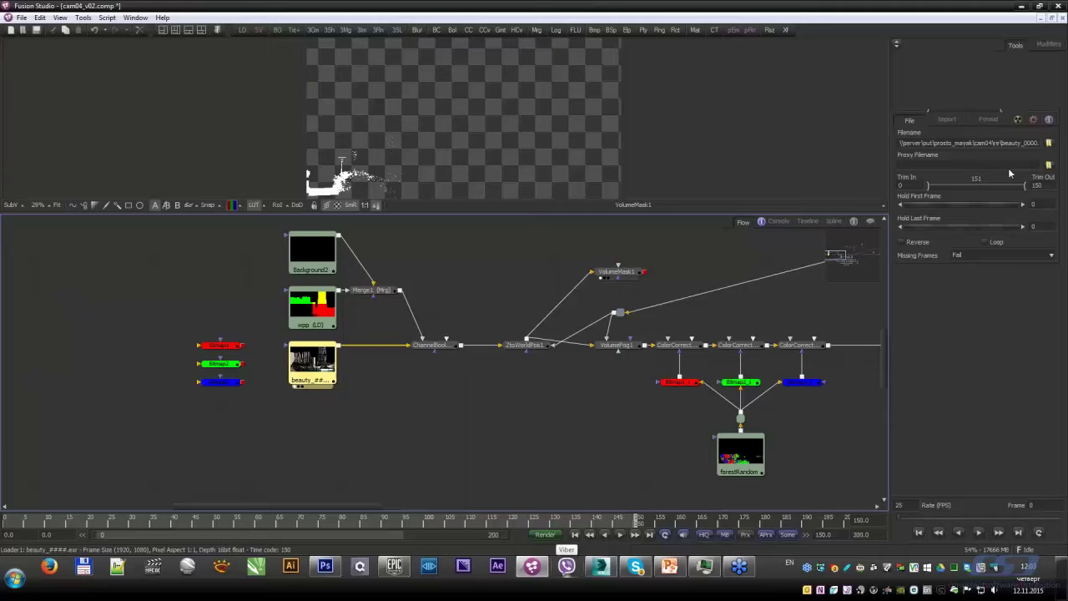
Step: Check Loader1's OpenEXR channel mappings, leaving Coverage and other auxiliary channels at None
click(988, 119)
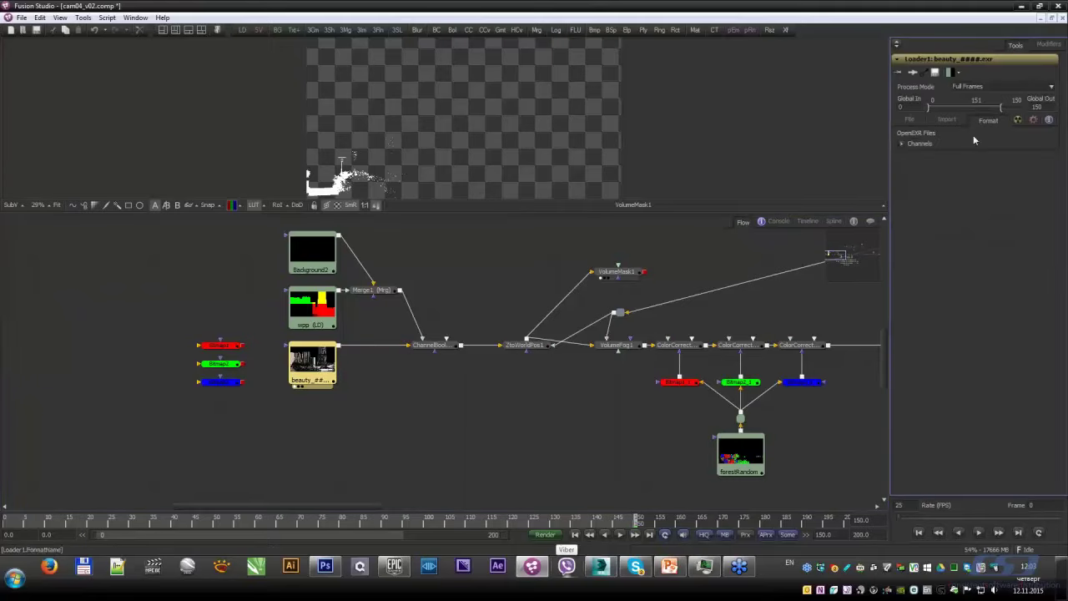
click(918, 143)
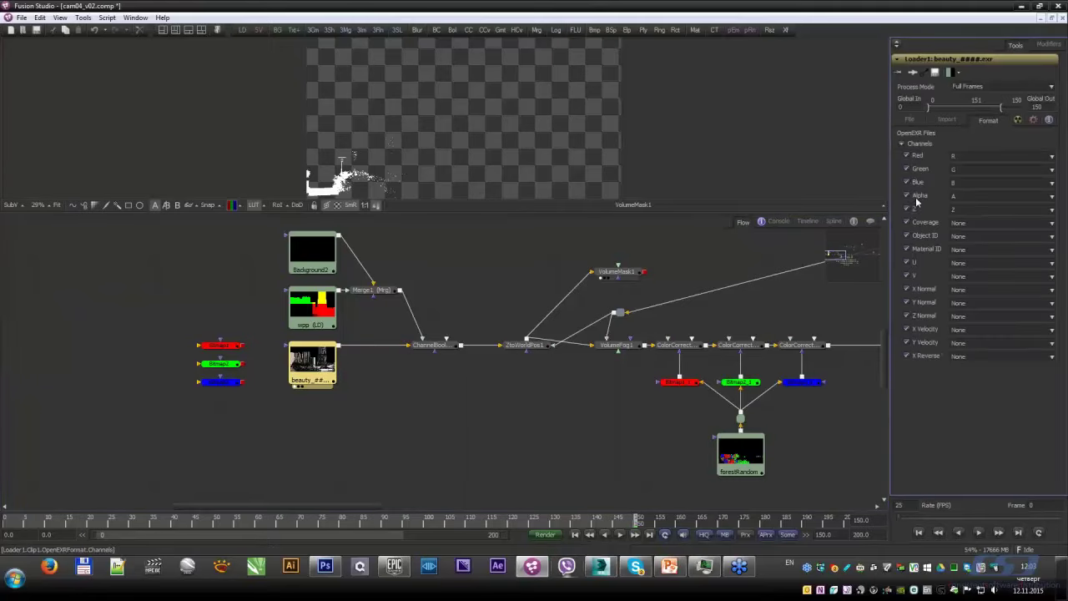
click(972, 224)
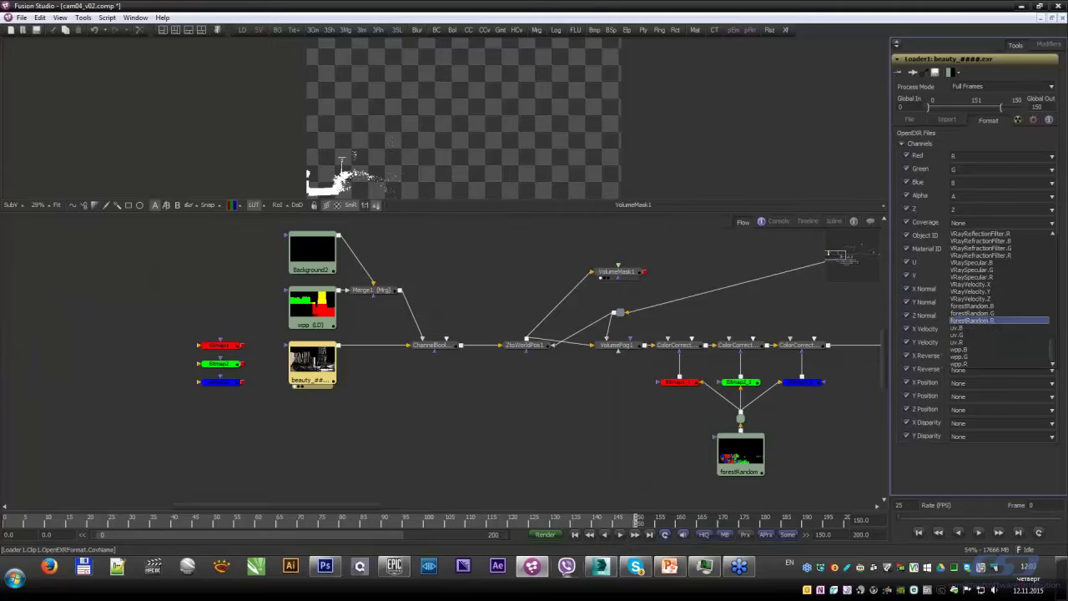
key(Escape)
key(alt+shift)
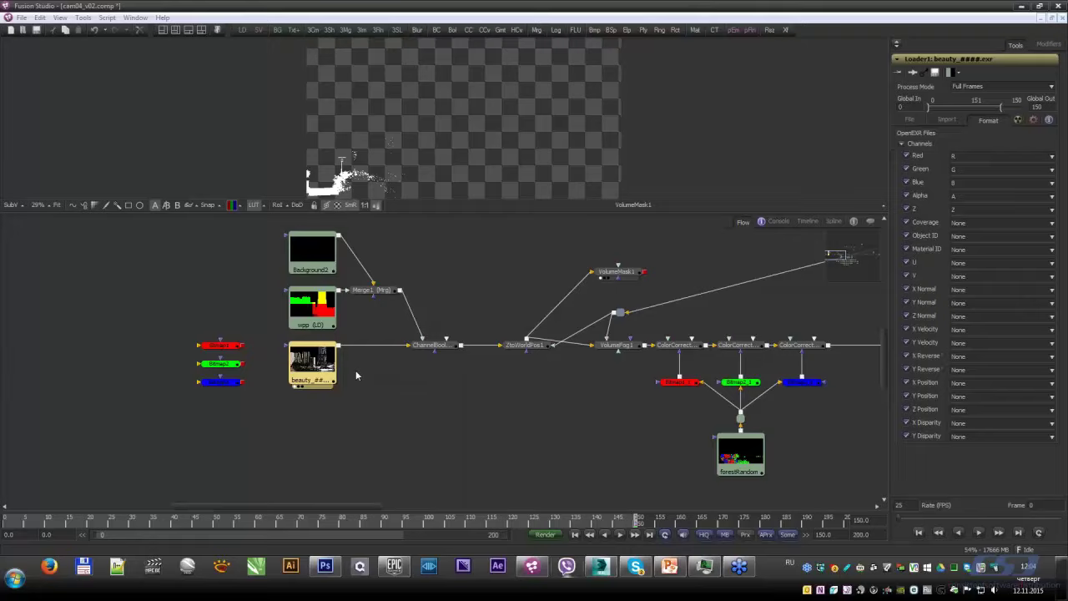
Step: Select the VolumeFog1 node, check its Color and Noise tabs, and enable Fog Only
middle_drag(356, 370, 372, 376)
middle_drag(326, 328, 367, 340)
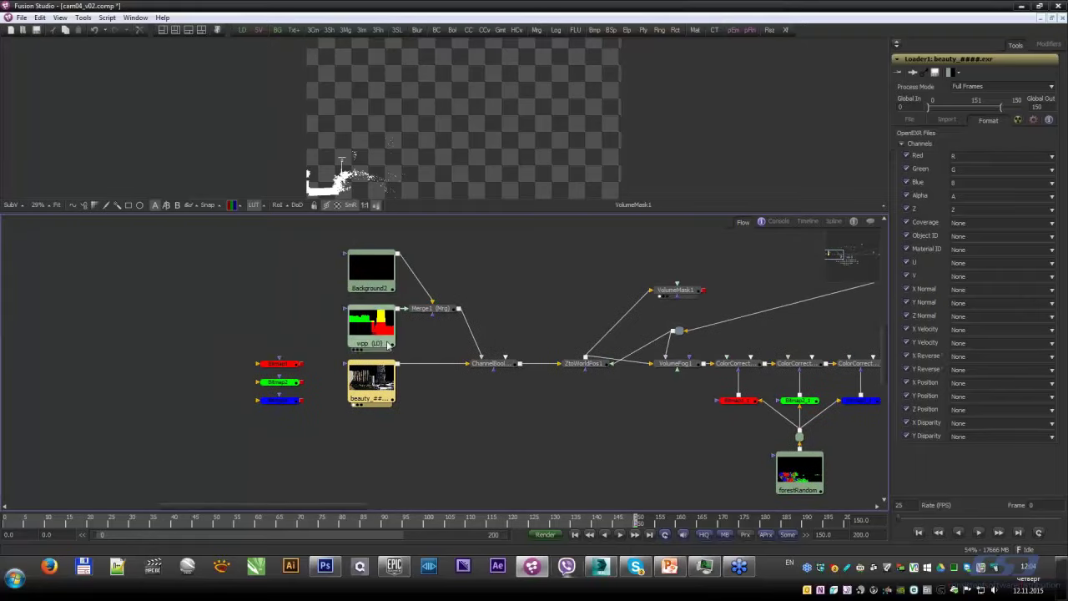
click(681, 361)
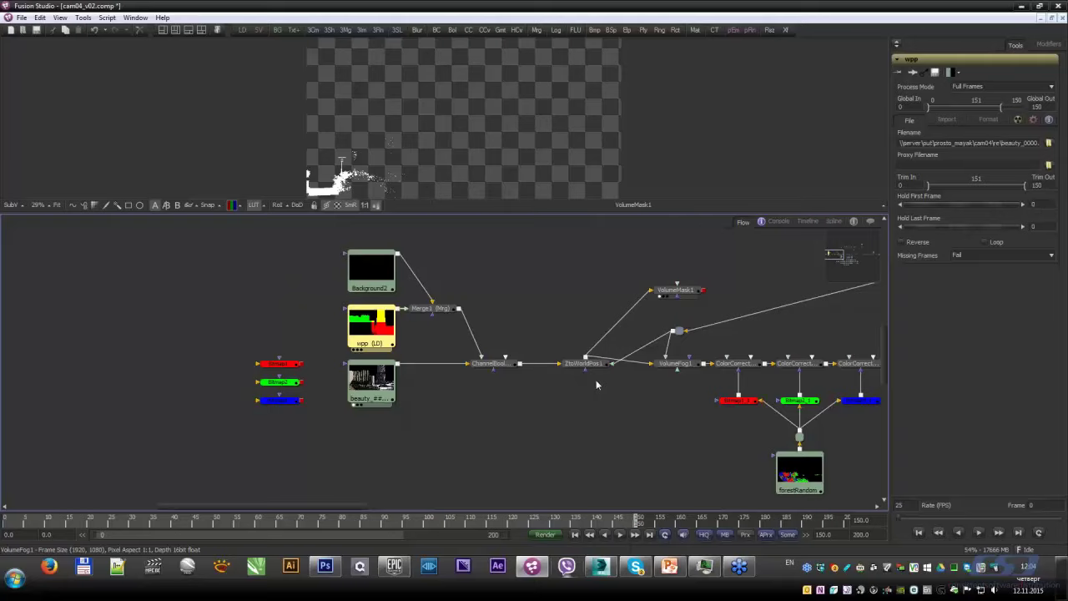
click(930, 85)
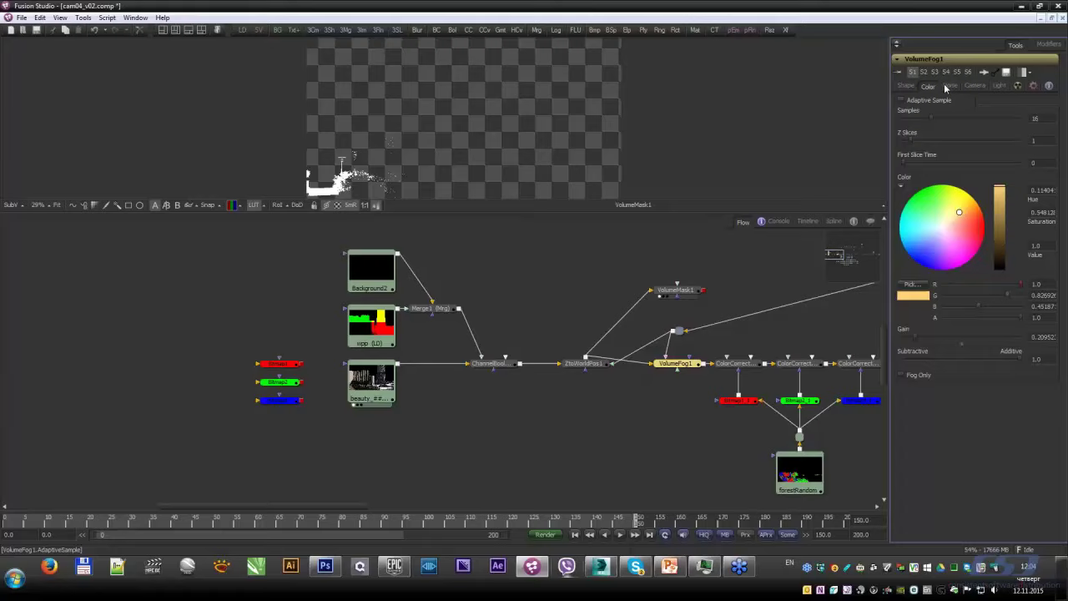
click(949, 86)
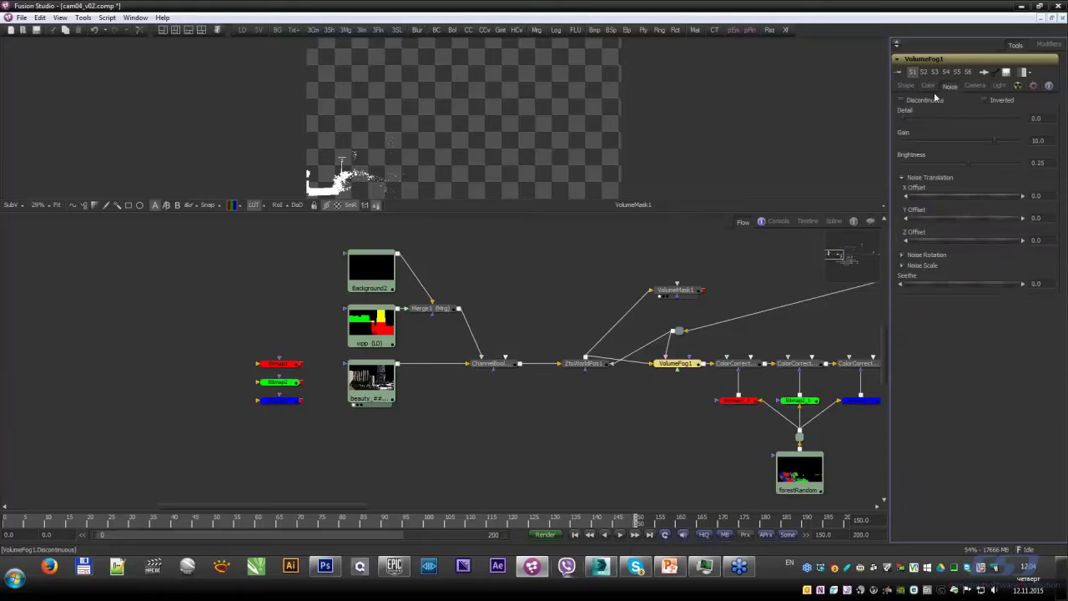
click(929, 86)
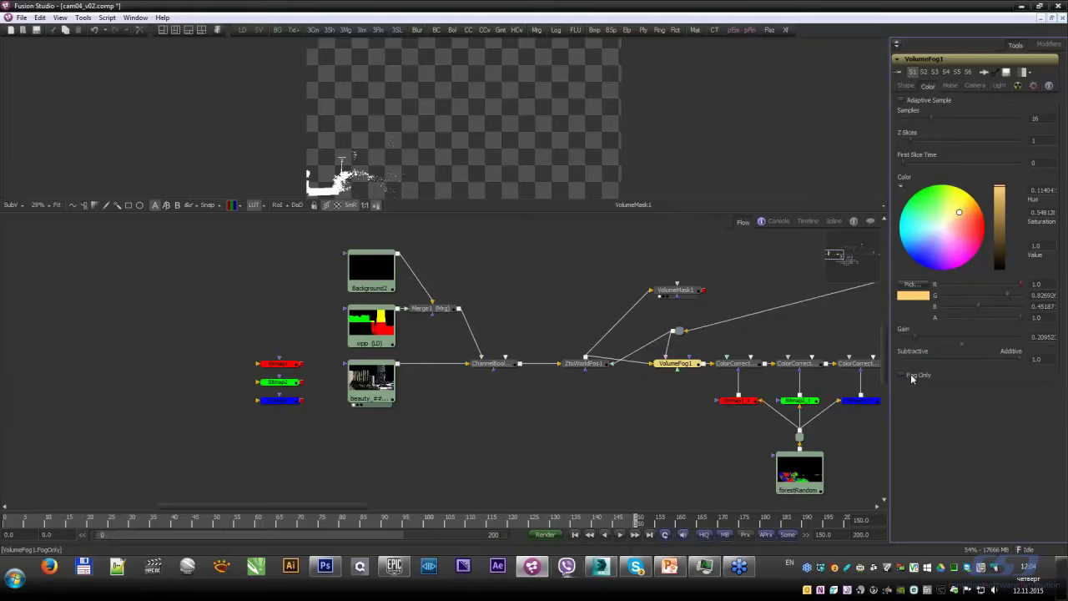
click(908, 375)
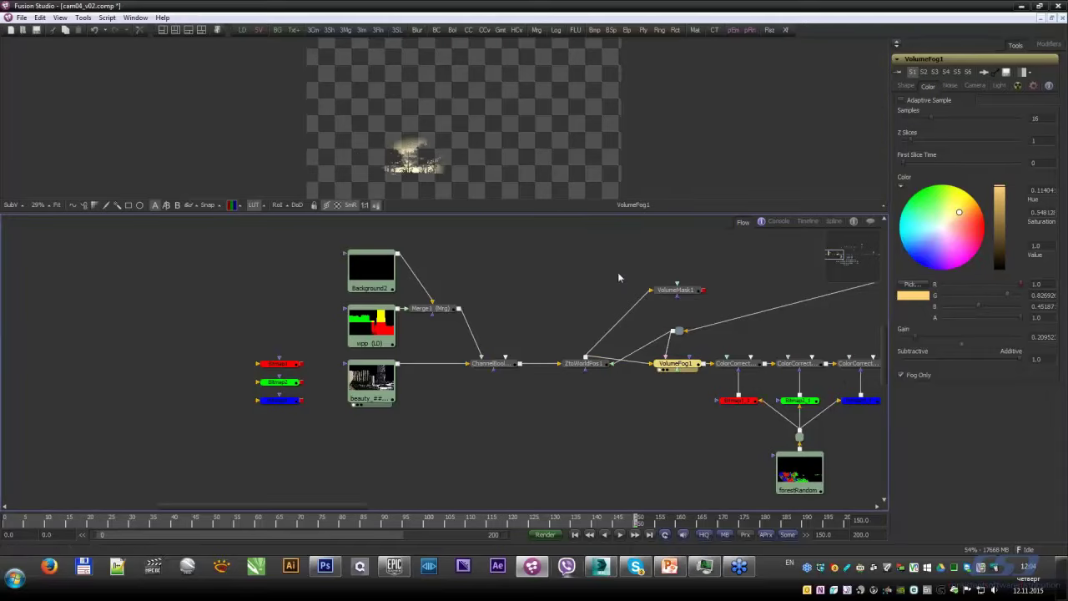
Step: Show VolumeFog1 in the viewer, select the beauty Loader, and switch to 3ds Max
key(1)
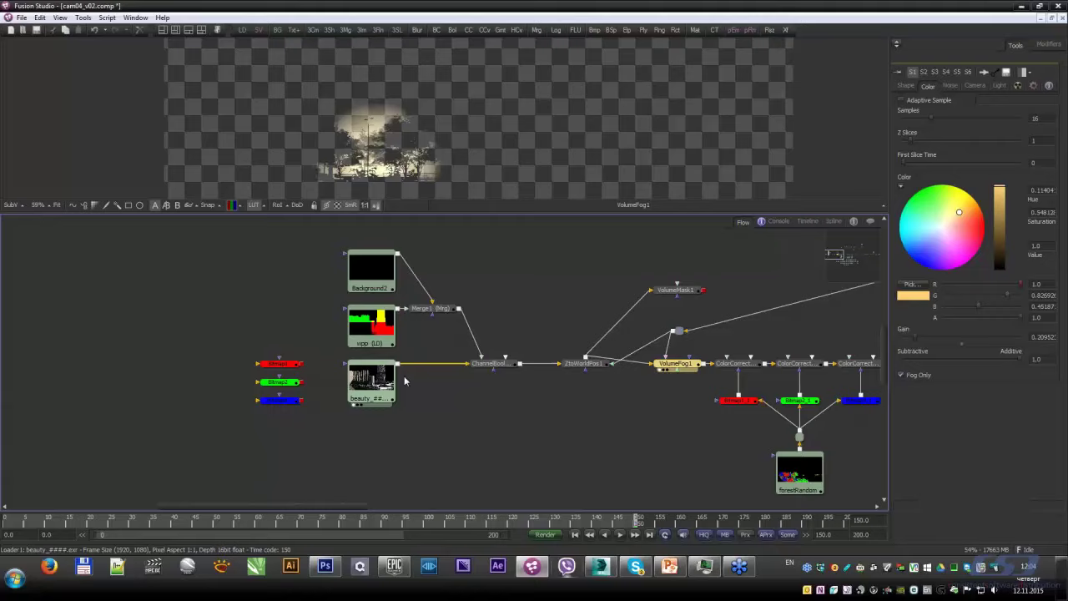
click(404, 380)
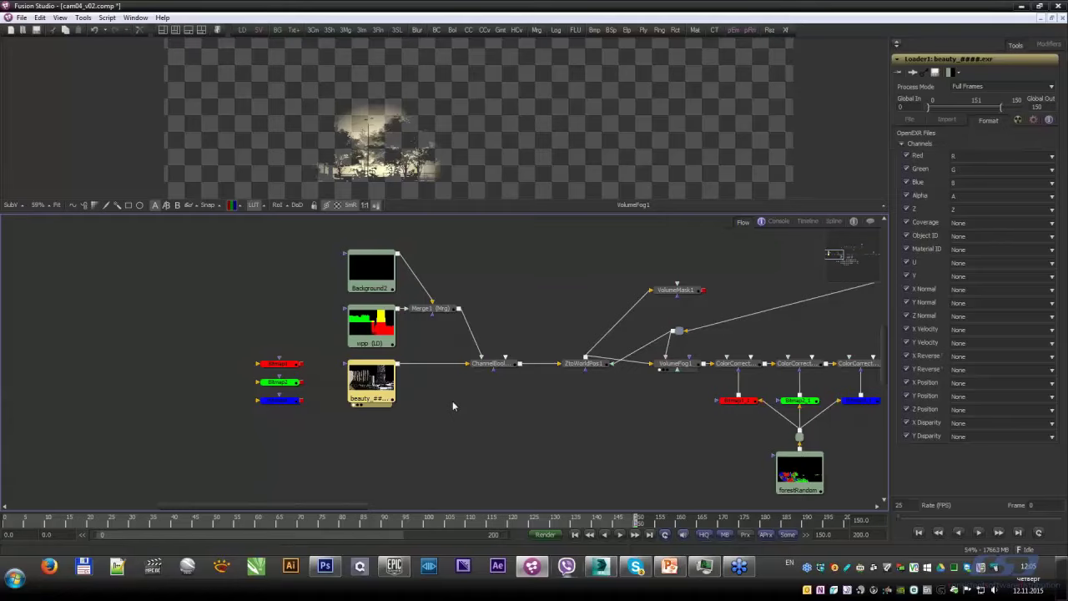
click(600, 566)
right_click(325, 284)
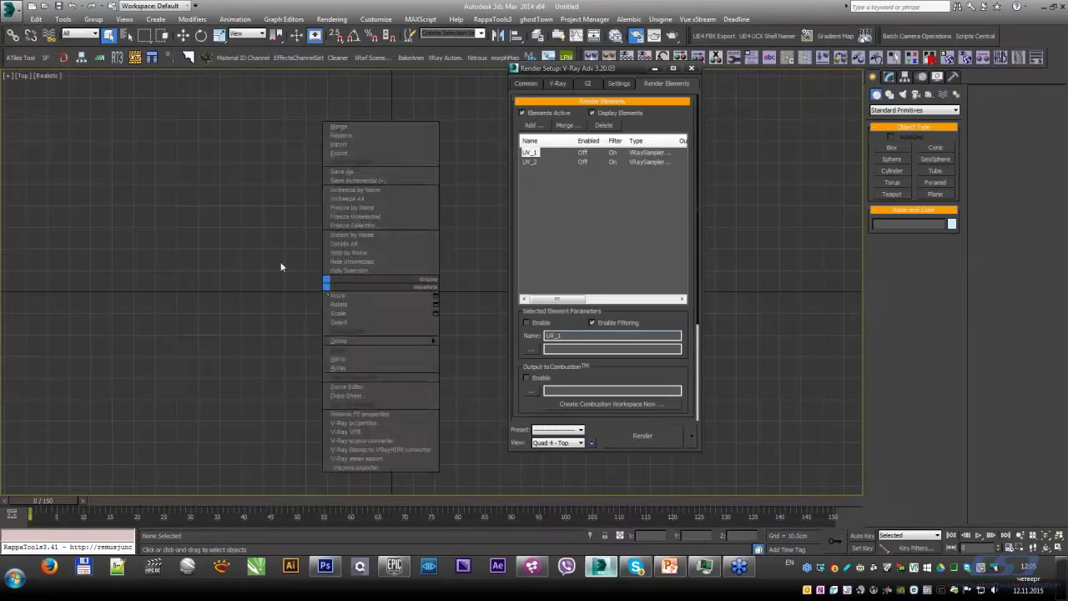
click(299, 281)
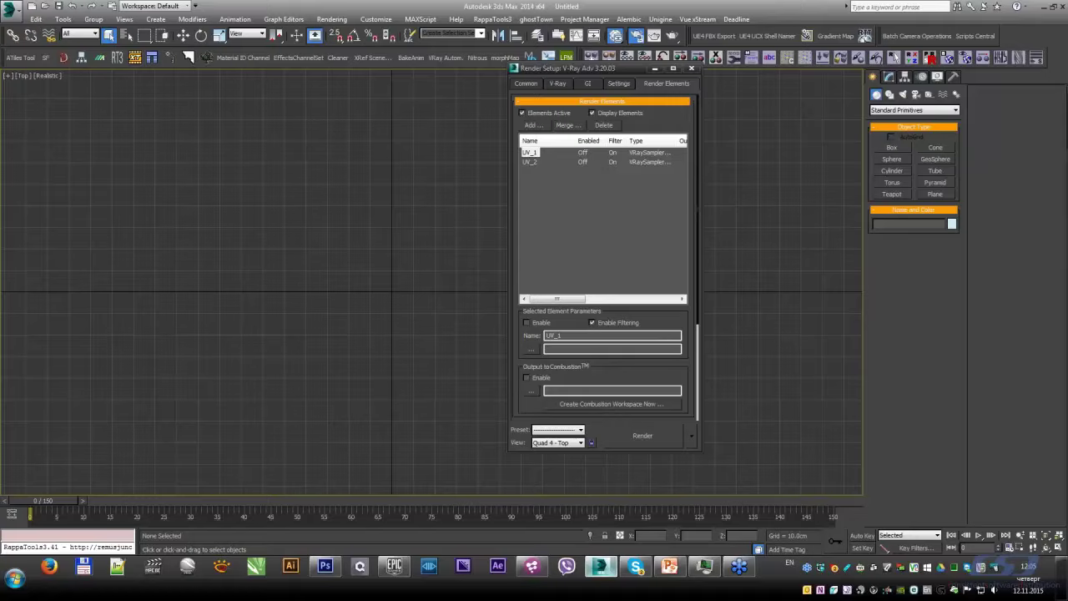
key(alt+shift)
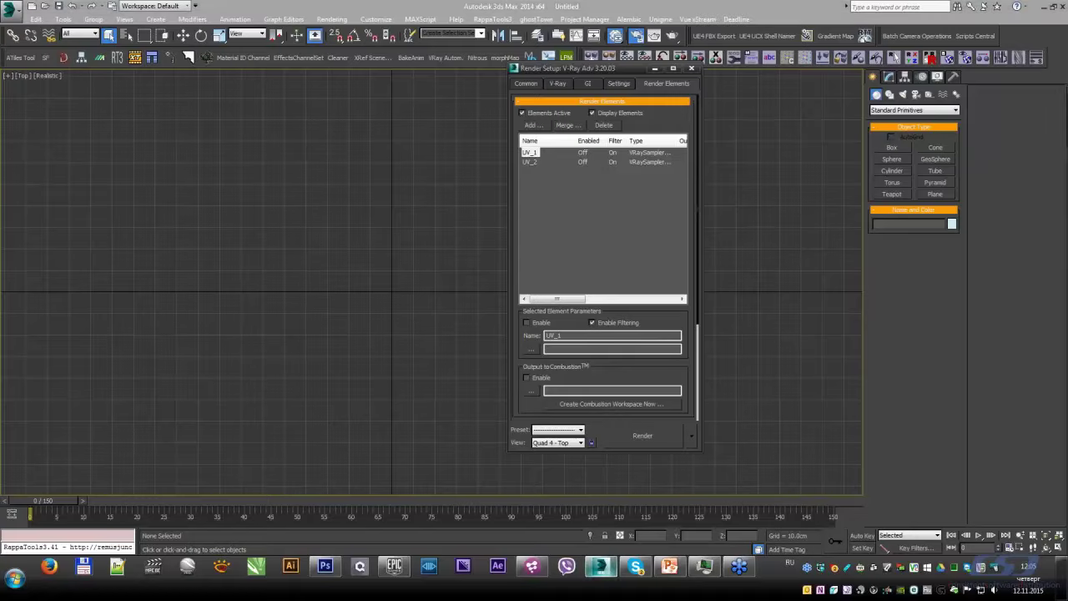
key(m)
Step: Create VRayMtl Material #25 with Refract Affect channels set to All channels, then switch to Photoshop
right_click(332, 313)
mouse_move(265, 331)
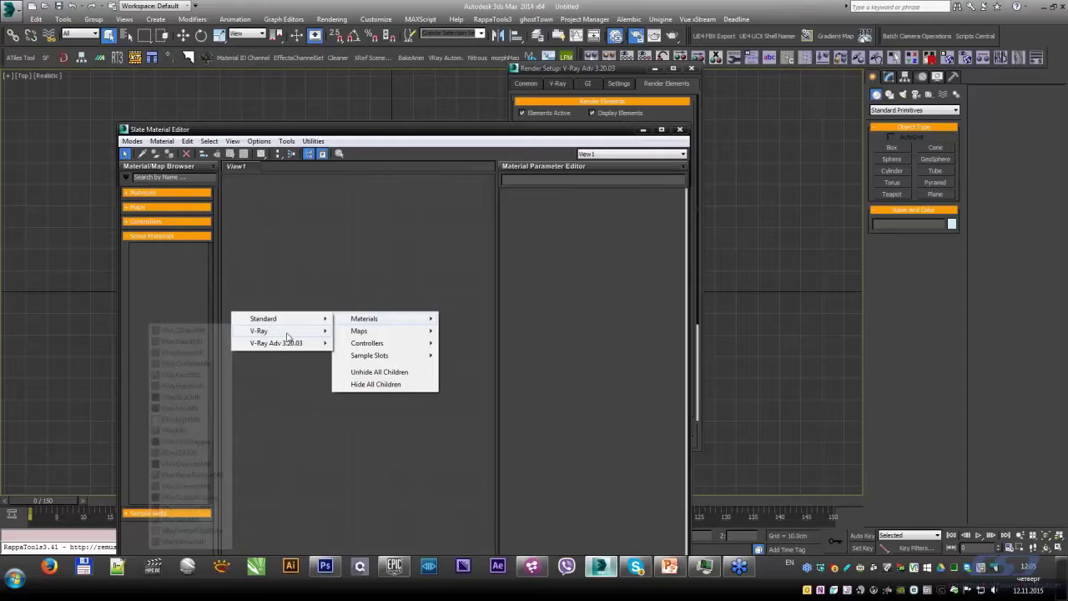
click(188, 430)
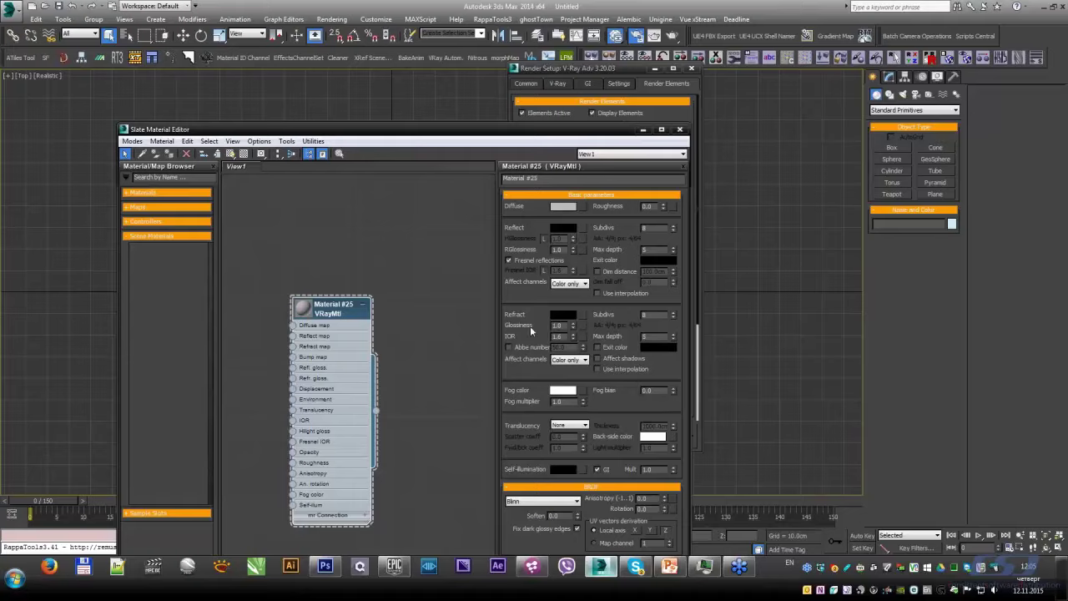
click(569, 360)
click(571, 377)
drag(584, 67, 647, 66)
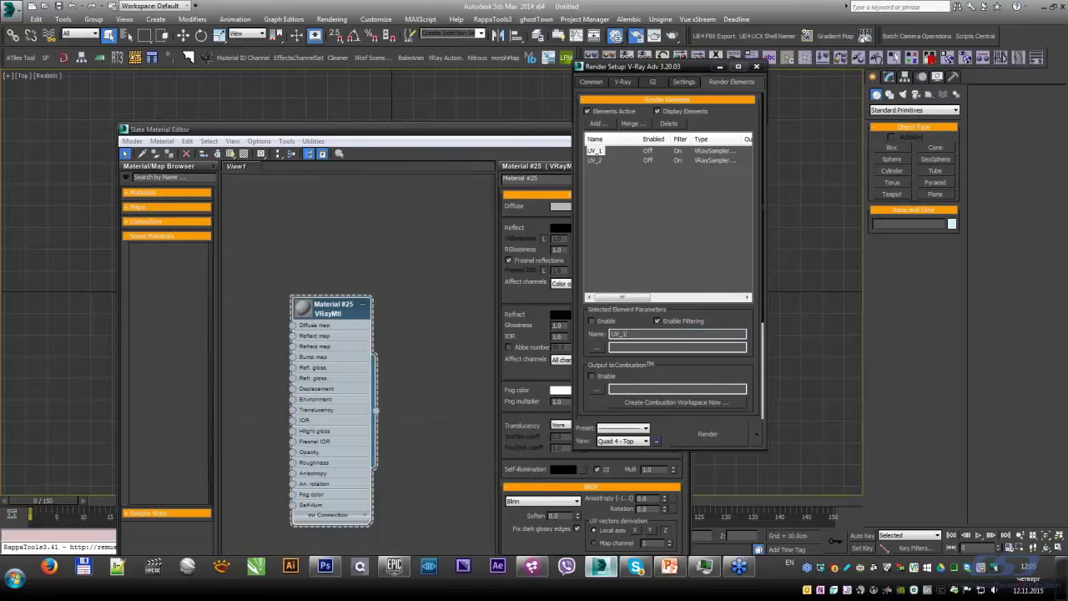
key(alt+shift)
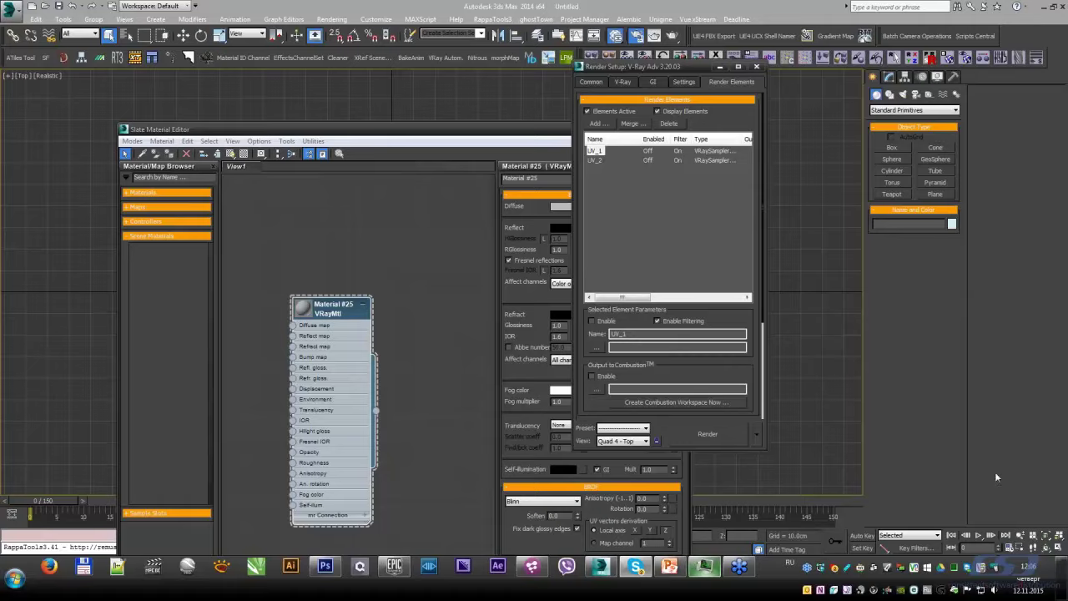
click(313, 572)
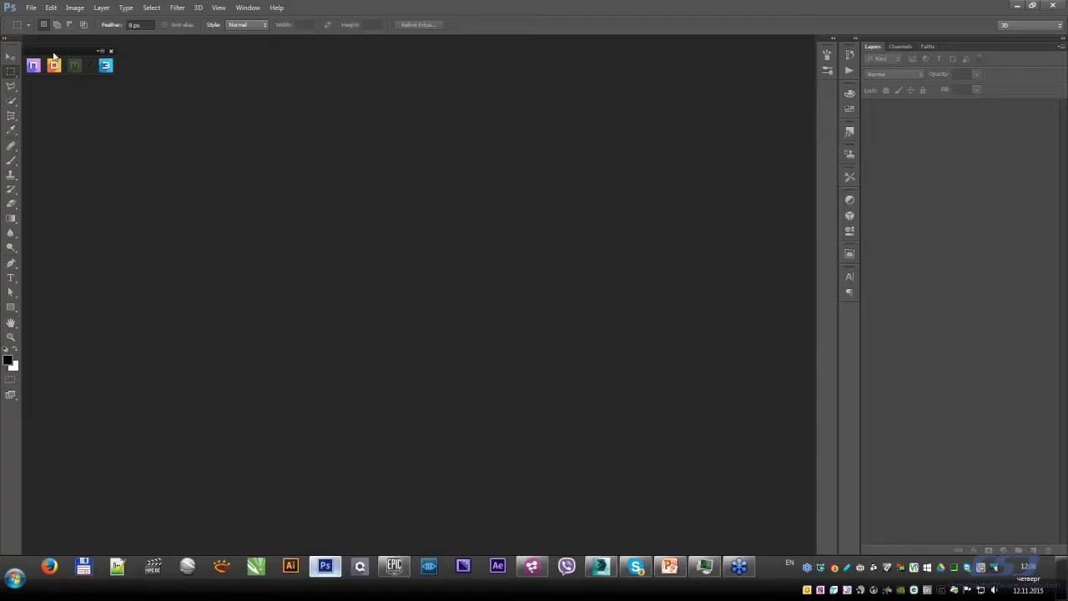
Step: Move the plugin launcher panel right and create a new NDO normal-map document, normal.psd
drag(53, 52, 83, 54)
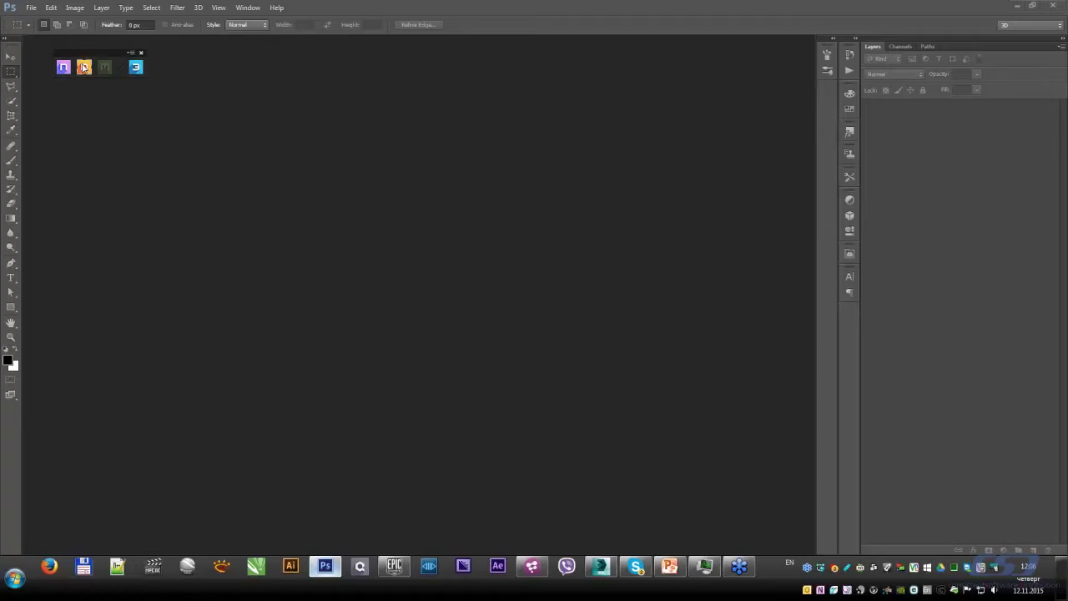
drag(99, 59, 120, 56)
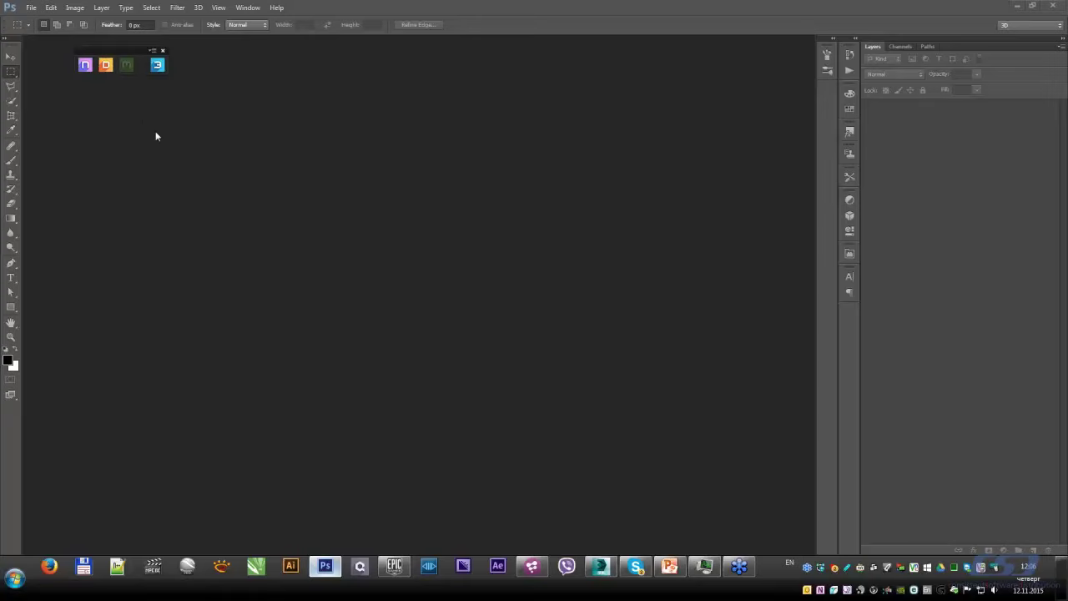
click(85, 65)
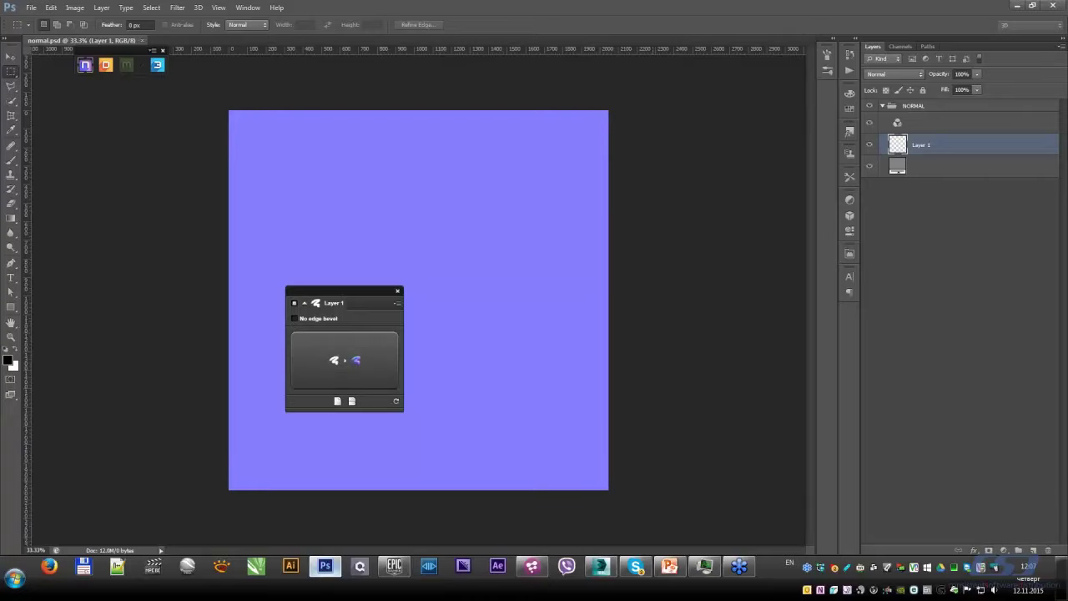
Step: Park the NDO Layer 1 panel at the upper left, activate it, and pick the Brush tool
mouse_move(343, 289)
mouse_down()
mouse_move(159, 174)
mouse_move(151, 148)
mouse_up()
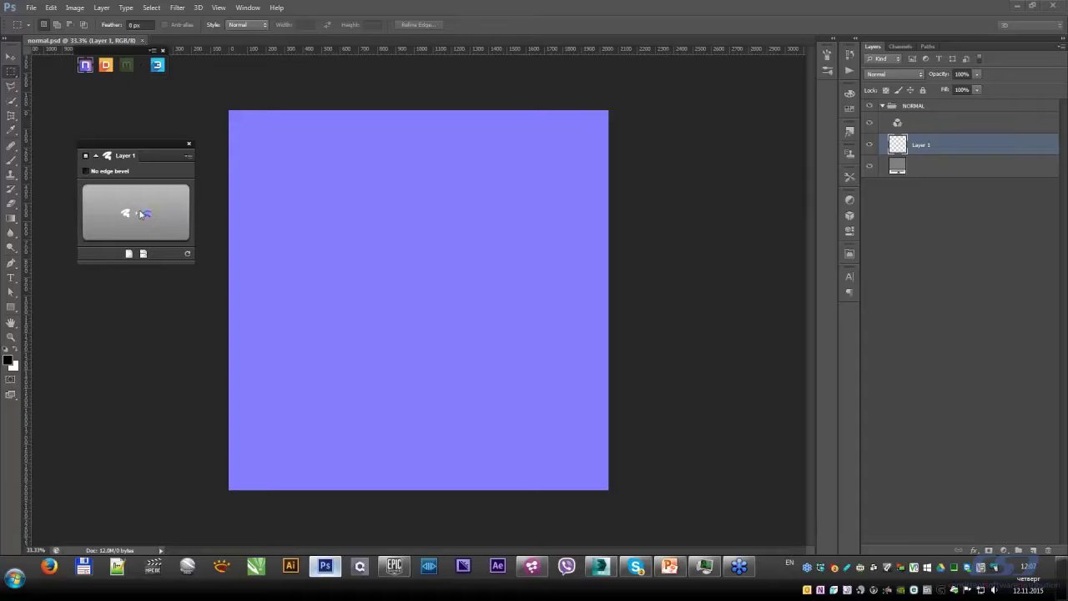
click(145, 209)
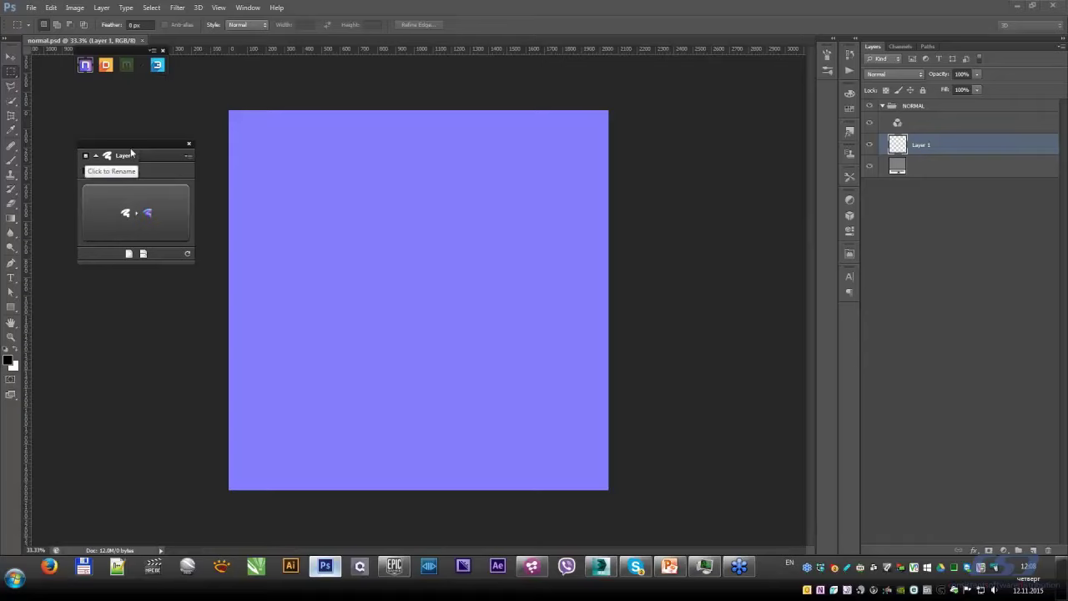
drag(131, 144, 121, 131)
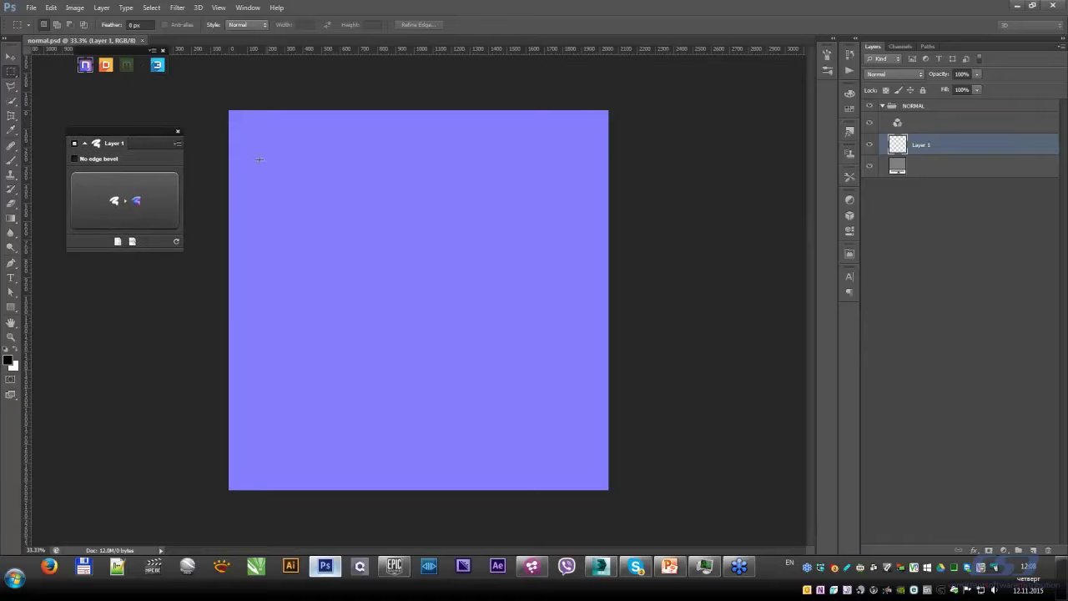
click(11, 159)
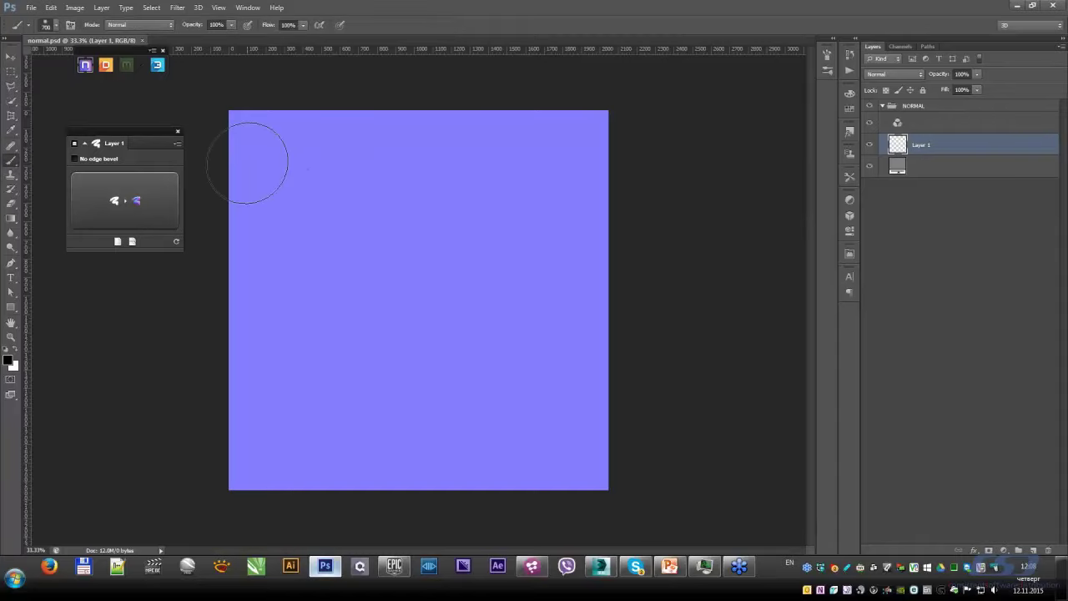
Step: Give the brush a hard 71 px tip, then paint and undo a test stroke
key(F5)
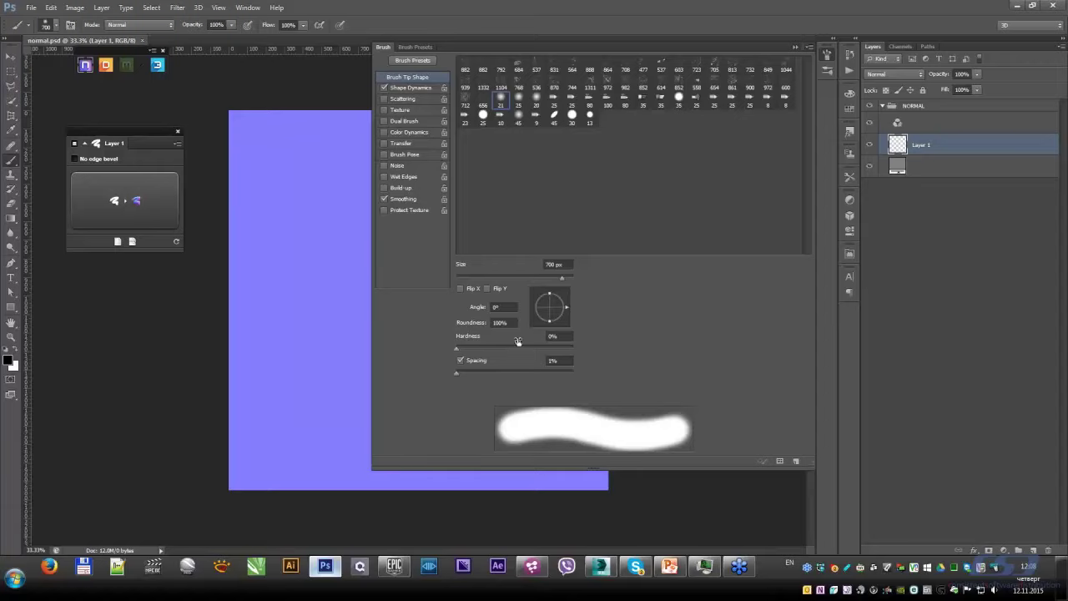
drag(562, 281, 498, 282)
mouse_move(456, 349)
mouse_down()
mouse_move(573, 349)
mouse_move(552, 347)
mouse_up()
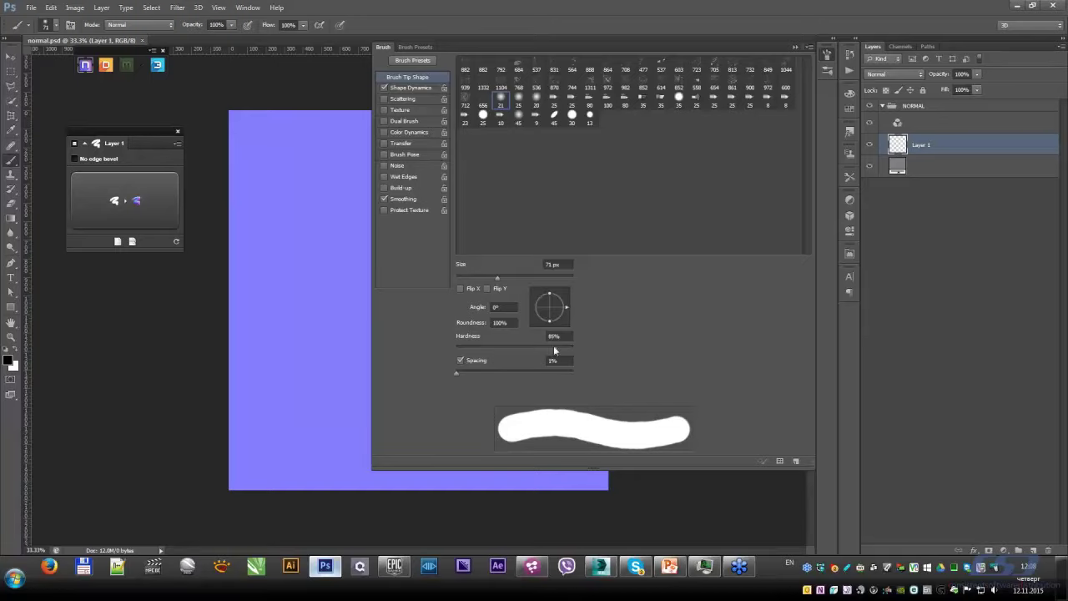
click(792, 49)
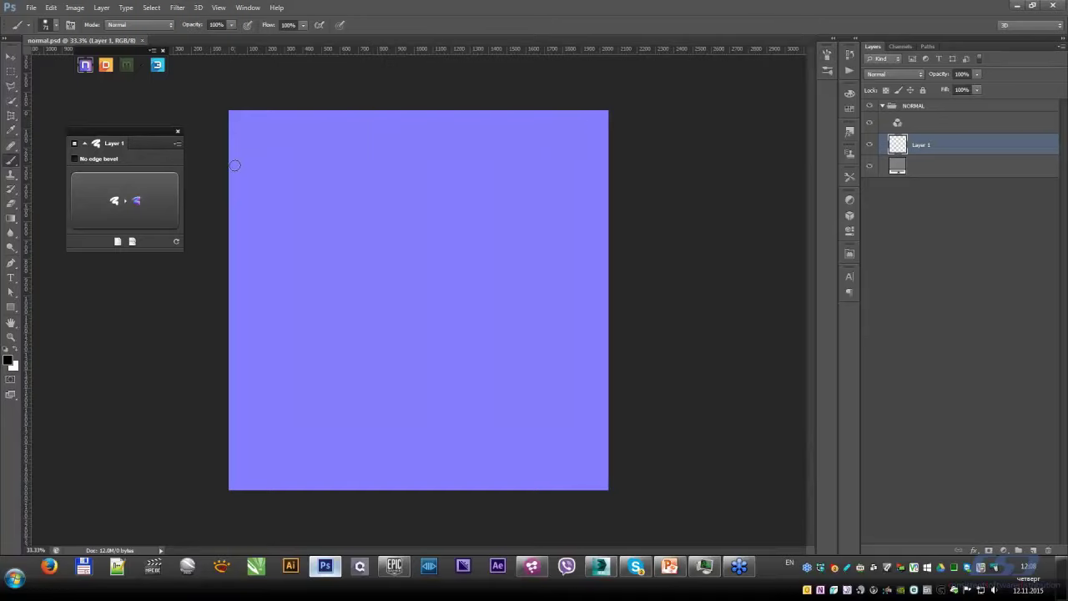
mouse_move(232, 171)
mouse_down()
mouse_move(504, 166)
mouse_move(556, 268)
mouse_move(577, 268)
mouse_up()
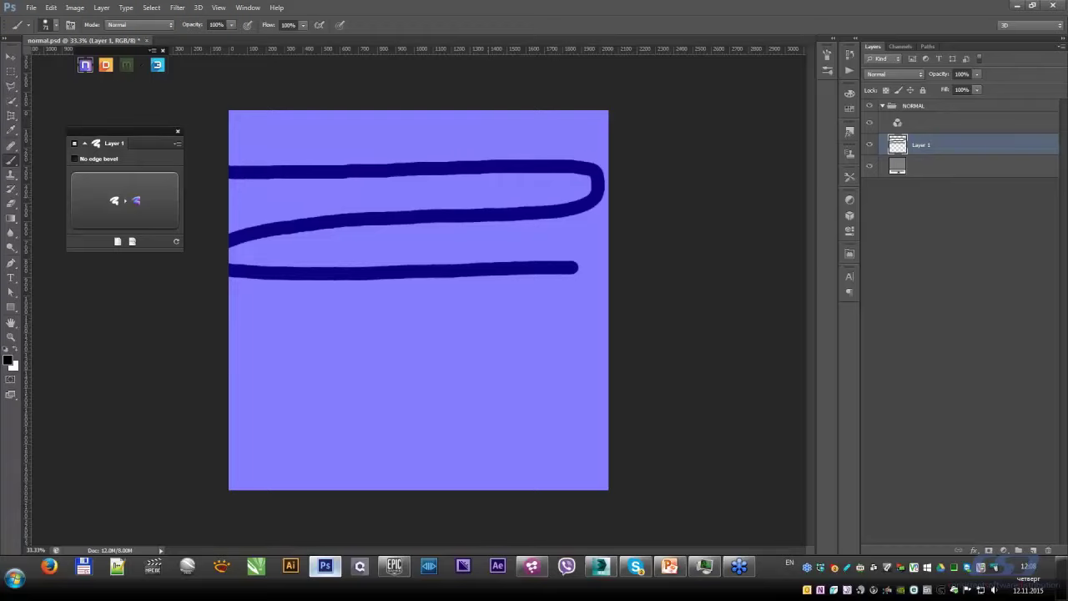
key(ctrl+z)
Step: Set the foreground colour to white and paint a white zigzag stroke across the canvas
click(7, 359)
text(ffffff)
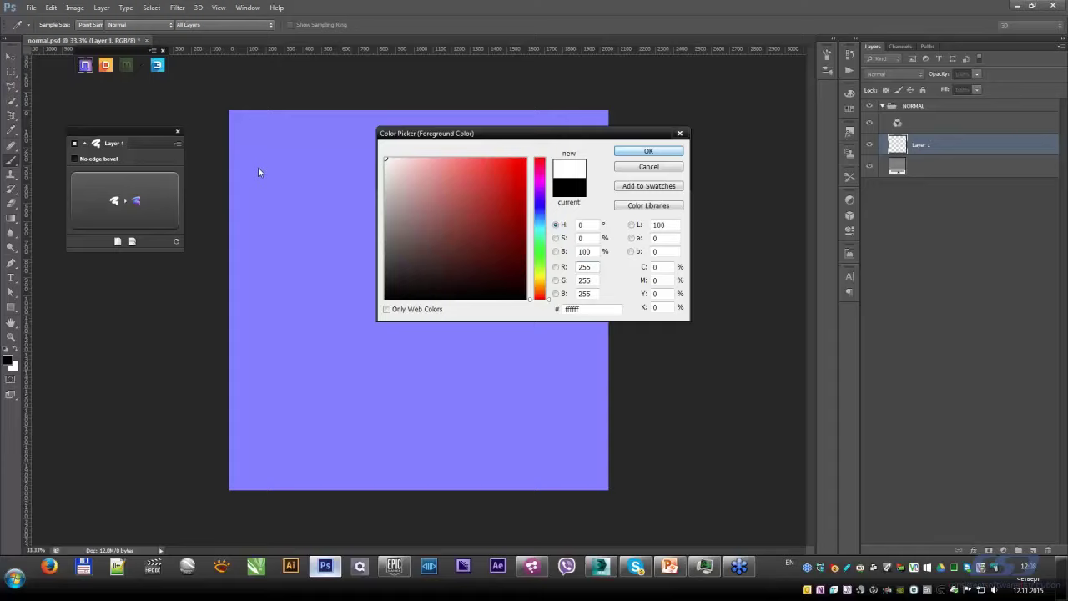
key(Return)
key(b)
mouse_move(217, 151)
mouse_down()
mouse_move(495, 148)
mouse_move(547, 182)
mouse_move(278, 220)
mouse_move(234, 278)
mouse_move(465, 275)
mouse_move(539, 289)
mouse_up()
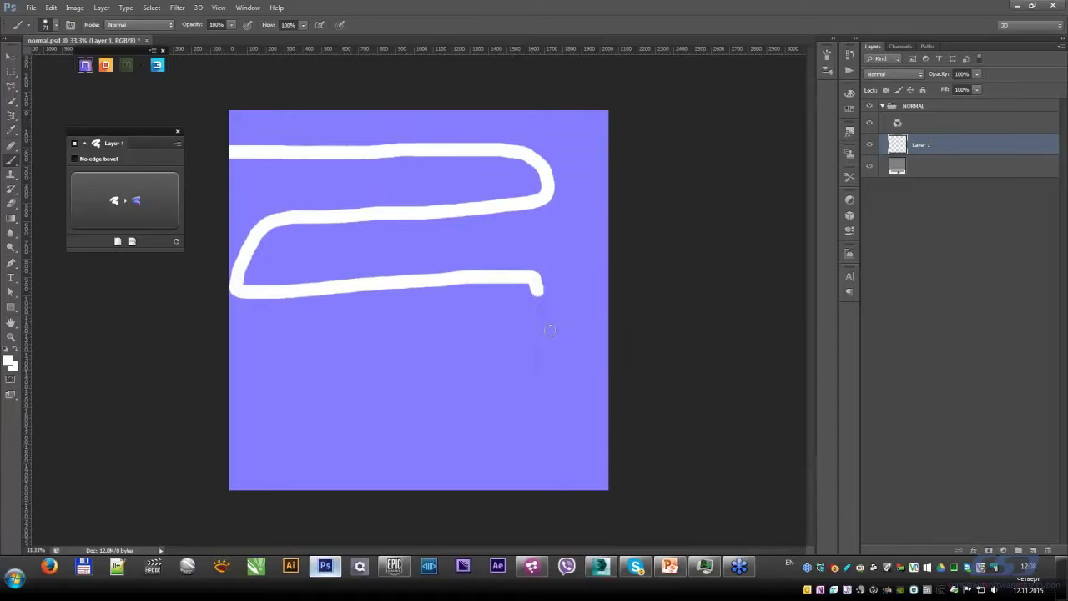
drag(549, 330, 86, 414)
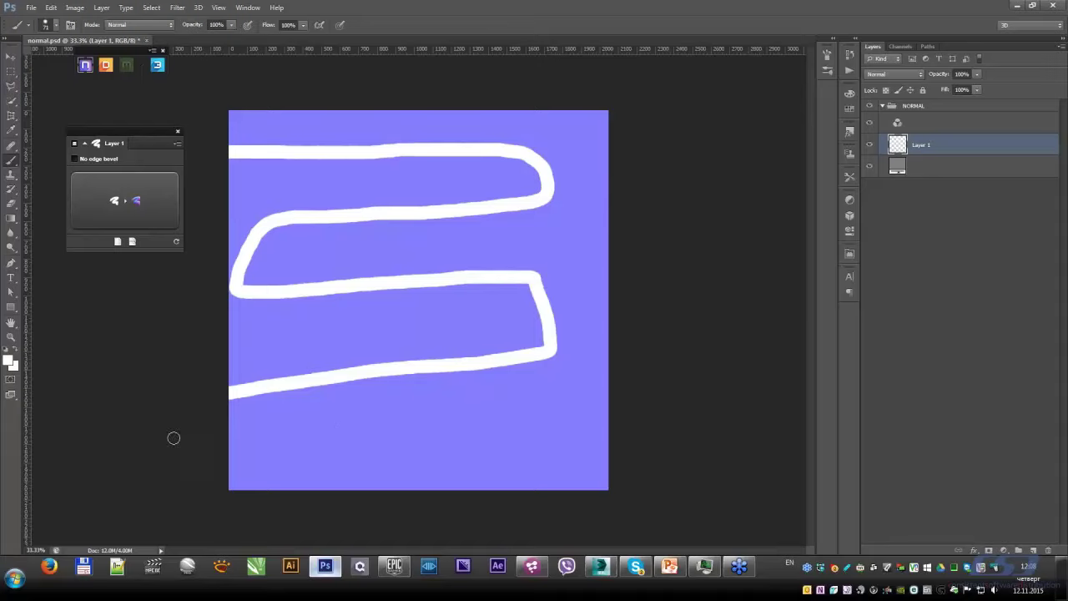
Step: Paint three horizontal lines along the canvas bottom and three dots near the top stroke
drag(224, 441, 617, 441)
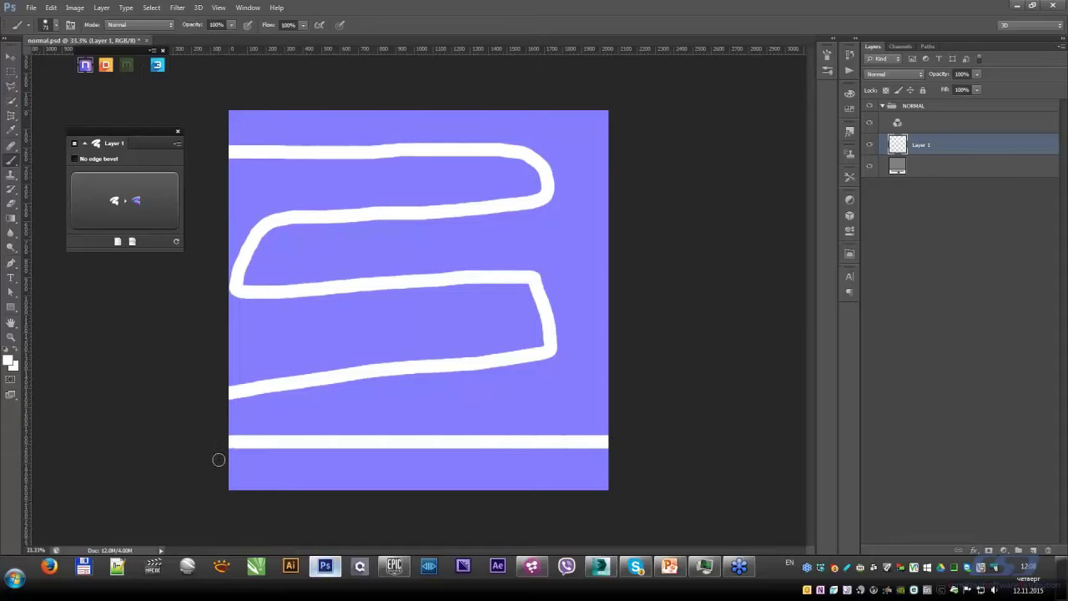
drag(220, 458, 835, 462)
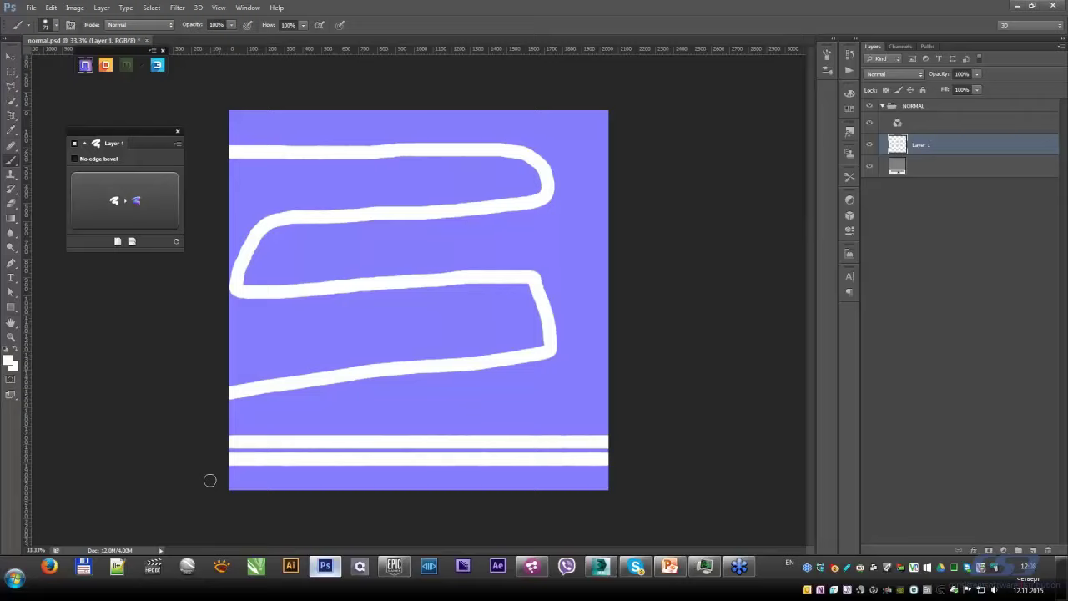
shift+drag(210, 480, 691, 470)
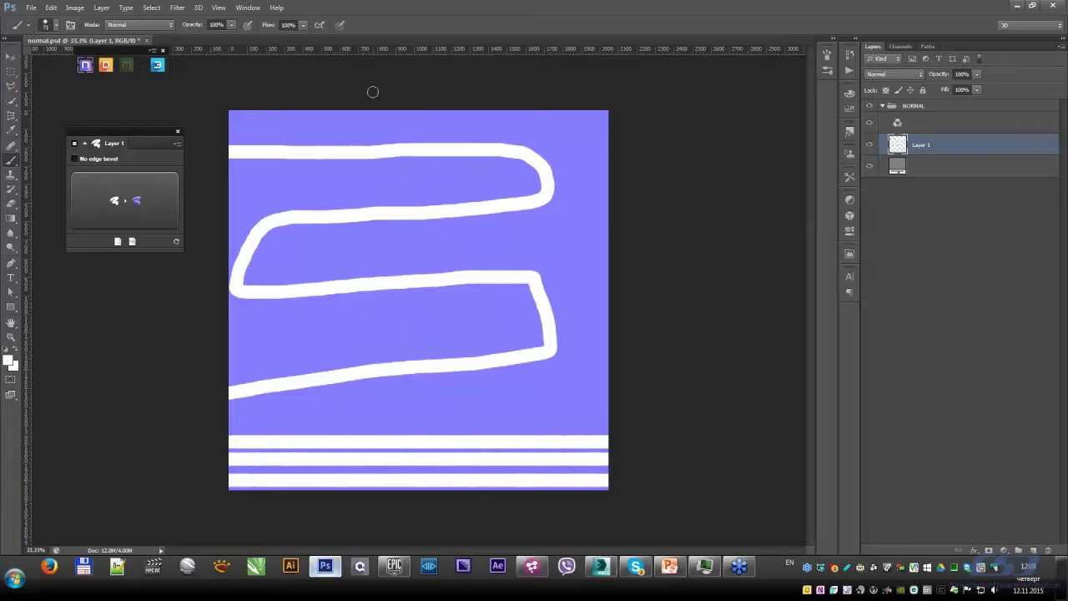
click(341, 178)
click(385, 177)
click(454, 176)
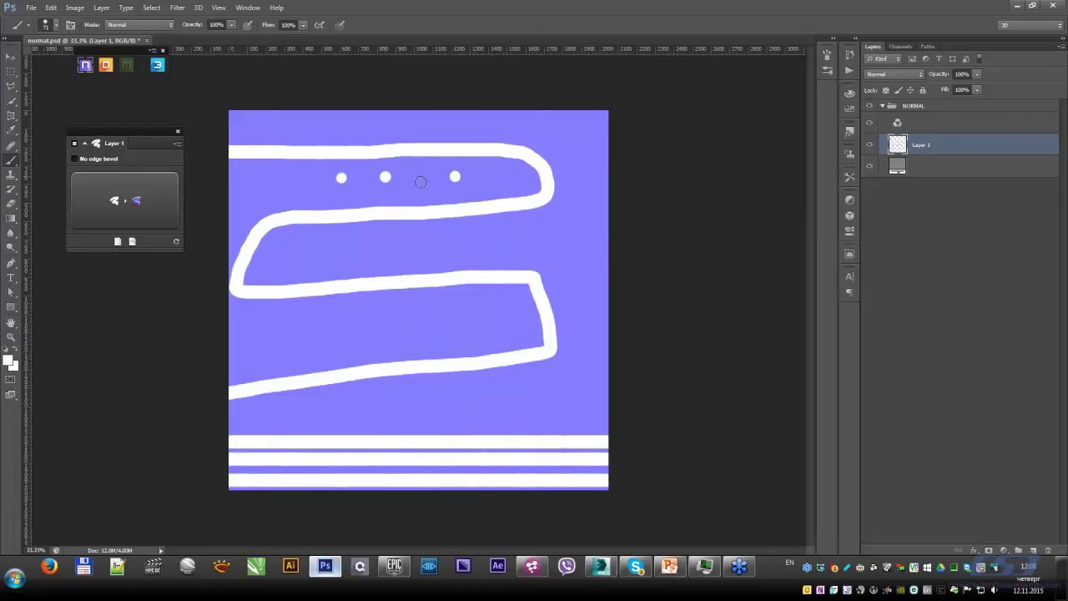
Step: Convert the white strokes into bevelled normal-map edges and open the 3DO sphere preview
click(124, 199)
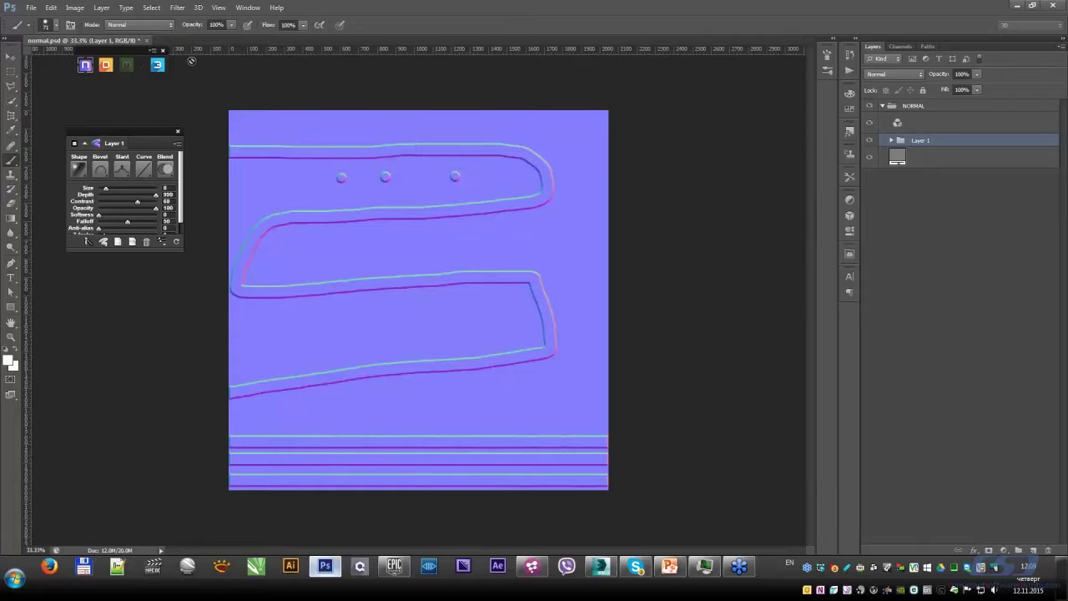
click(157, 65)
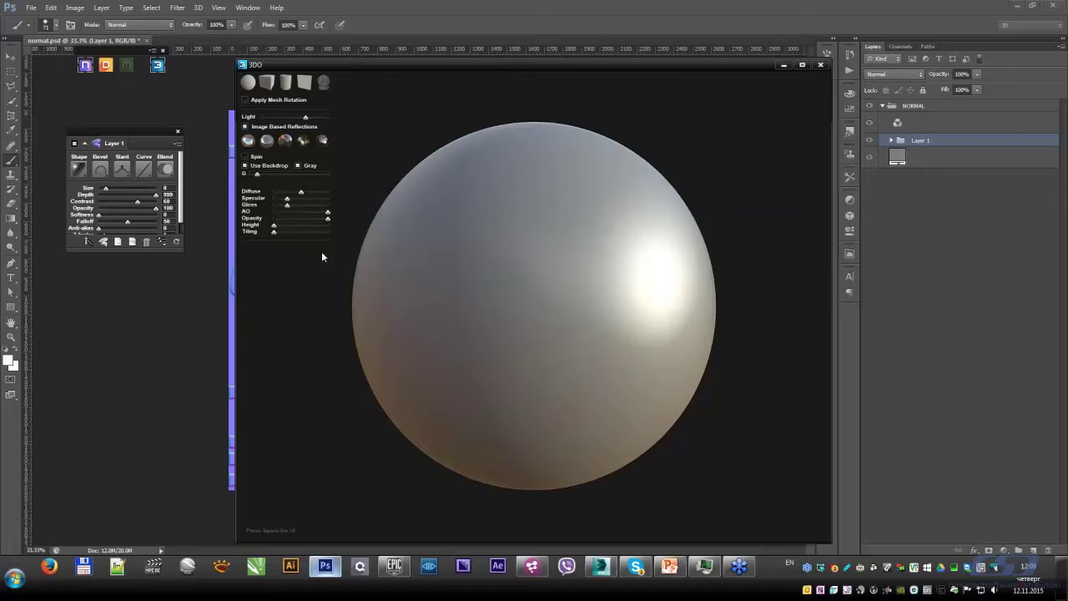
Step: Switch the 3DO preview to a rounded cube, refresh it, and rotate to its front face
click(267, 81)
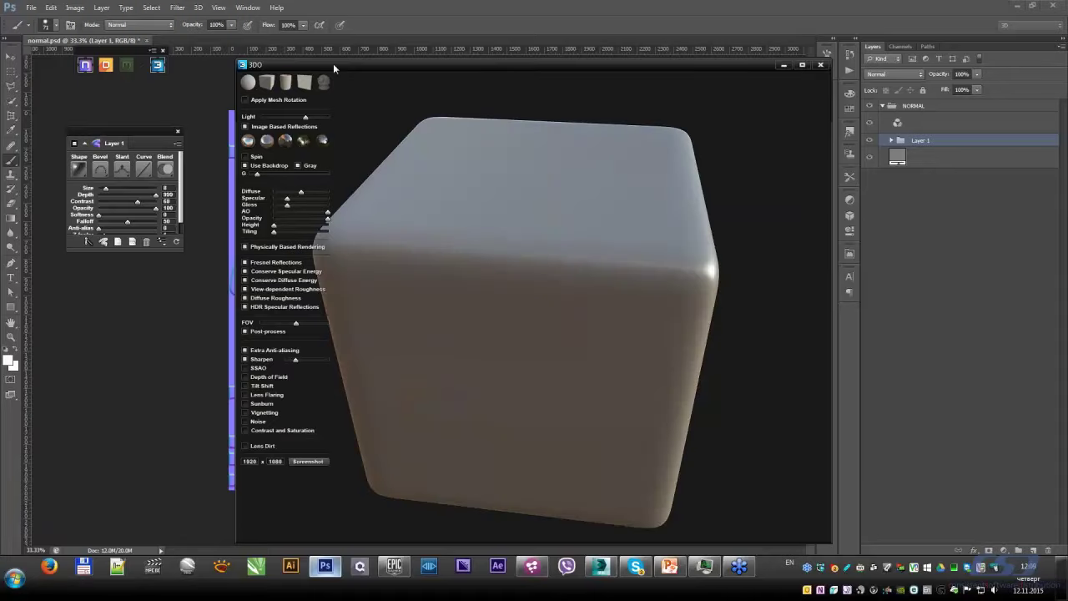
drag(333, 64, 484, 39)
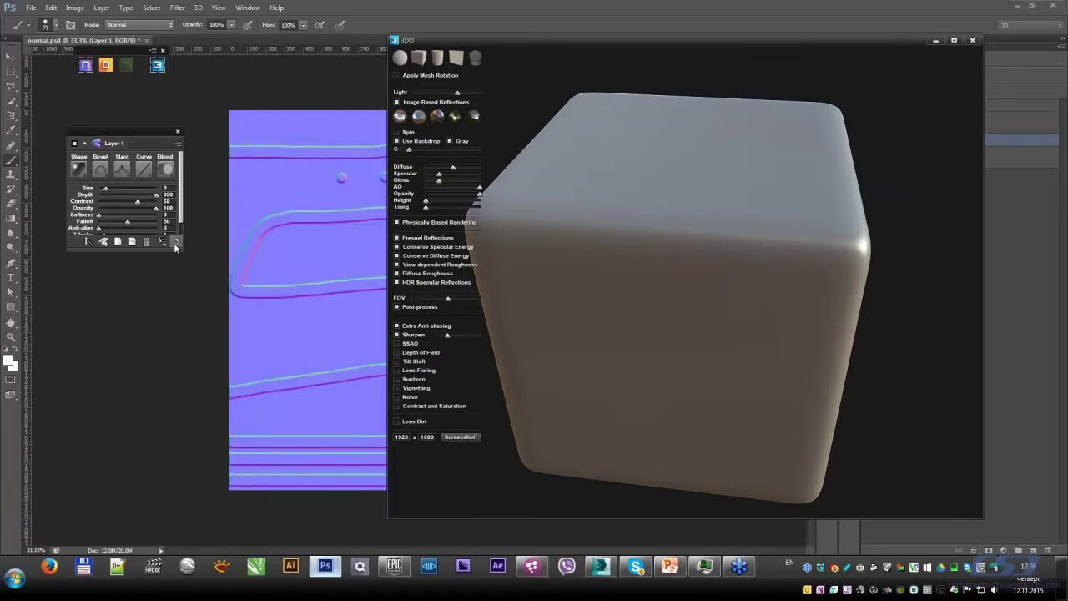
click(175, 243)
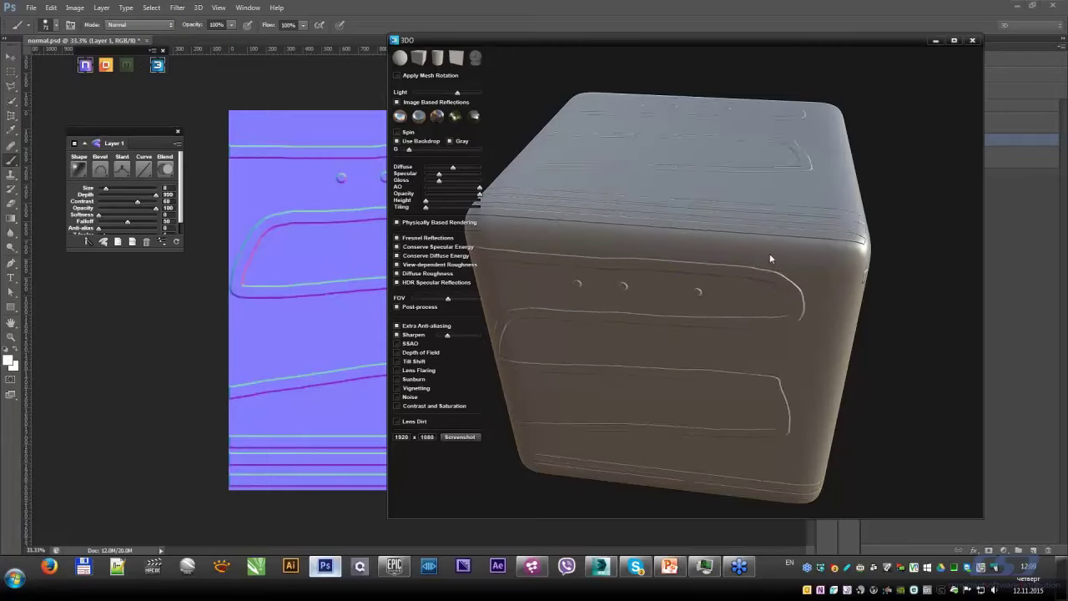
mouse_move(757, 292)
mouse_down()
mouse_move(653, 187)
mouse_move(681, 255)
mouse_move(515, 219)
mouse_move(551, 238)
mouse_move(315, 248)
mouse_up()
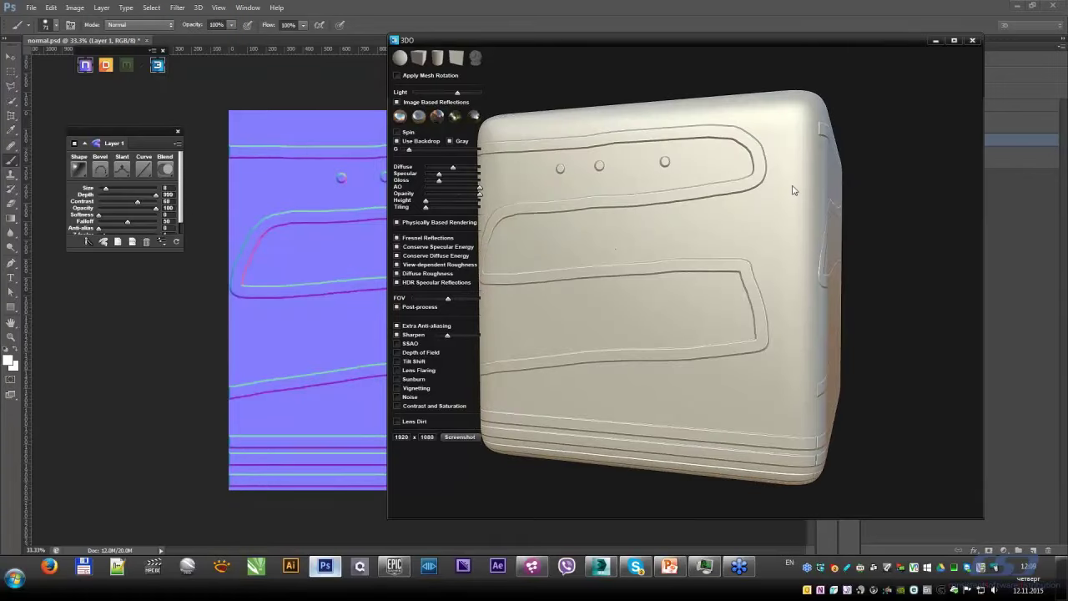
Step: Widen the bevel Size, change the Slant, and set the bevel Curve to Half Round
drag(106, 188, 113, 192)
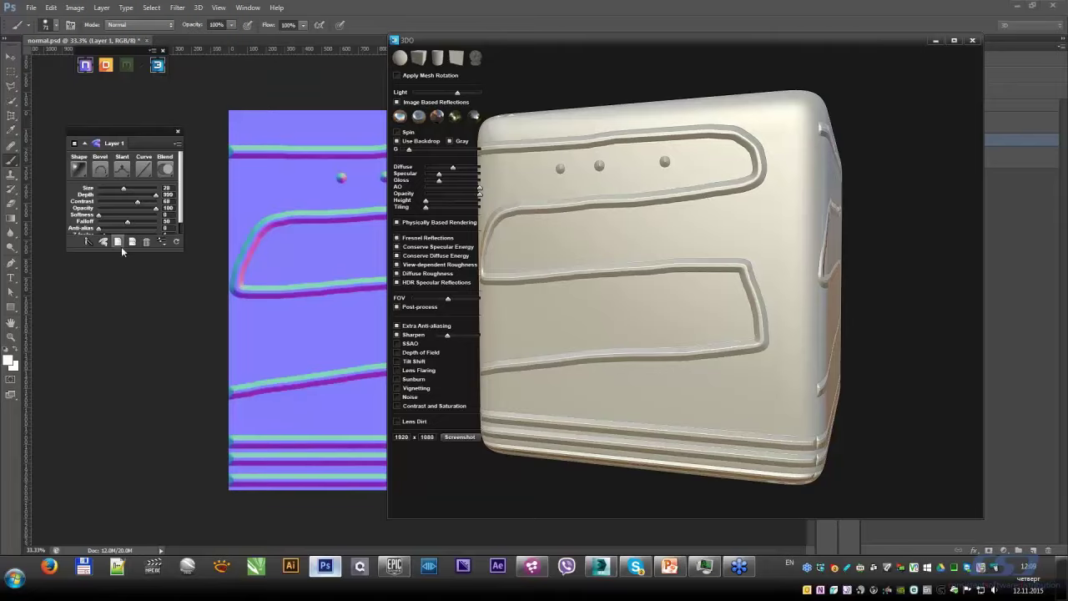
drag(122, 250, 122, 293)
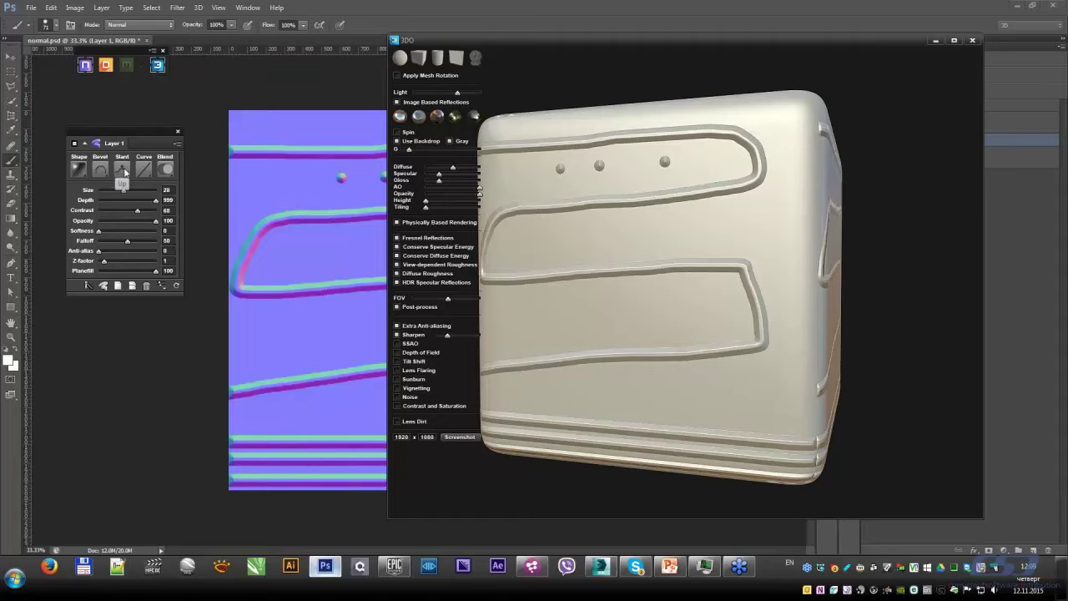
click(126, 171)
click(126, 172)
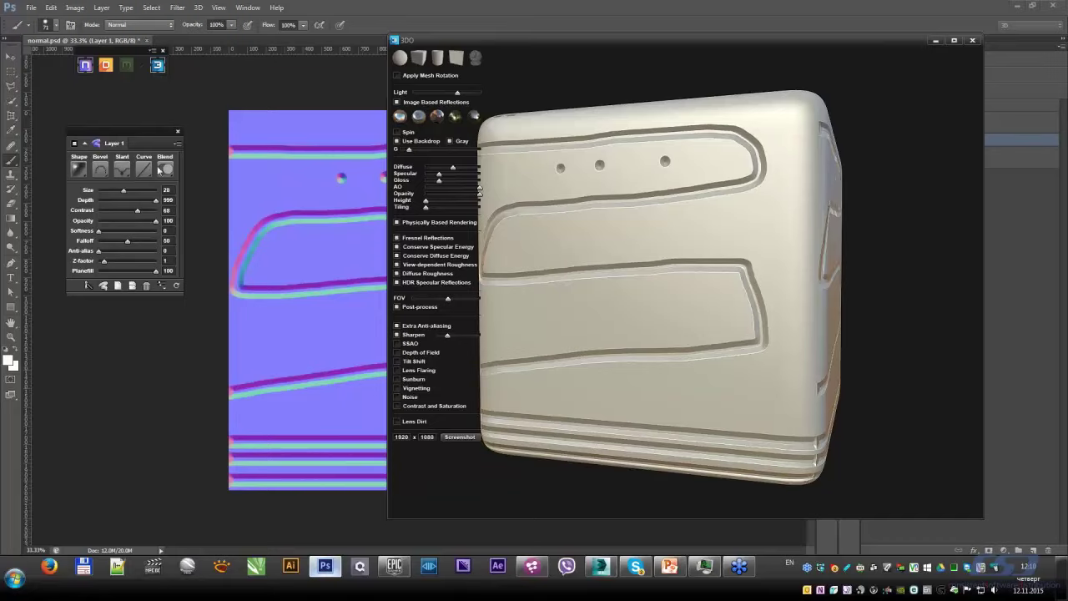
click(148, 172)
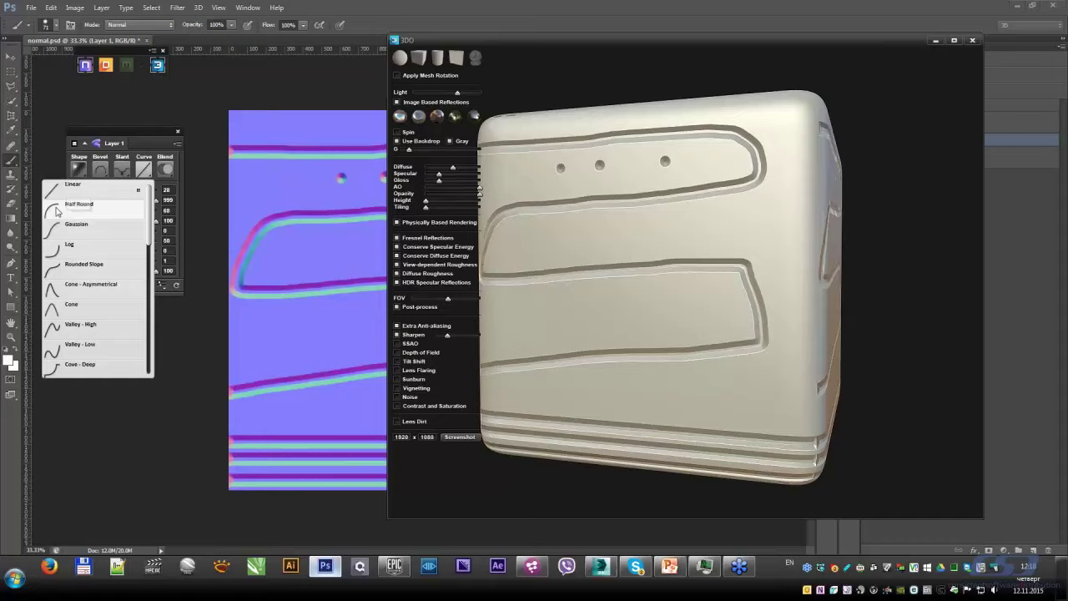
click(96, 215)
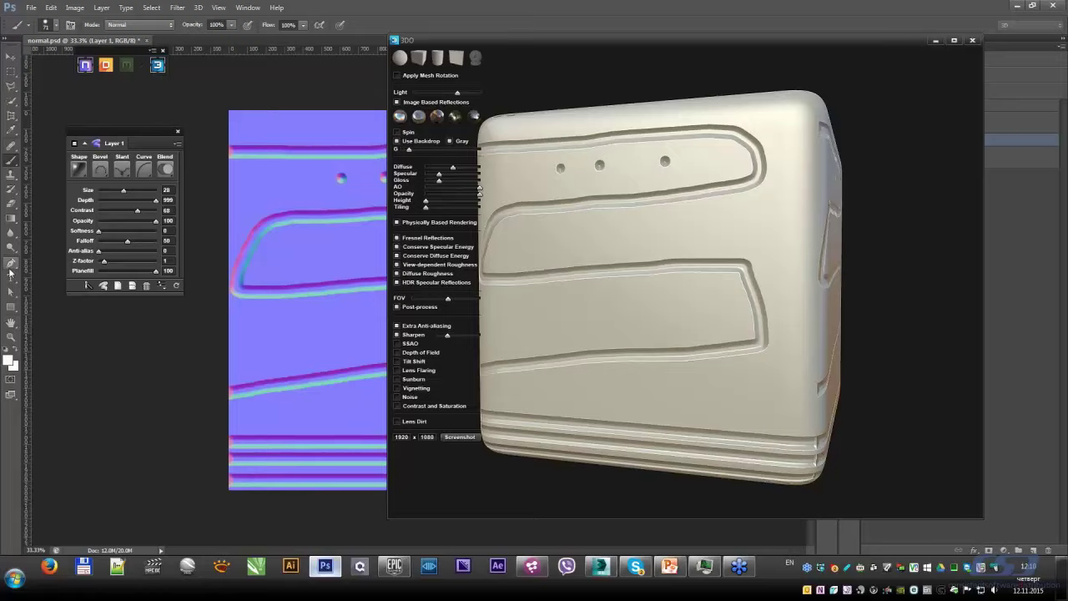
Step: Draw a straight Pen line across the canvas top, creating a new Shape 1 layer
click(10, 265)
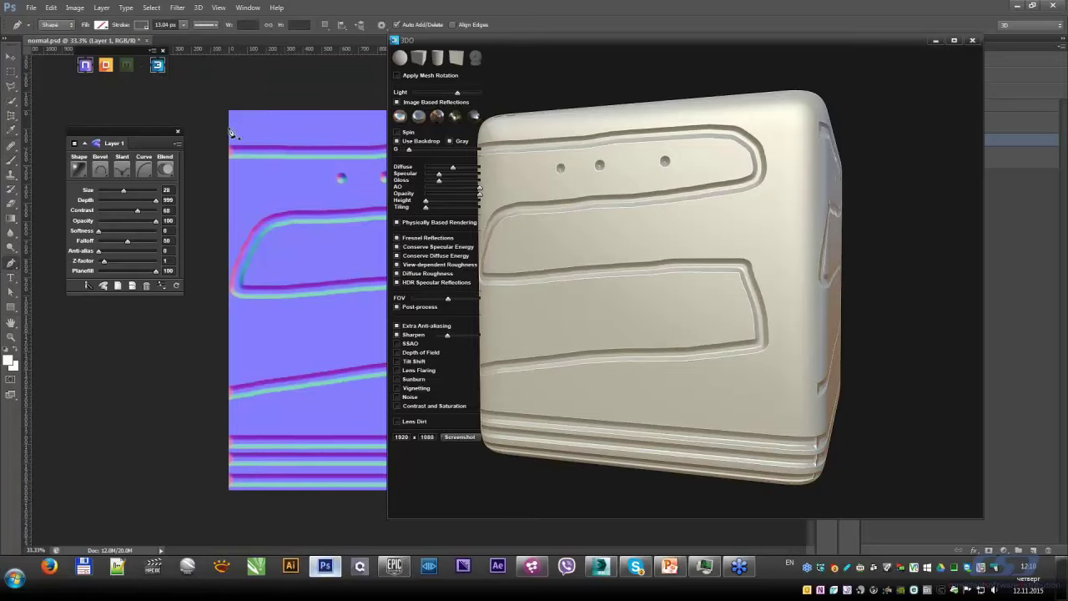
drag(887, 46, 1066, 146)
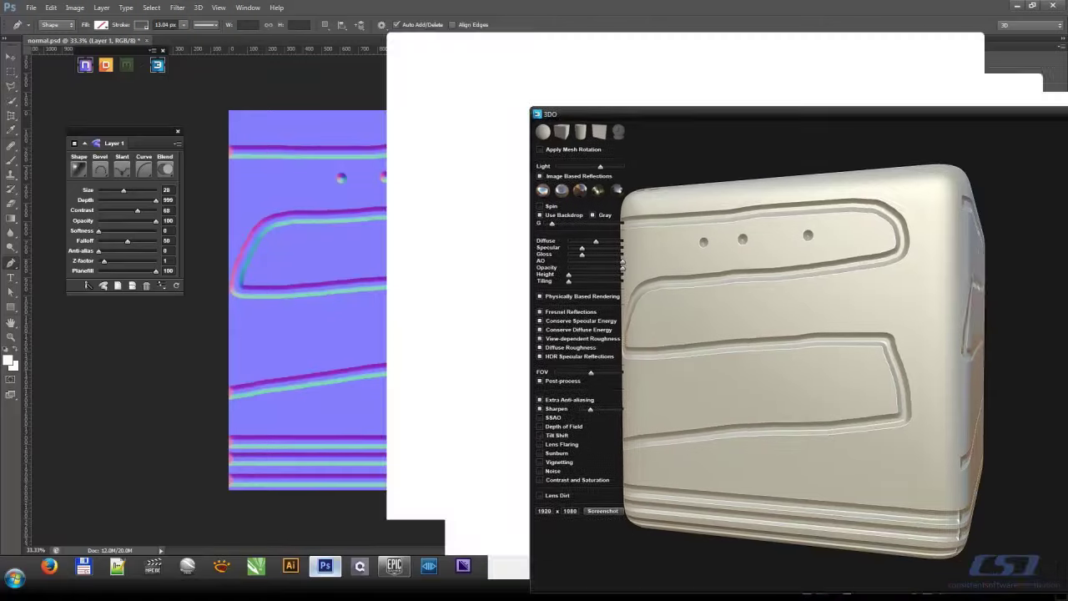
click(226, 127)
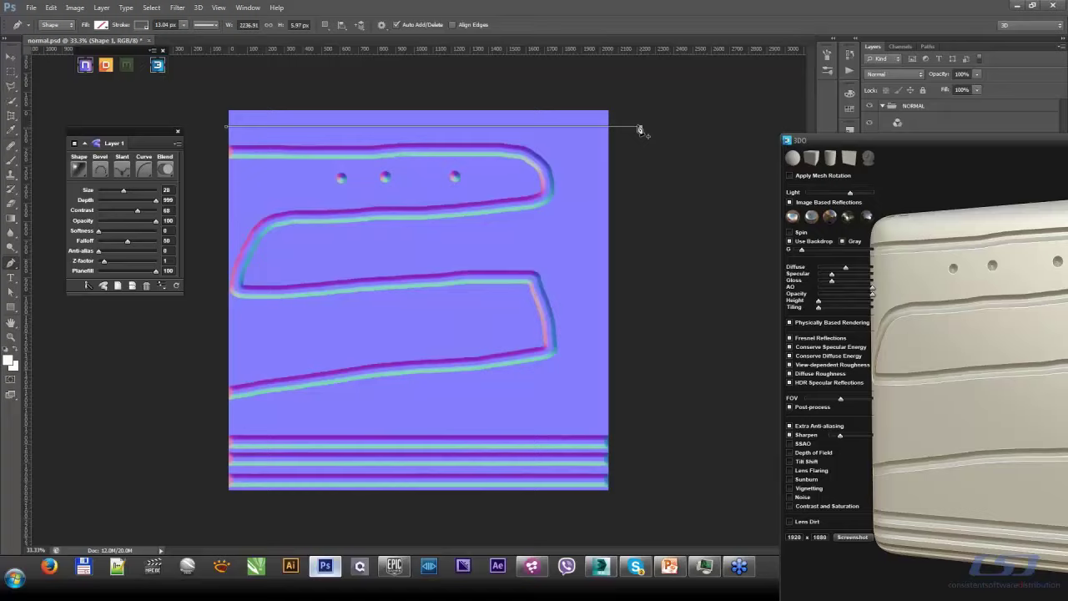
click(641, 126)
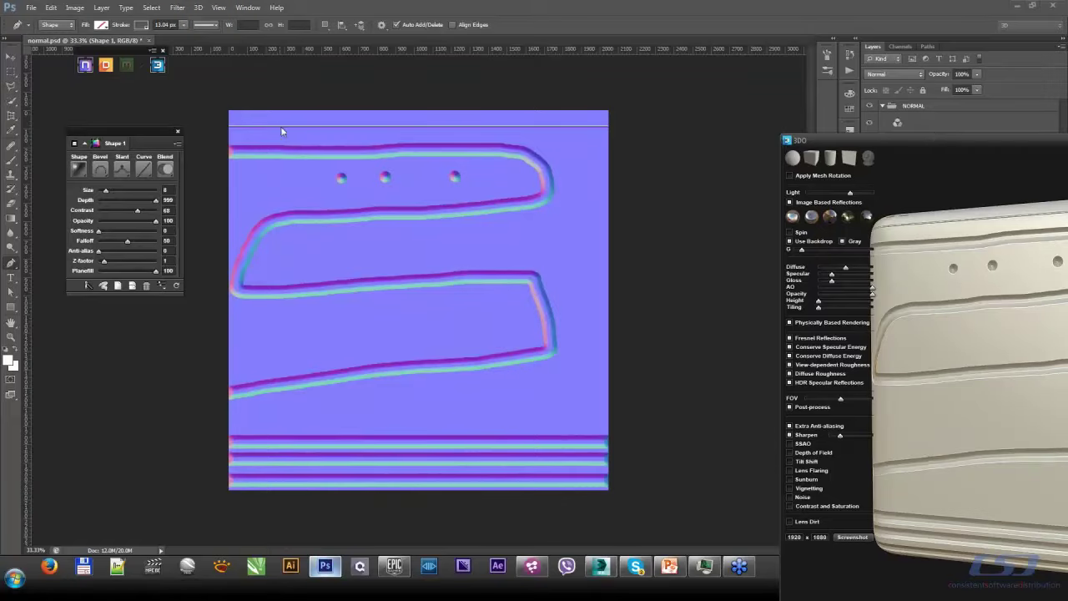
double_click(930, 143)
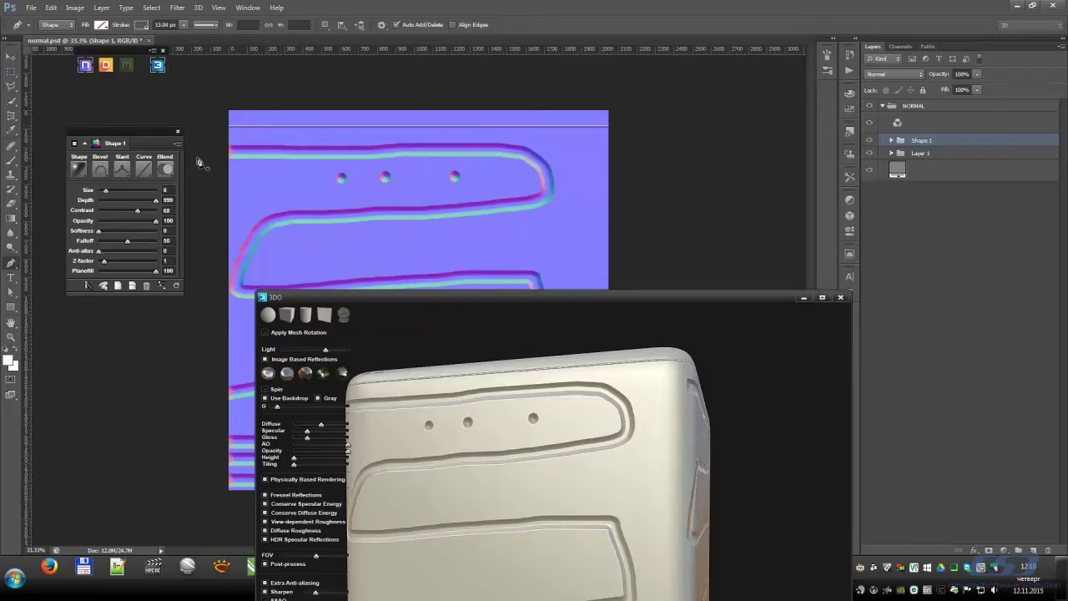
Step: Lower Shape 1's amount in the NORMAL group and minimize the 3DO preview window
click(926, 124)
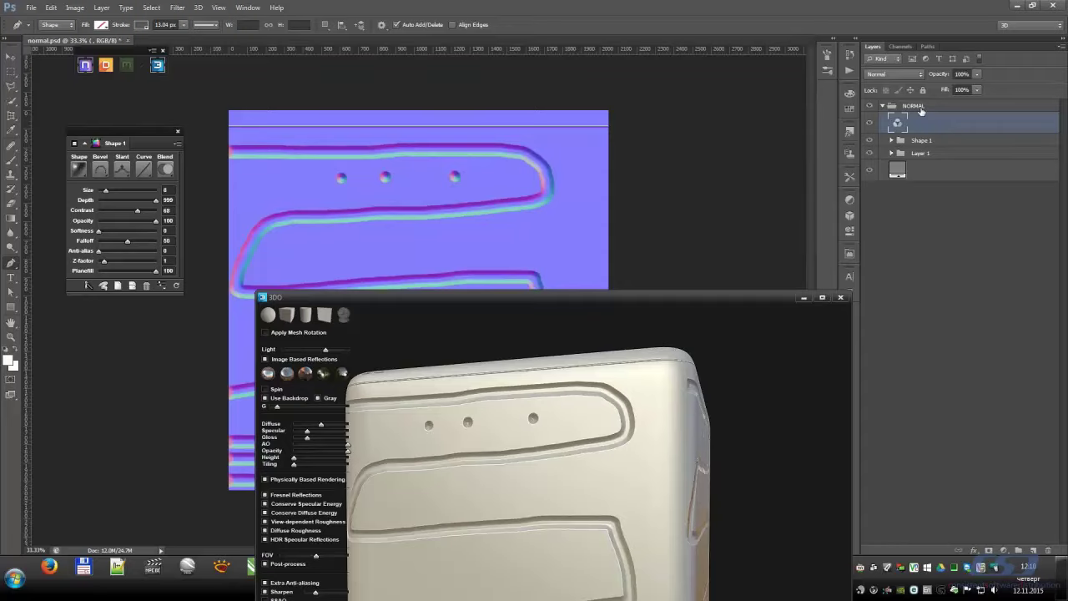
click(920, 107)
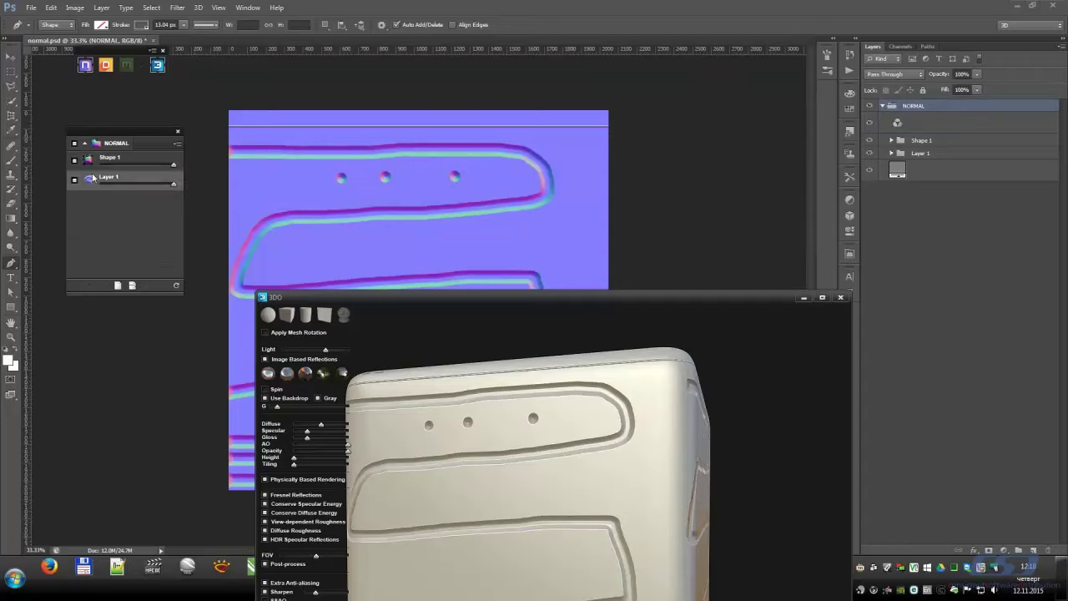
mouse_move(151, 166)
mouse_down()
mouse_move(130, 169)
mouse_move(170, 165)
mouse_up()
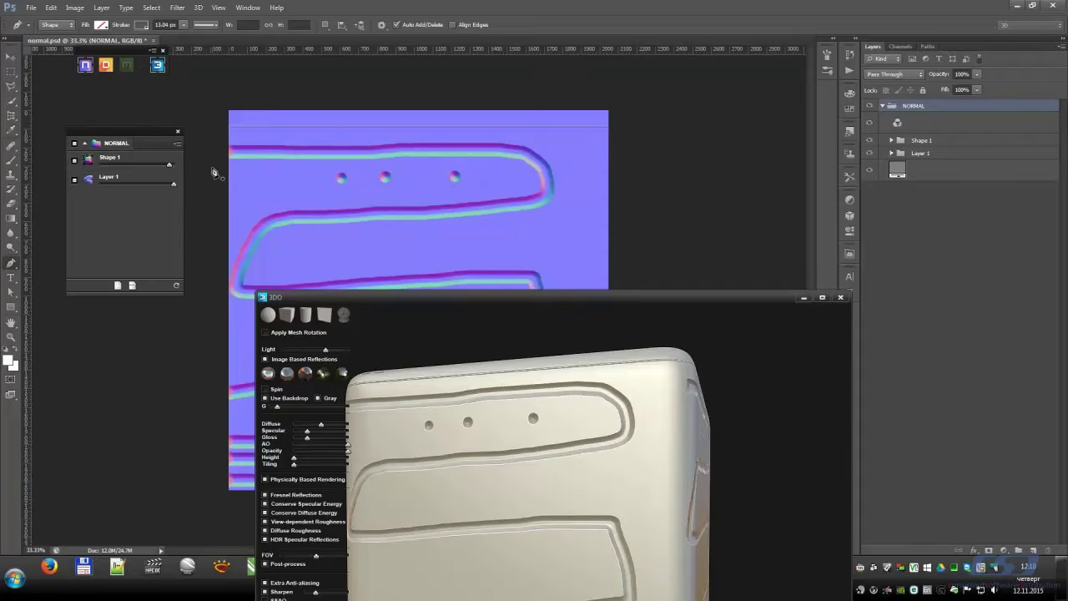
drag(507, 297, 430, 106)
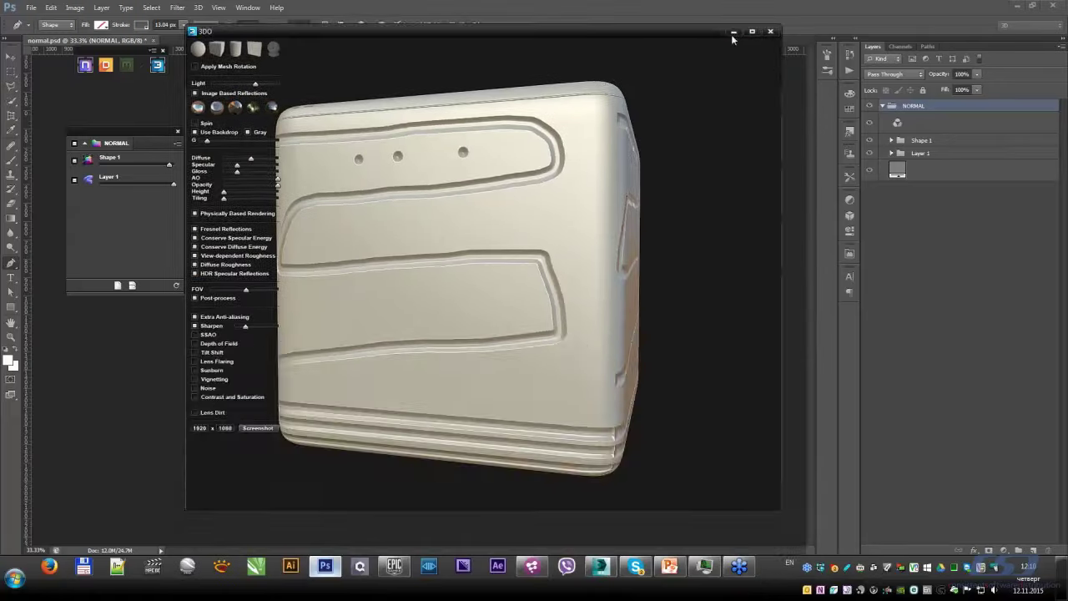
click(731, 33)
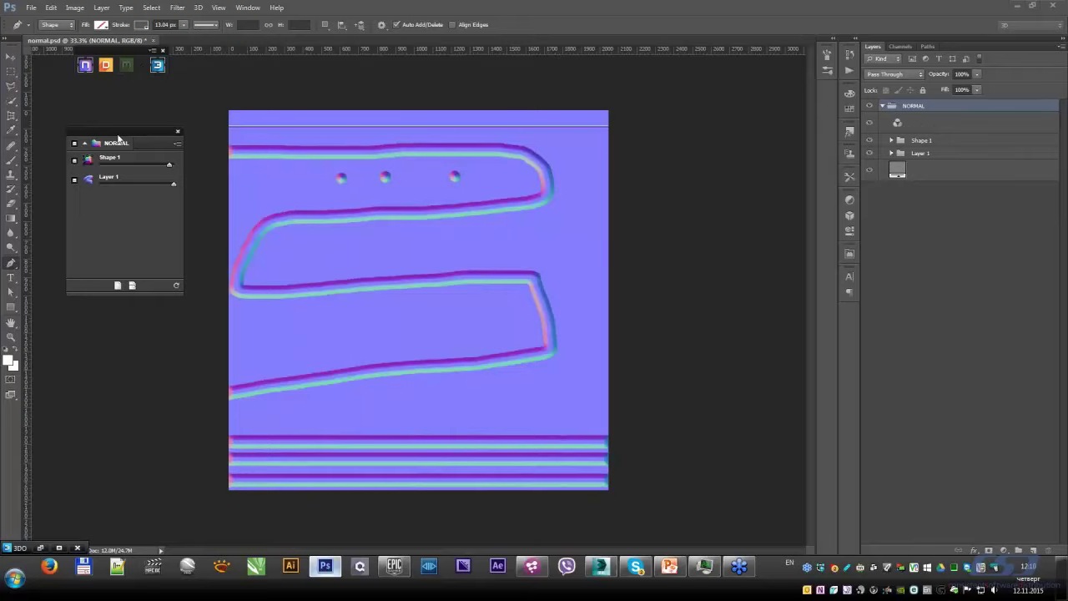
drag(119, 140, 114, 133)
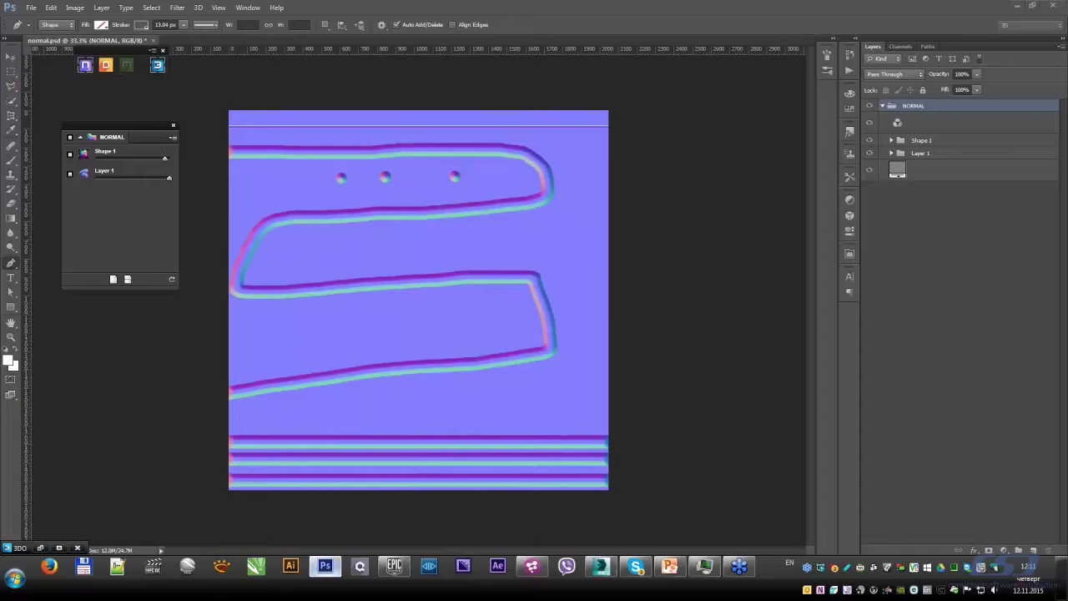
Step: Close the NDO options menu and open Windows Explorer to locate Bark_Birch_1k_d.tga
click(174, 139)
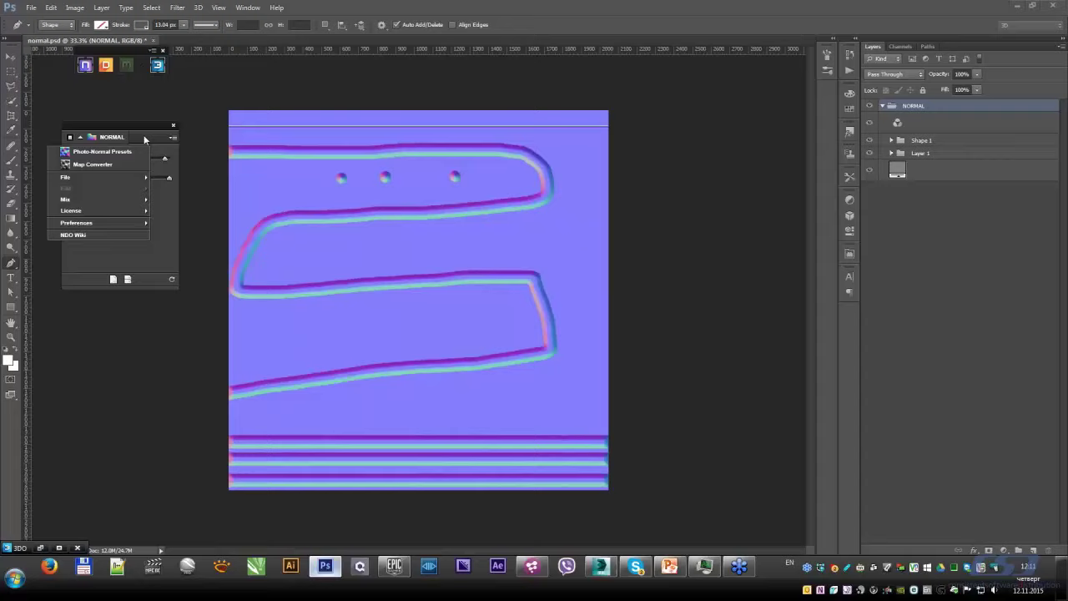
click(240, 96)
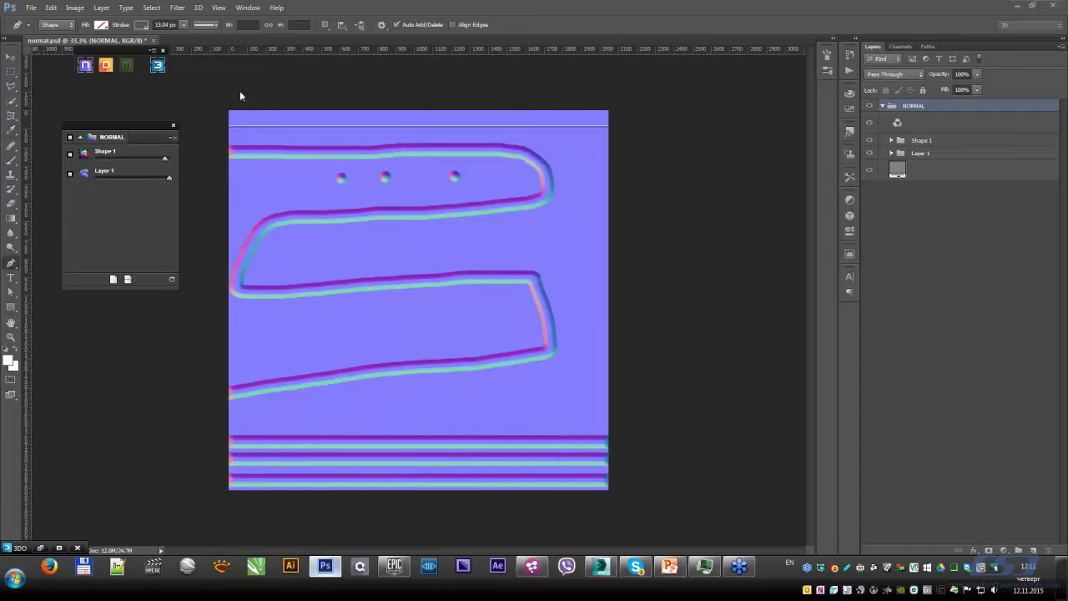
right_click(181, 39)
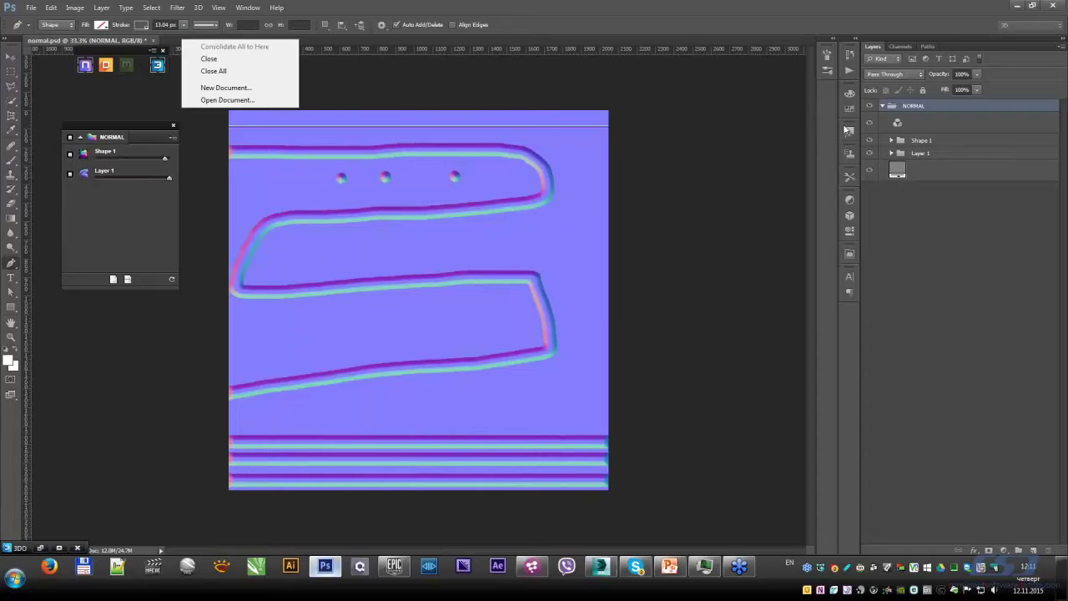
key(Escape)
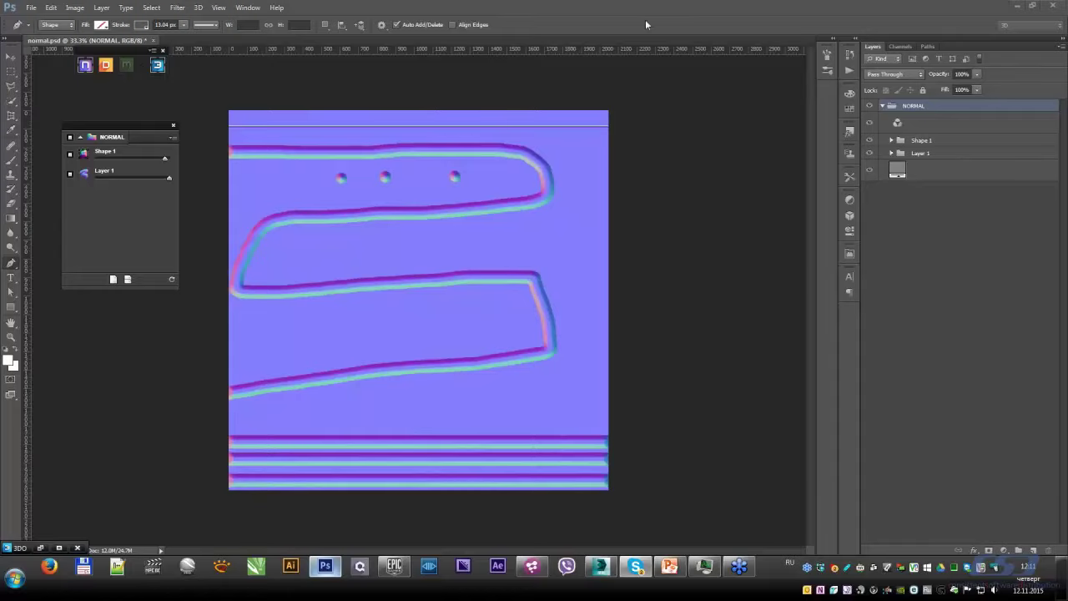
key(super+e)
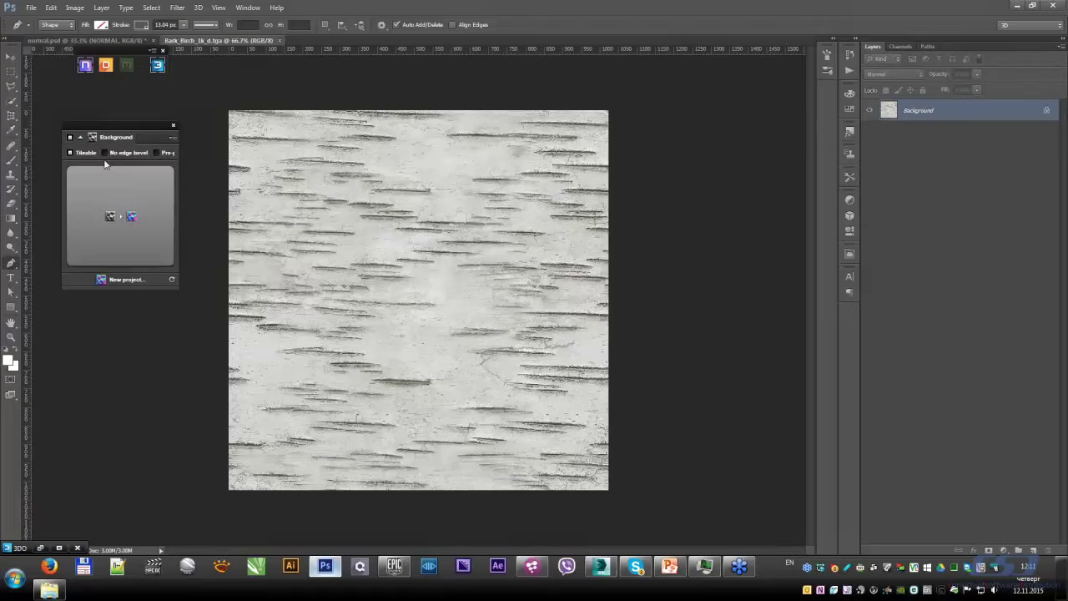
Step: Generate a Pine Bark normal map from the bark photo using the Photo-Normal presets
click(171, 138)
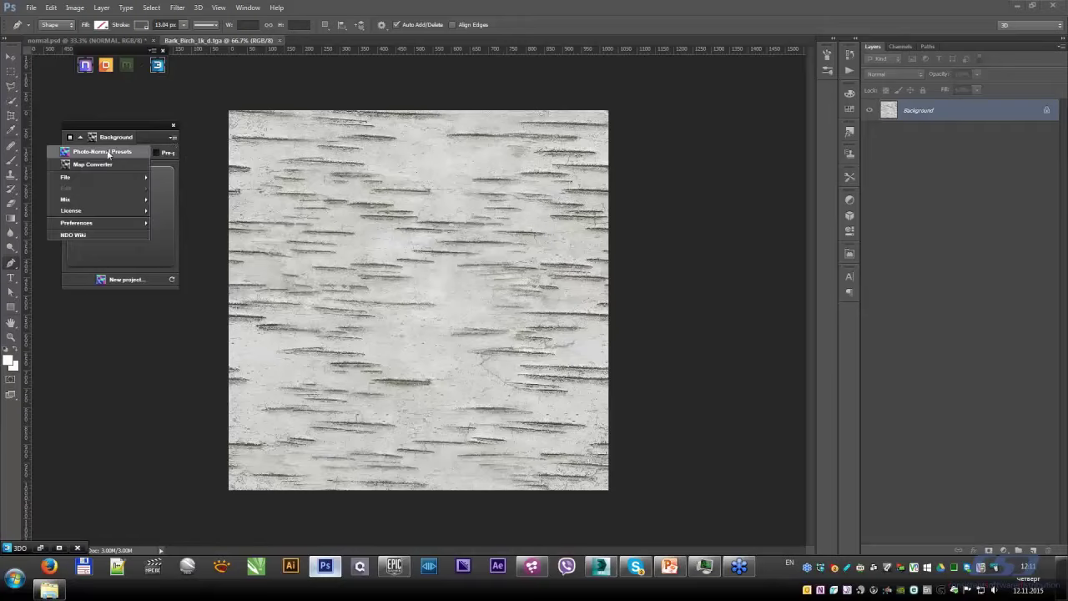
key(Return)
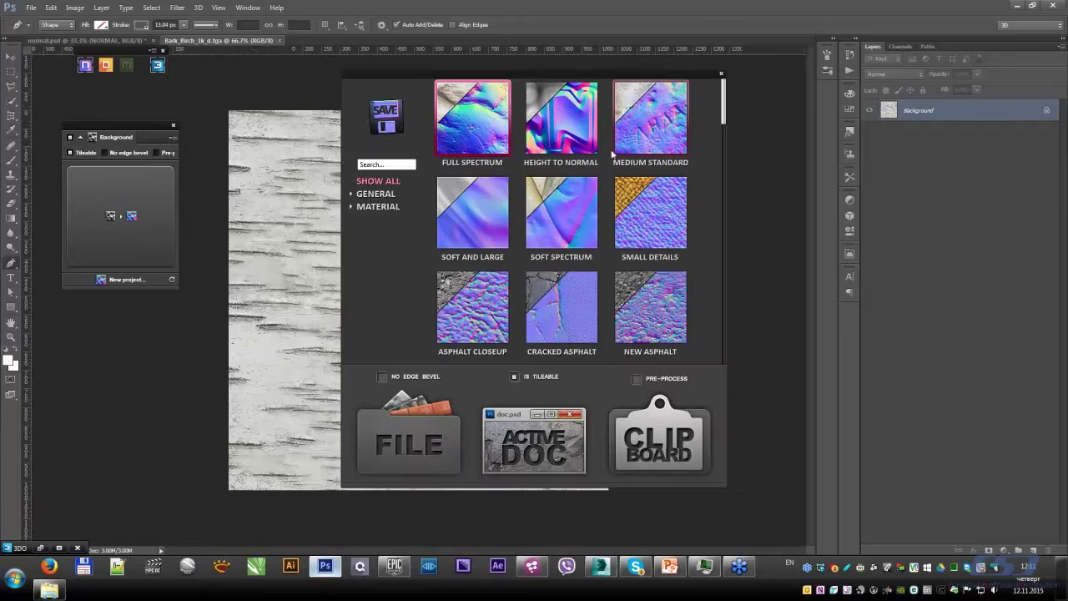
drag(722, 104, 722, 195)
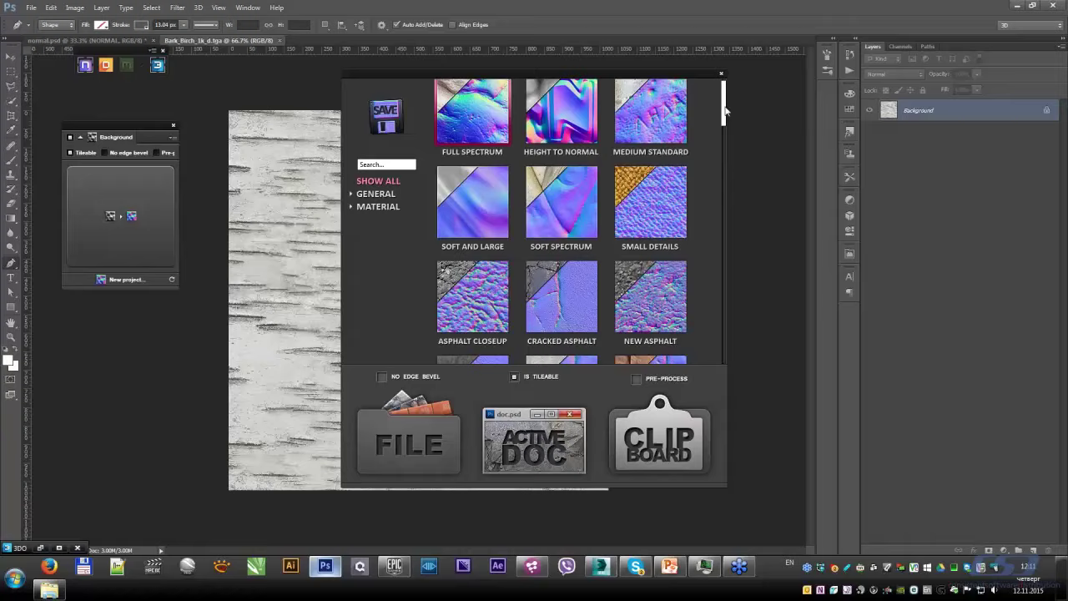
scroll(712, 168, up, 3)
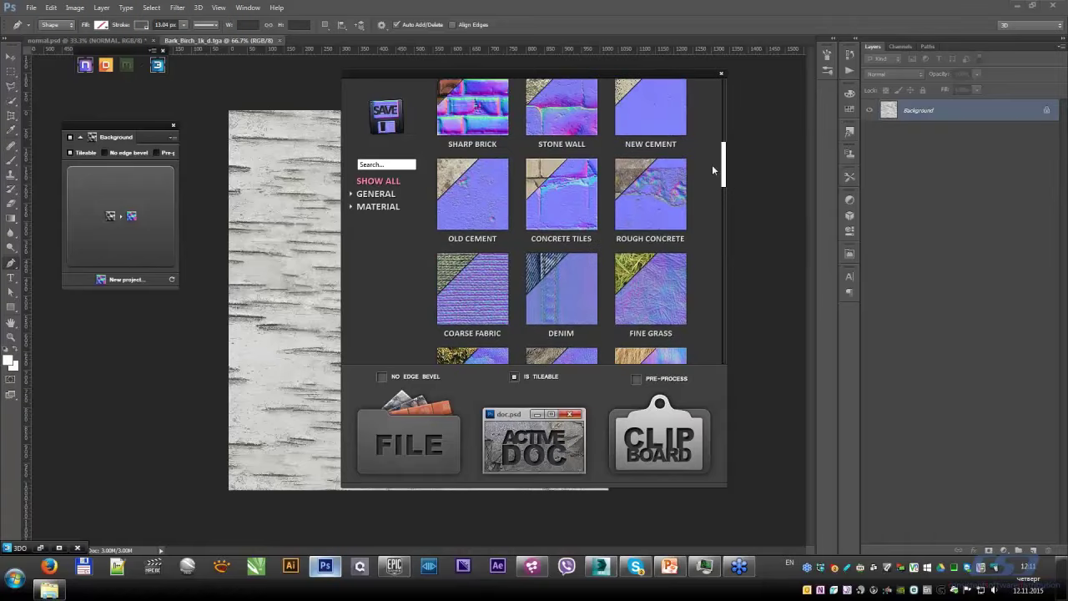
mouse_move(712, 162)
mouse_down()
mouse_move(711, 124)
mouse_move(700, 337)
mouse_up()
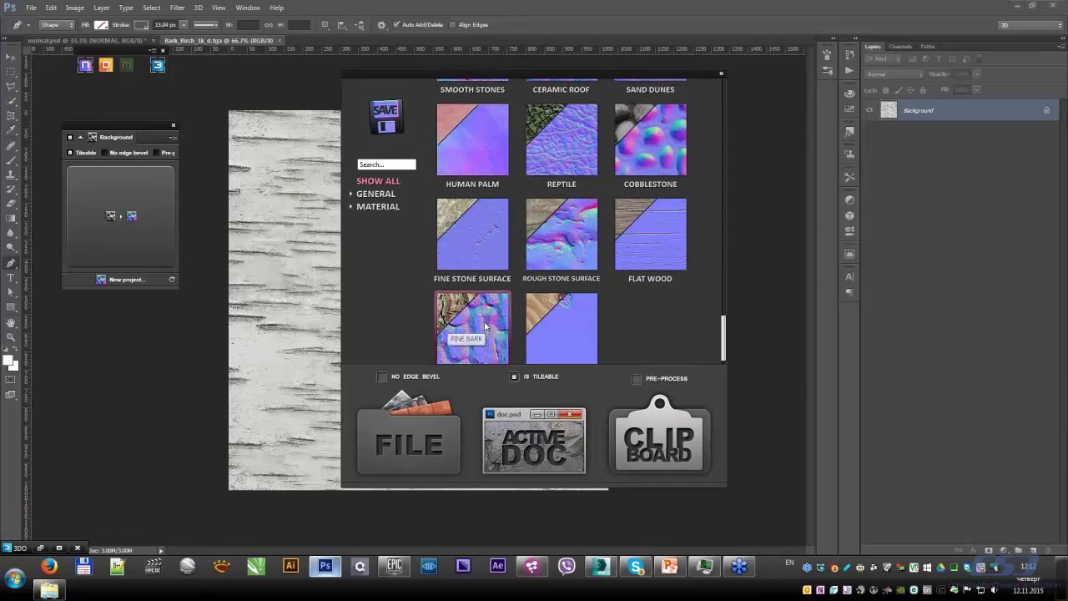
scroll(482, 323, down, 1)
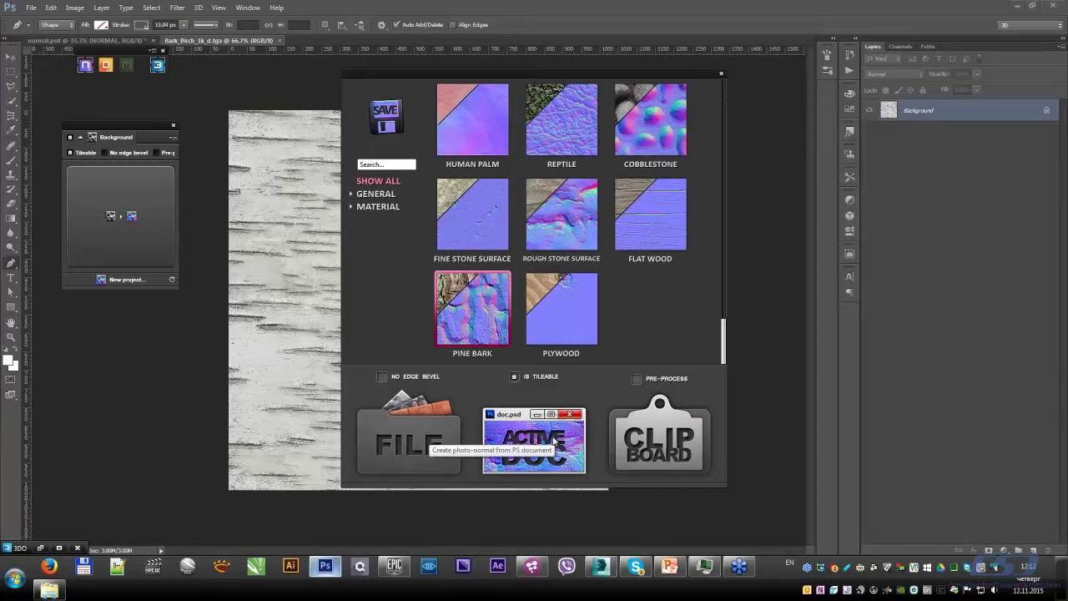
click(550, 441)
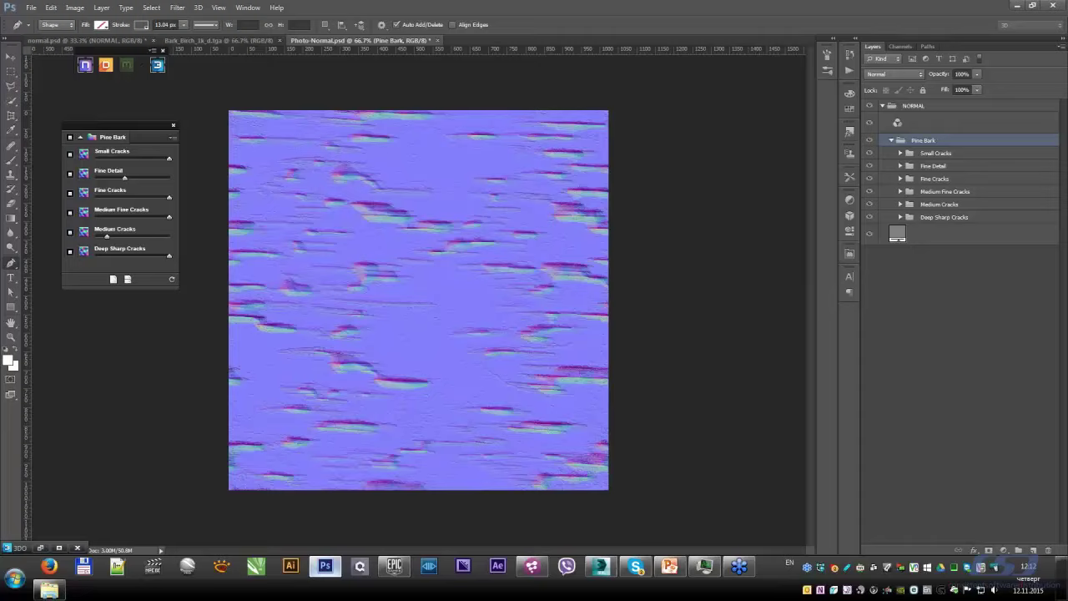
Step: Preview the bark normal map on a 3DO cylinder mesh, viewing its open end
click(158, 66)
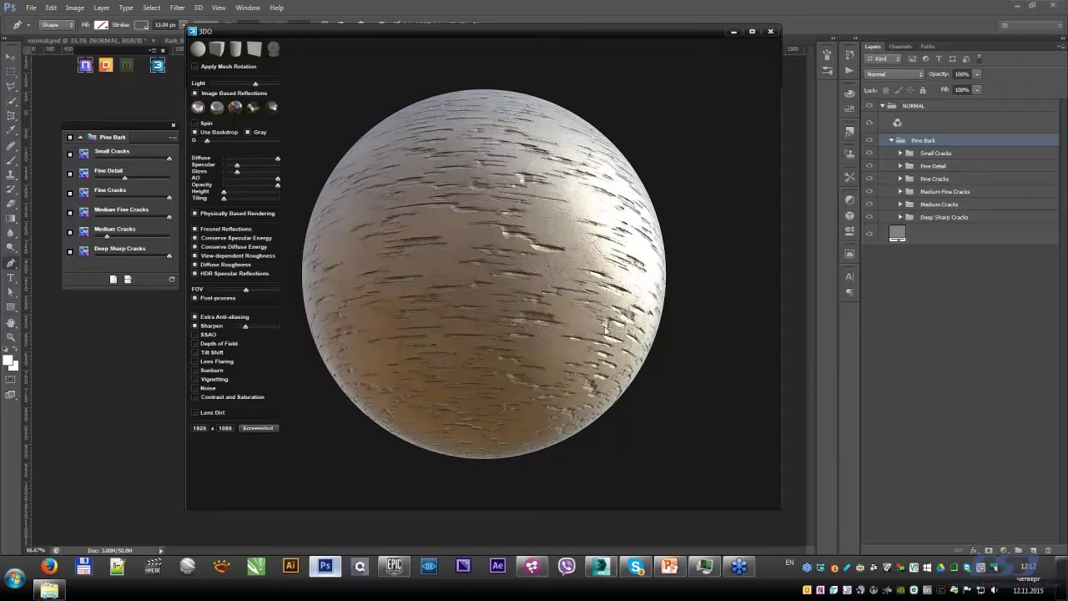
click(235, 48)
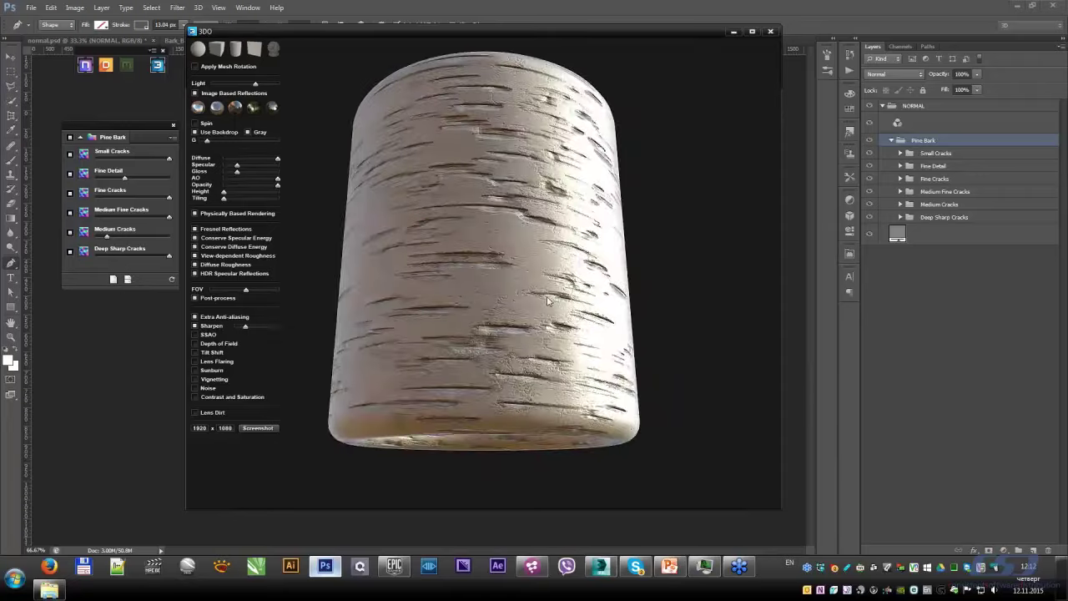
drag(534, 175, 570, 332)
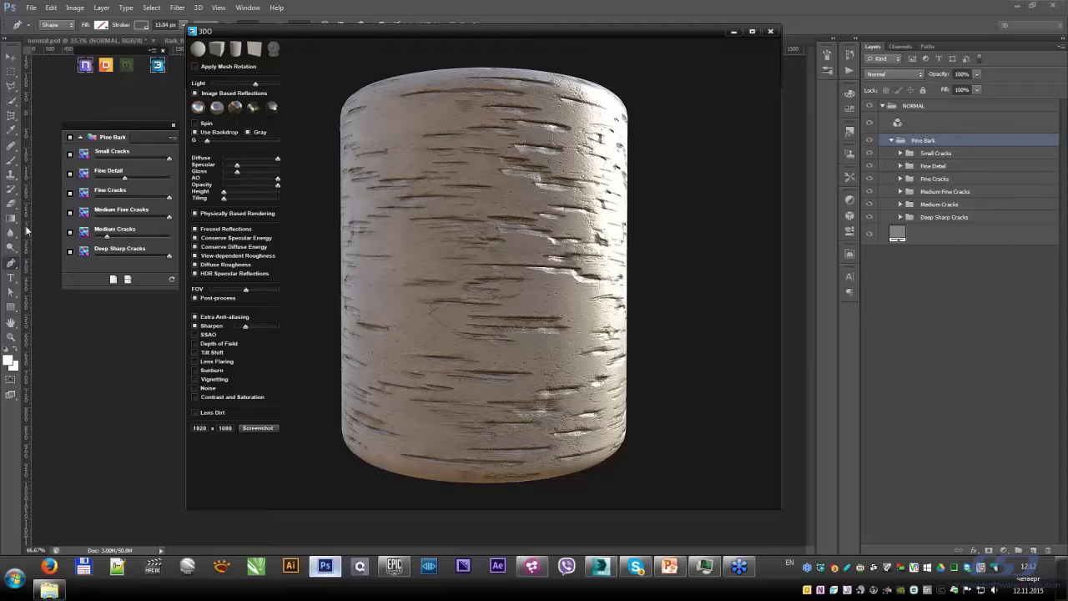
Step: Increase Fine Detail, reduce Medium Cracks and raise Deep Sharp Cracks, checking the cylinder's top and bottom
click(156, 238)
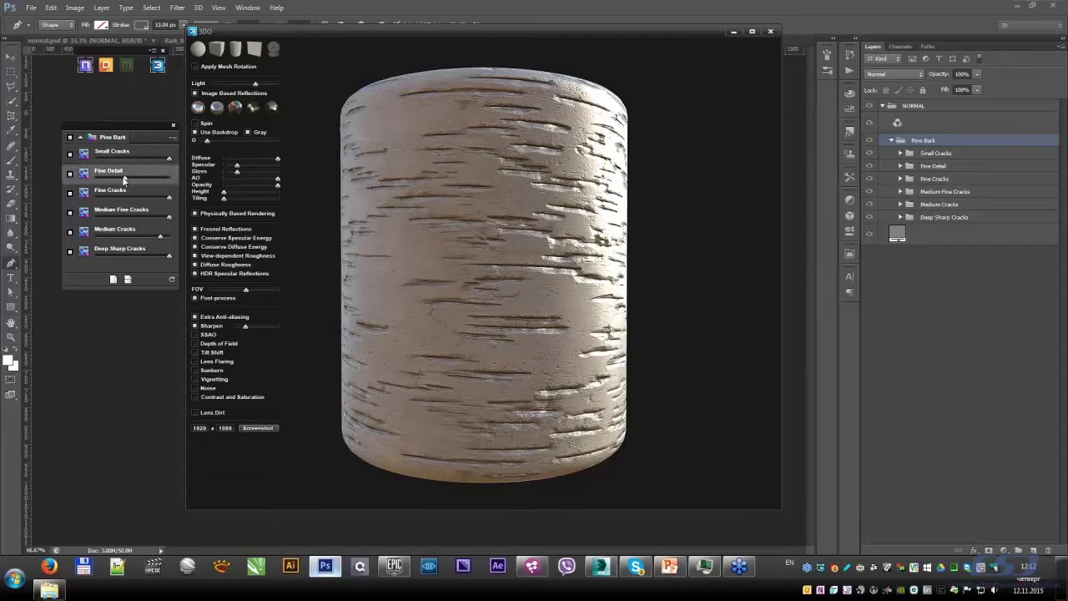
drag(124, 179, 166, 180)
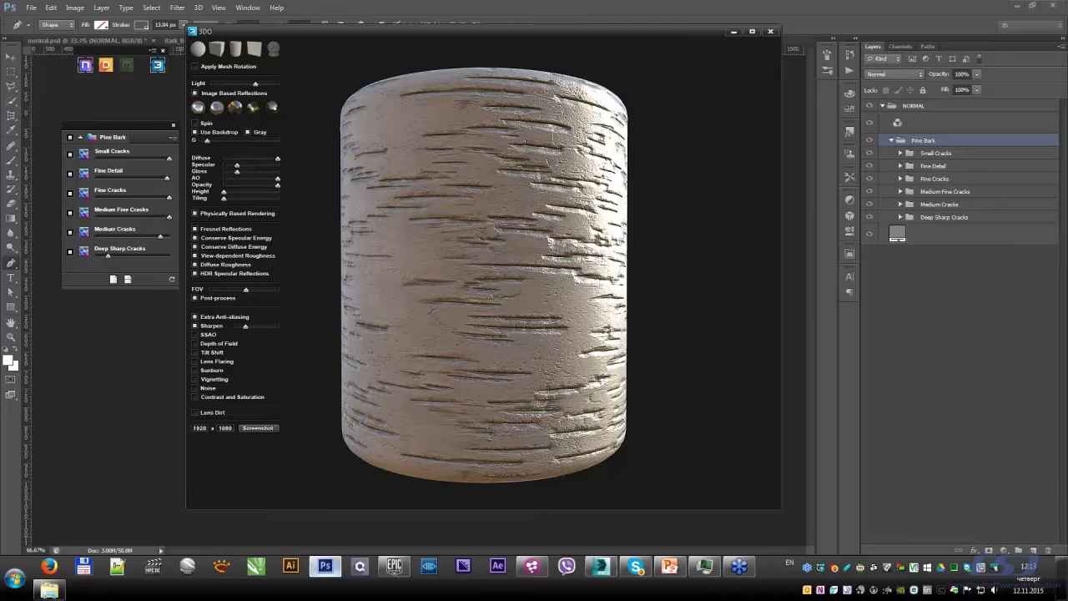
drag(161, 236, 116, 236)
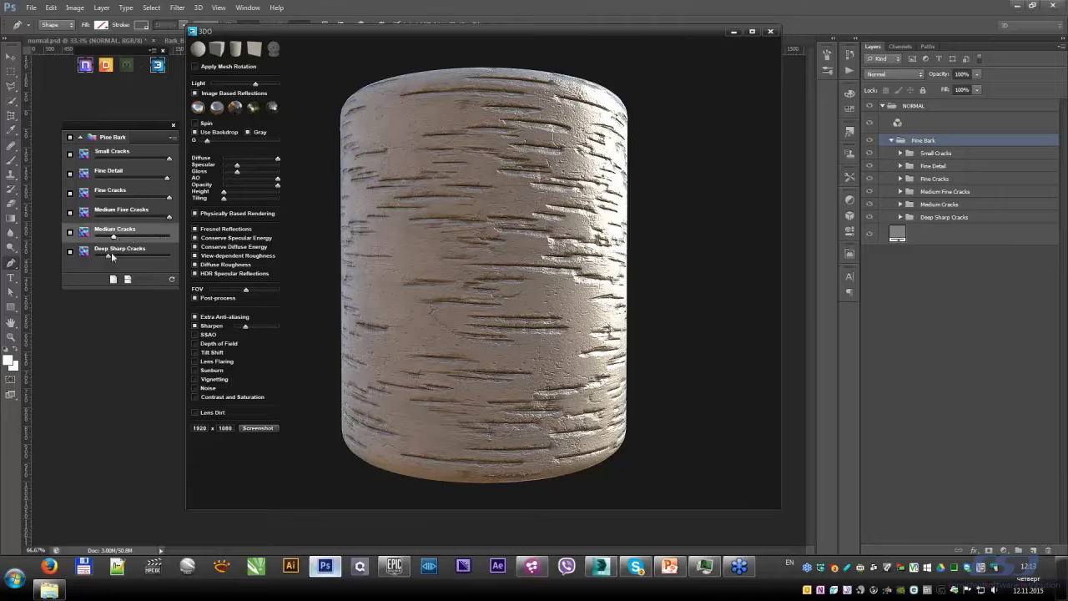
click(121, 256)
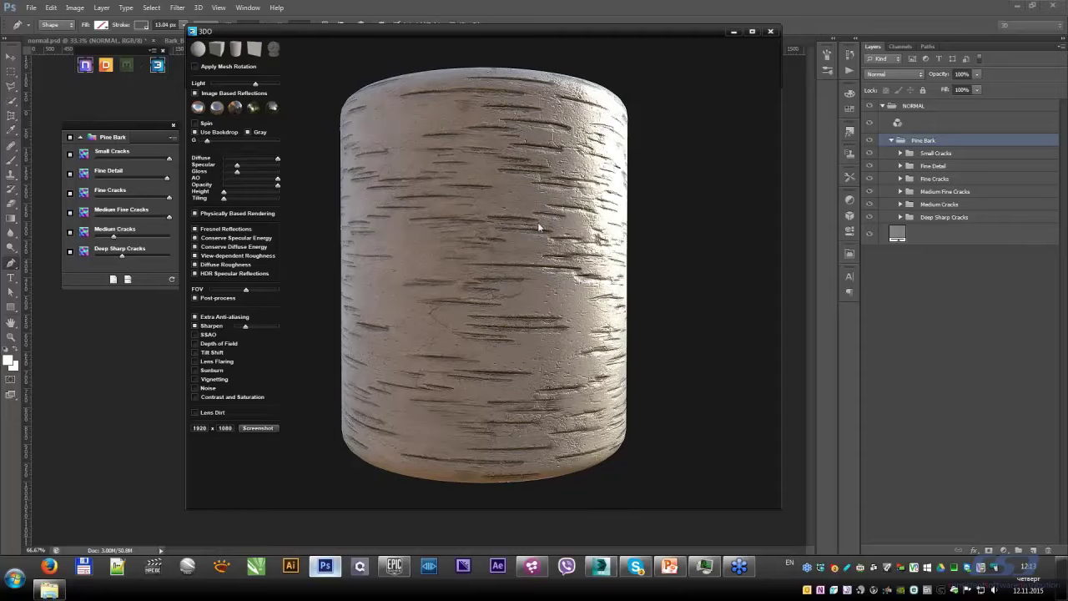
mouse_move(544, 222)
mouse_down()
mouse_move(443, 255)
mouse_move(524, 221)
mouse_move(294, 65)
mouse_up()
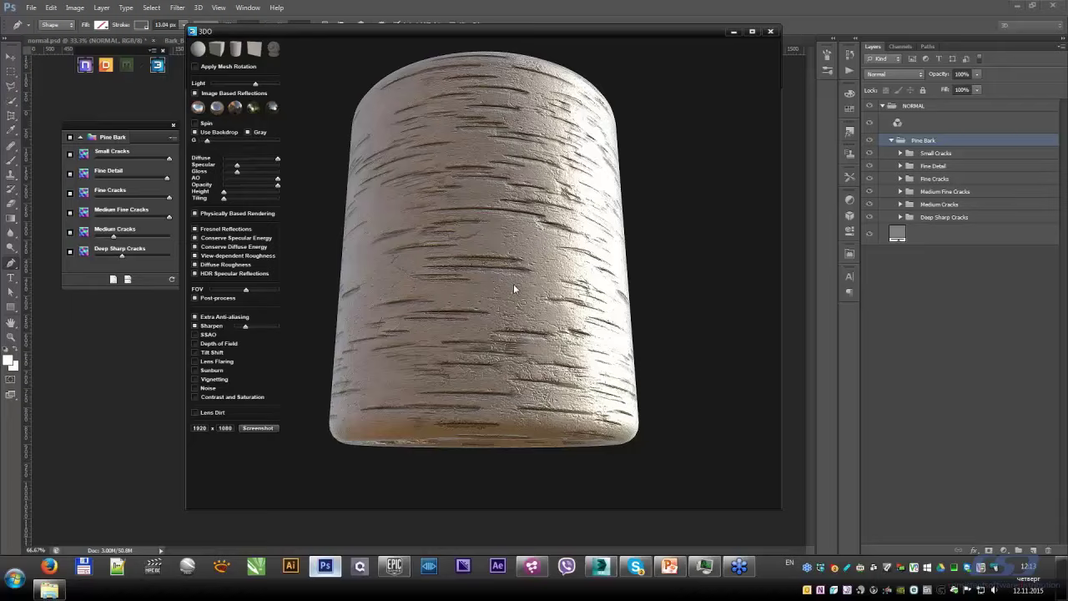
mouse_move(513, 283)
mouse_down()
mouse_move(493, 224)
mouse_move(451, 303)
mouse_move(672, 78)
mouse_up()
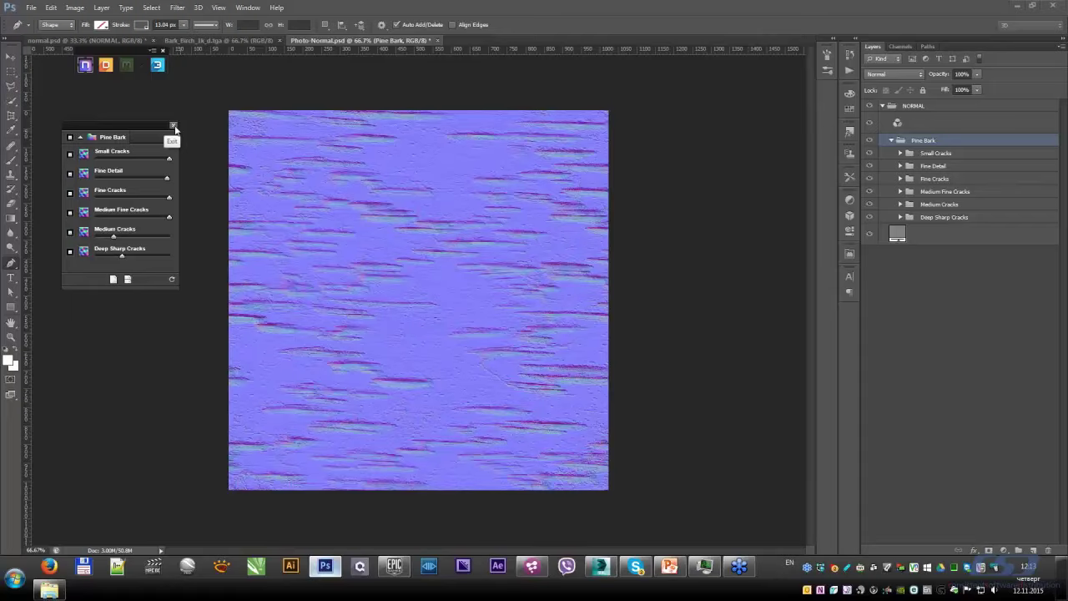
Step: Open DDO Base Creator and load stair.obj from stair_v02\previewer as the mesh input
click(174, 126)
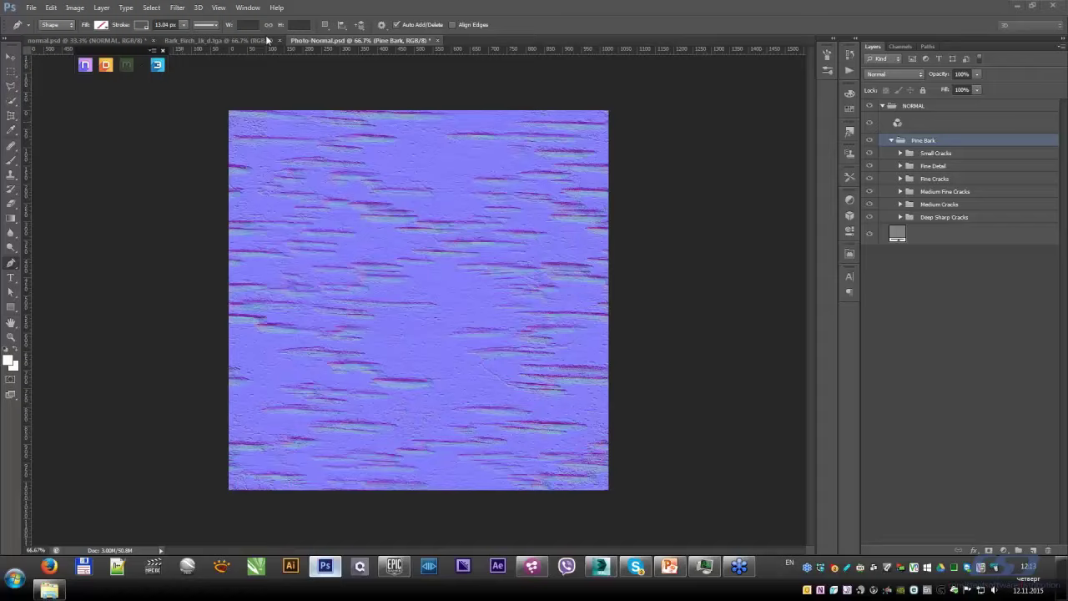
click(106, 66)
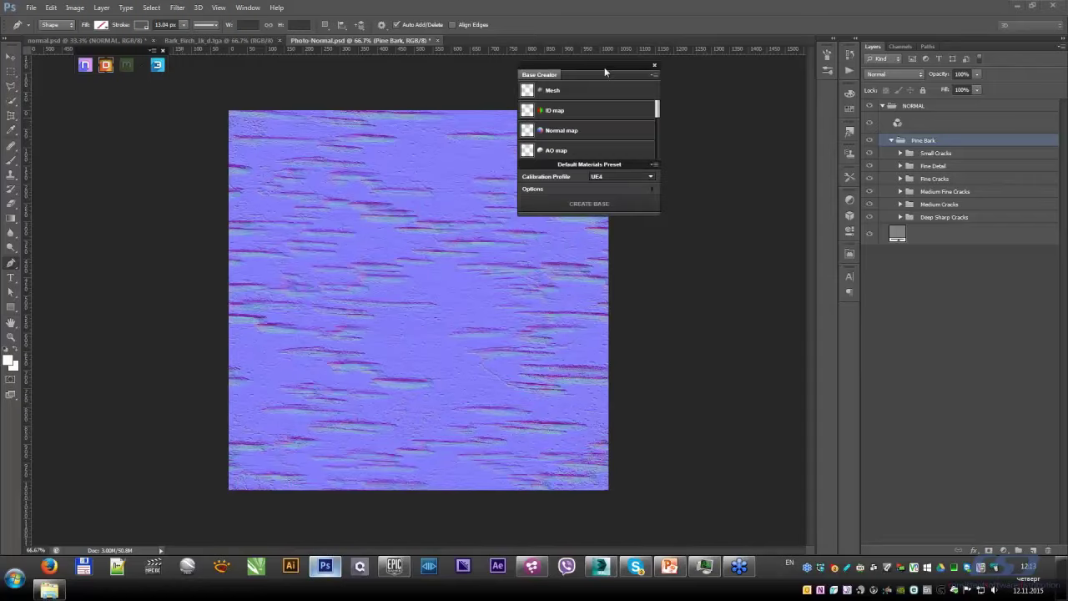
drag(605, 69, 643, 70)
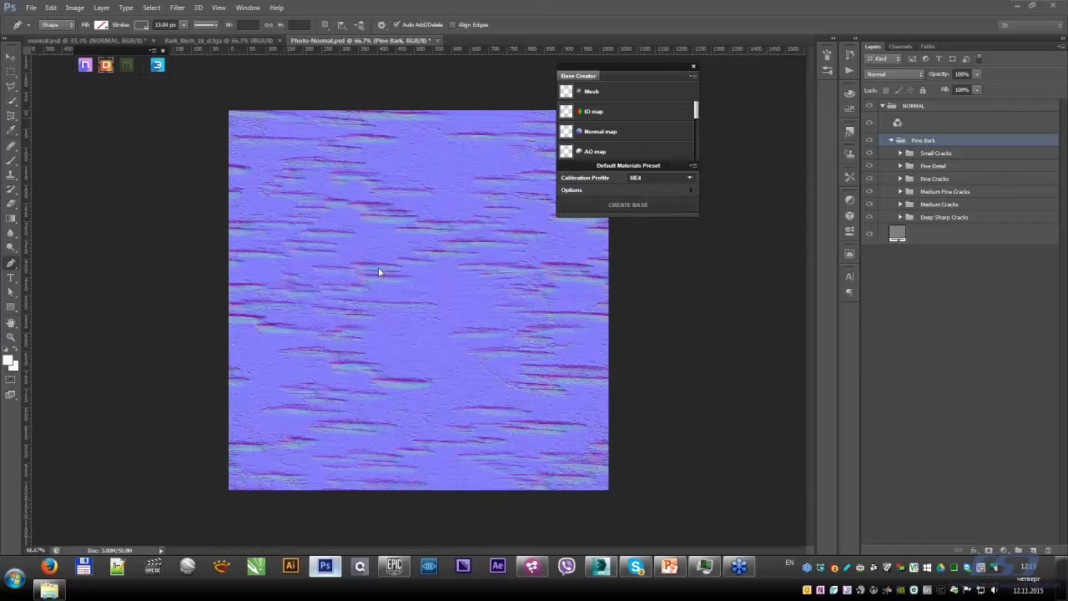
mouse_move(617, 91)
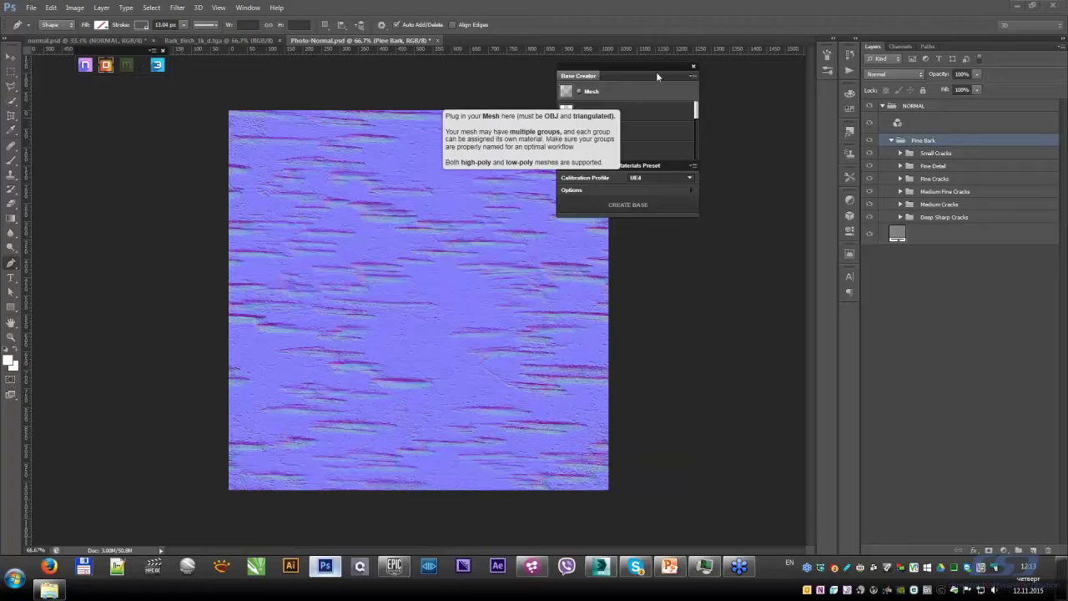
click(655, 87)
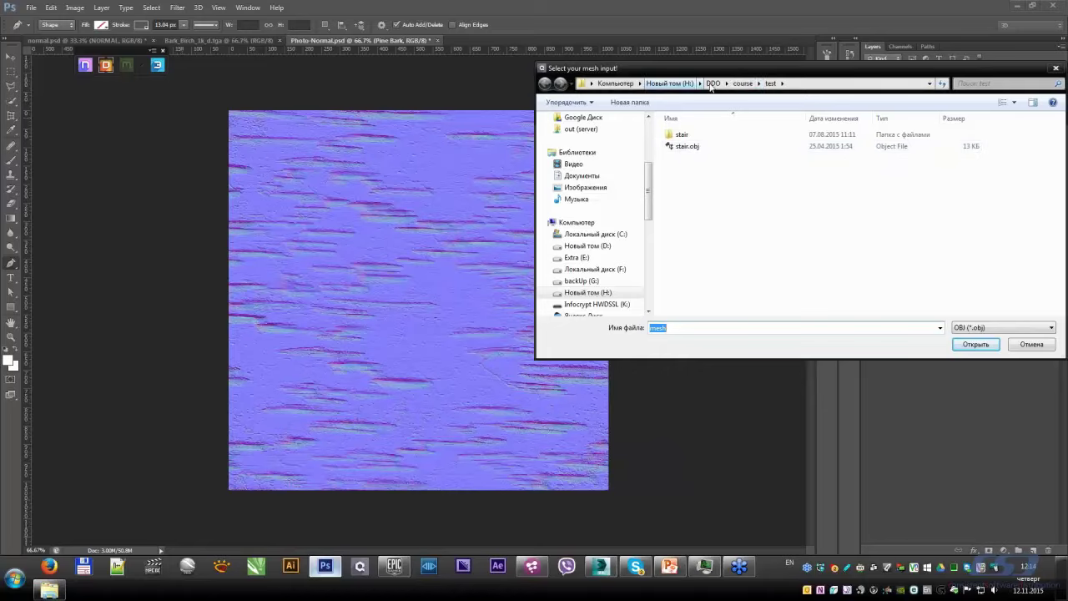
click(712, 84)
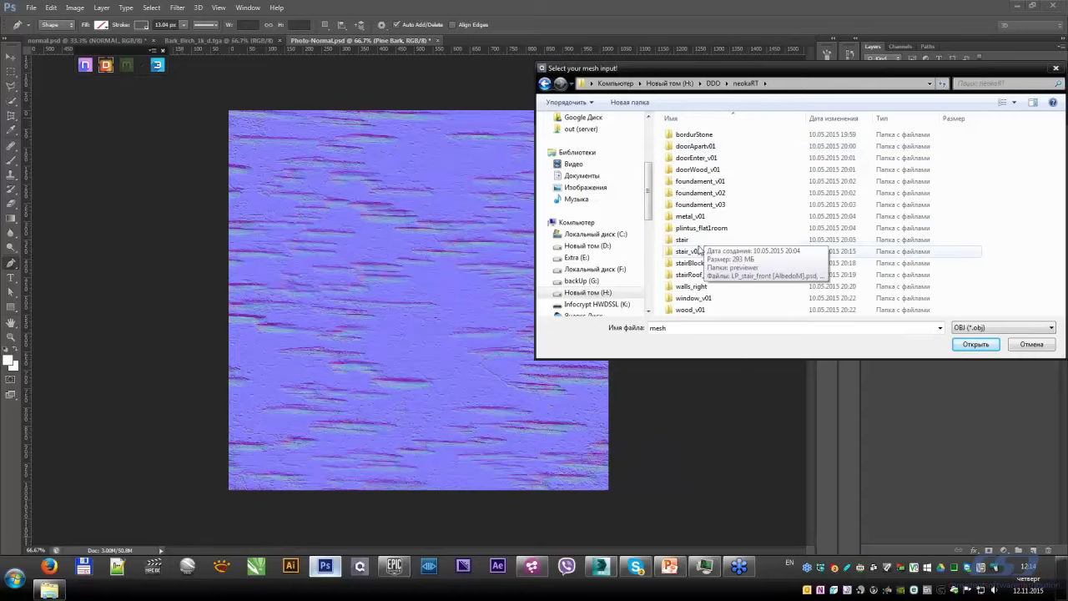
double_click(689, 251)
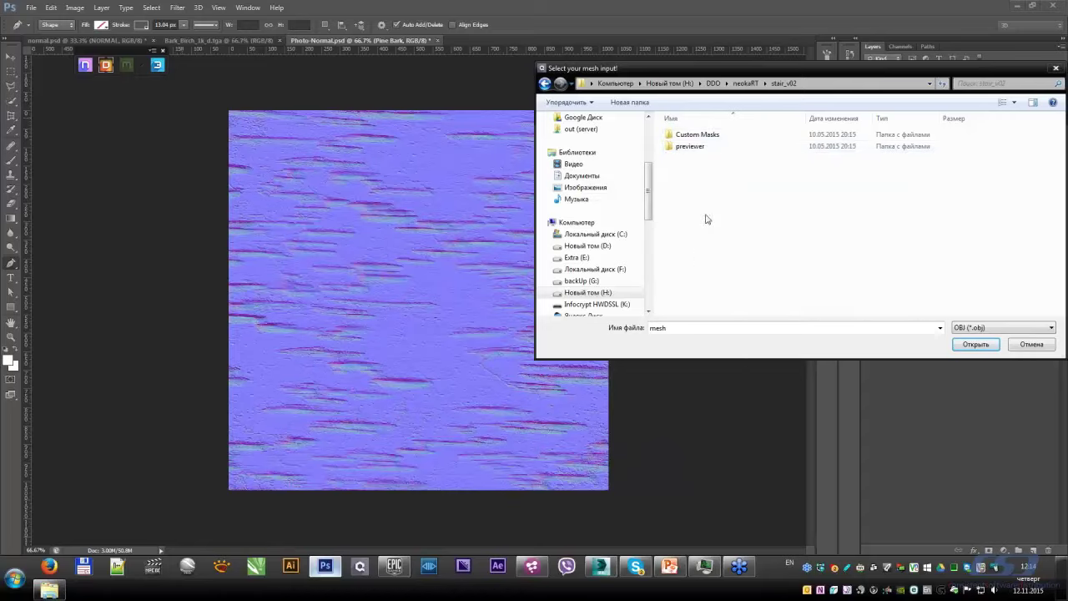
double_click(694, 147)
click(694, 139)
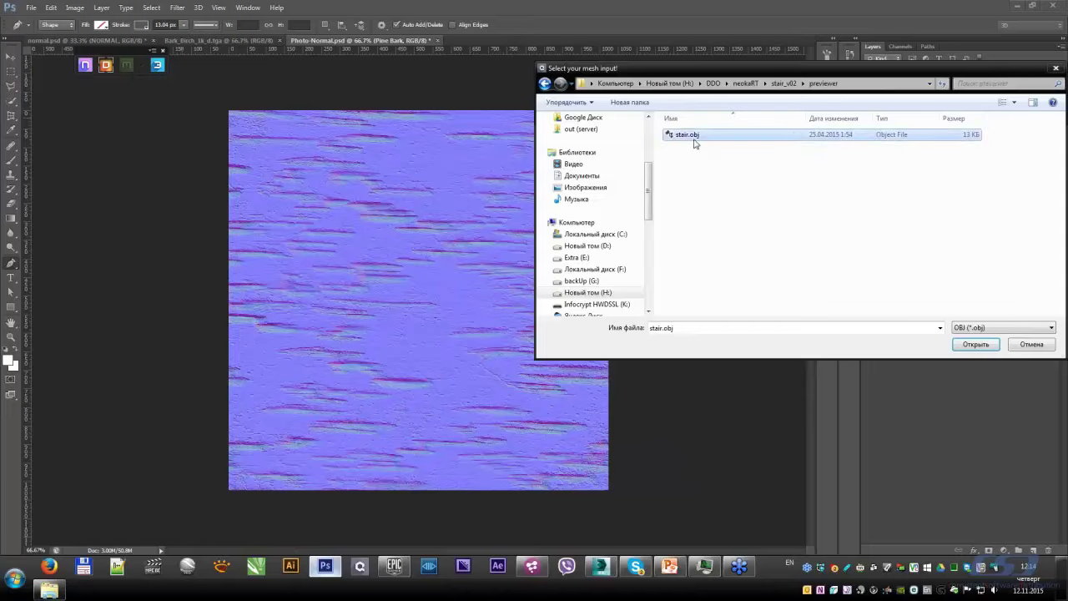
click(967, 347)
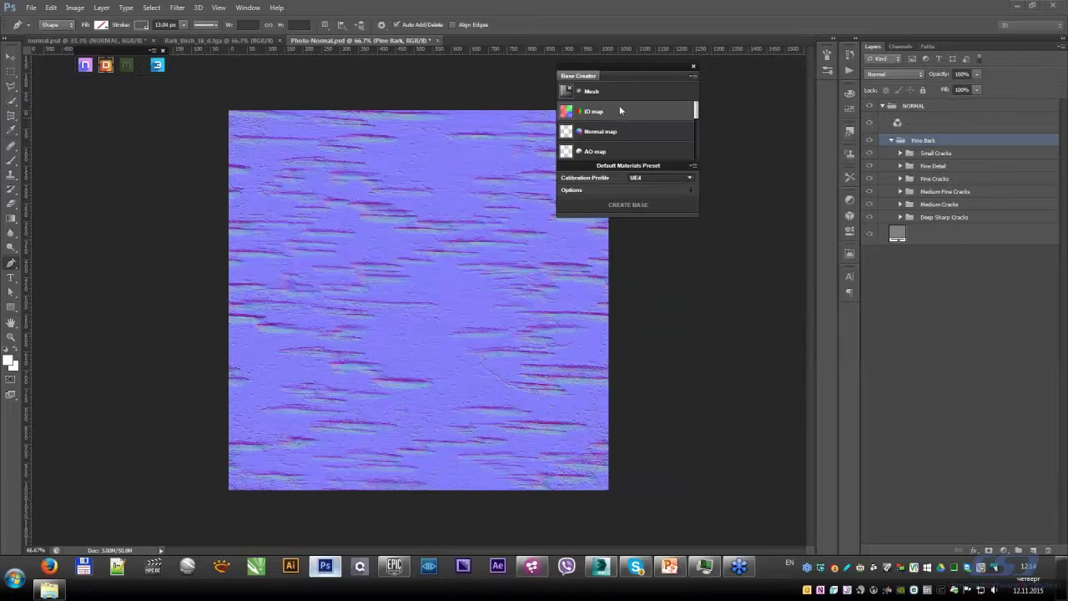
Step: Load _LP_stair_front_color.png as the Base Creator's ID map
click(632, 111)
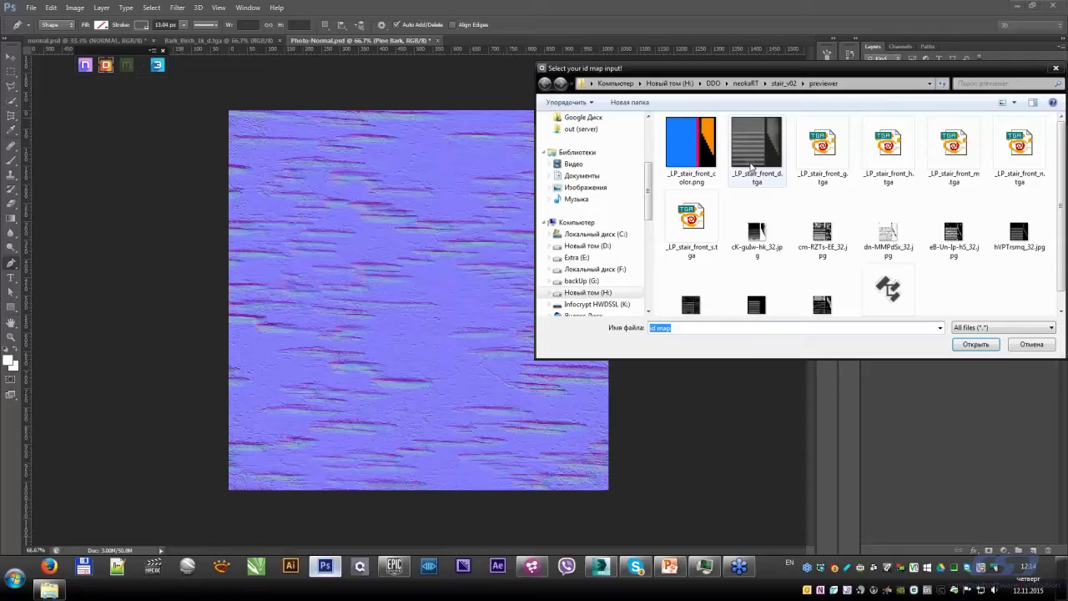
click(703, 154)
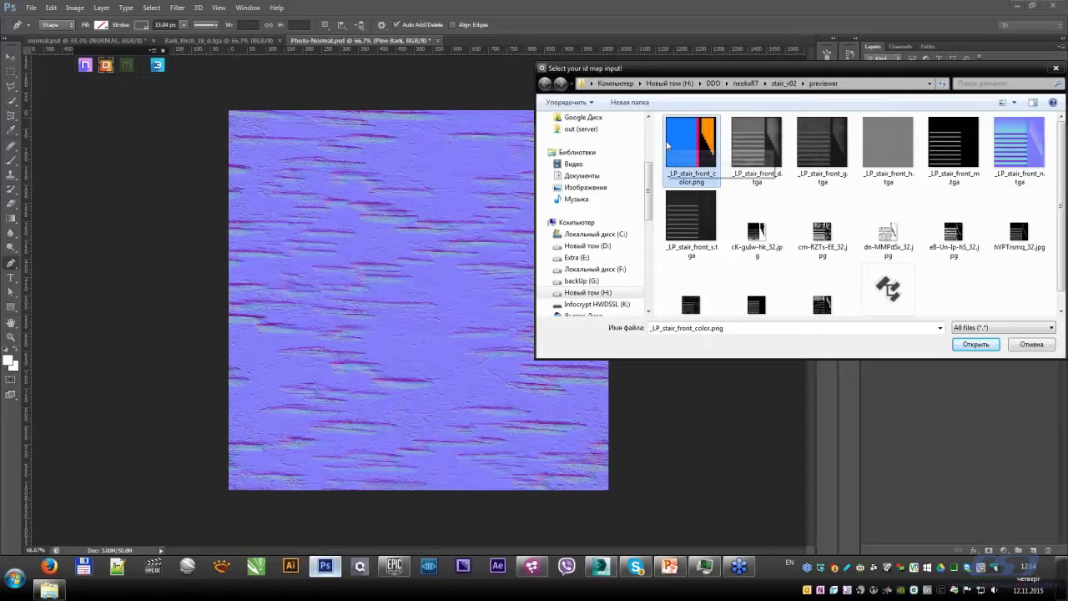
click(599, 568)
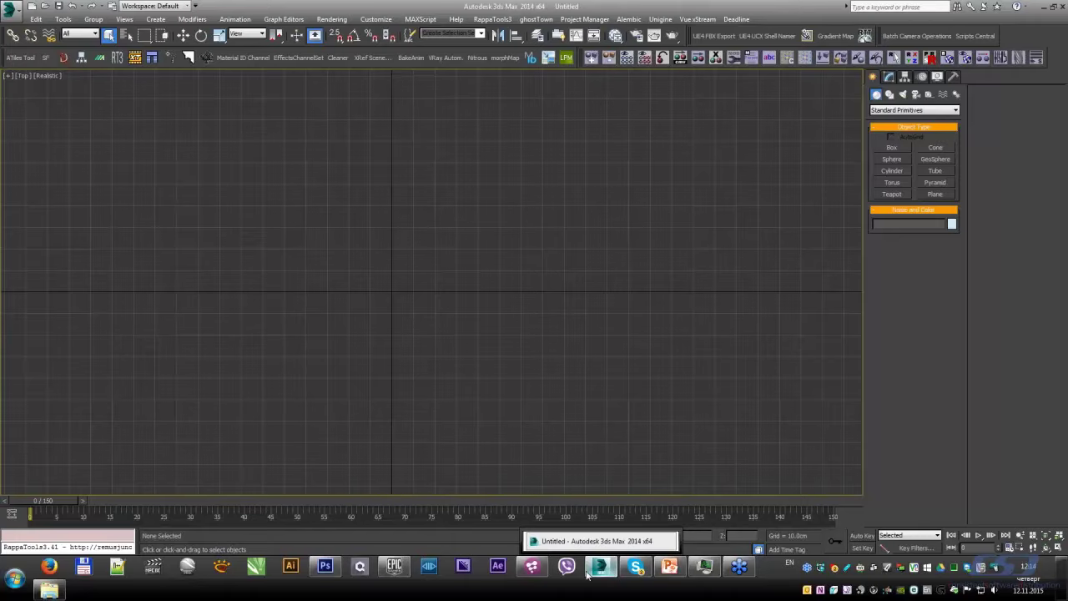
mouse_move(669, 567)
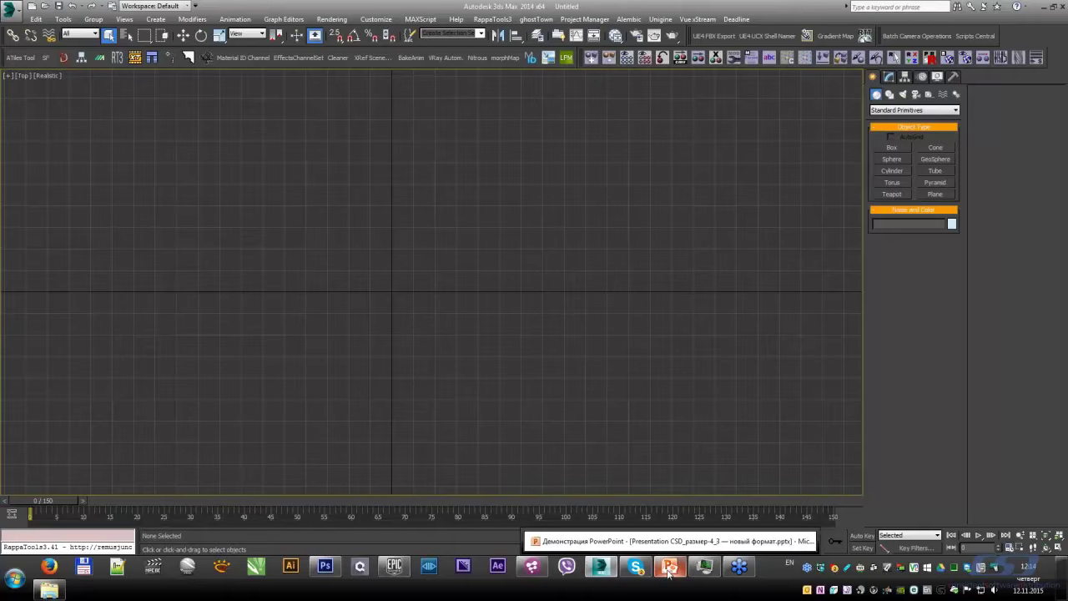
click(325, 567)
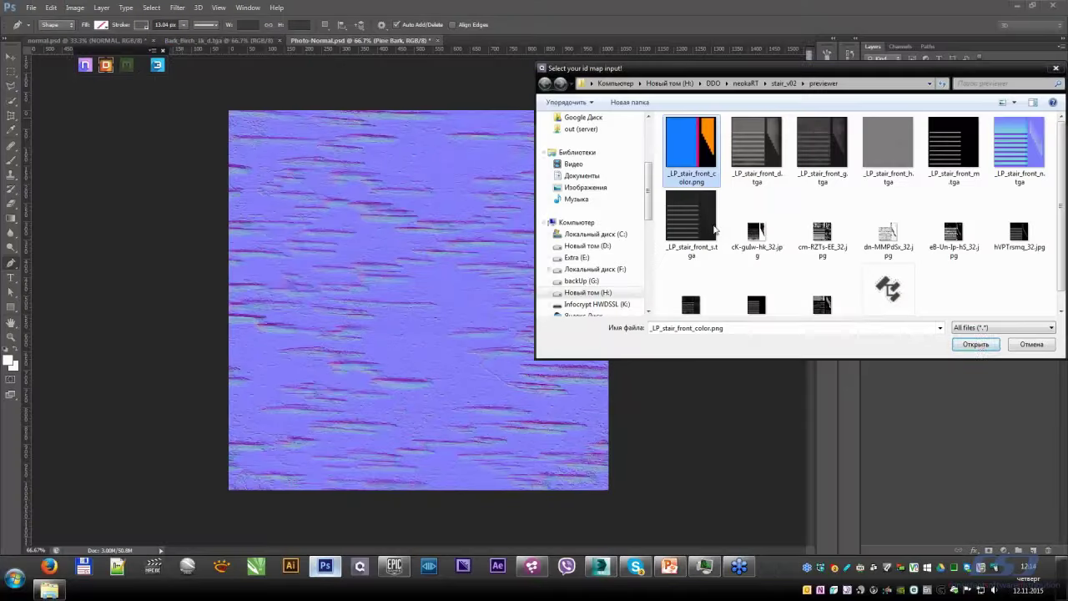
click(976, 345)
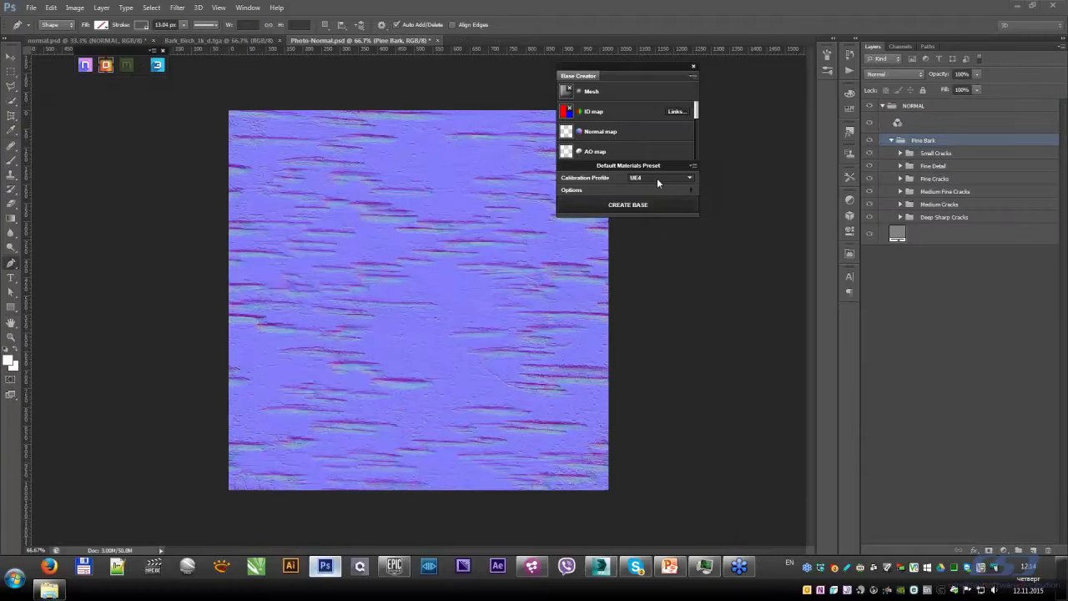
Step: Point the Base Creator output path to a new test_02 folder created inside DDO\course
click(691, 189)
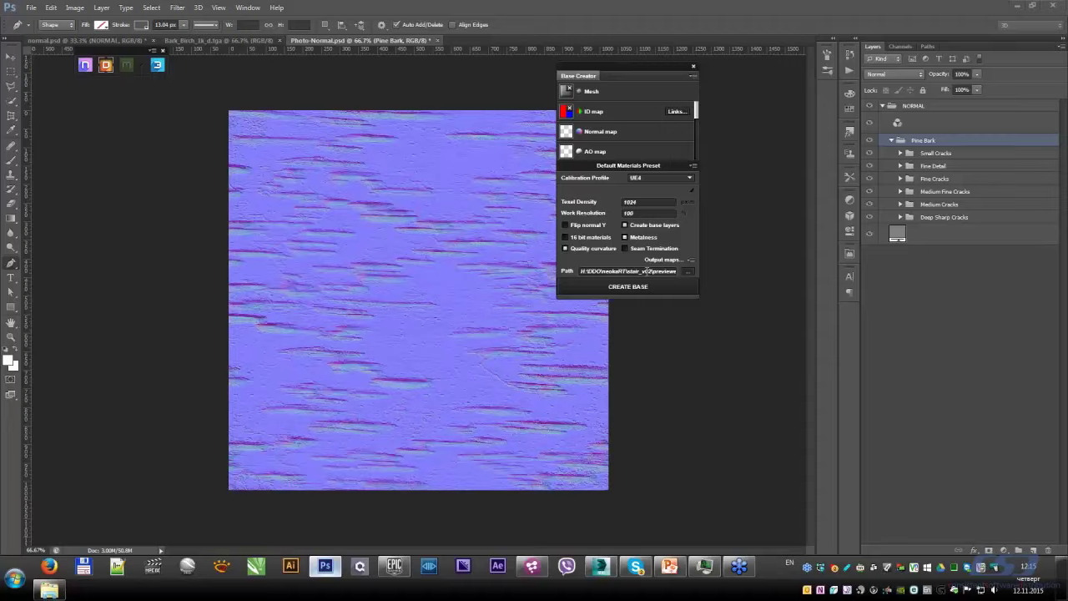
click(689, 272)
drag(512, 201, 434, 82)
double_click(425, 309)
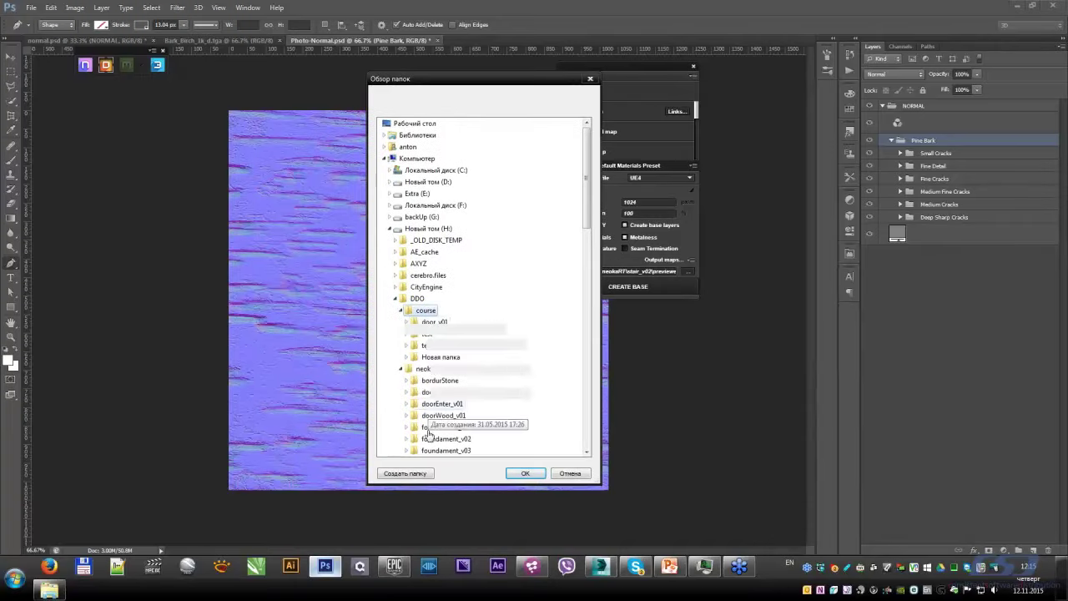
click(417, 474)
text(t)
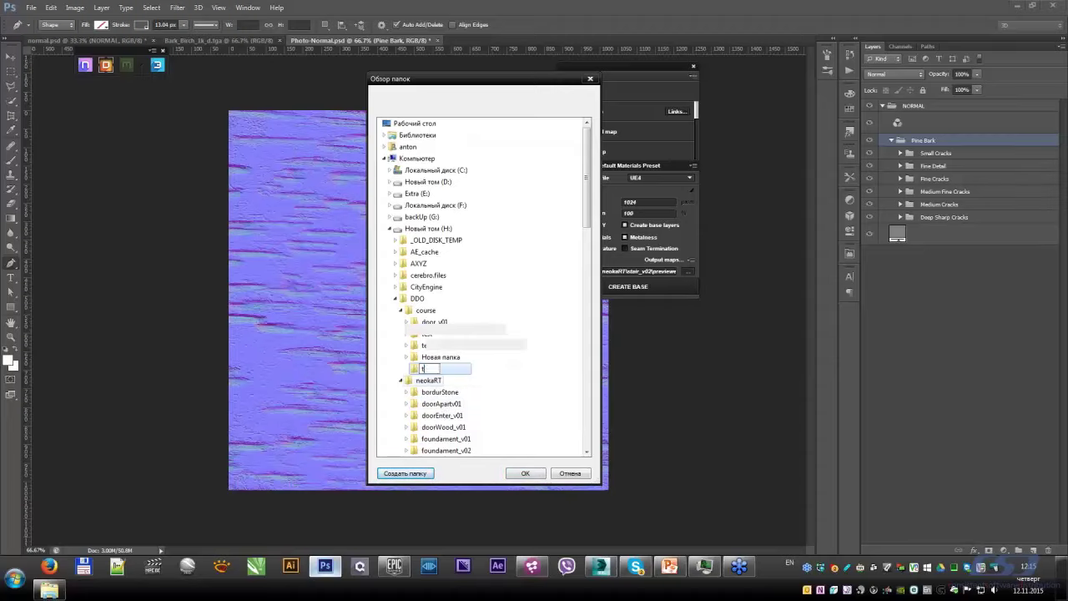
text(est_02)
key(Return)
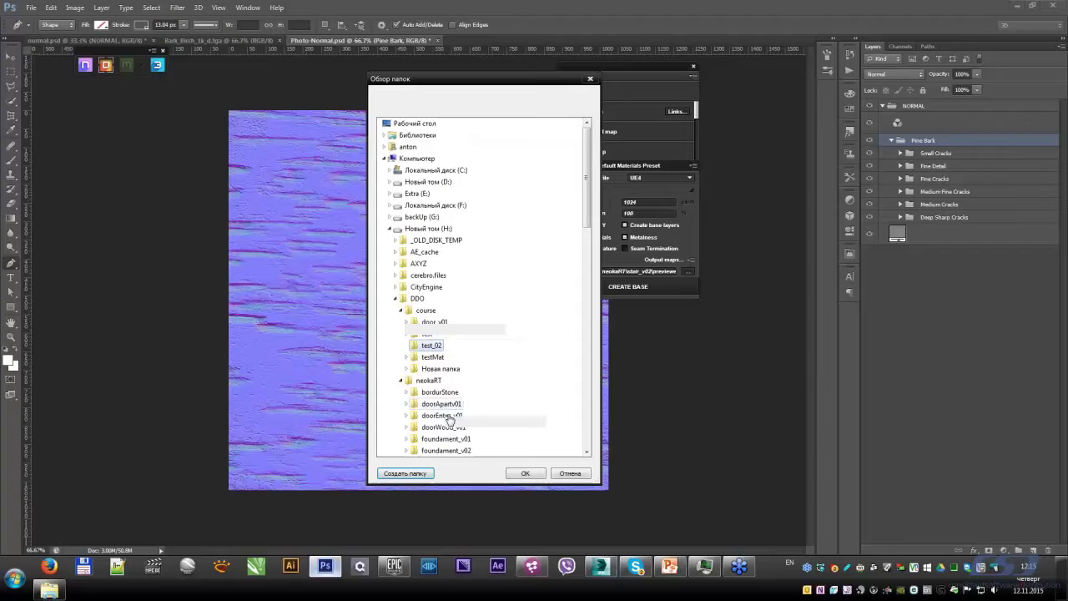
click(526, 473)
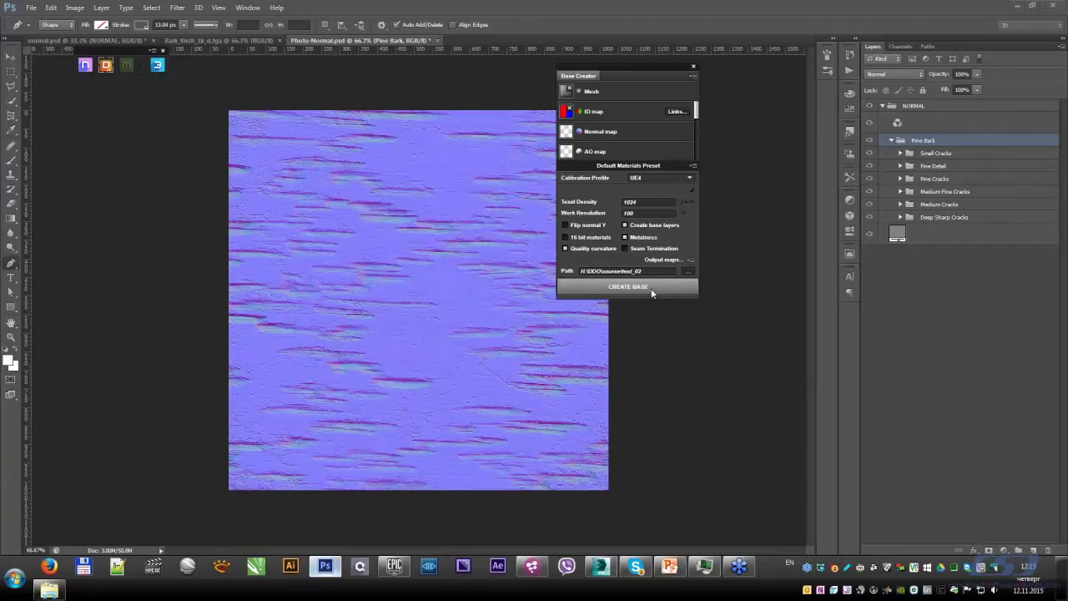
click(605, 134)
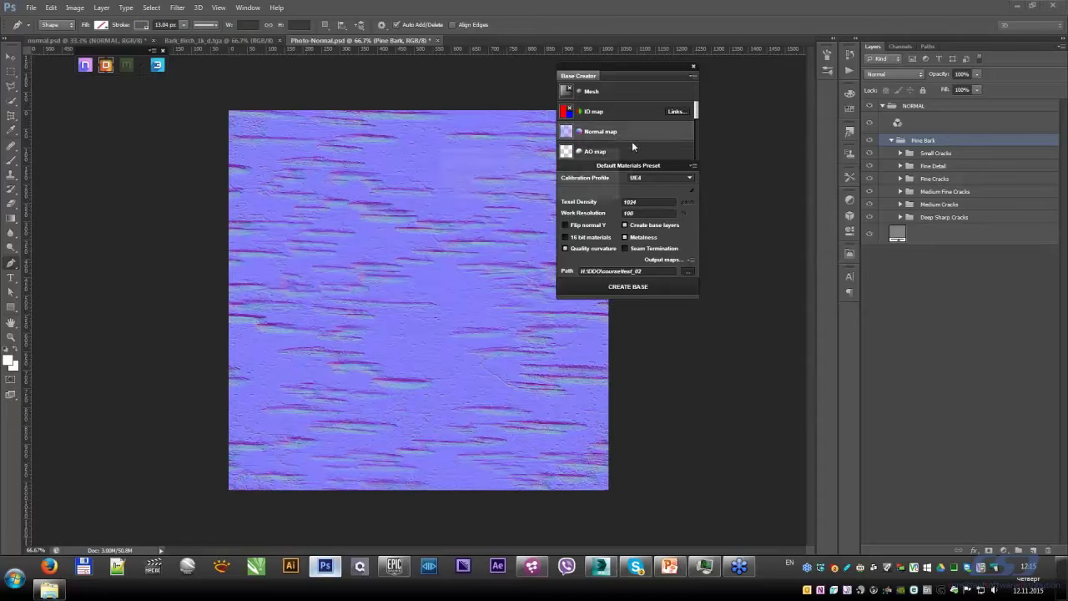
Step: Load _LP_stair_front_n.tga from DDO\neokaRT\stair_v02\previewer as the normal map input
click(631, 147)
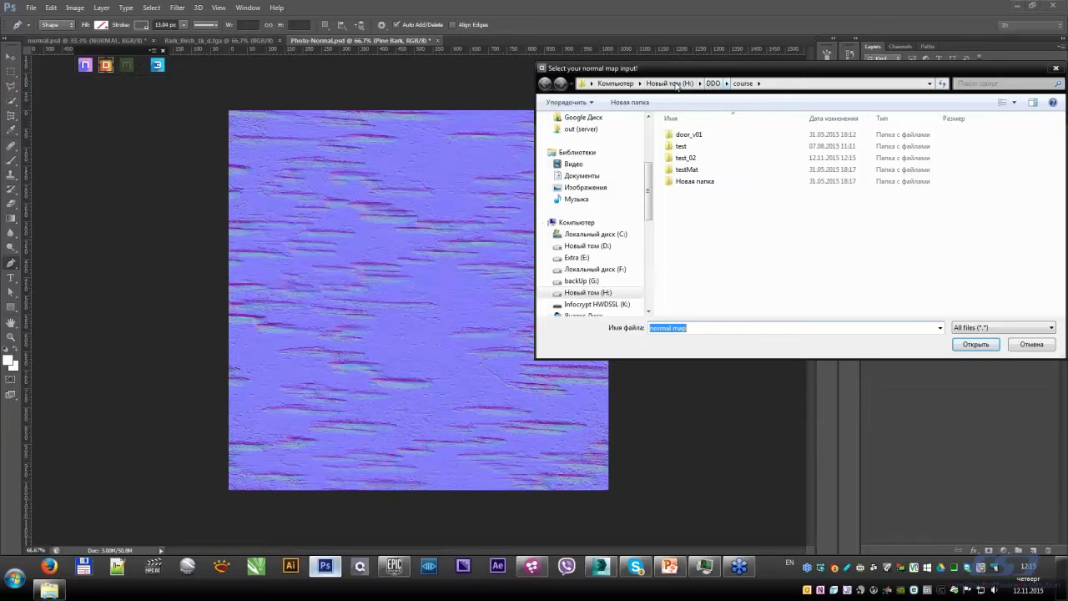
click(669, 84)
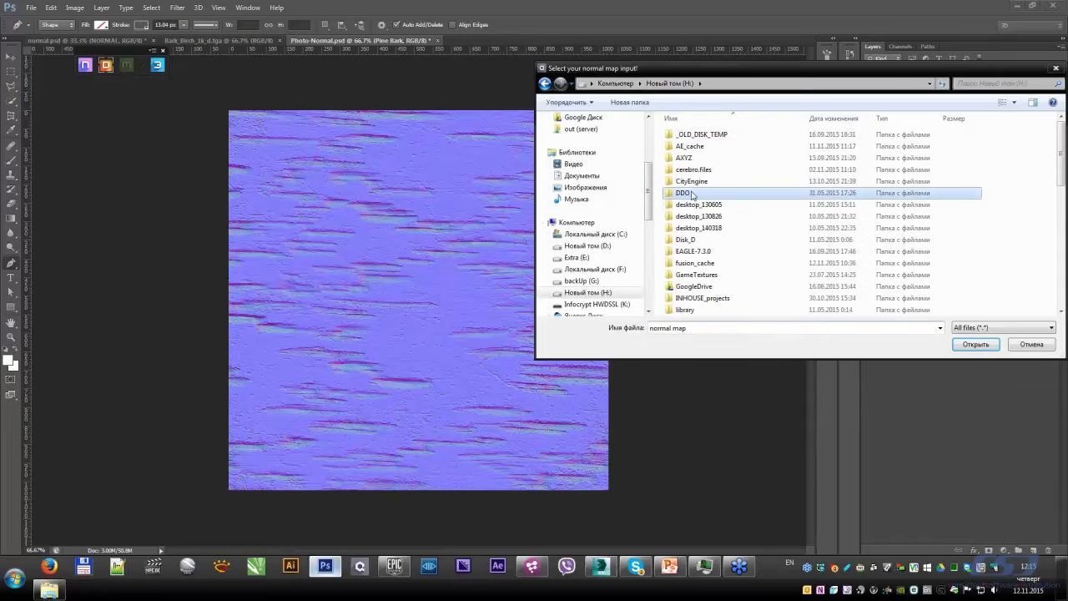
double_click(694, 194)
double_click(692, 146)
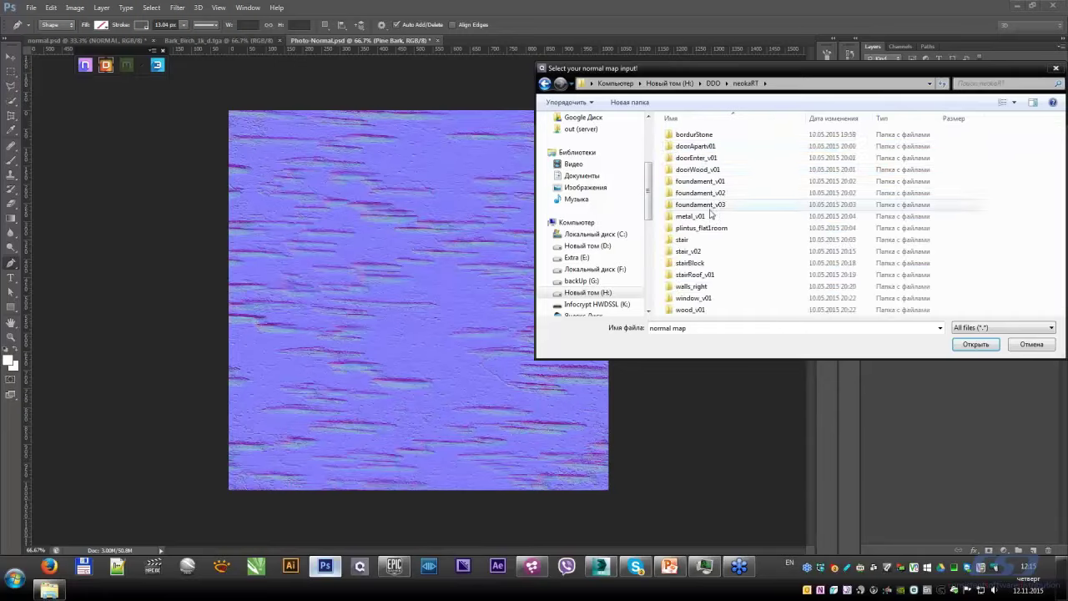
double_click(699, 251)
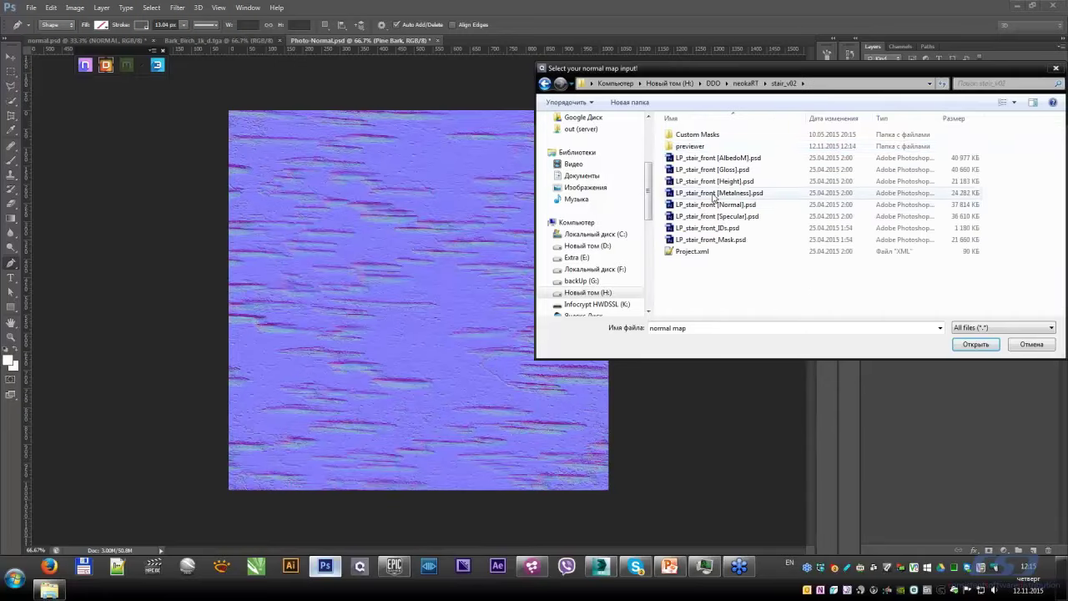
double_click(692, 147)
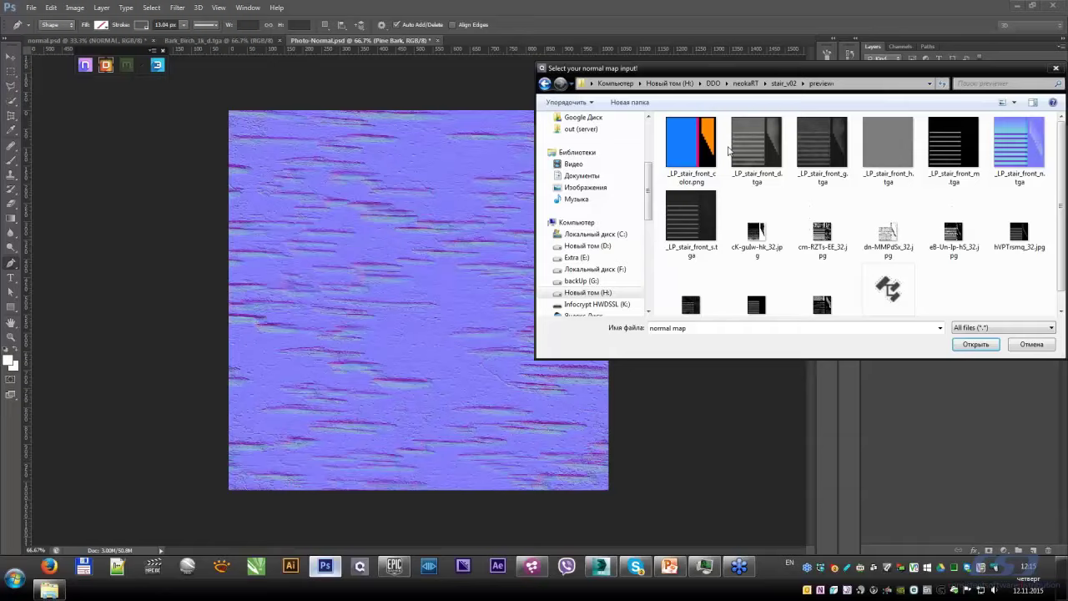
click(1010, 157)
double_click(1010, 157)
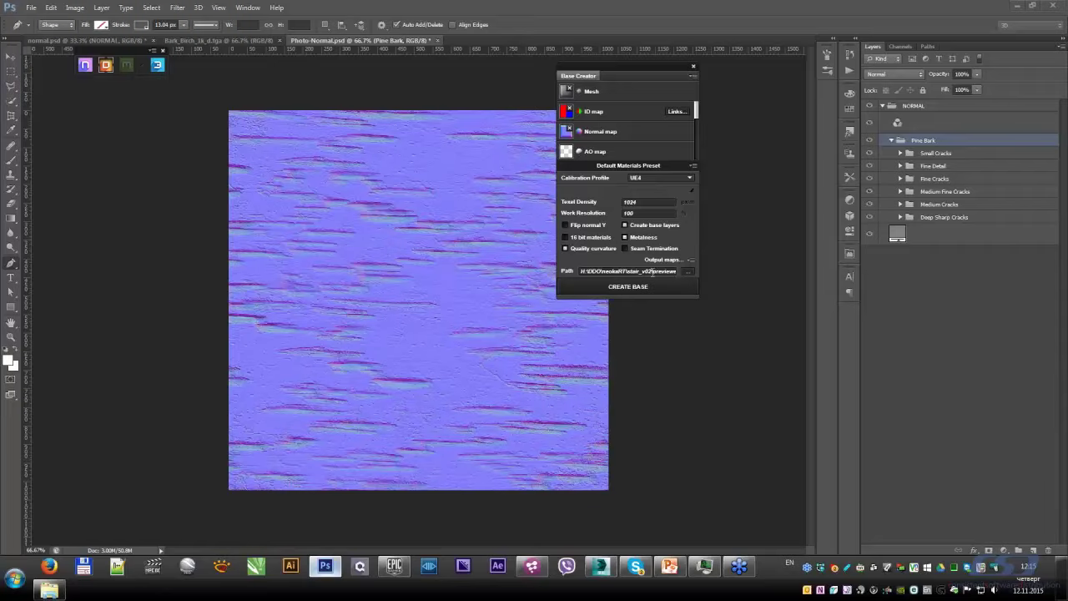
Step: Re-set the output path to course\test_02 and start CREATE BASE
click(688, 271)
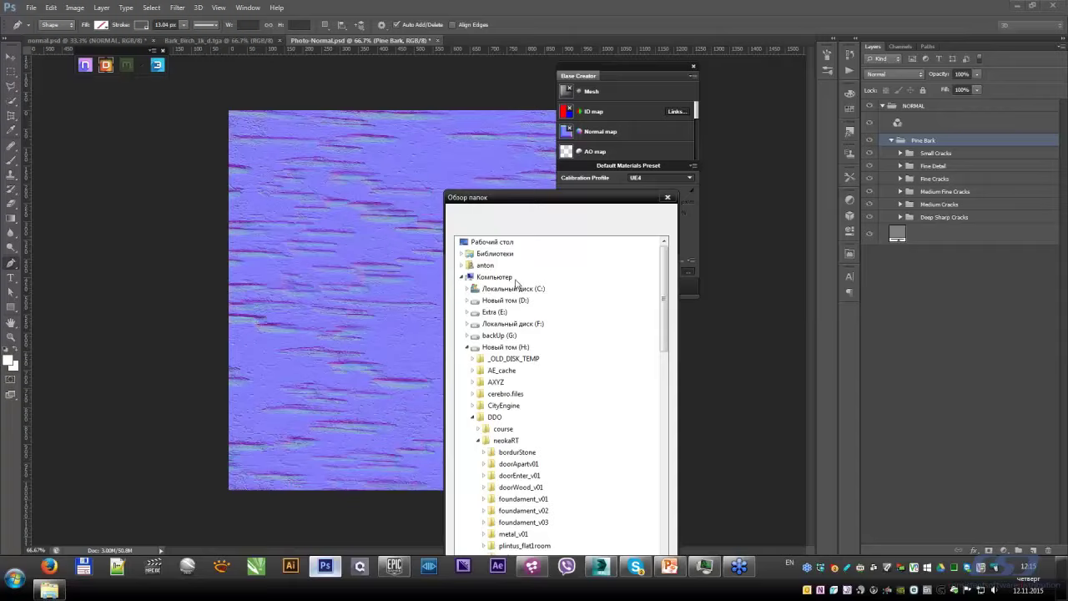
click(481, 429)
click(507, 463)
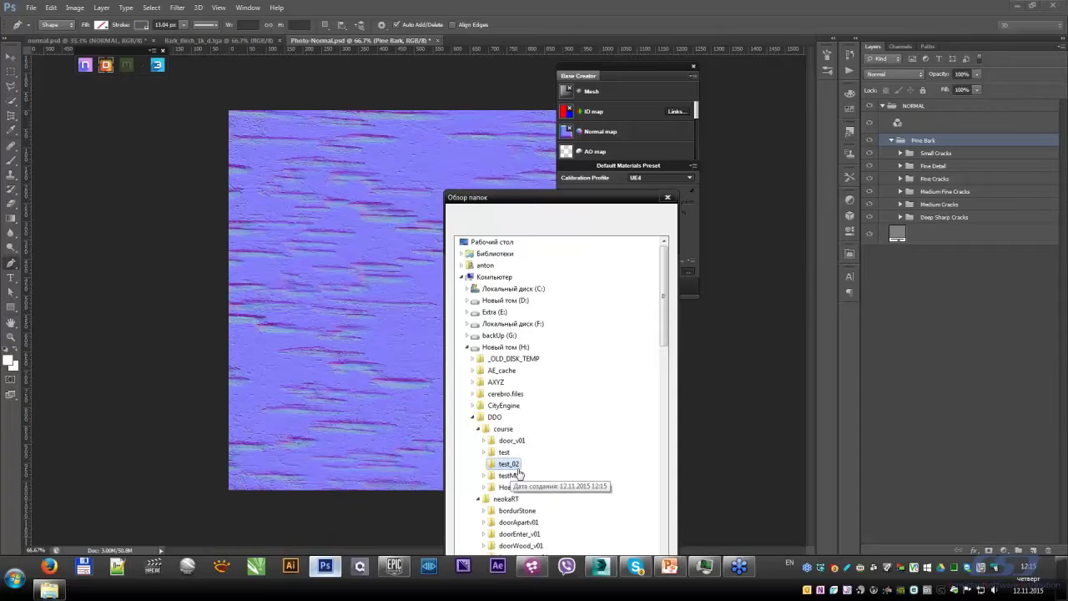
drag(587, 204, 377, 50)
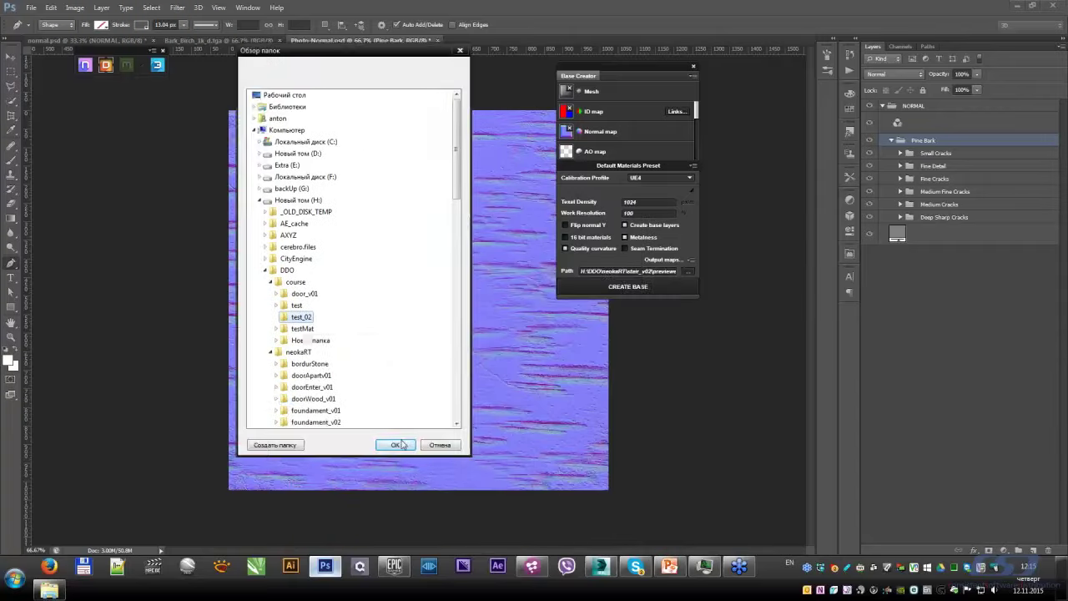
click(392, 440)
click(627, 286)
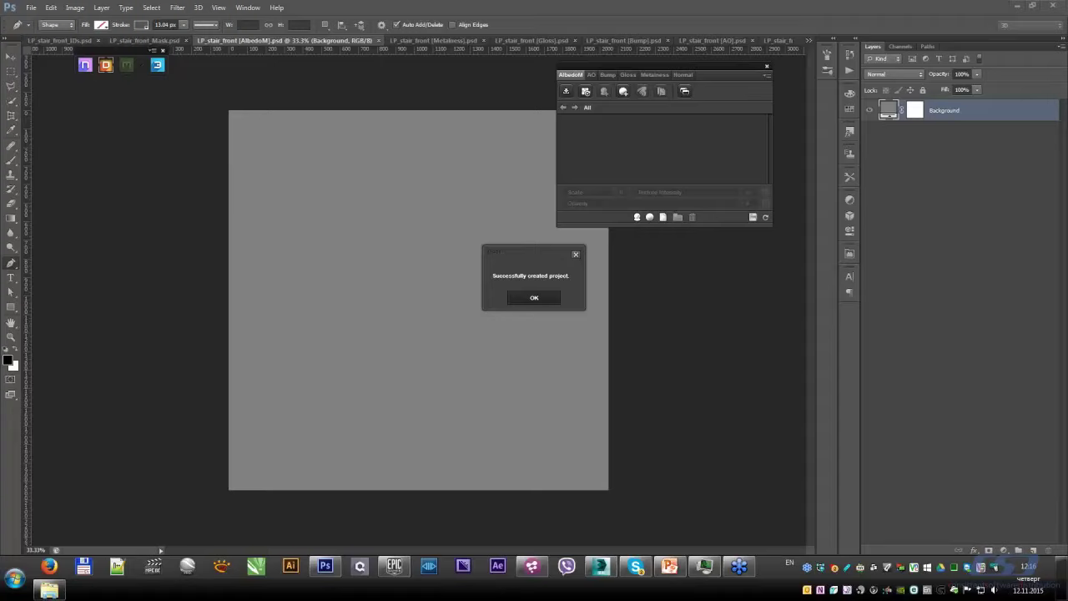
Step: Dismiss the 'Successfully created project' message and bring 3ds Max to the front
click(534, 298)
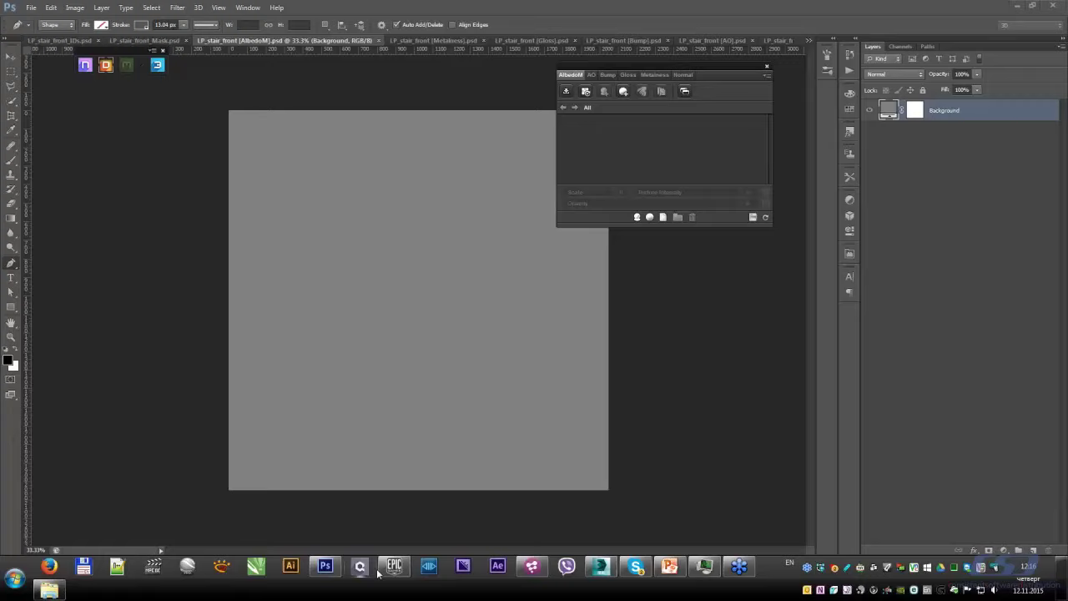
click(600, 567)
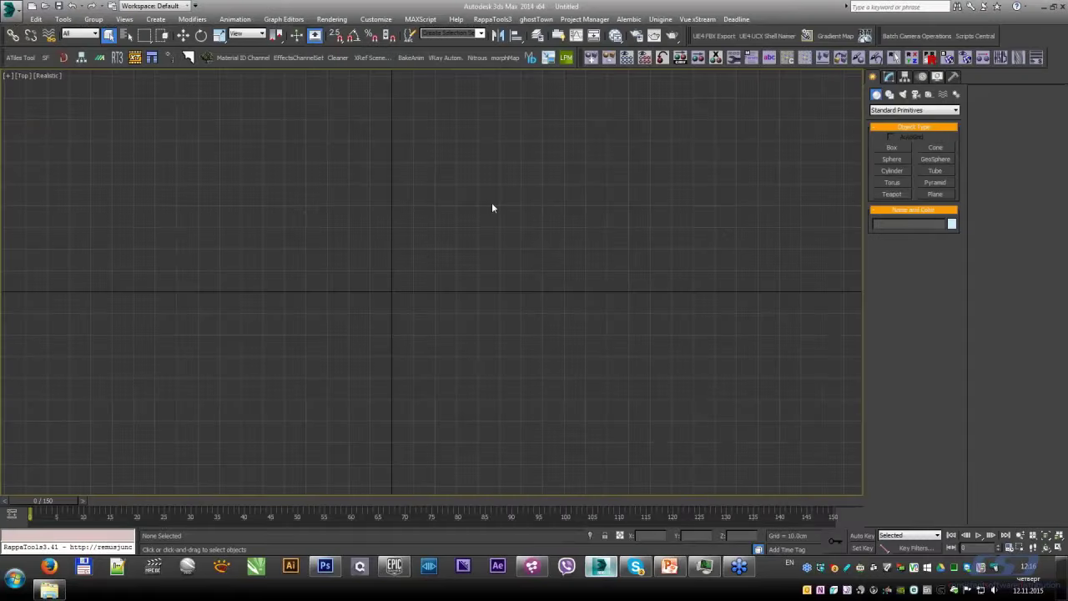
Step: Open the Slate Material Editor with M and reposition the Material #25 node
right_click(492, 202)
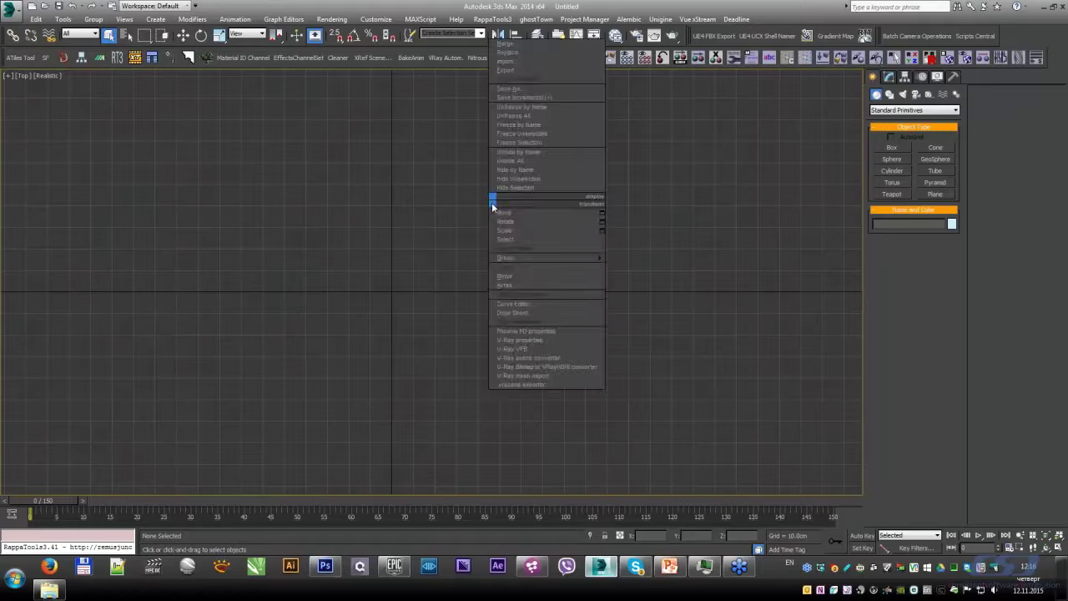
key(m)
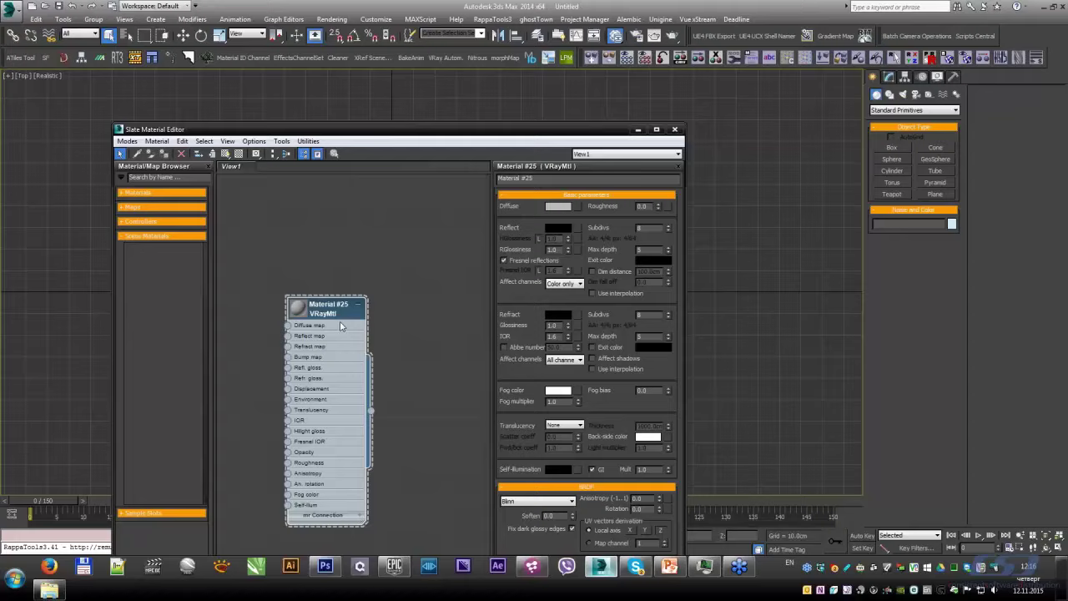
mouse_move(338, 311)
mouse_down()
mouse_move(389, 292)
mouse_move(437, 243)
mouse_up()
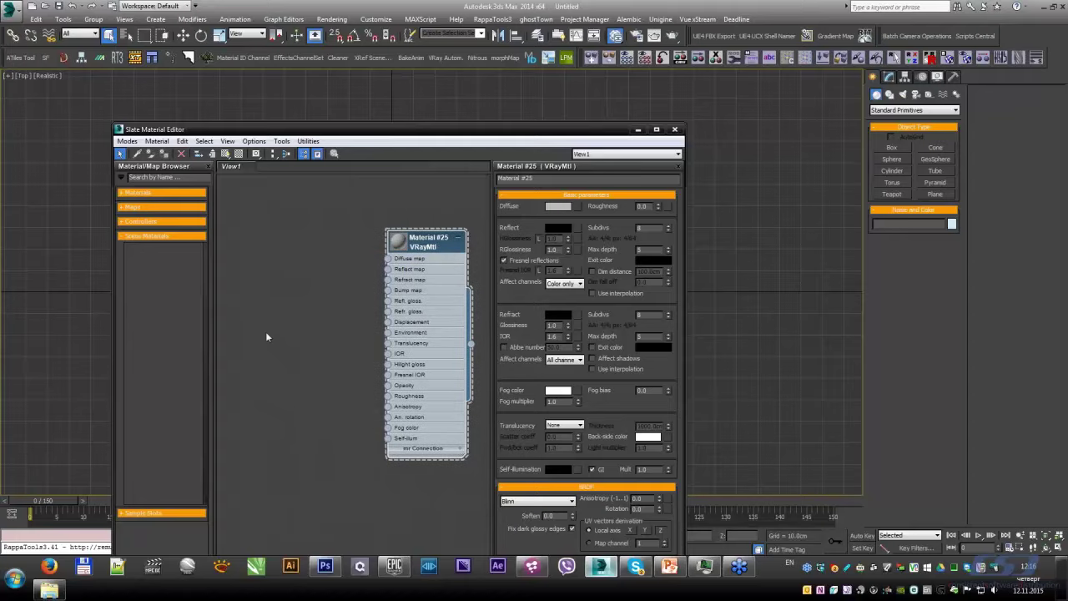
Step: Add a Bitmap node loading Road_RoadsWithLines_2k_n.tga with gamma override 1.0
right_click(266, 331)
click(264, 306)
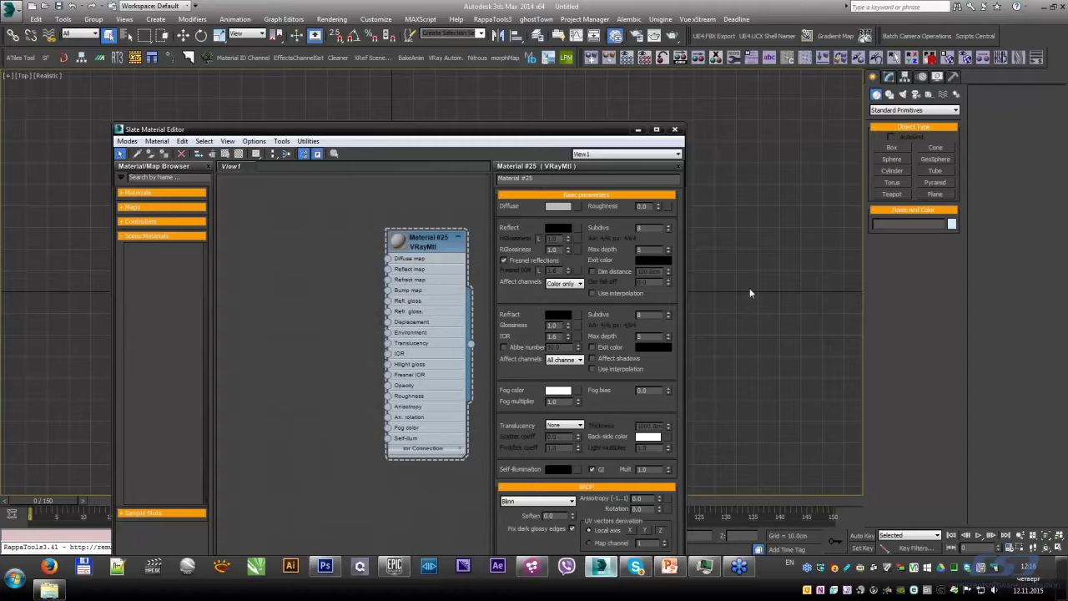
right_click(250, 331)
mouse_move(276, 348)
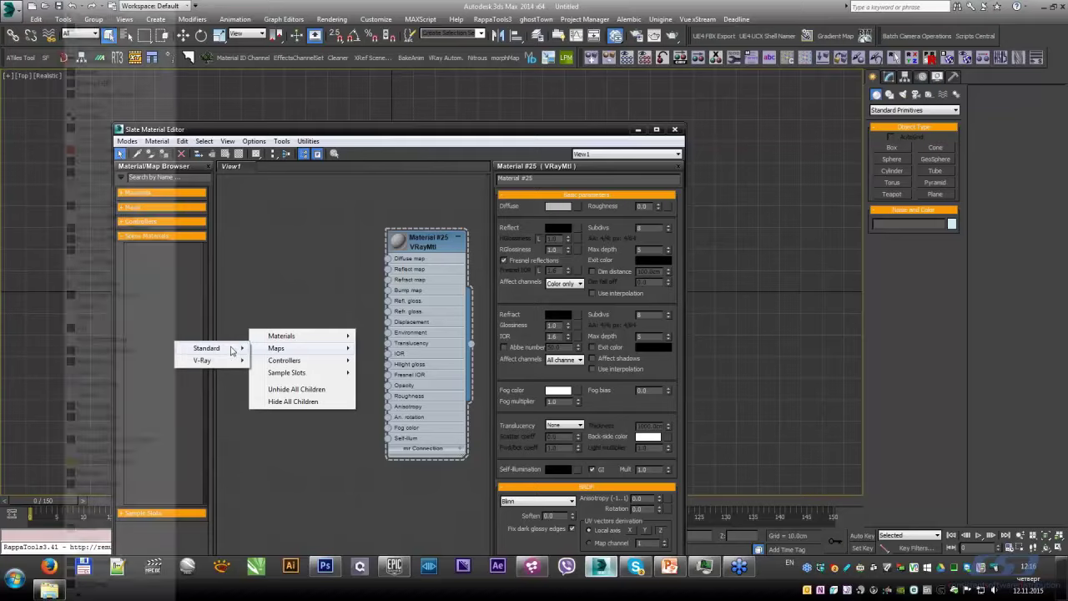
click(288, 208)
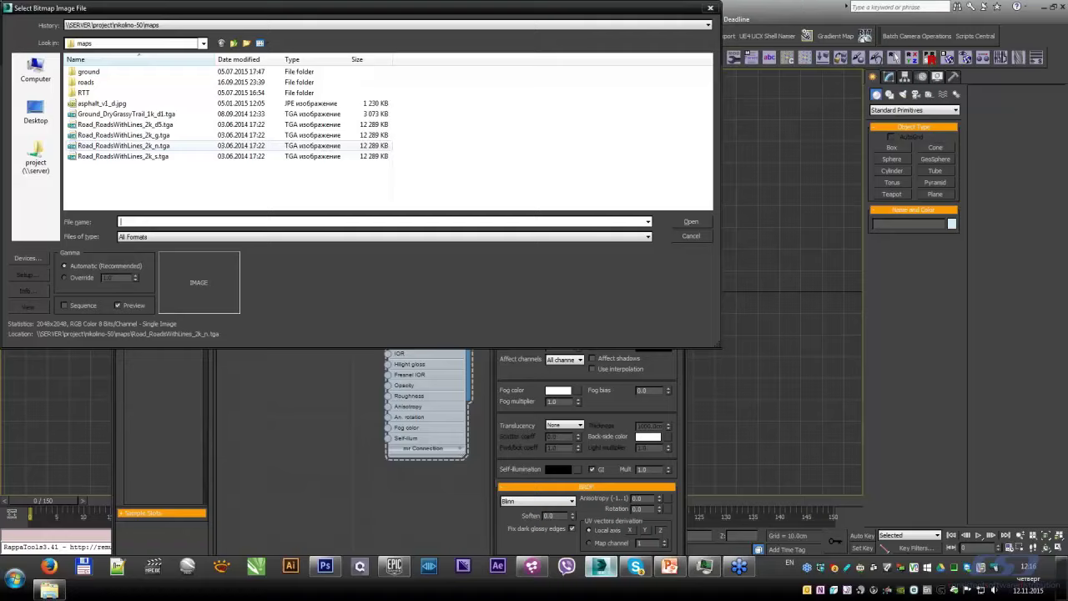
click(123, 145)
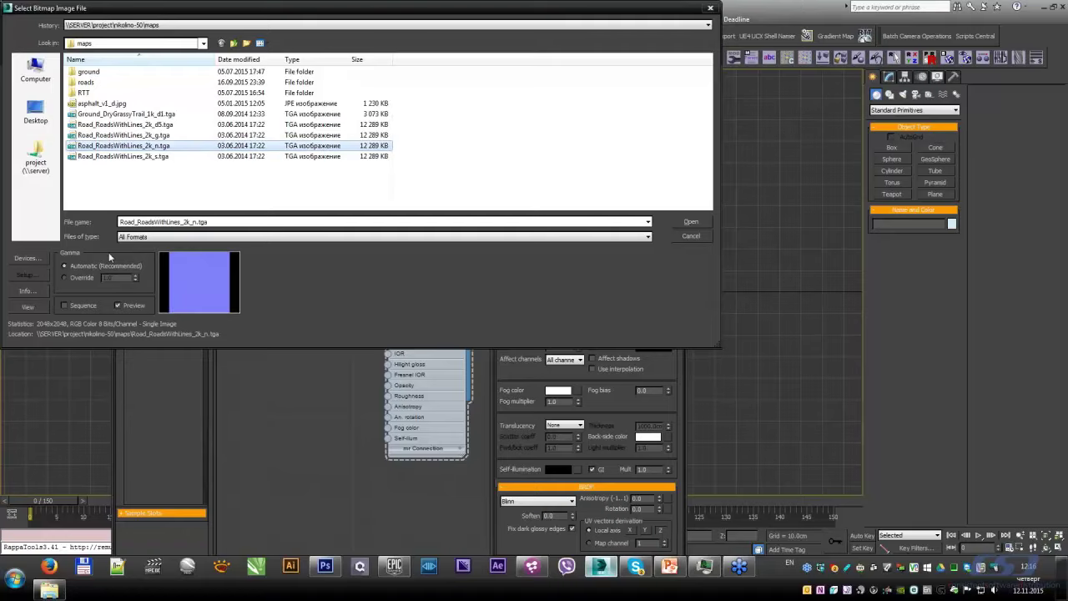
click(78, 279)
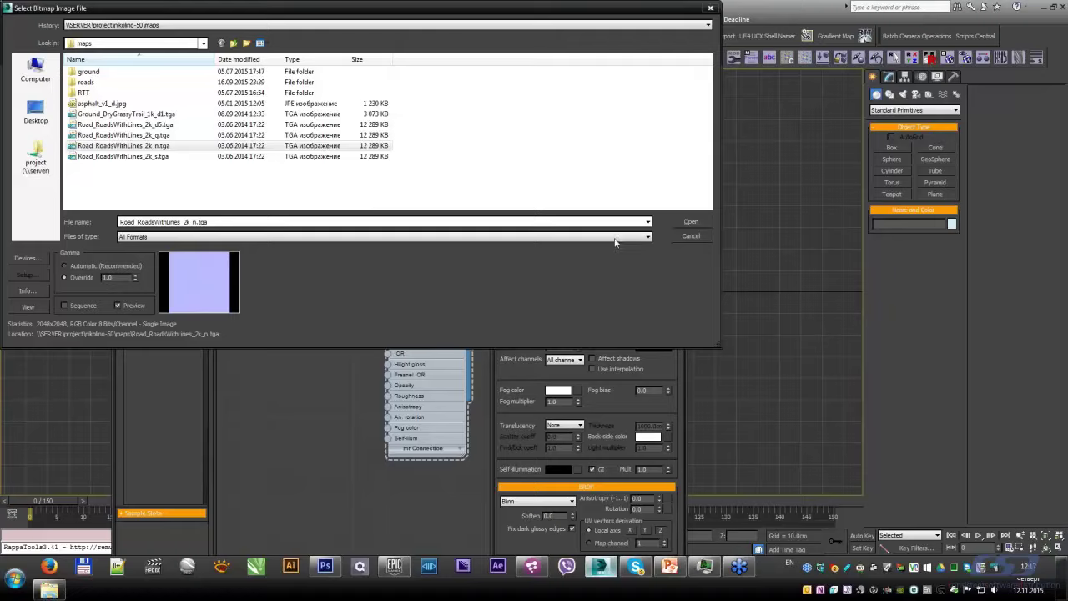
click(691, 222)
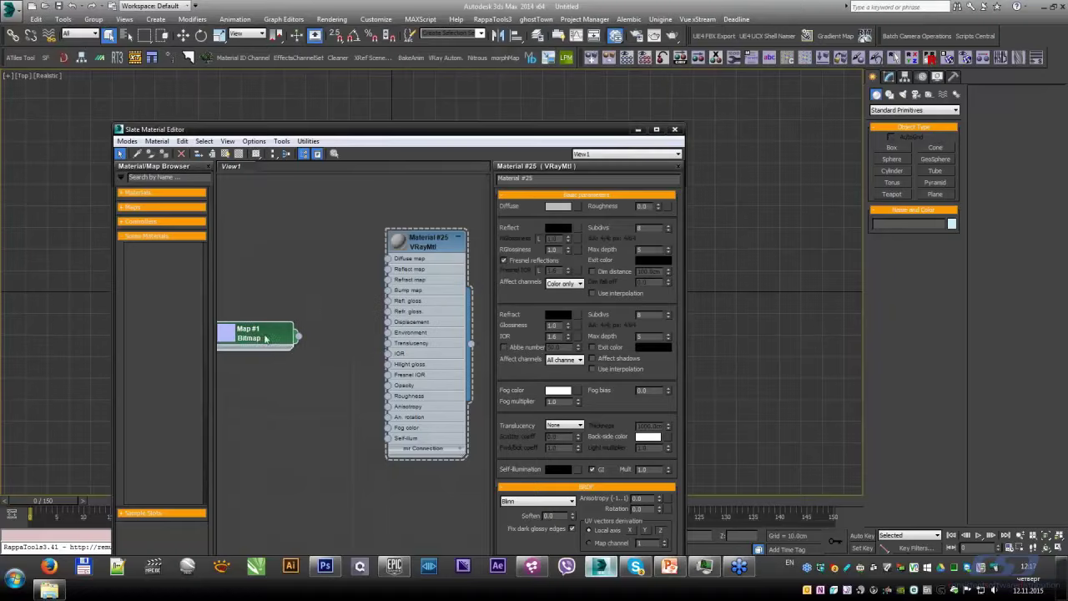
Step: Add a Normal Bump node and a VRayNormalMap node next to the road bitmap
drag(265, 337, 261, 333)
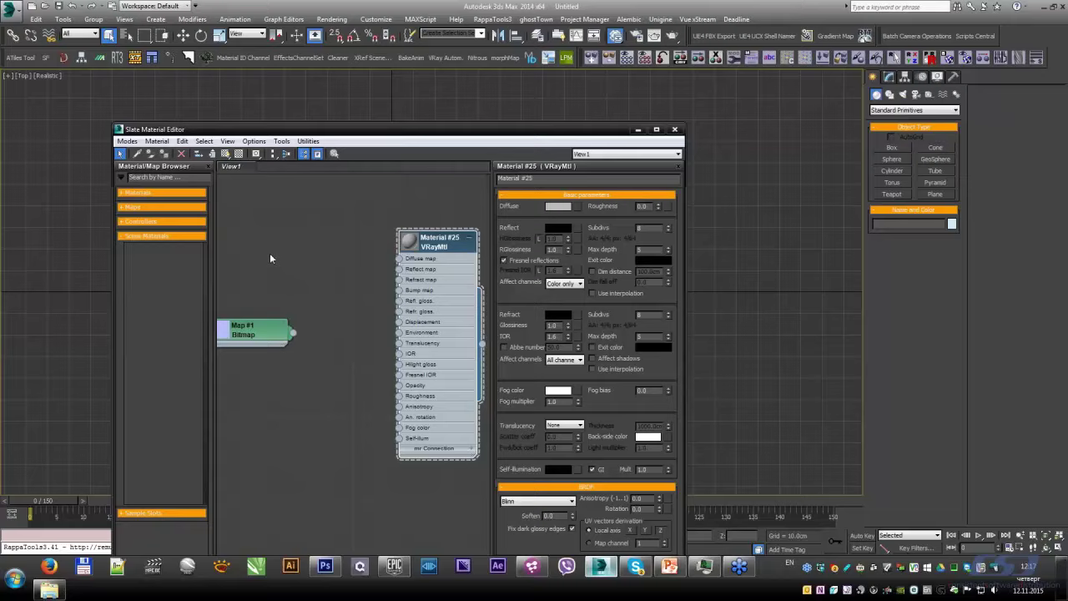
right_click(282, 245)
mouse_move(309, 266)
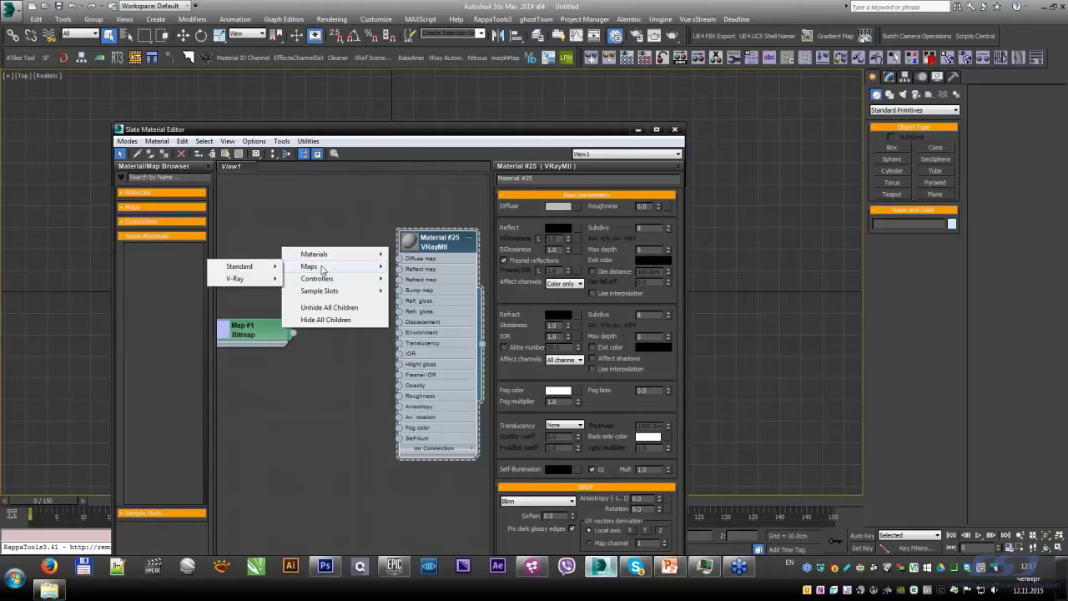
click(125, 312)
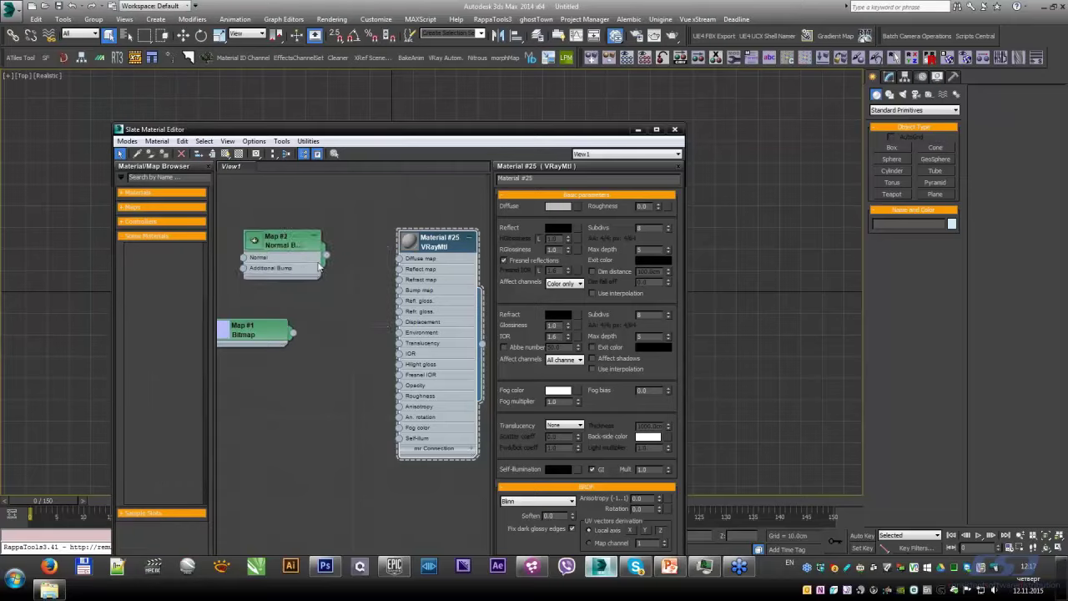
right_click(305, 365)
mouse_move(334, 385)
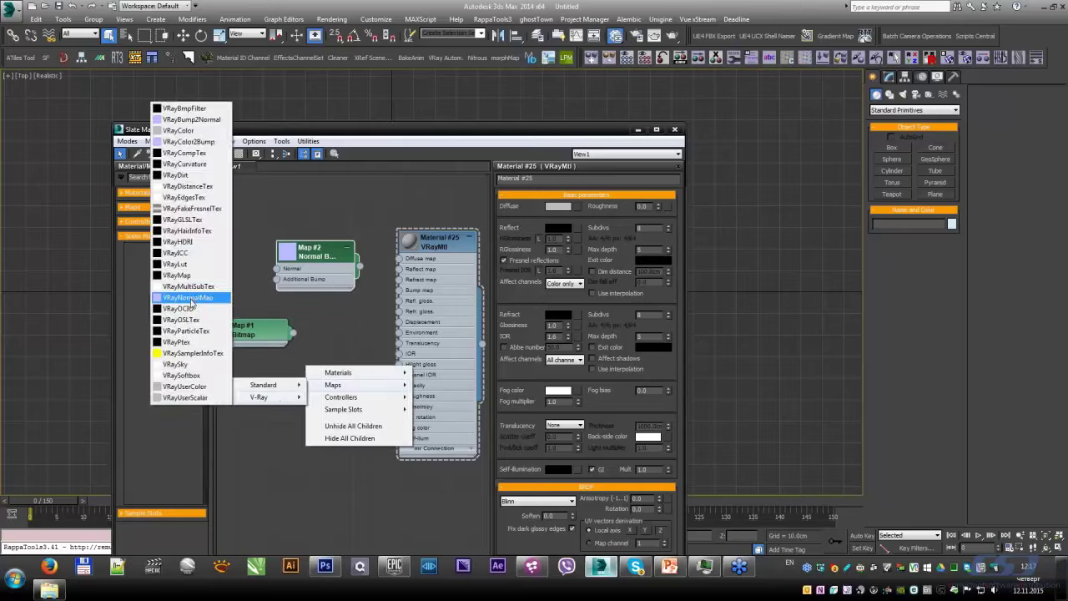
click(193, 300)
double_click(324, 372)
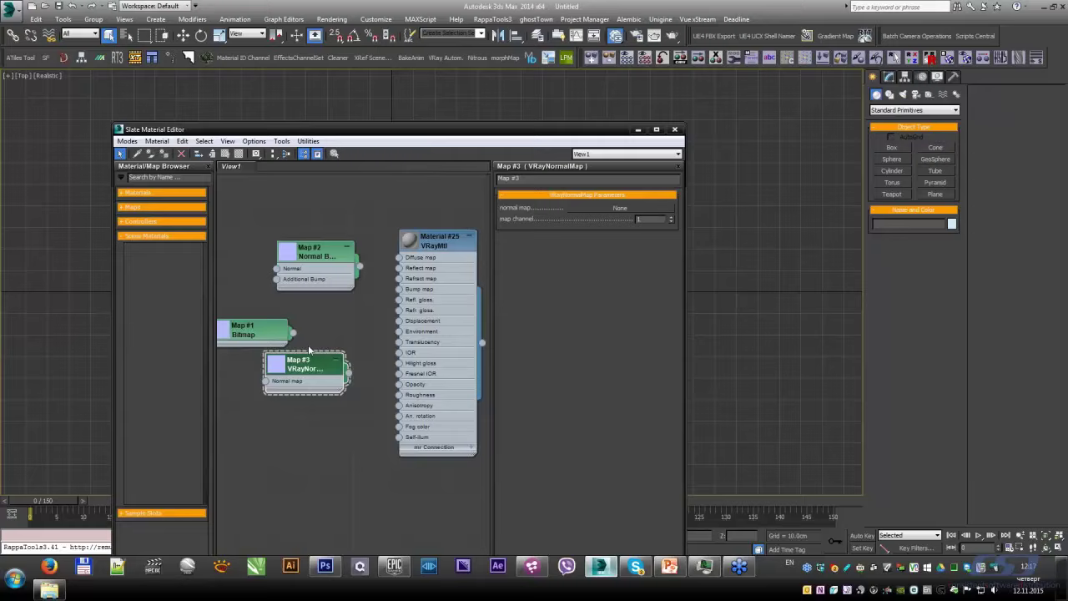
Step: Wire the road bitmap into both normal nodes and into Material #25's Bump map
mouse_move(270, 337)
mouse_down()
mouse_move(240, 336)
mouse_move(274, 296)
mouse_move(276, 267)
mouse_up()
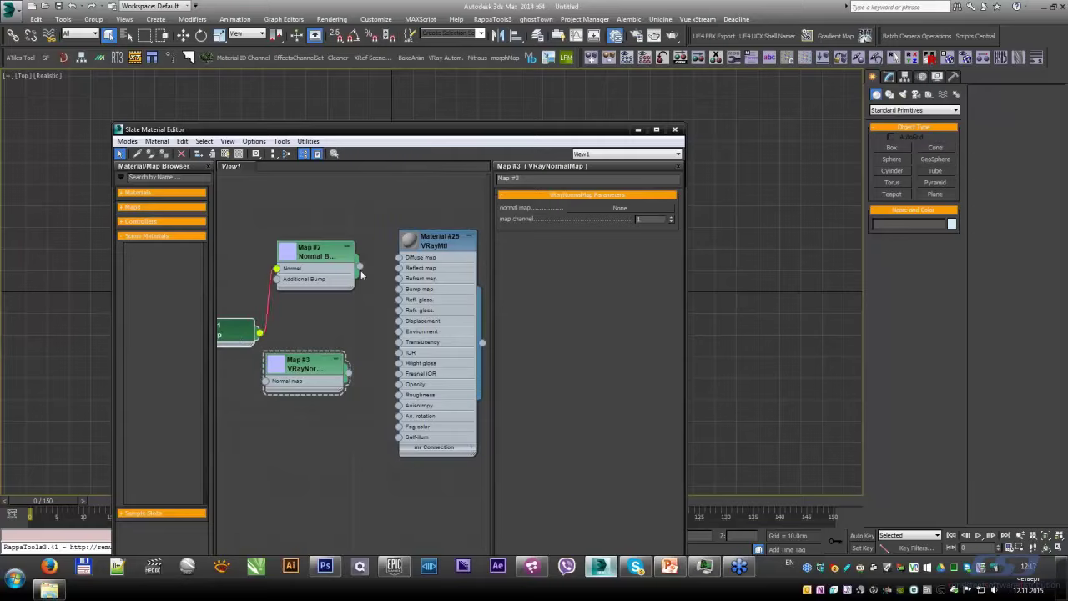
drag(395, 311, 399, 288)
drag(259, 335, 265, 381)
drag(348, 372, 398, 288)
click(323, 264)
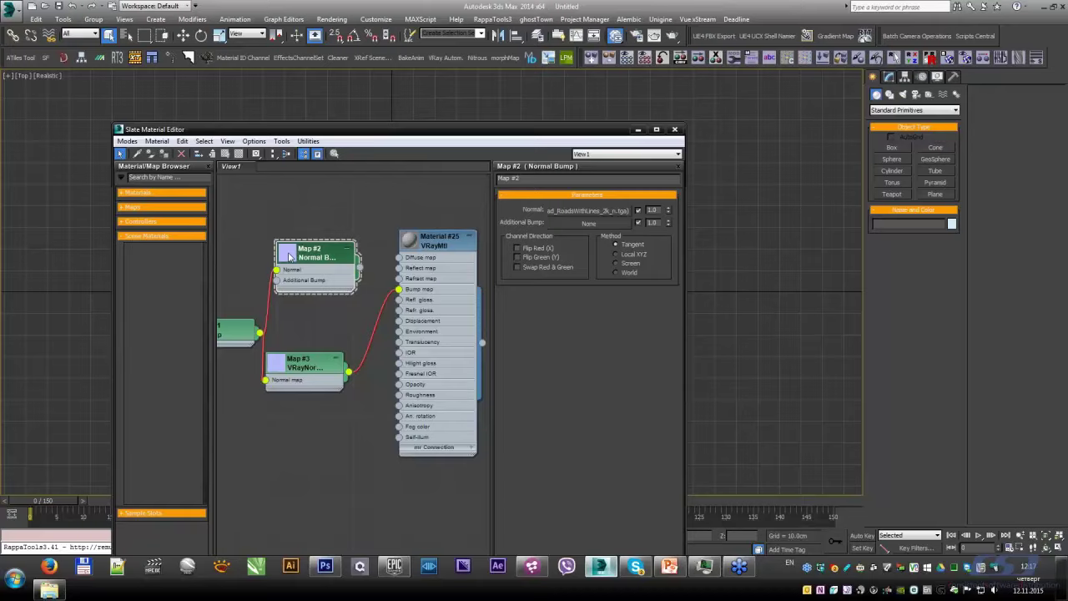
Step: Check both normal nodes' parameters and enable Flip Green (Y) on the Normal Bump
middle_drag(317, 315, 367, 358)
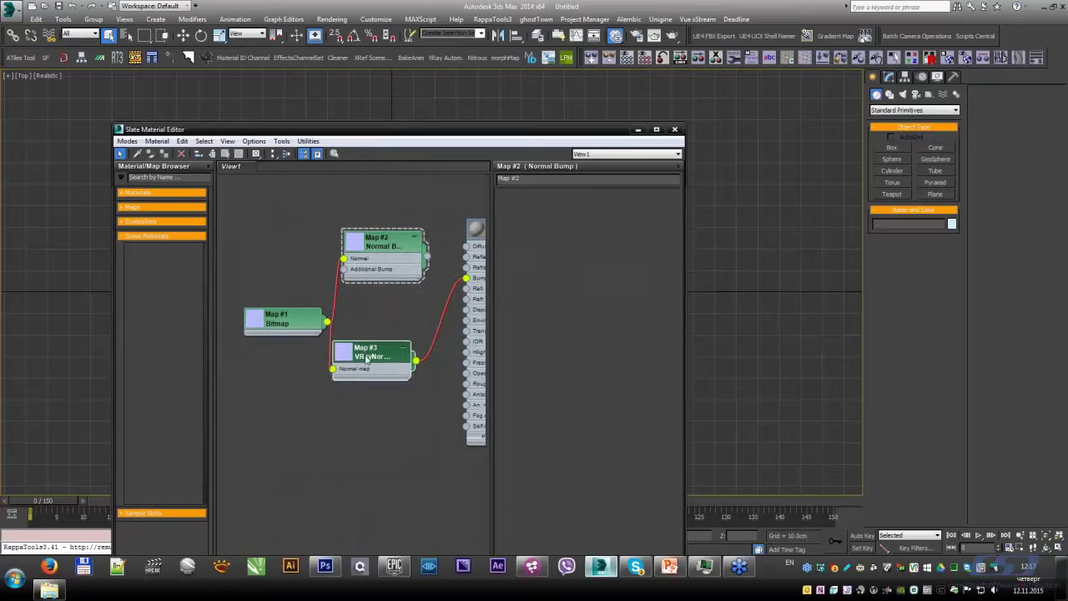
double_click(367, 358)
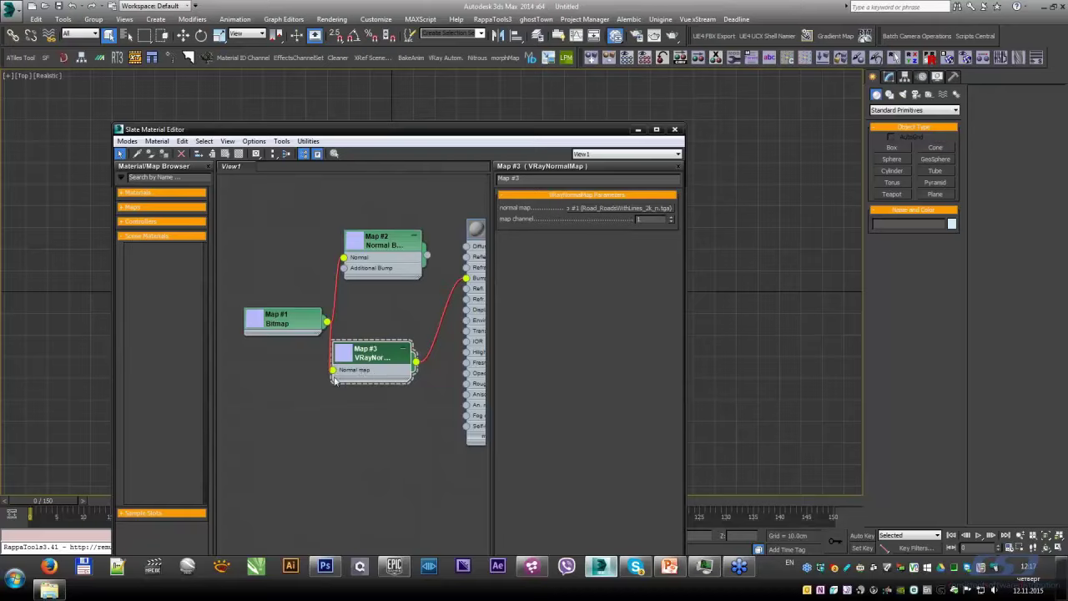
middle_drag(389, 279, 317, 296)
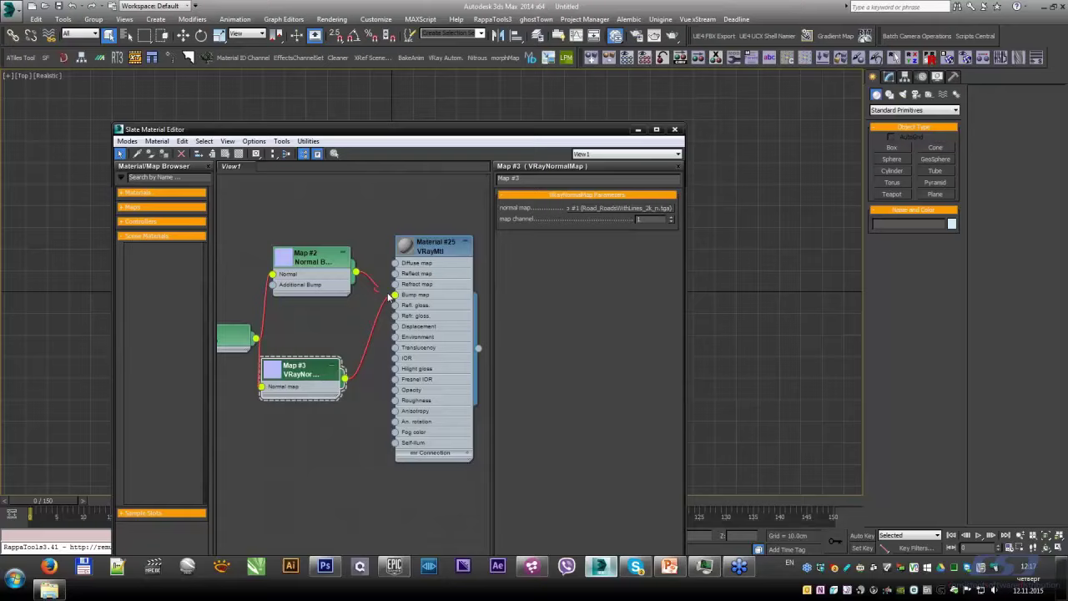
double_click(324, 283)
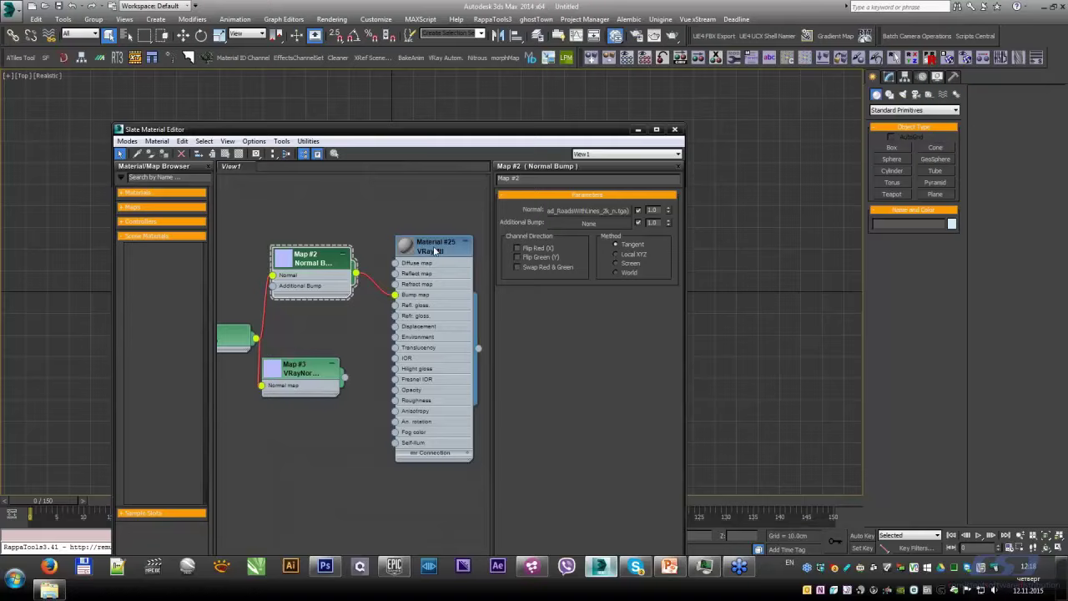
middle_drag(434, 250, 467, 236)
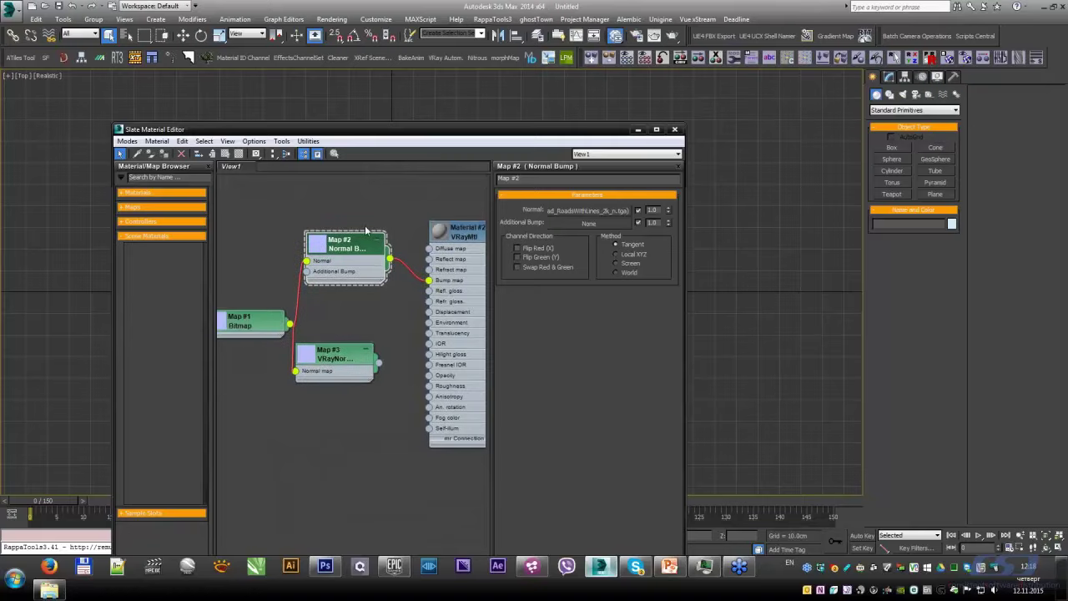
click(539, 258)
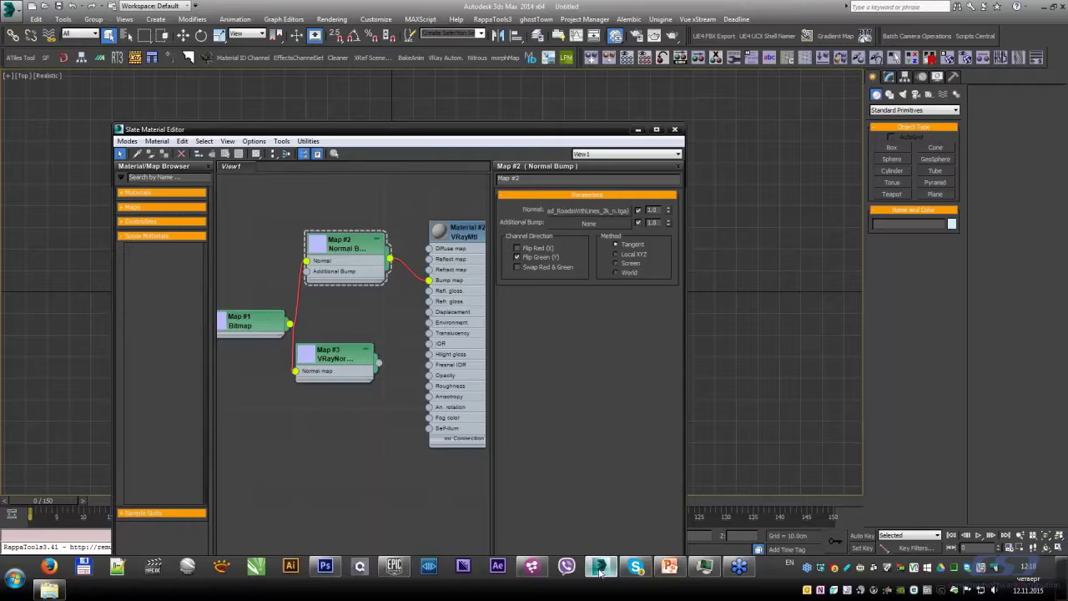
click(327, 567)
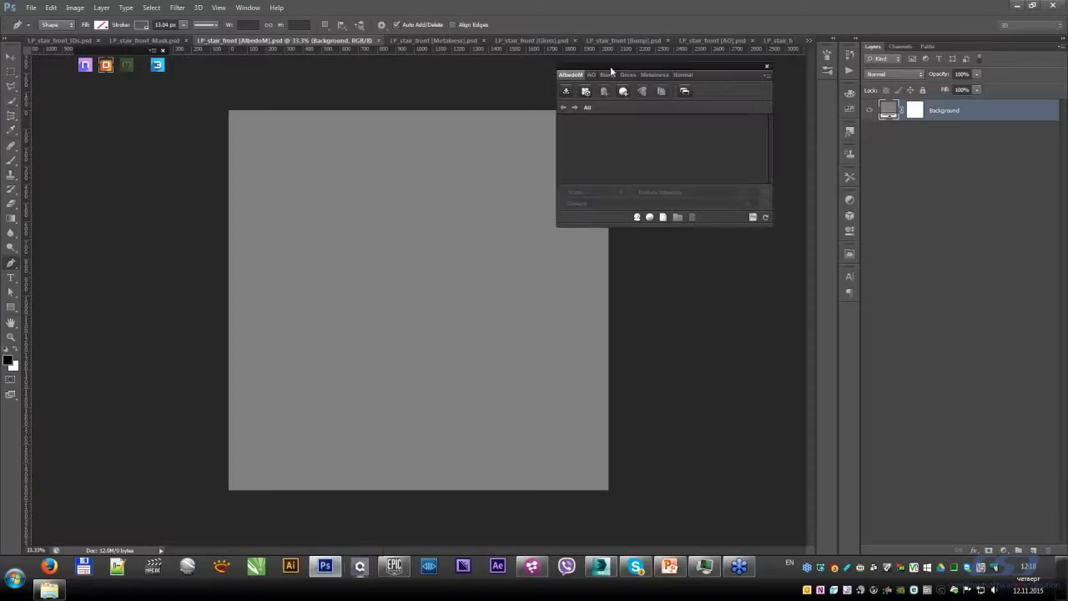
Step: Open the Quixel 3DO preview, then orbit and zoom the staircase to inspect its texture
drag(609, 66, 563, 100)
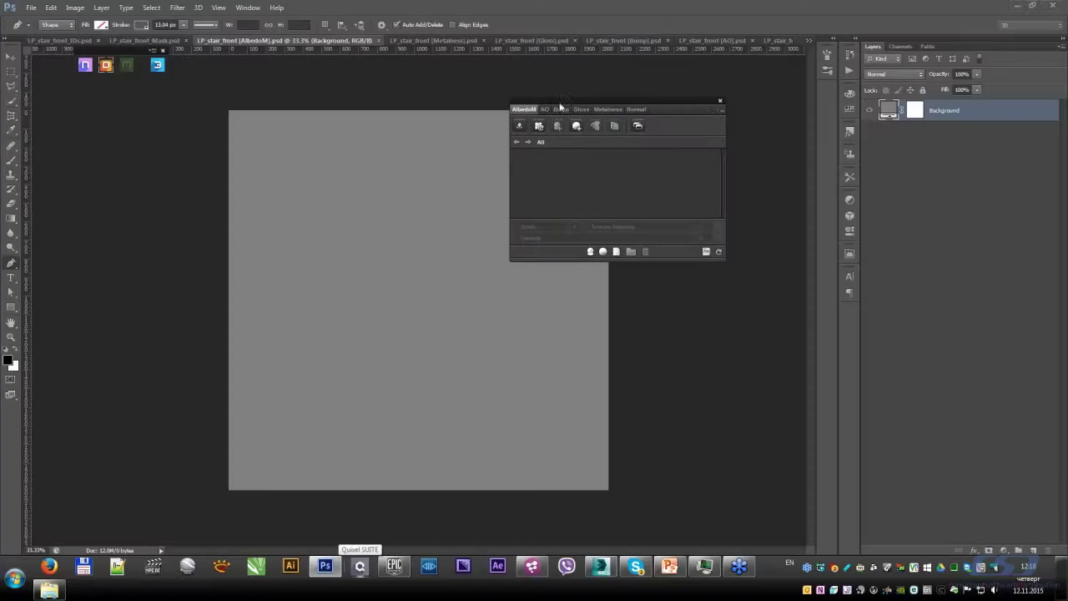
click(158, 65)
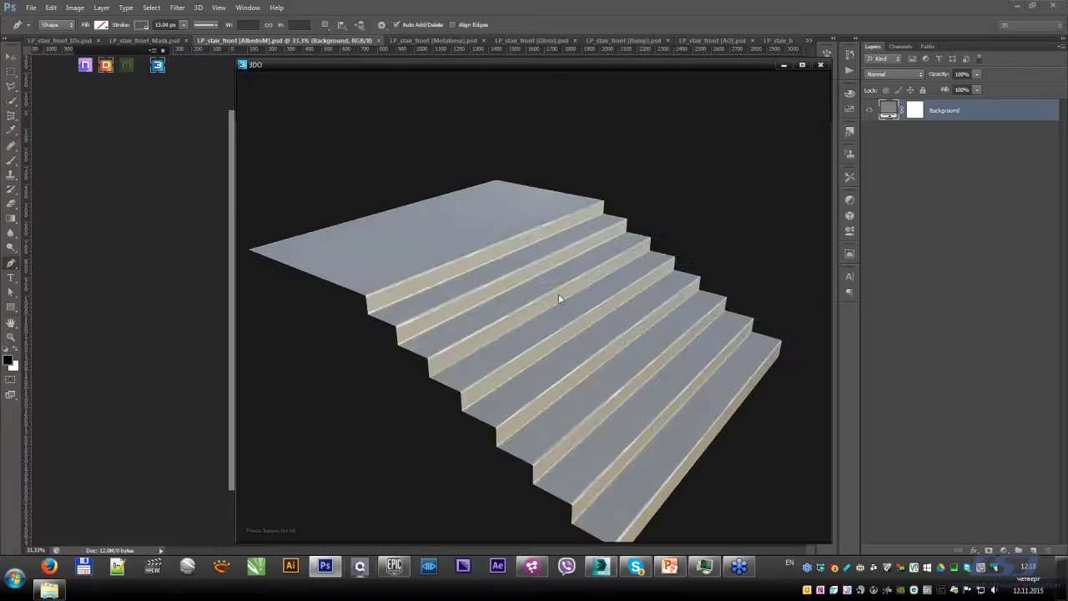
mouse_move(446, 290)
mouse_down()
mouse_move(292, 267)
mouse_move(286, 324)
mouse_move(274, 329)
mouse_move(414, 355)
mouse_move(527, 400)
mouse_move(551, 363)
mouse_move(498, 325)
mouse_move(589, 305)
mouse_move(596, 372)
mouse_move(584, 328)
mouse_move(586, 368)
mouse_up()
scroll(587, 362, up, 5)
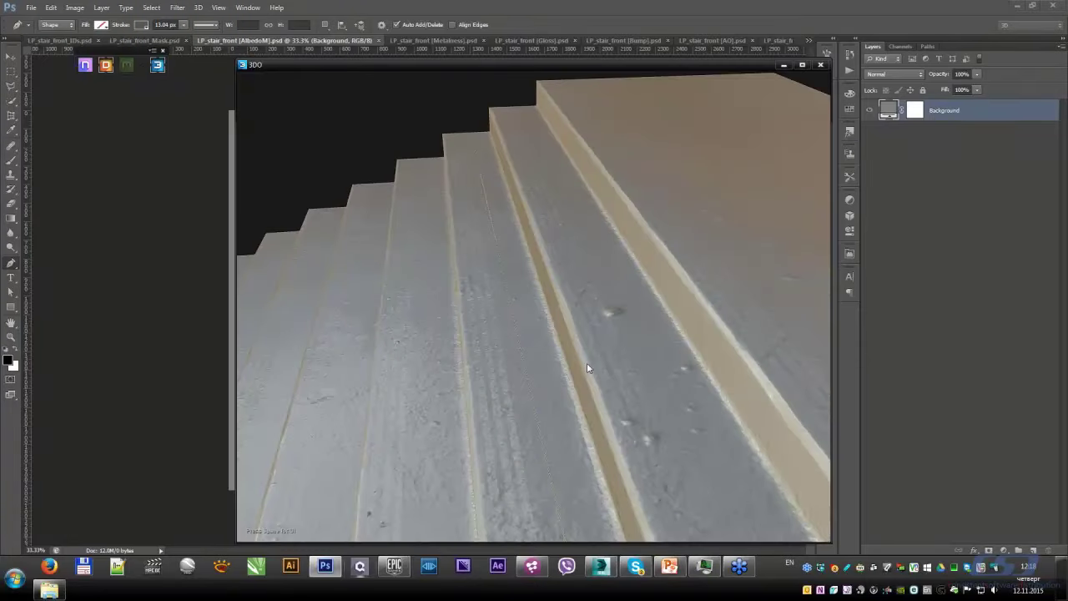
scroll(567, 371, up, 3)
scroll(568, 371, down, 2)
scroll(537, 377, down, 3)
scroll(542, 353, down, 3)
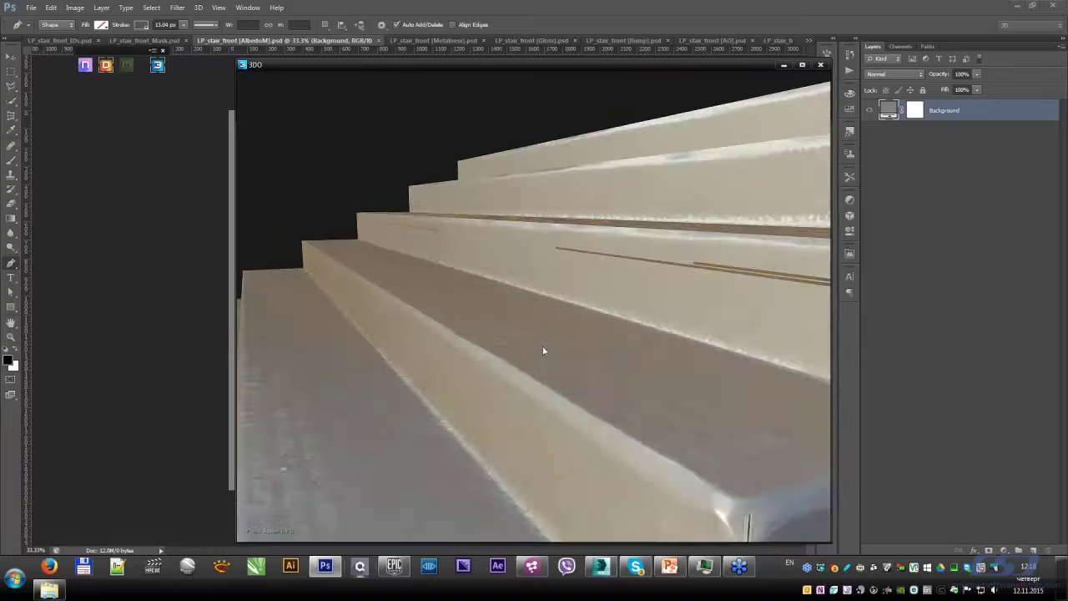
scroll(555, 368, down, 3)
Step: Orbit the staircase into full view; move the Quixel panel left and the 3DO window to the top
mouse_move(554, 368)
mouse_down()
mouse_move(450, 309)
mouse_move(484, 327)
mouse_up()
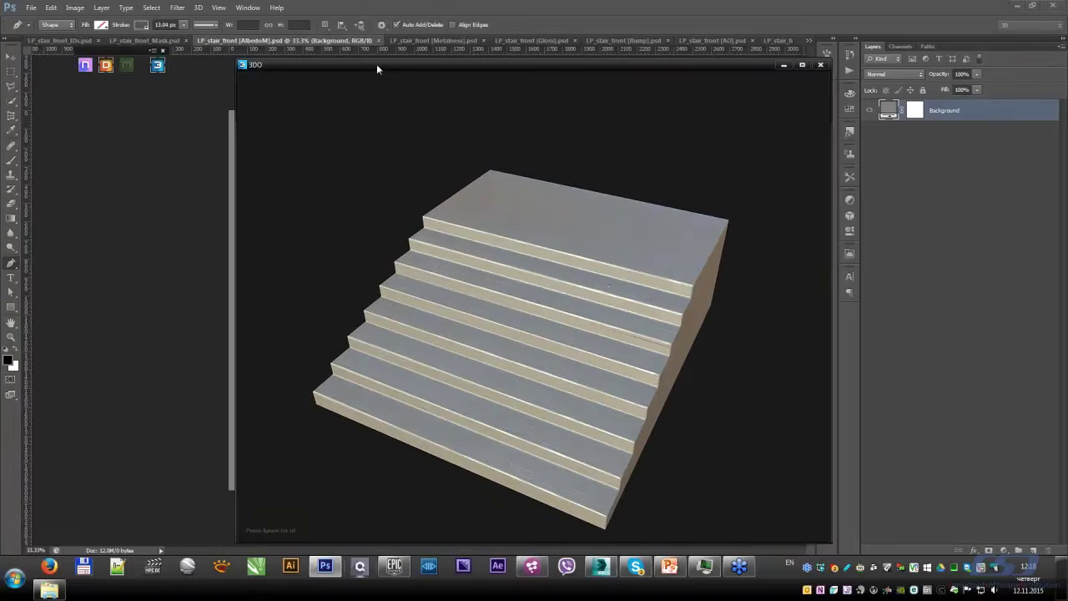
mouse_move(376, 64)
mouse_down()
mouse_move(579, 94)
mouse_move(553, 301)
mouse_move(570, 293)
mouse_up()
drag(557, 105, 191, 108)
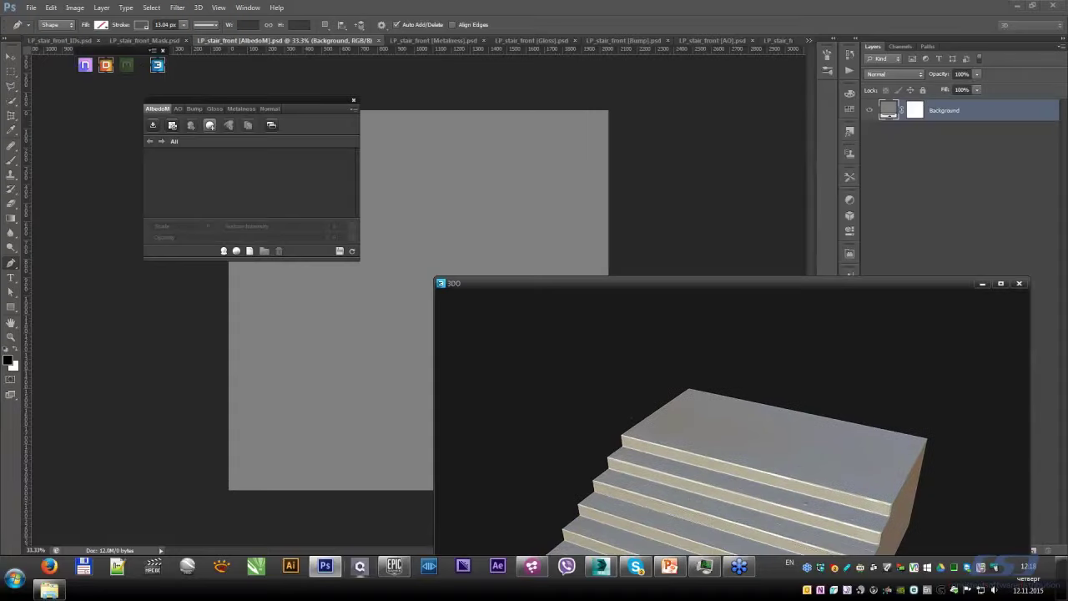
drag(573, 283, 525, 28)
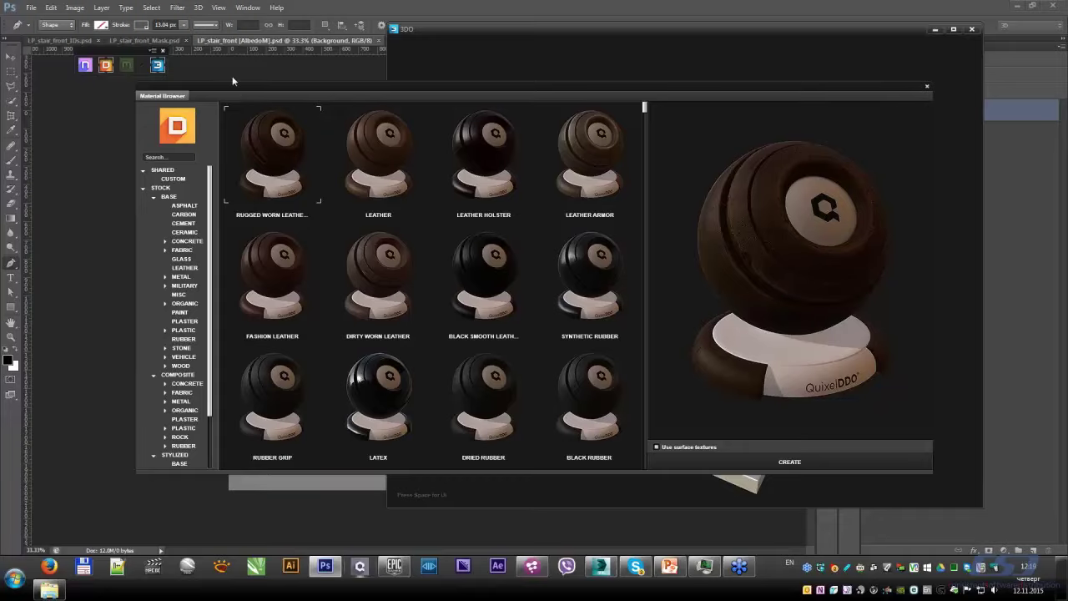
Step: Choose Clean Cement from the cement materials in the DDO browser and create it
drag(245, 91, 332, 70)
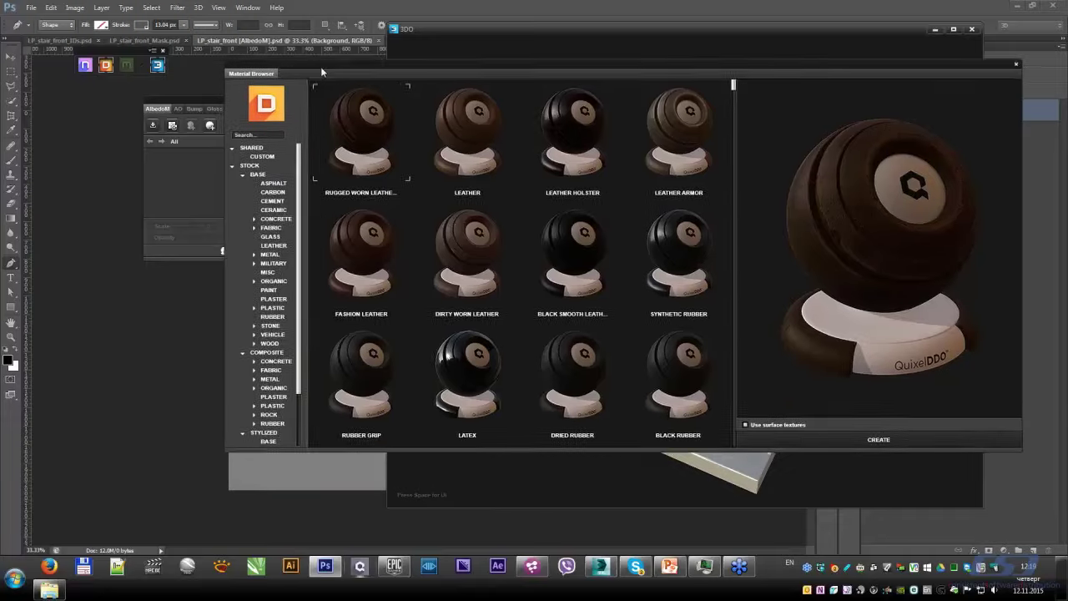
click(270, 201)
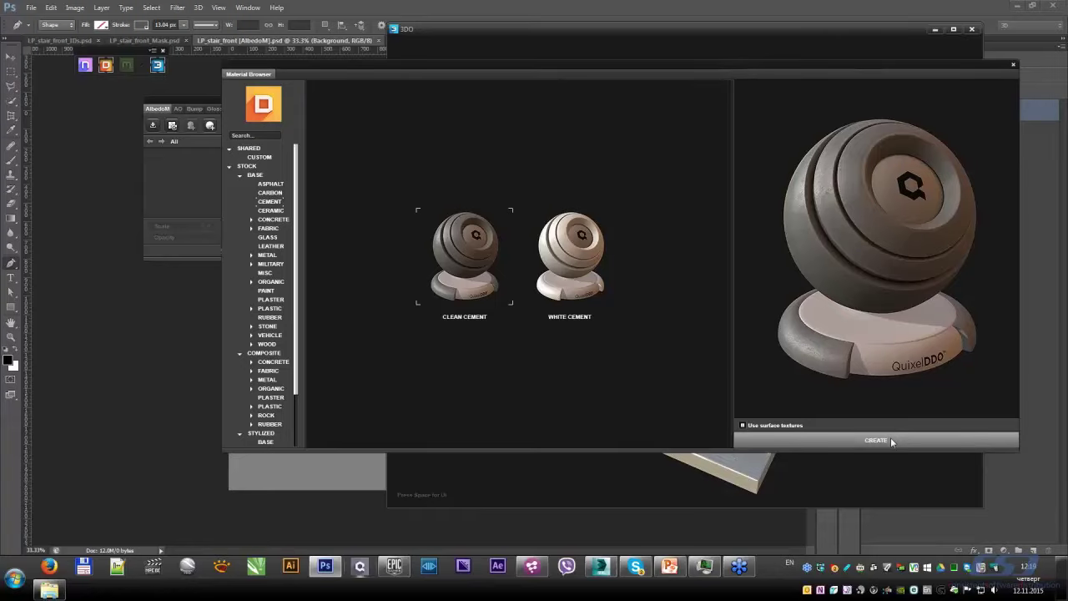
click(890, 440)
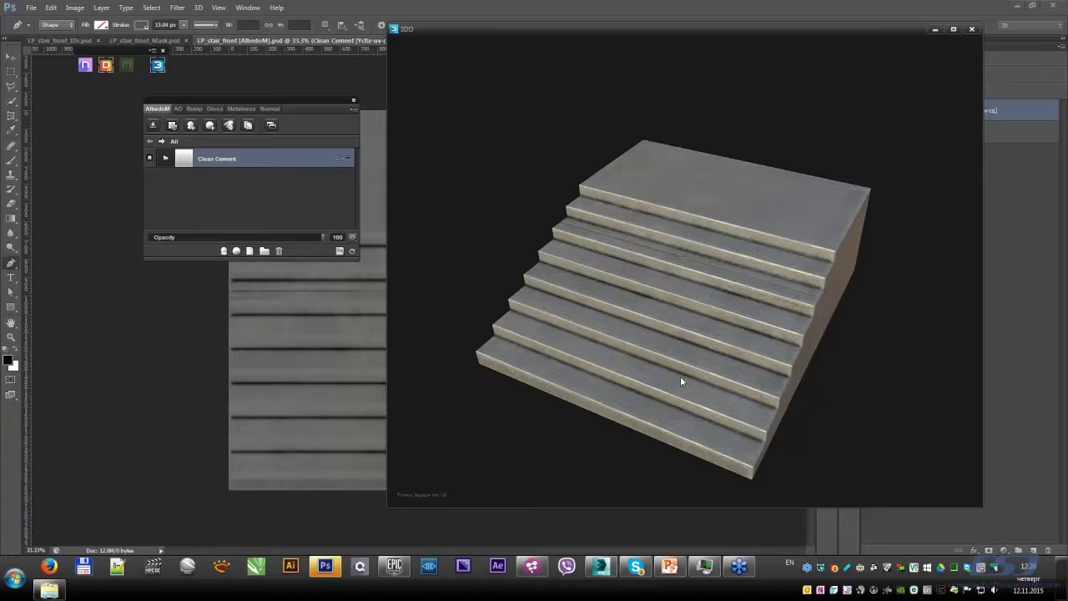
Step: Rotate the staircase to a side view to check the Clean Cement texture
drag(730, 367, 657, 325)
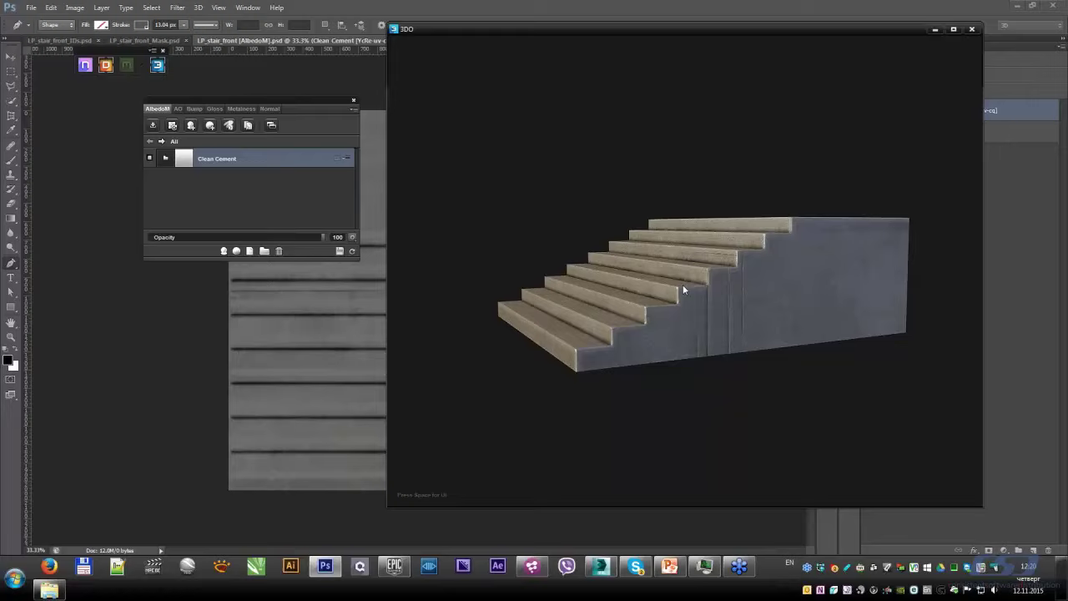
Step: Back in 3ds Max, close the material editor and draw a new box, Box001
click(607, 581)
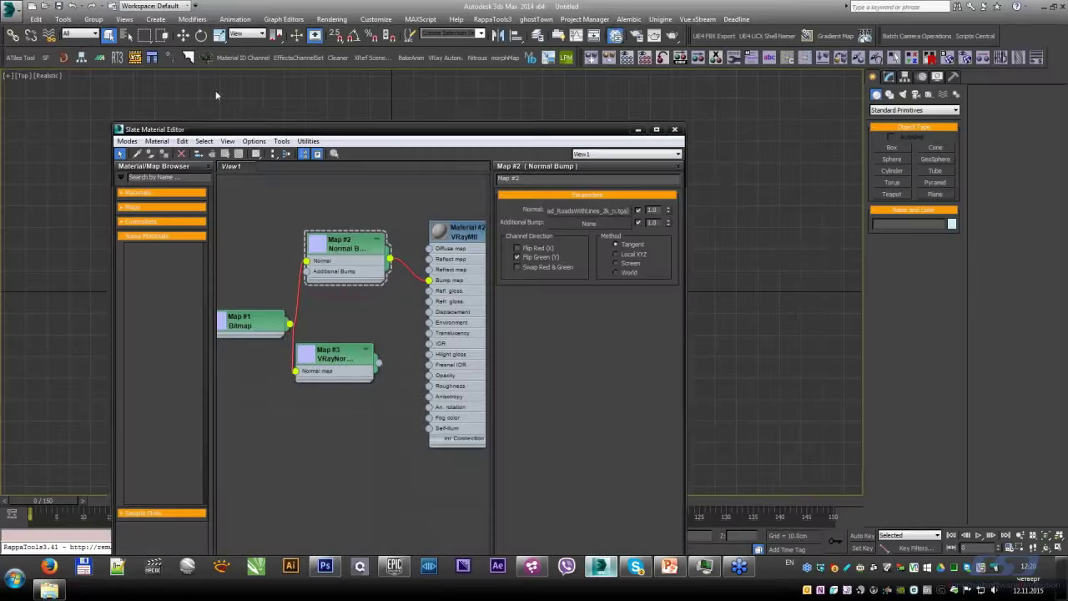
click(675, 130)
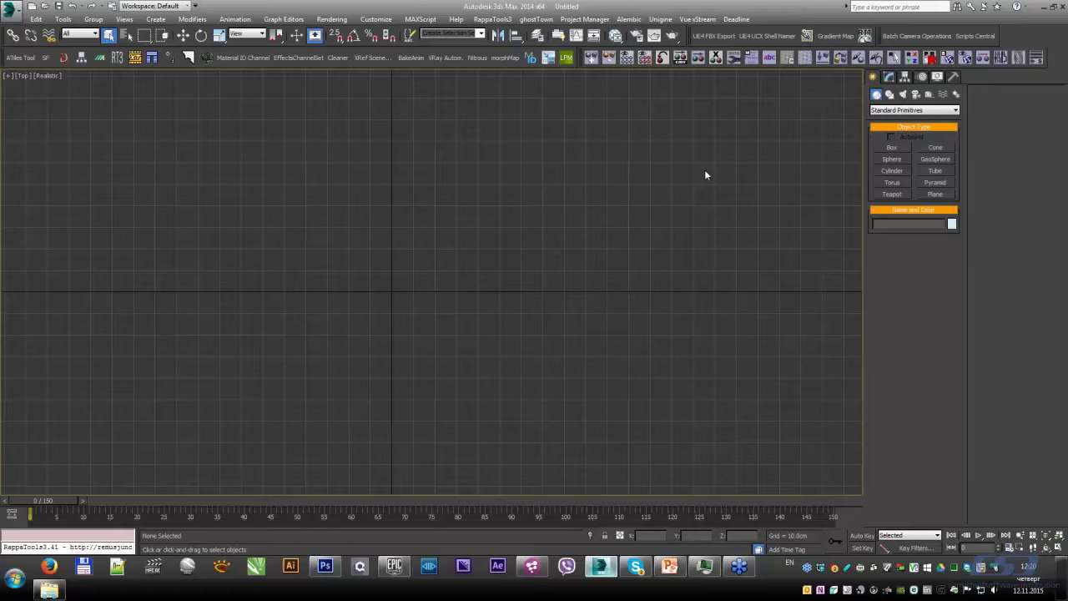
click(887, 148)
drag(415, 277, 486, 348)
click(524, 255)
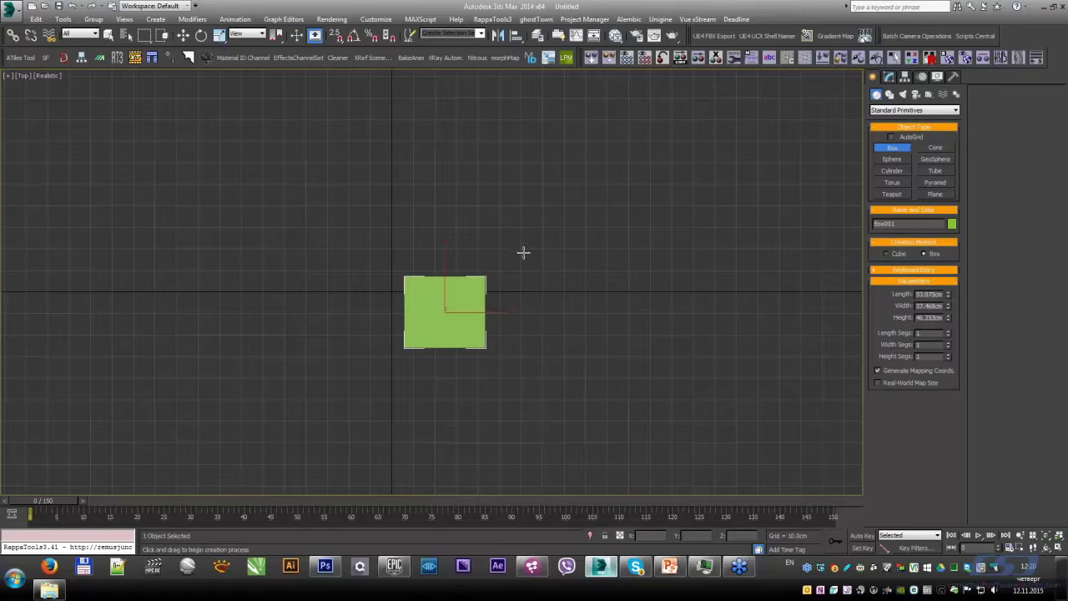
click(498, 310)
alt+middle_drag(498, 309, 508, 267)
scroll(508, 267, up, 3)
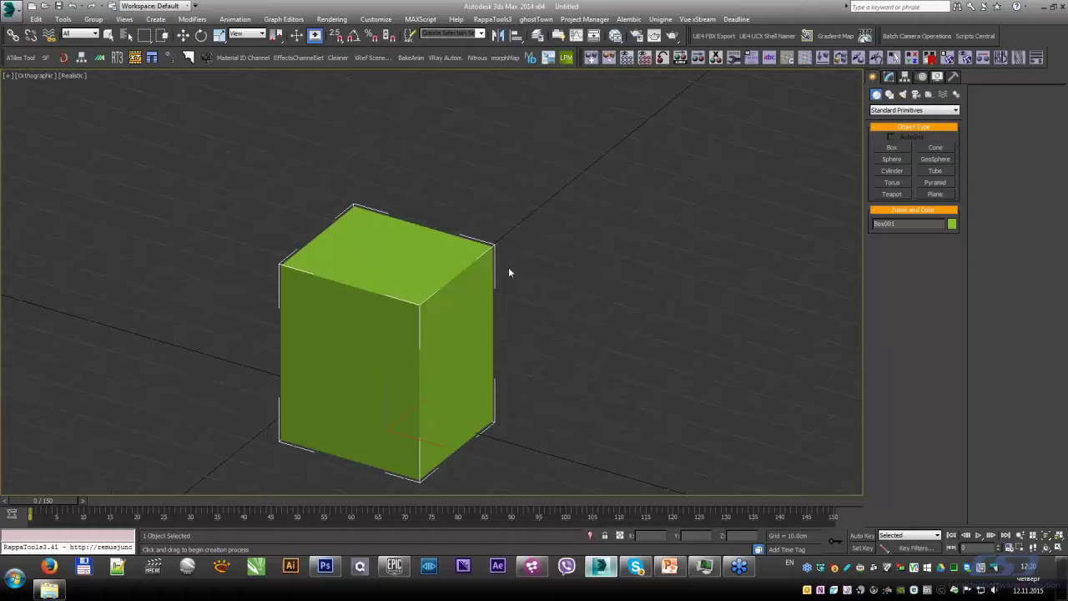
Step: Convert the box to an editable poly, add Unwrap UVW and open its UV editor
right_click(506, 236)
click(659, 371)
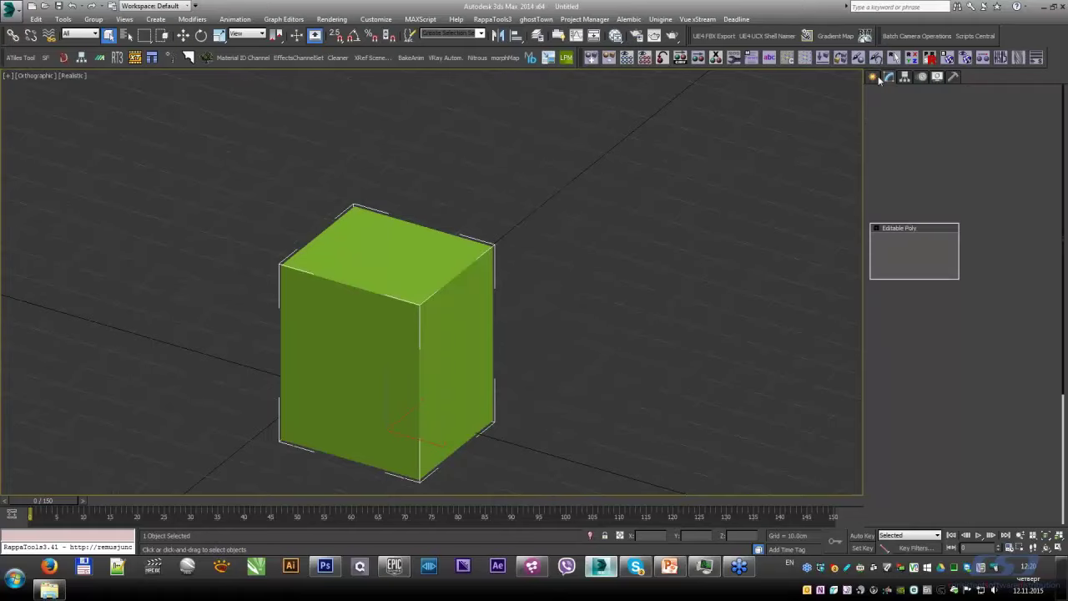
click(891, 174)
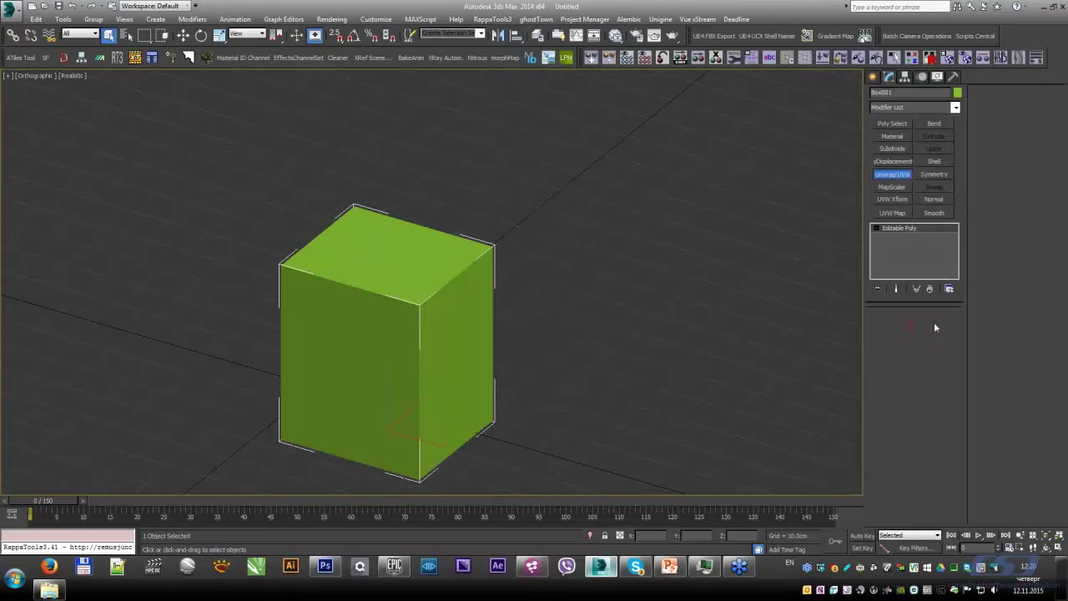
click(913, 442)
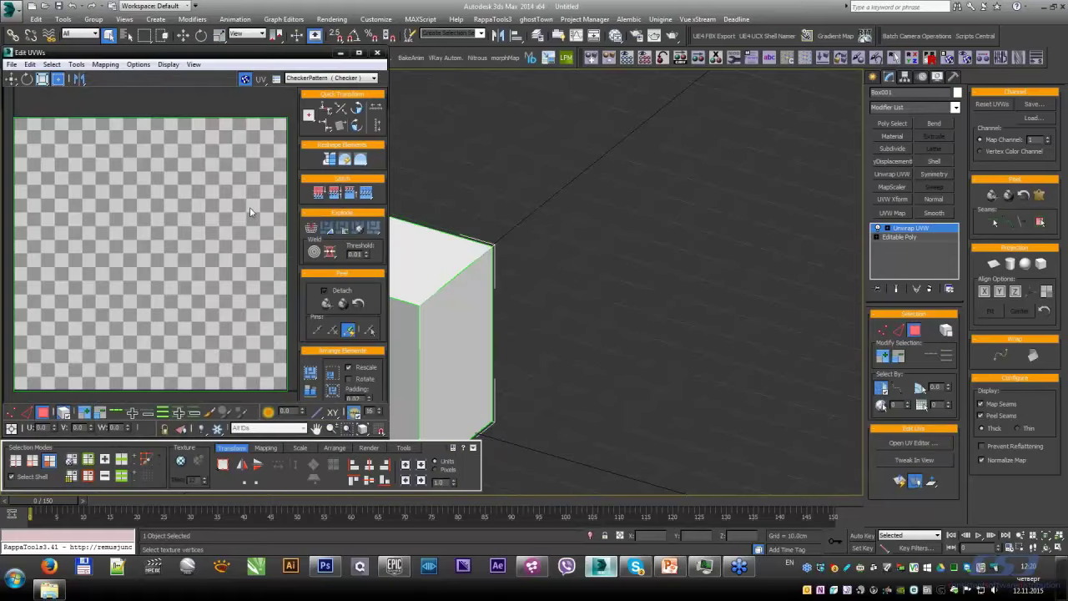
Step: Select all of the box's UVs and flatten them into six separate islands
click(221, 259)
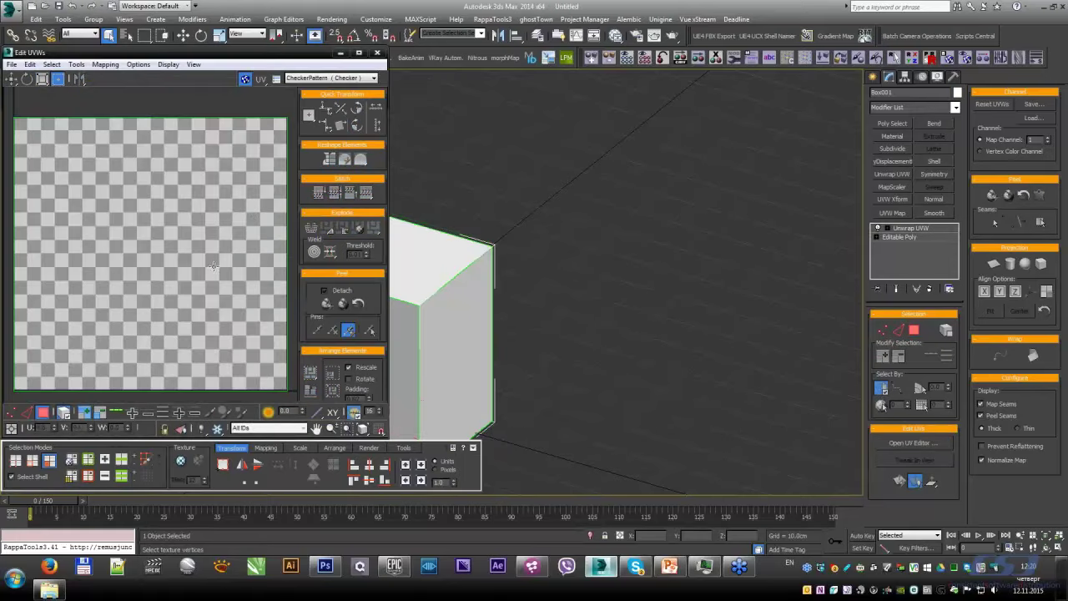
key(ctrl+a)
click(265, 447)
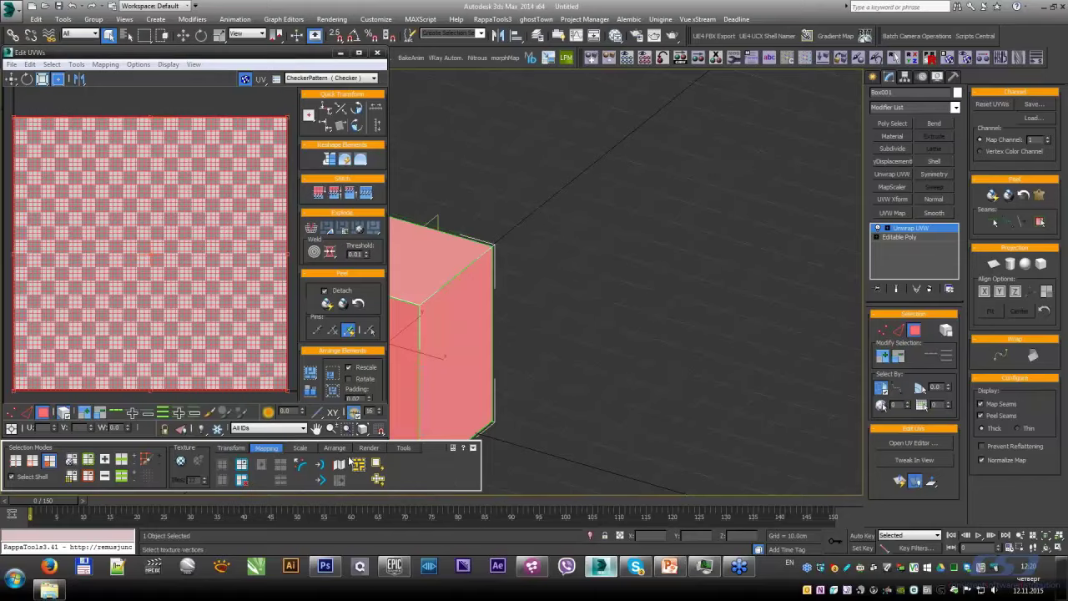
click(358, 464)
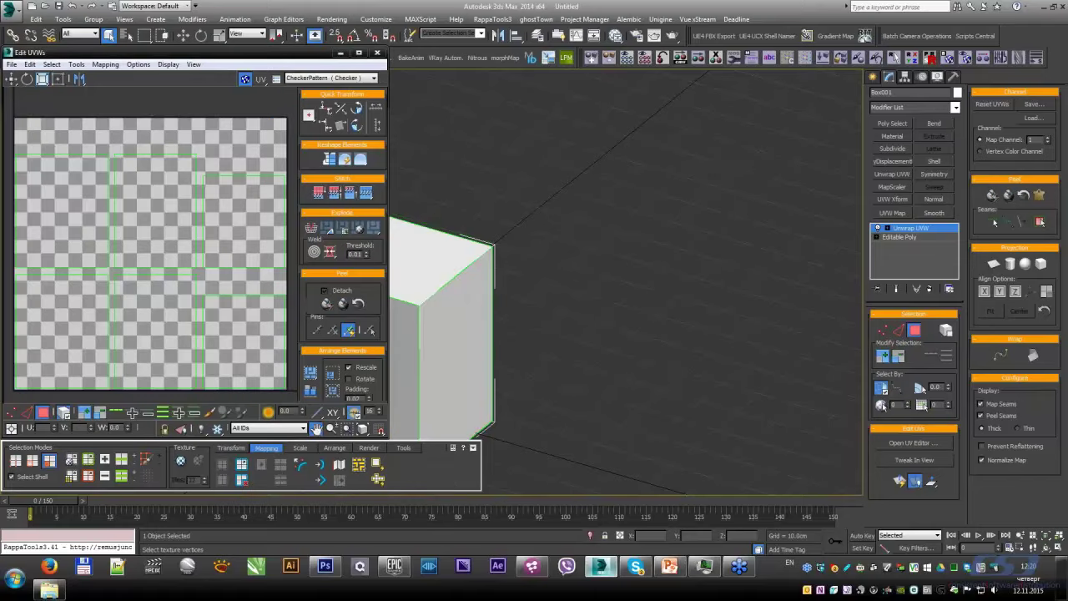
key(ctrl+a)
click(181, 110)
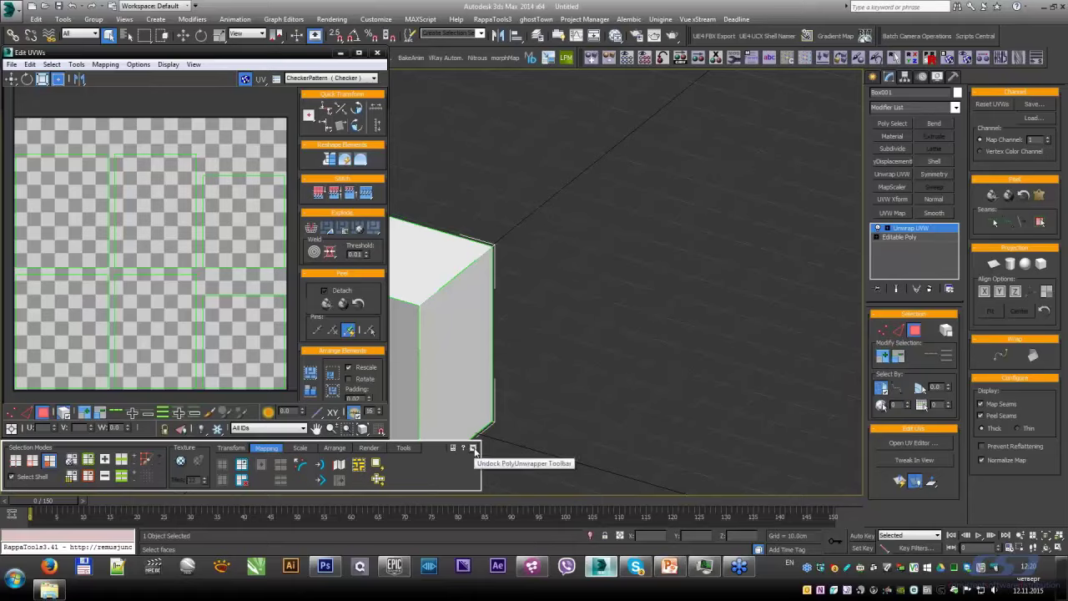
Step: Render a UV template coloured by Material IDs and move its window into full view
click(369, 448)
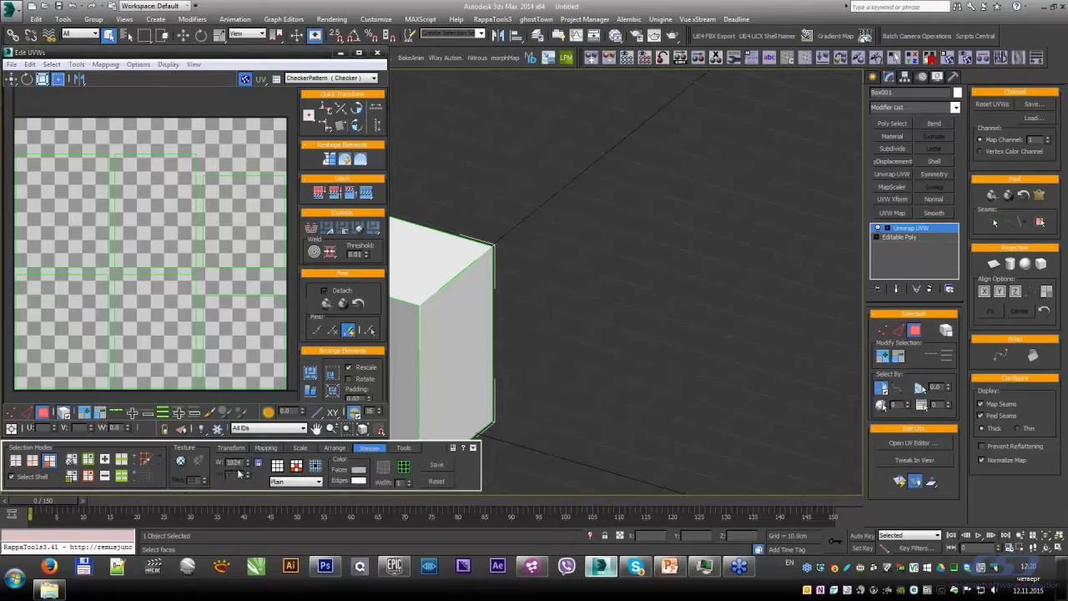
click(296, 482)
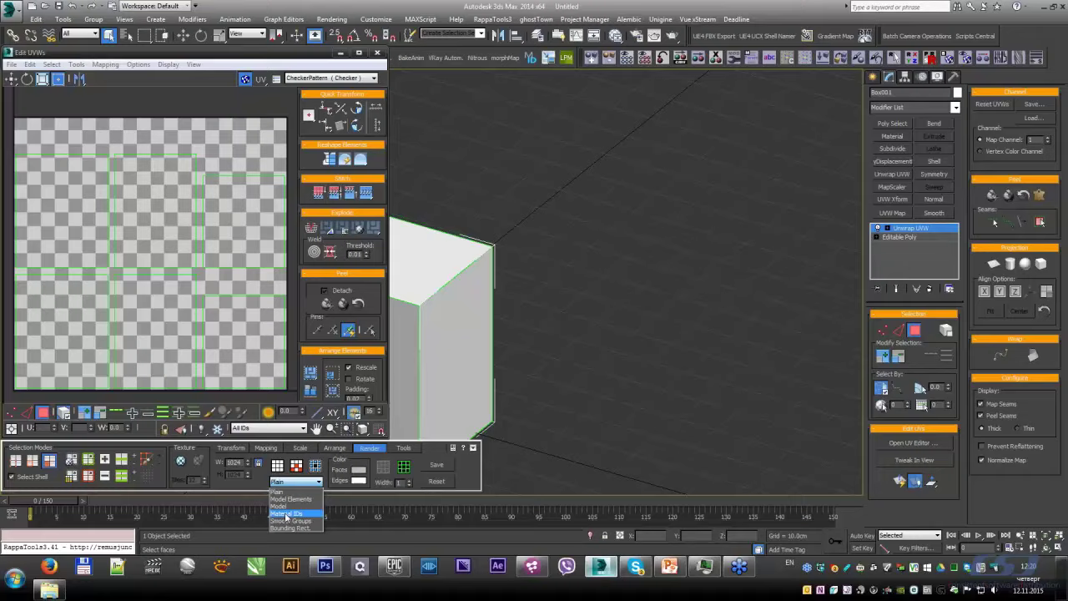
click(286, 514)
click(277, 464)
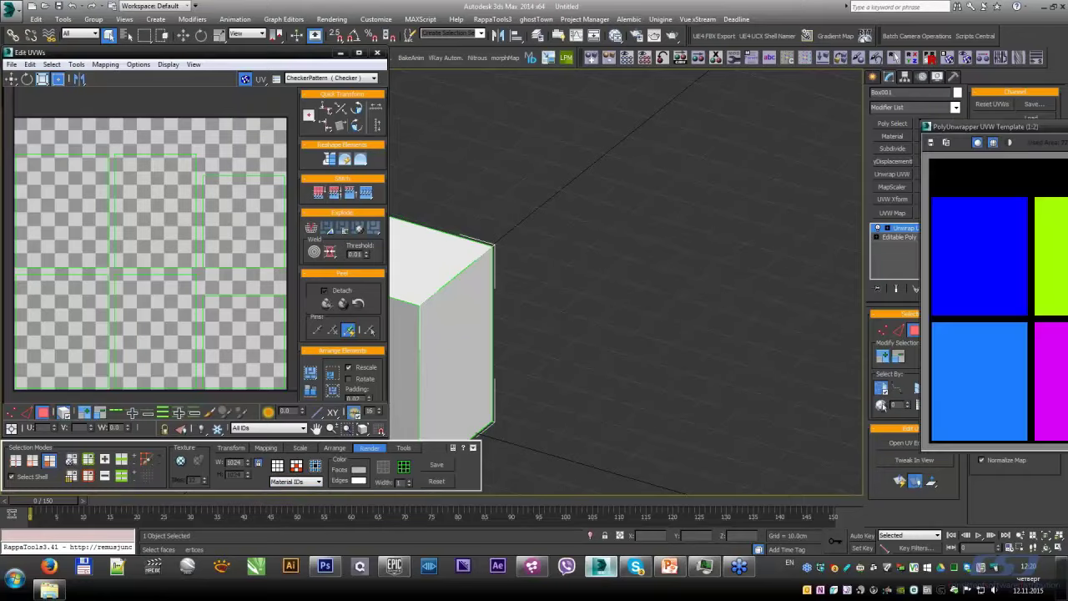
mouse_move(969, 127)
mouse_down()
mouse_move(436, 100)
mouse_move(439, 71)
mouse_up()
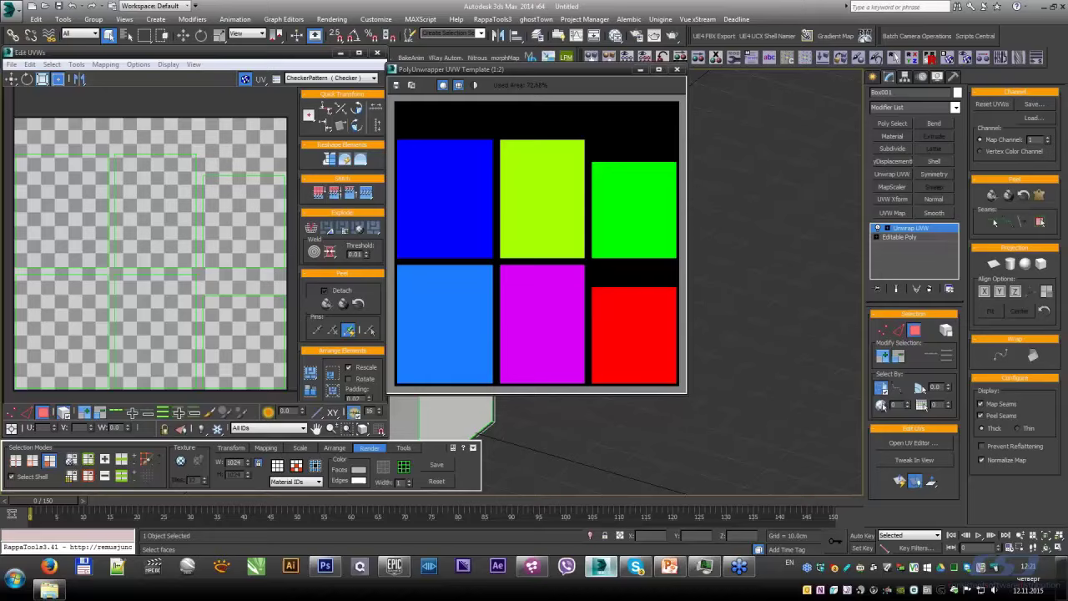
click(244, 221)
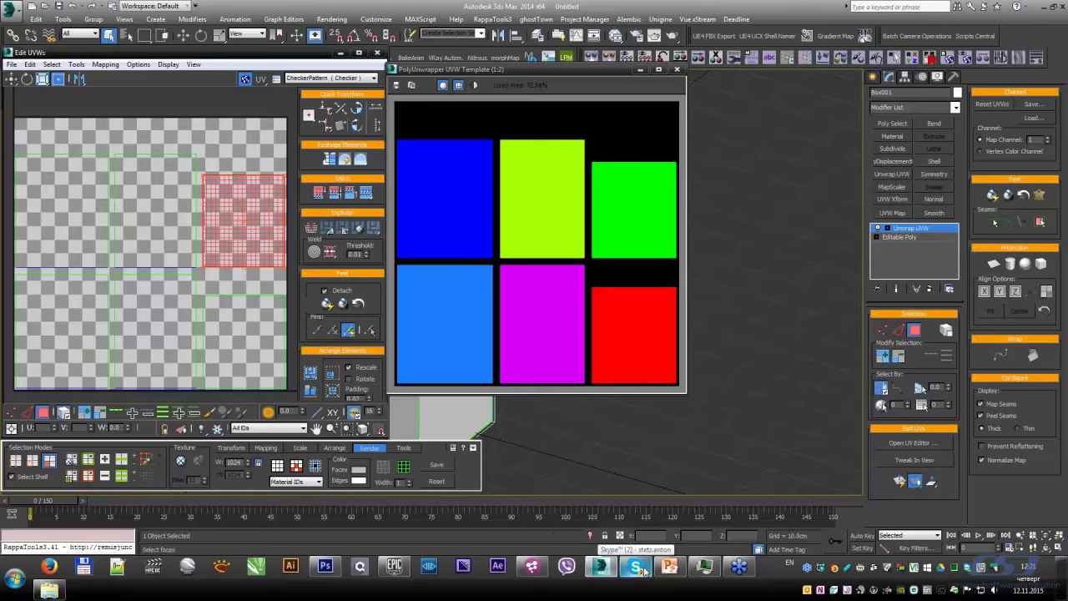
click(331, 576)
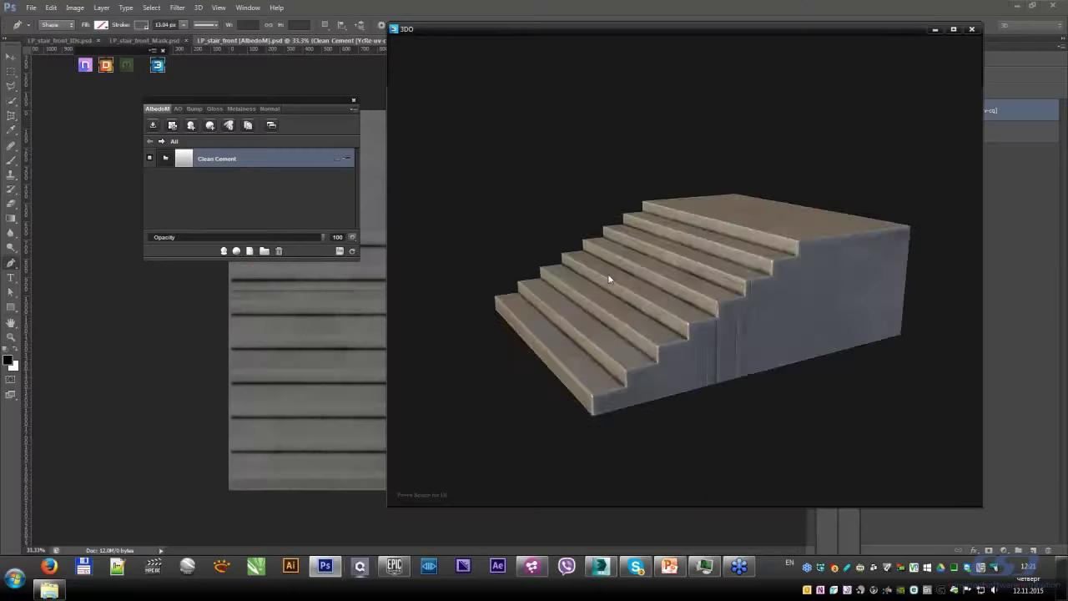
Step: In Clean Cement, lower Color Variation's Texture Intensity to 3 and turn that layer off
drag(607, 274, 588, 257)
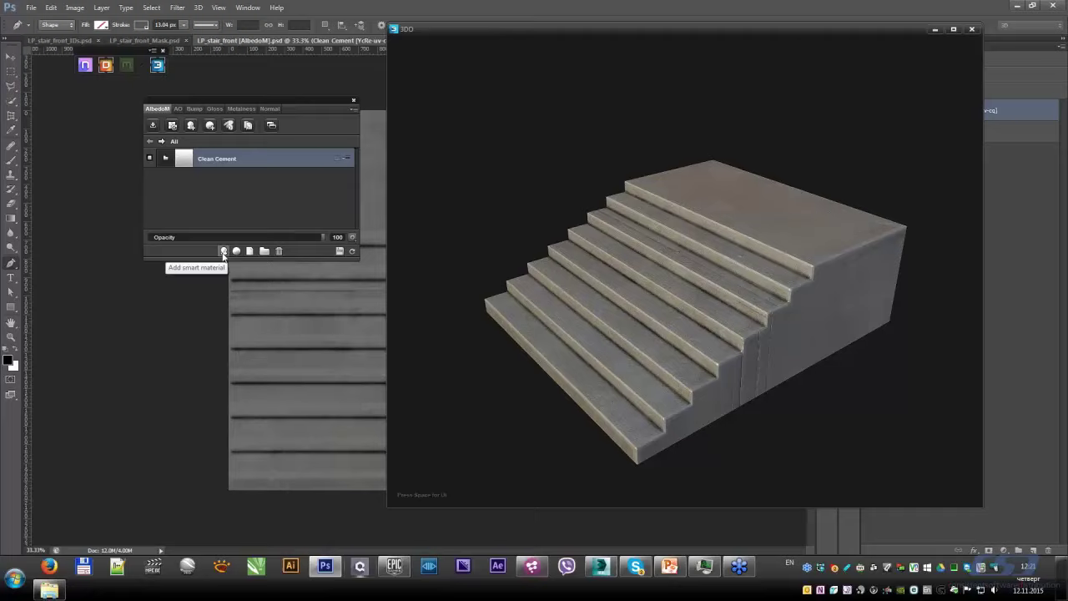
click(165, 157)
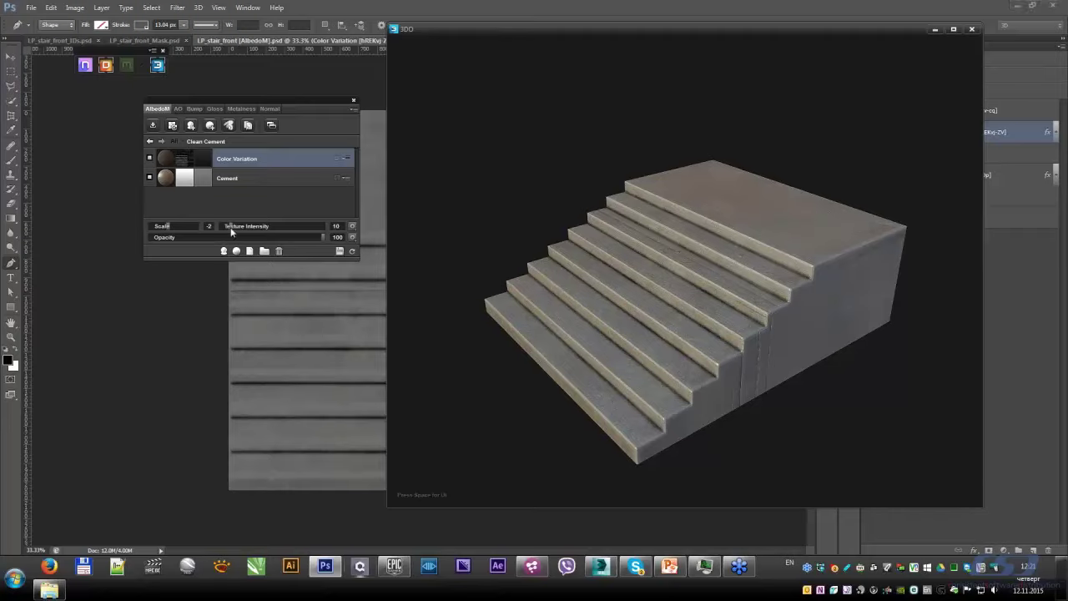
drag(230, 231, 224, 231)
click(150, 158)
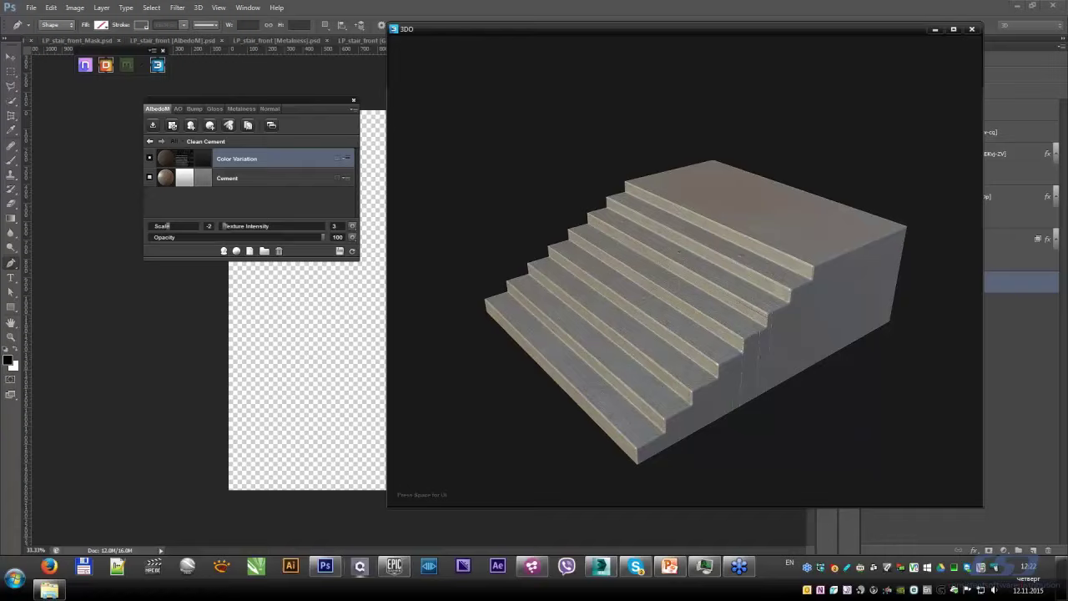
Step: Set the Color Variation layer colour to dark grey 4c4a45, then open its mask in Dynamask Editor
double_click(208, 166)
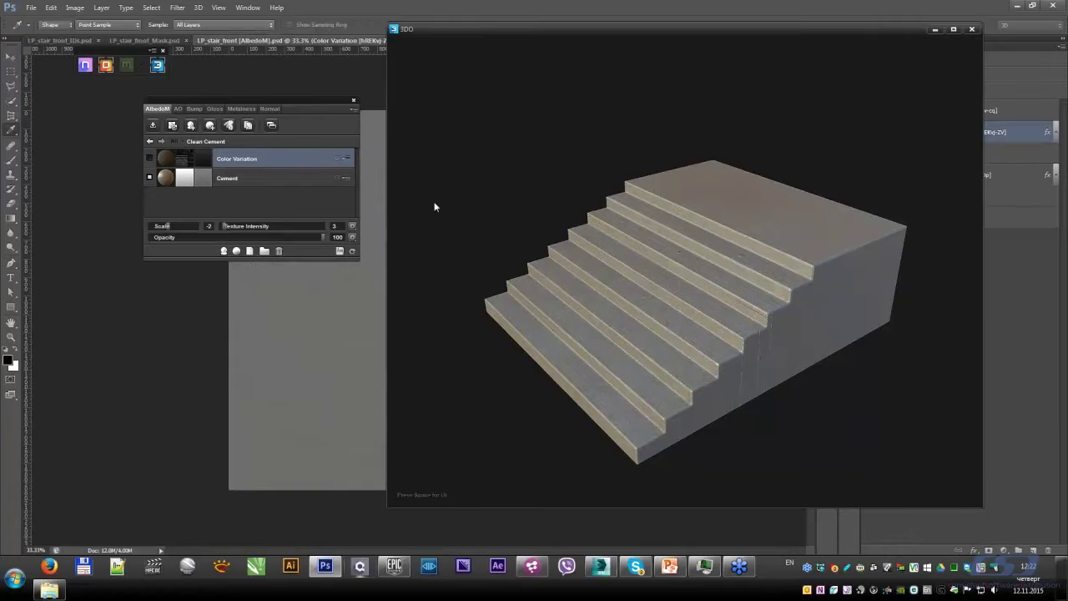
click(398, 256)
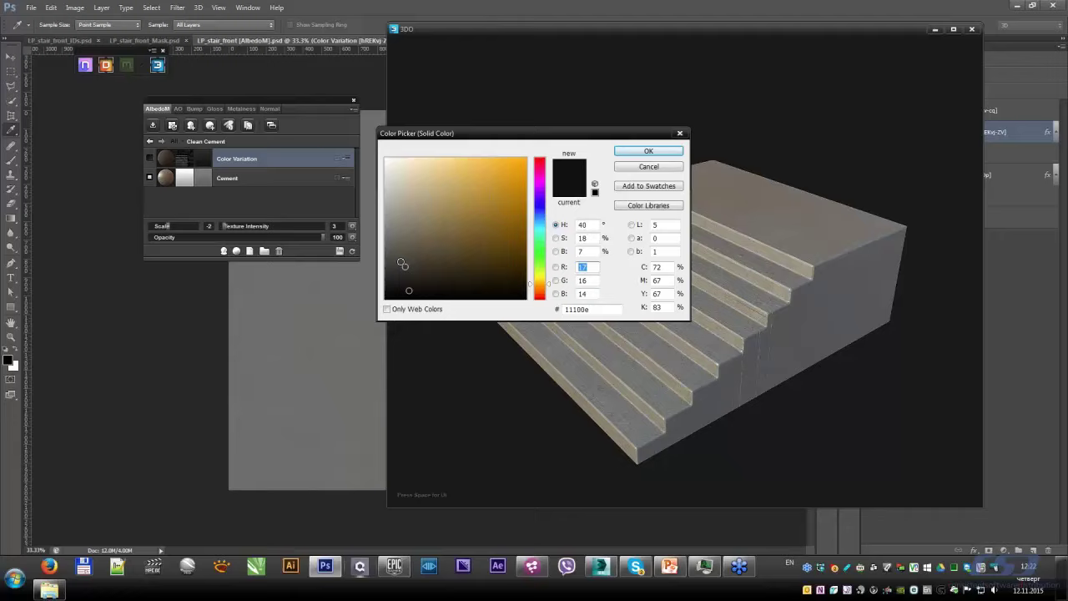
click(649, 153)
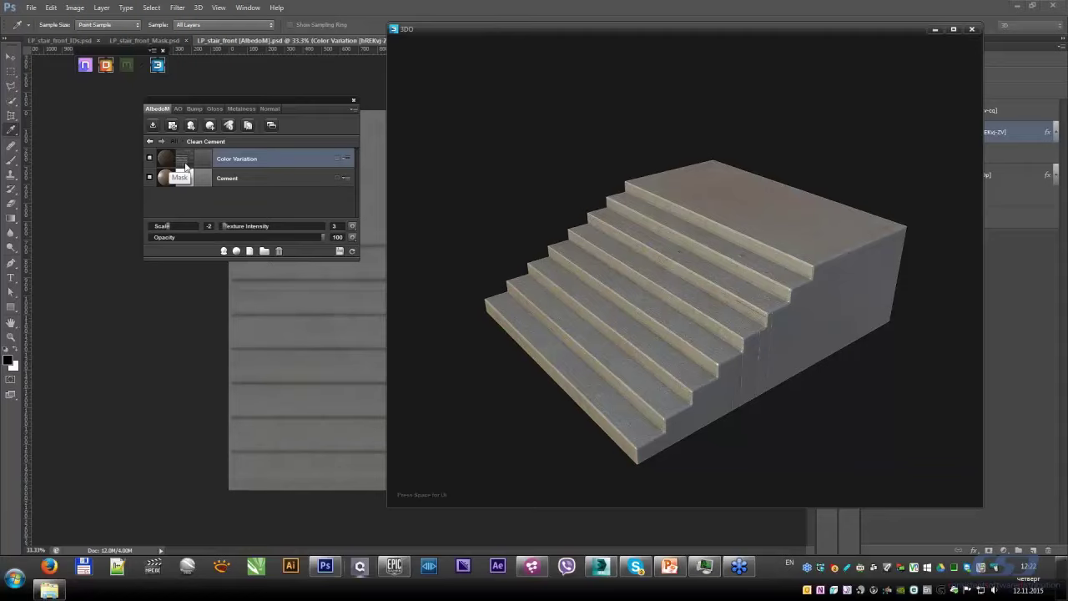
click(185, 166)
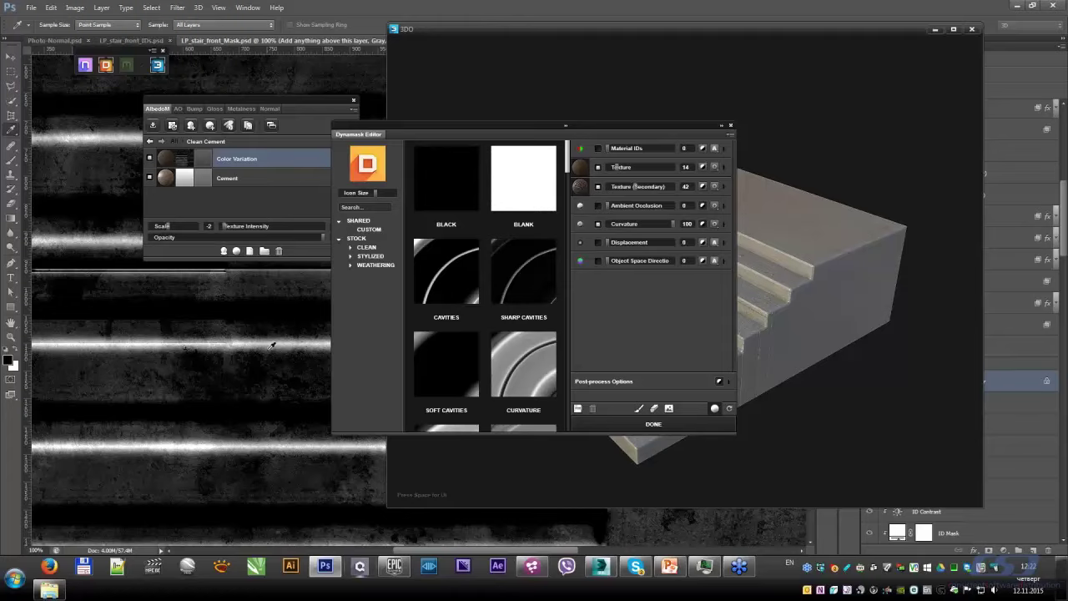
Step: Leave the Dynamask Editor and return to the full Clean Cement material list
click(654, 427)
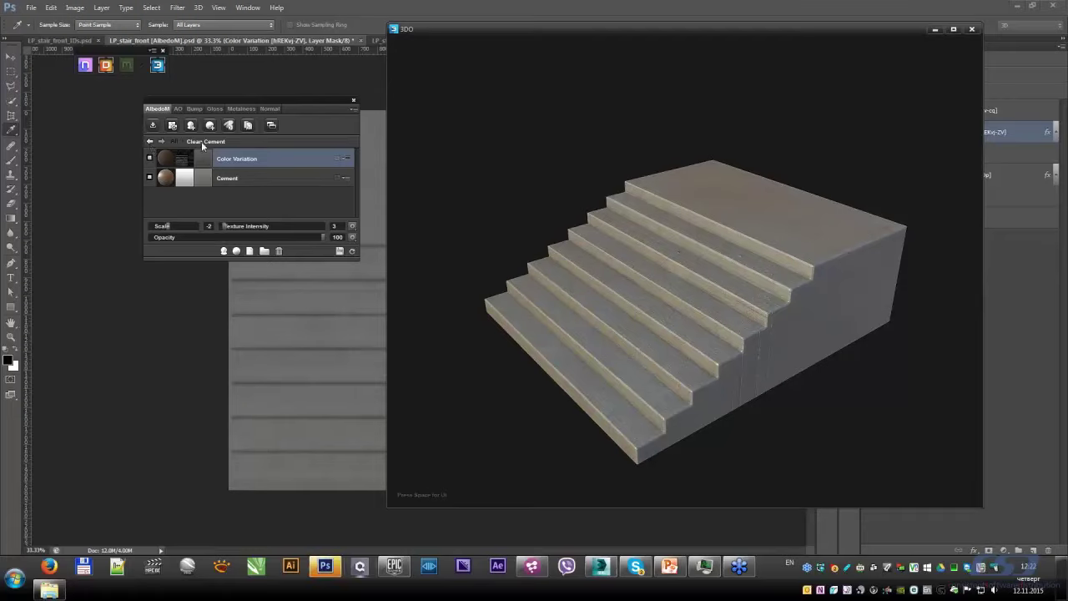
click(151, 143)
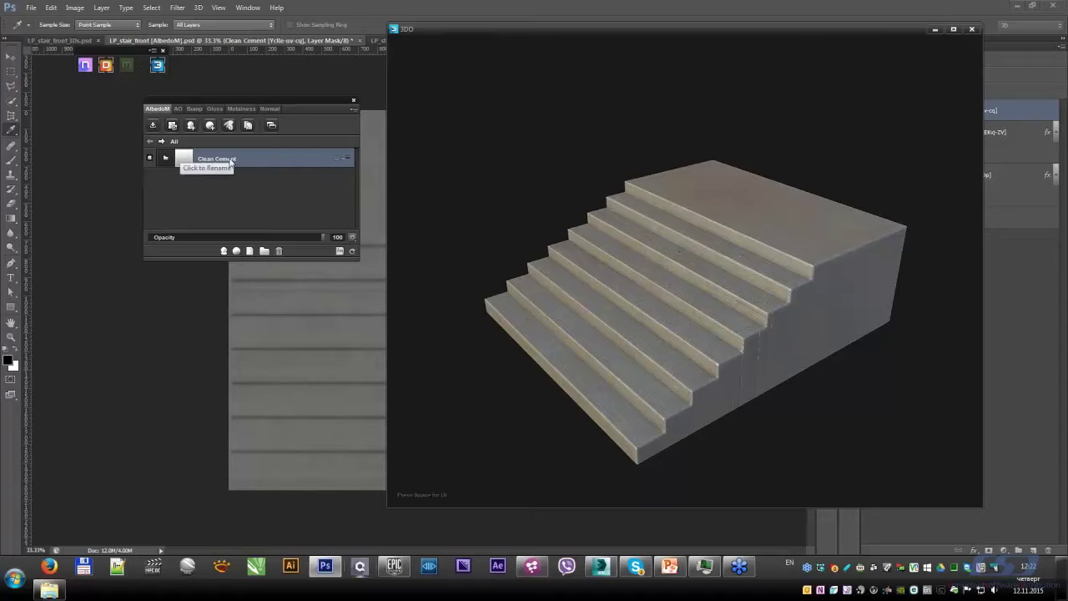
mouse_move(662, 307)
mouse_down()
mouse_move(654, 190)
mouse_move(671, 273)
mouse_up()
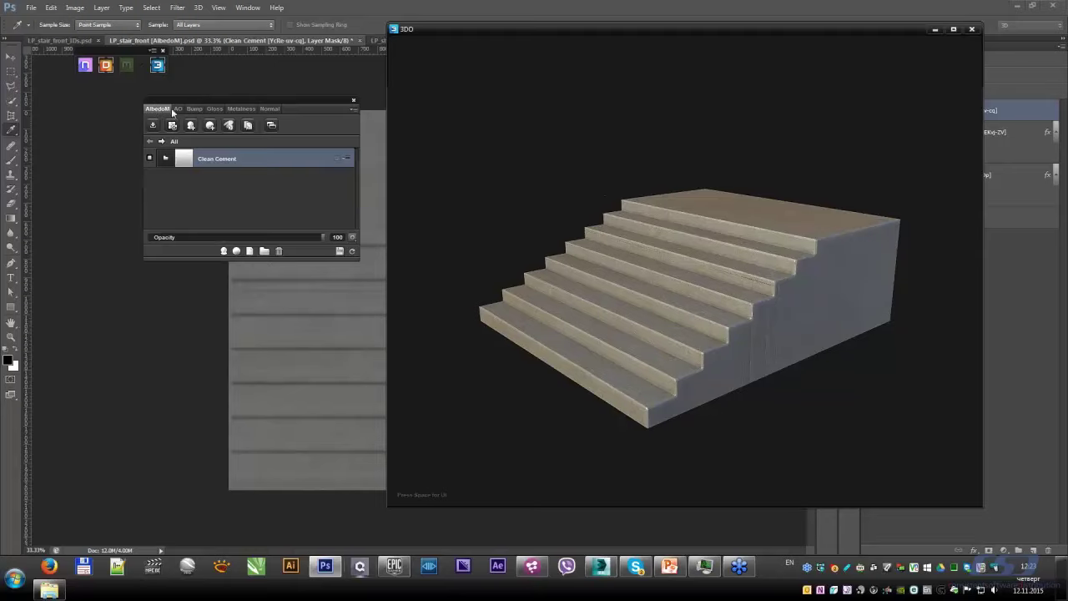
Step: Cycle through the Gloss, Metalness and Normal maps, ending on the AlbedoM map
click(215, 108)
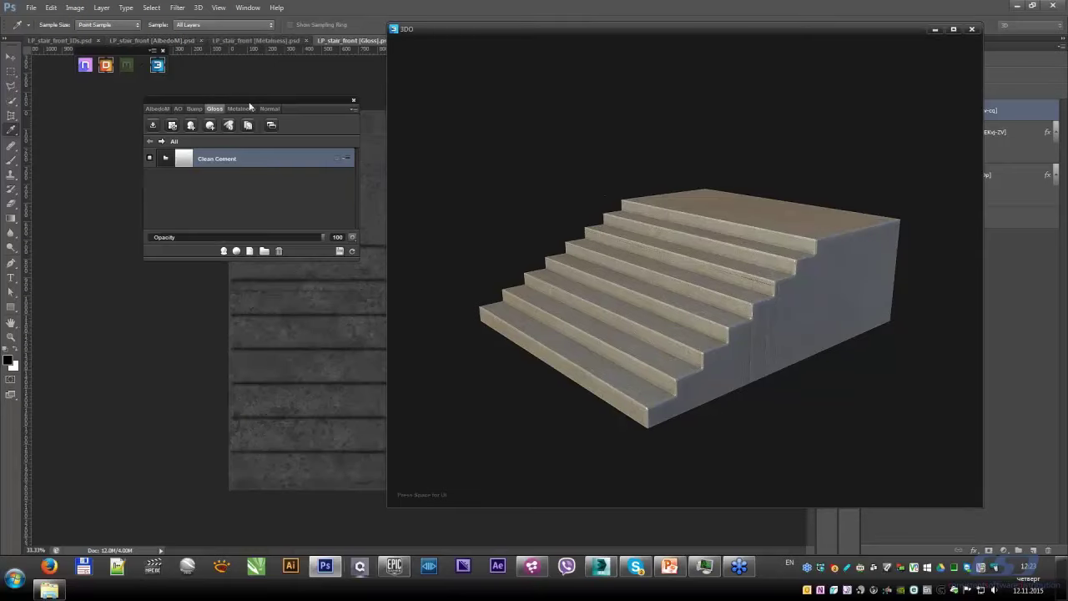
click(246, 109)
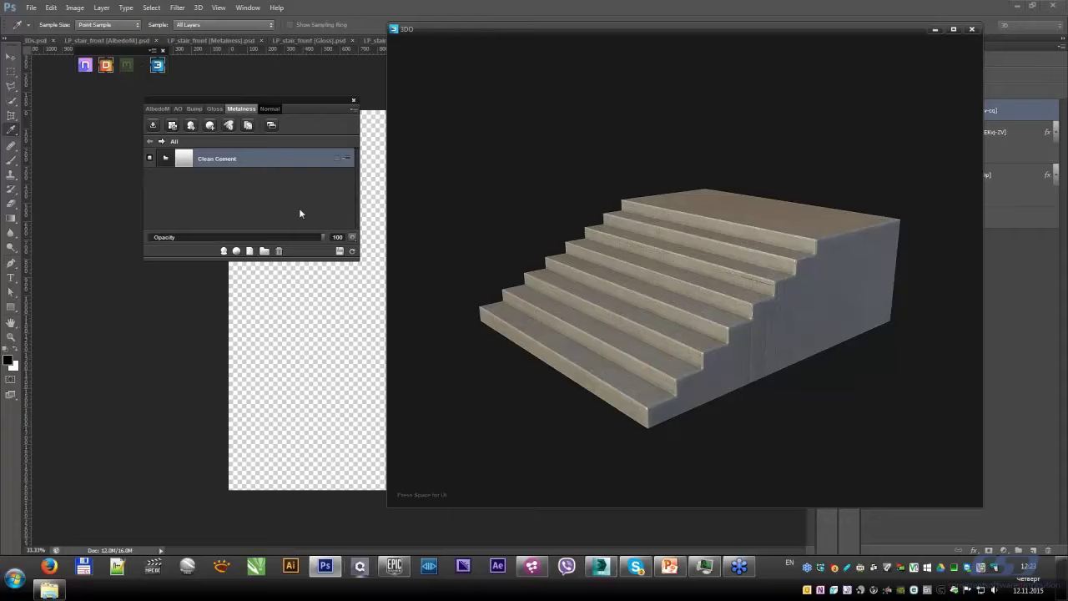
click(270, 109)
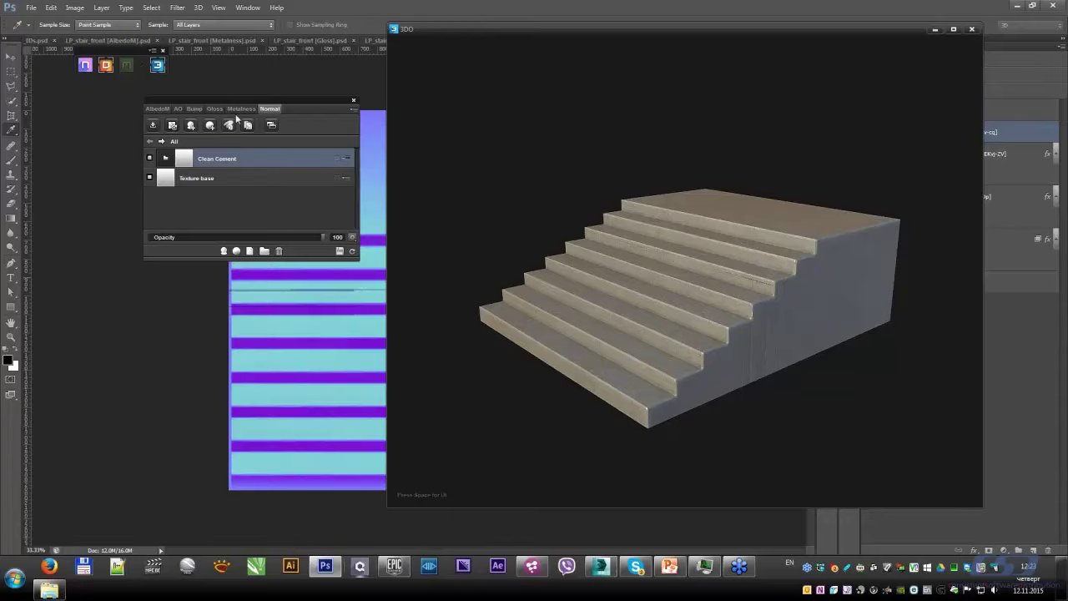
click(241, 108)
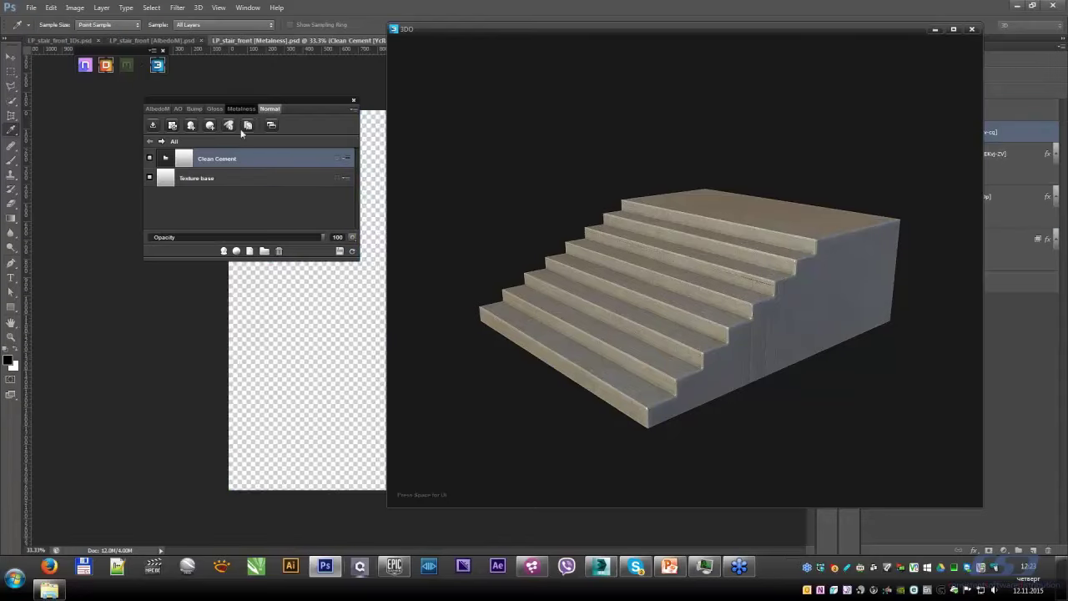
click(215, 109)
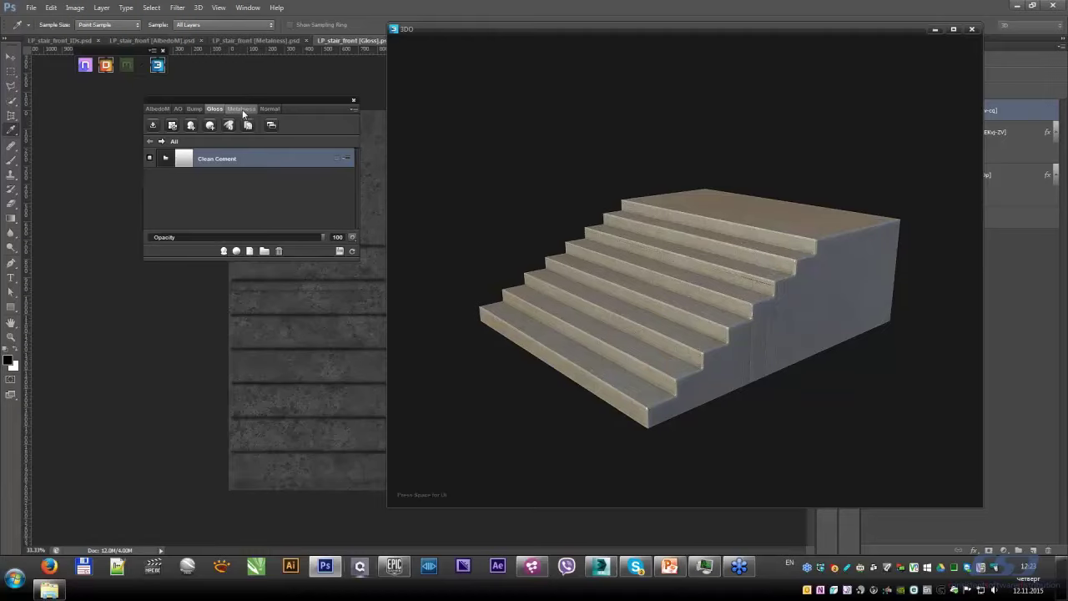
click(157, 109)
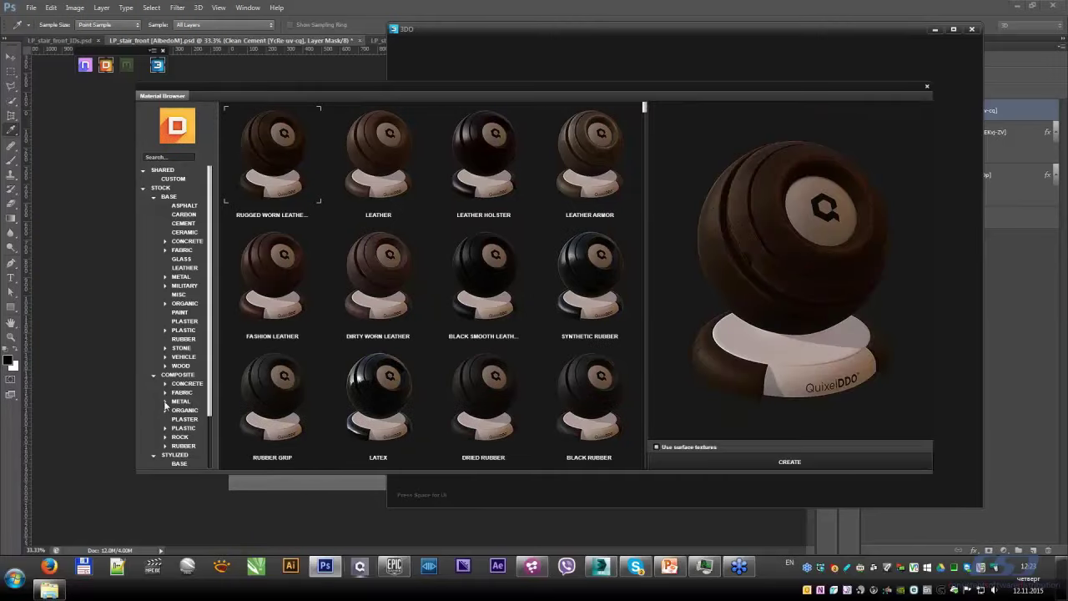
Step: Expand Composite > Metal and pick the blue worn Optimus Prime metal in the Material Browser
click(165, 402)
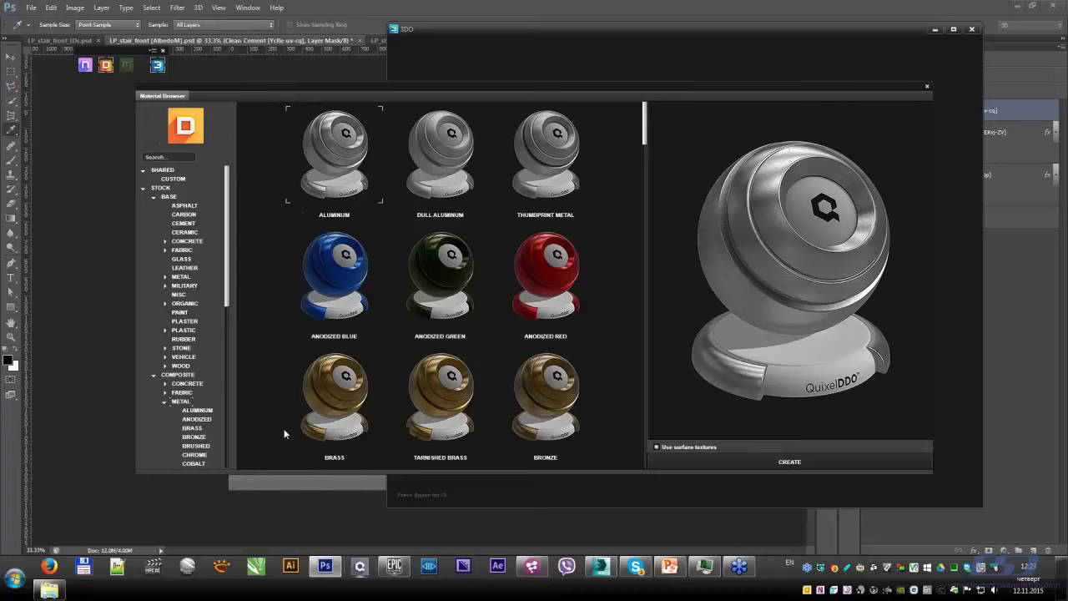
click(330, 400)
scroll(333, 392, down, 1)
scroll(384, 350, down, 3)
scroll(430, 299, down, 2)
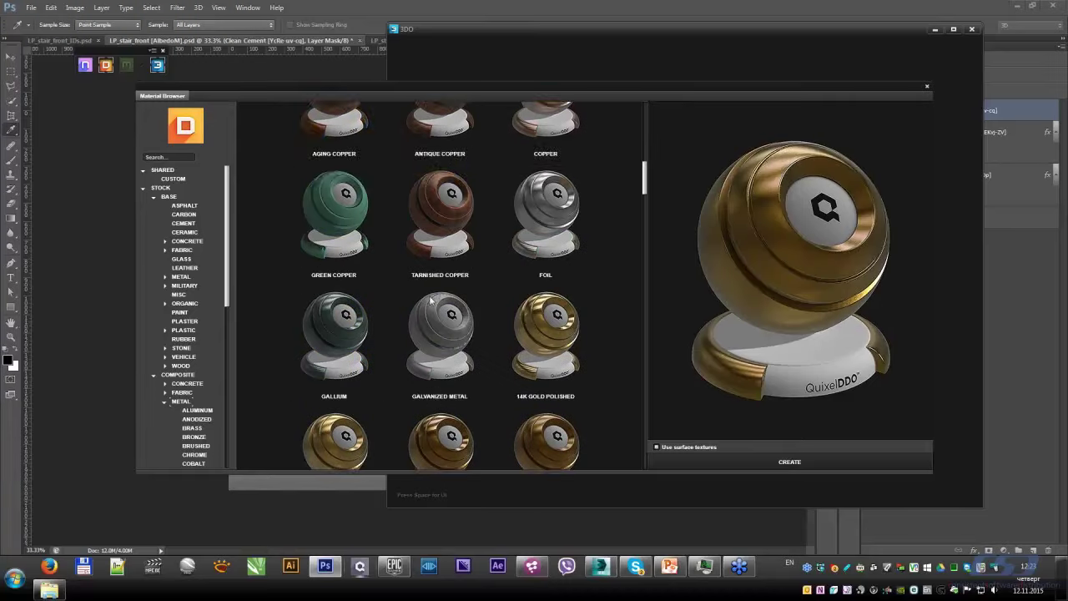
scroll(431, 299, down, 1)
scroll(427, 296, down, 1)
scroll(421, 292, down, 2)
scroll(417, 288, down, 1)
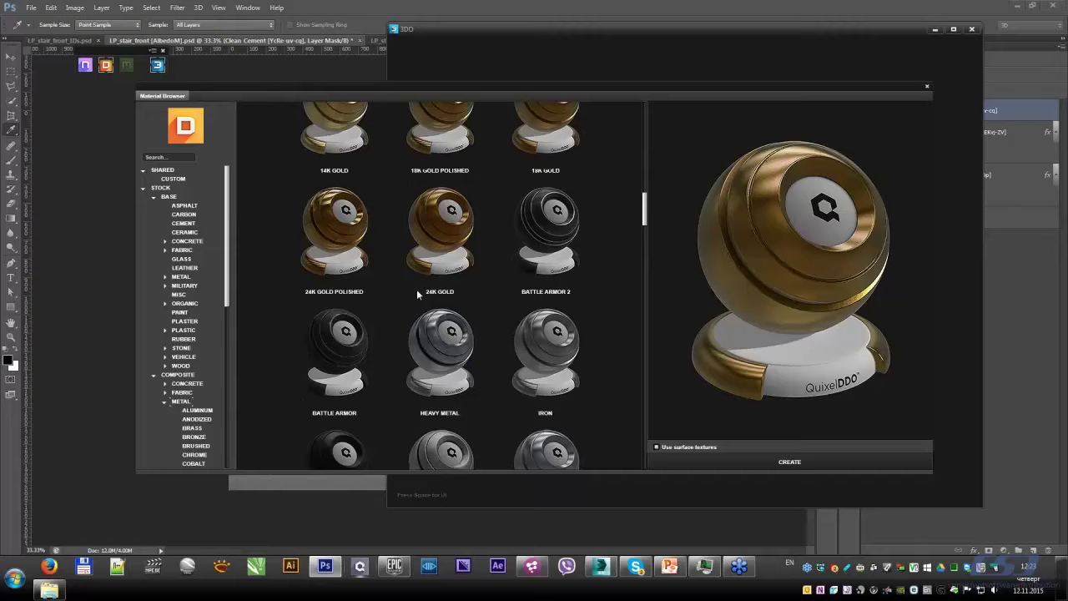
scroll(416, 289, down, 2)
scroll(482, 257, down, 1)
scroll(482, 257, down, 2)
scroll(417, 278, down, 2)
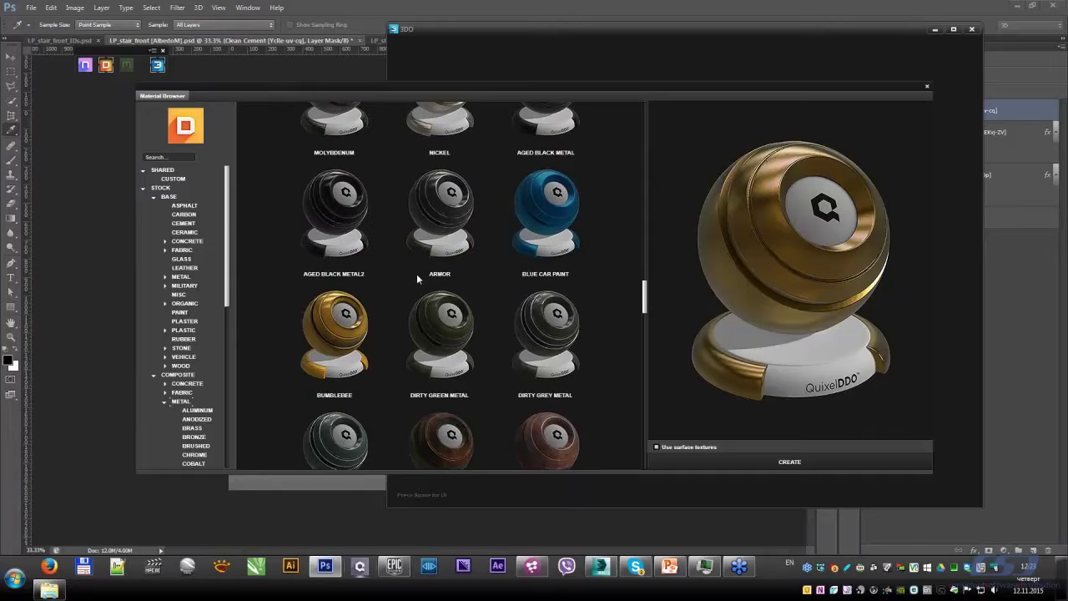
scroll(417, 278, down, 3)
click(338, 302)
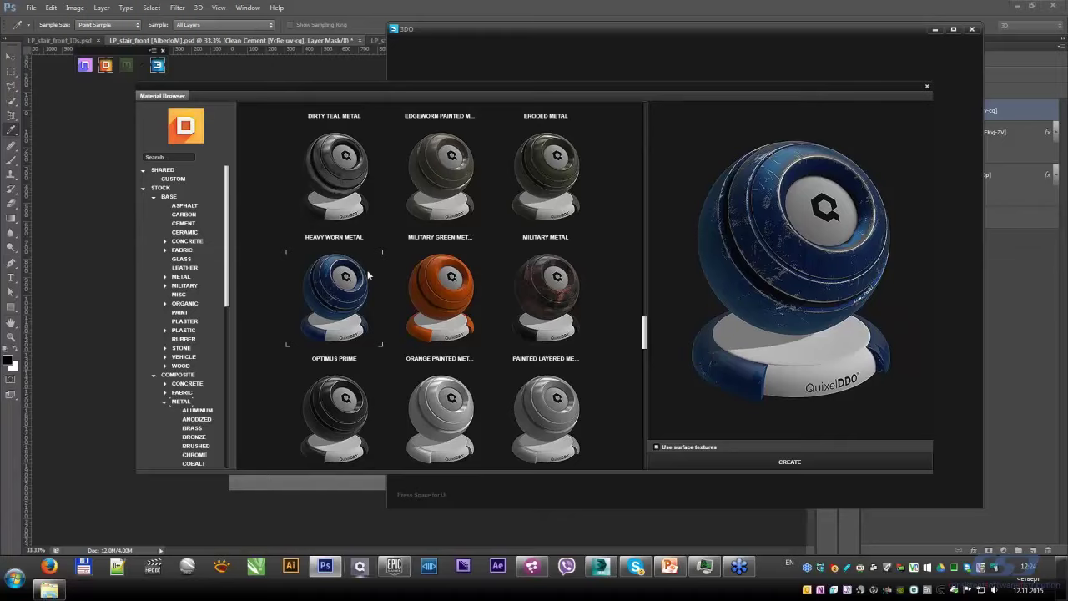
scroll(376, 278, up, 2)
scroll(388, 281, up, 4)
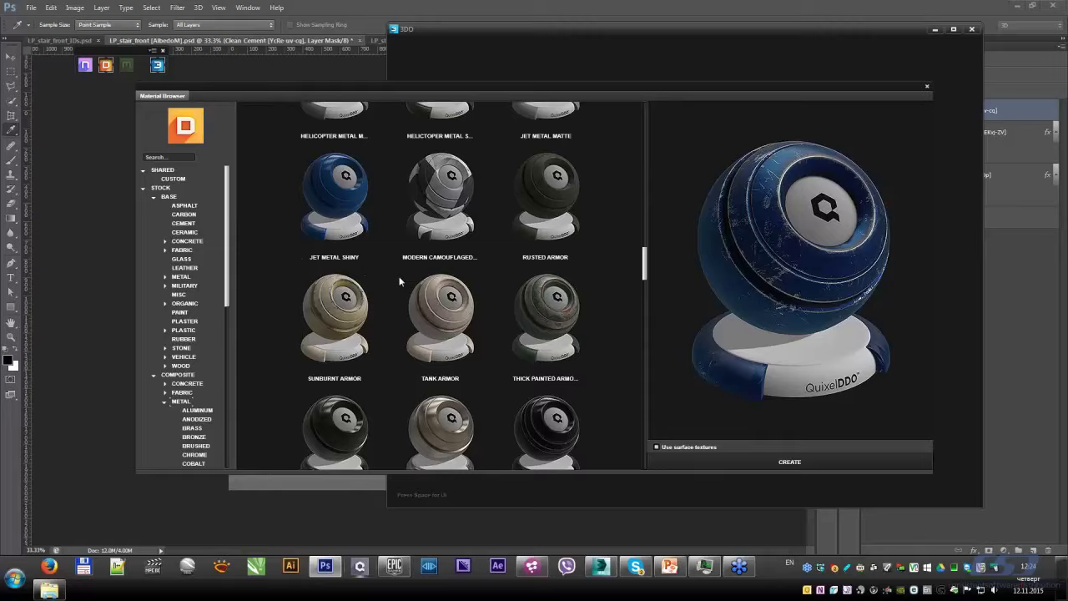
scroll(398, 278, up, 3)
scroll(398, 278, up, 3)
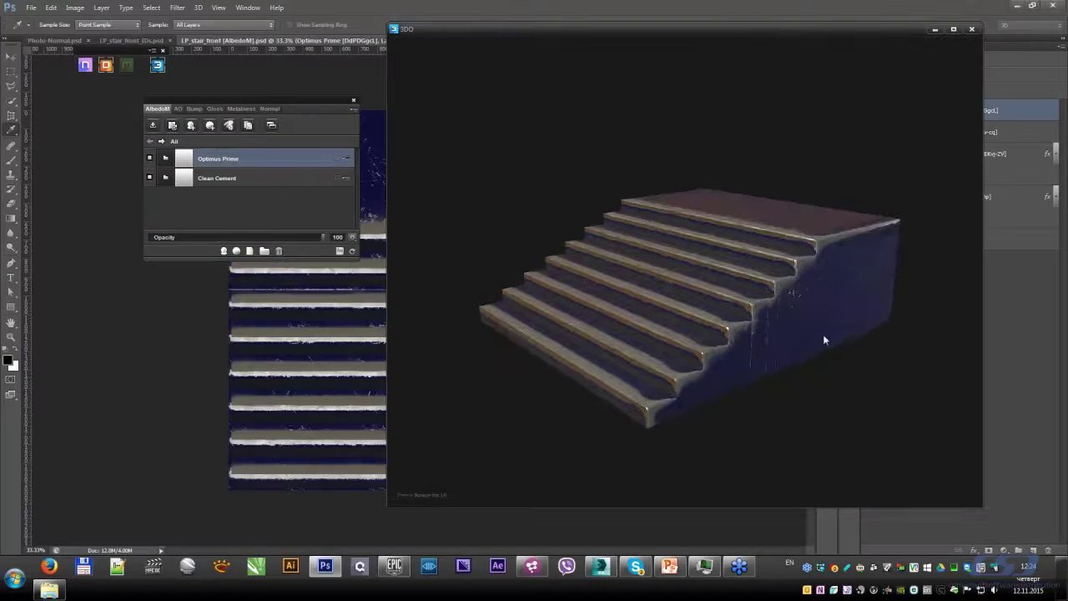
Step: Orbit the stairs to view the worn blue Optimus Prime metal over Clean Cement
mouse_move(822, 333)
mouse_down()
mouse_move(849, 382)
mouse_move(907, 394)
mouse_move(766, 372)
mouse_move(679, 309)
mouse_move(751, 365)
mouse_move(722, 358)
mouse_up()
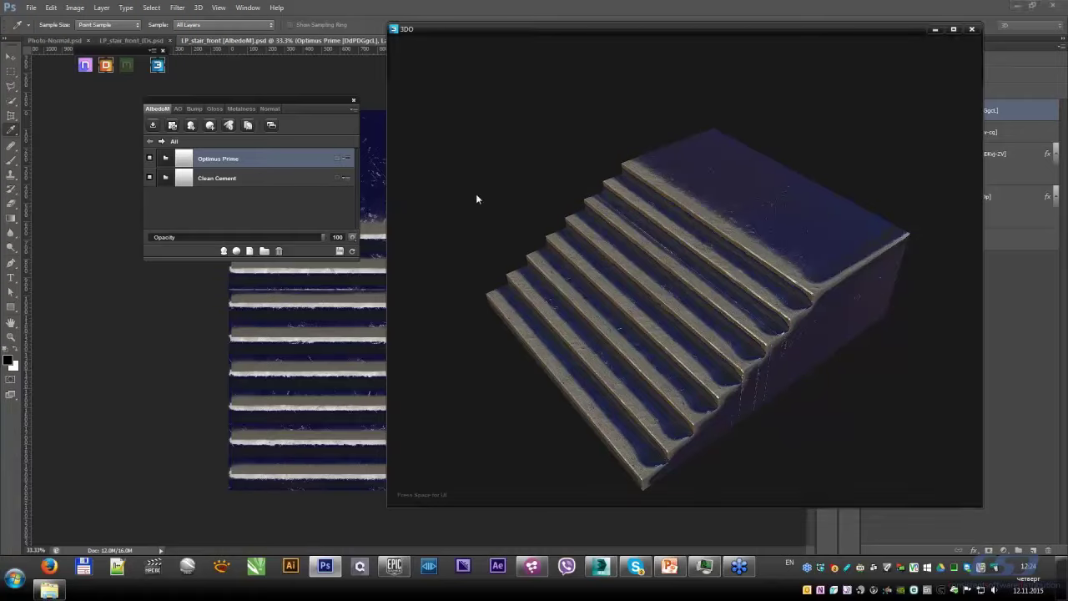
Step: Check the stairs' ID colours, then restrict Optimus Prime metal to the pink ID region
mouse_move(554, 224)
mouse_down()
mouse_move(498, 203)
mouse_move(514, 183)
mouse_up()
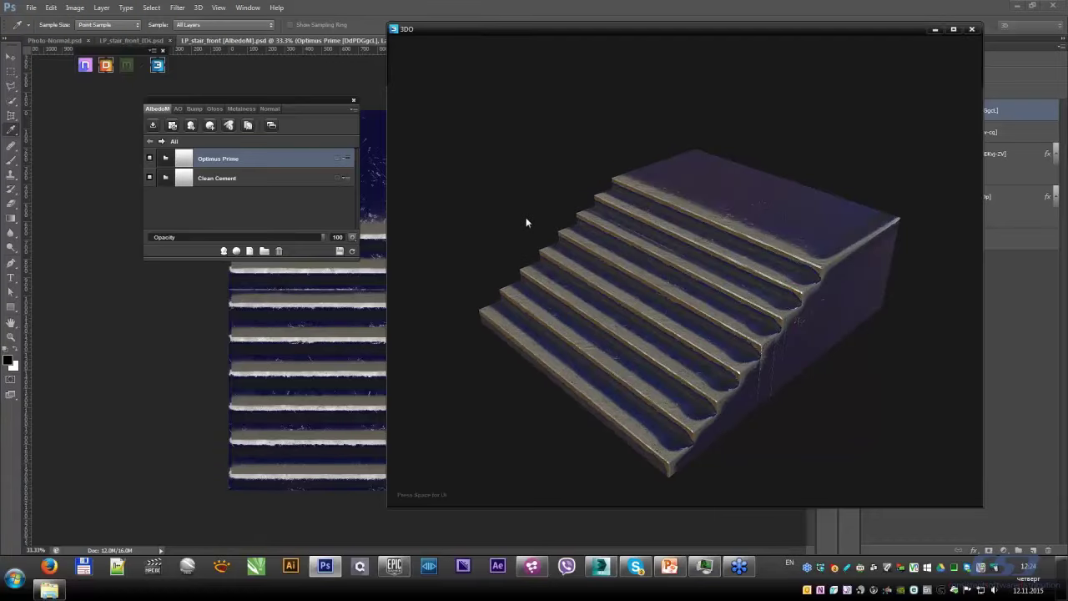
mouse_move(526, 221)
mouse_down()
mouse_move(584, 209)
mouse_move(660, 231)
mouse_move(639, 236)
mouse_up()
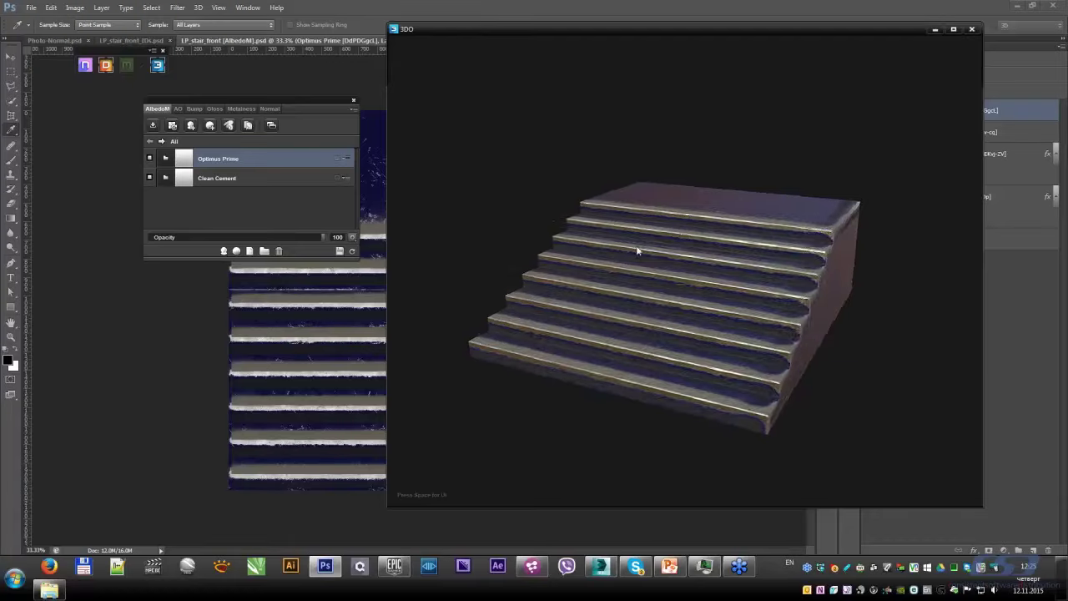
key(i)
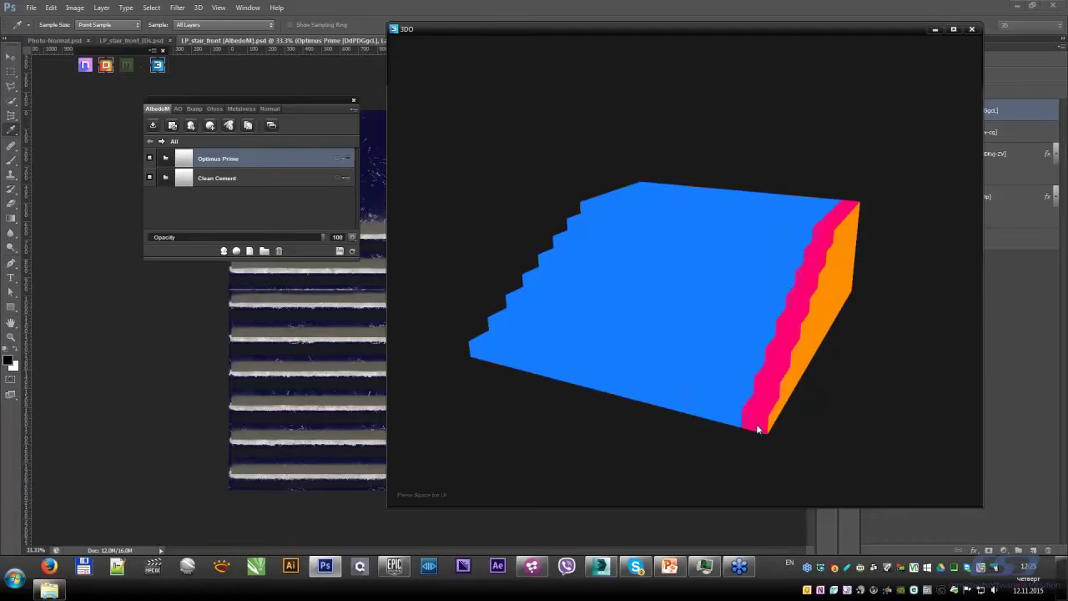
key(i)
key(i)
key(i)
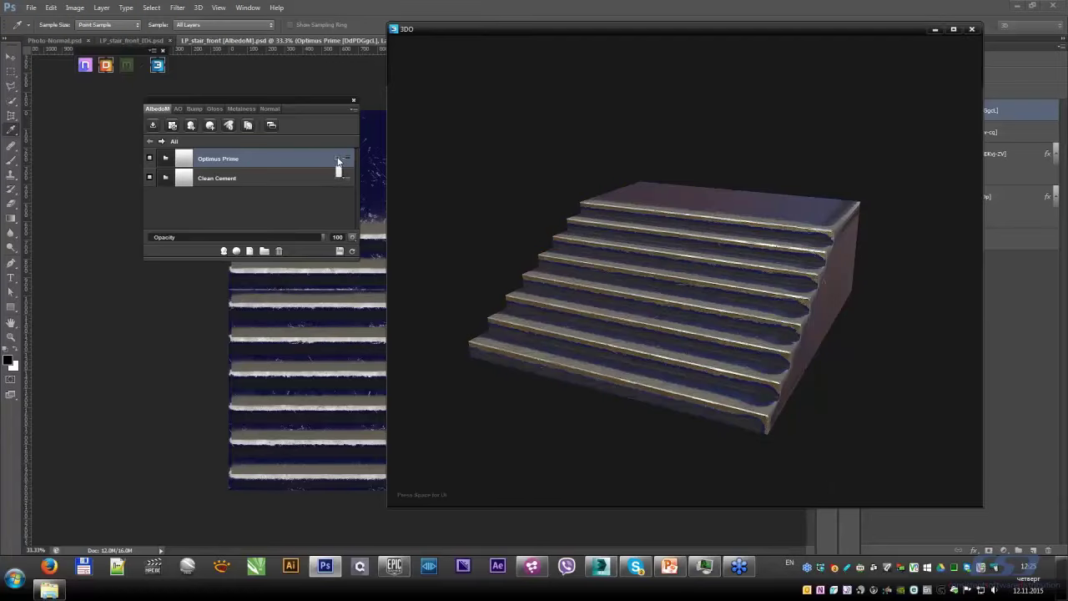
click(338, 161)
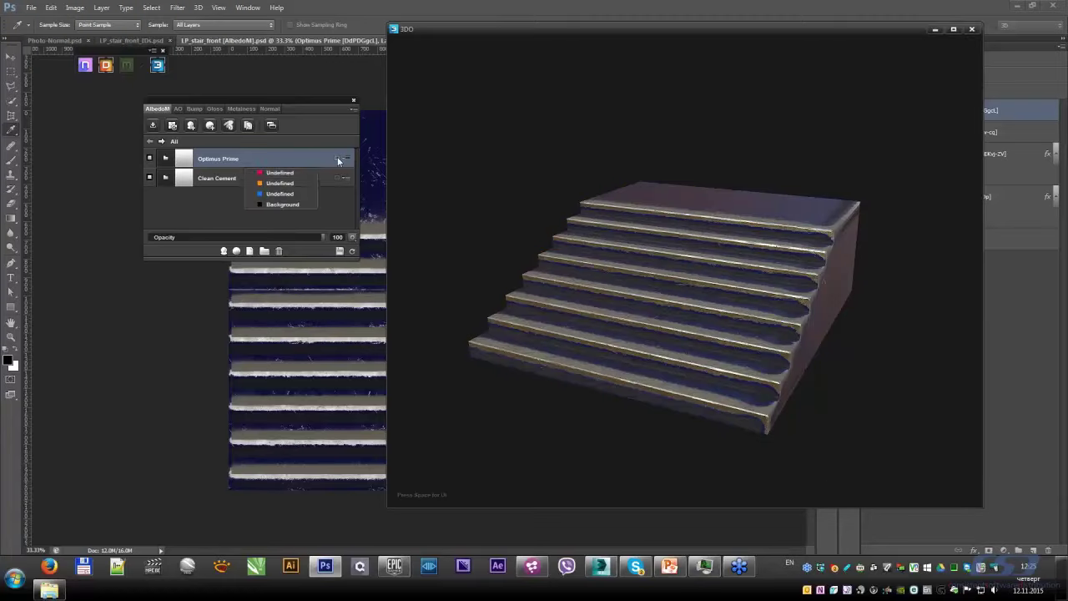
click(298, 174)
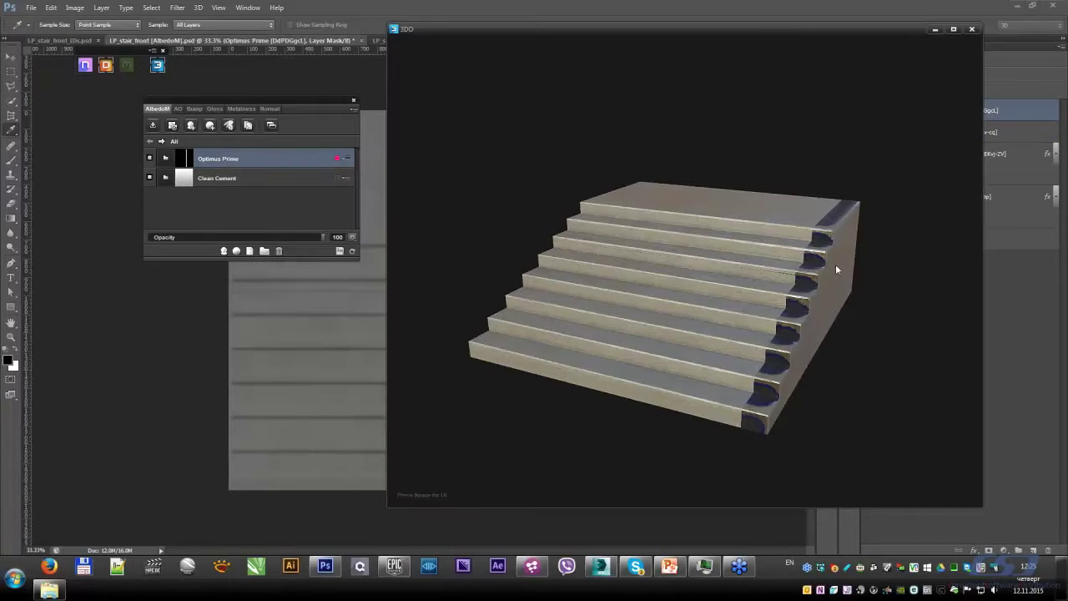
mouse_move(835, 264)
mouse_down()
mouse_move(664, 332)
mouse_move(684, 360)
mouse_move(751, 291)
mouse_up()
drag(868, 324, 816, 266)
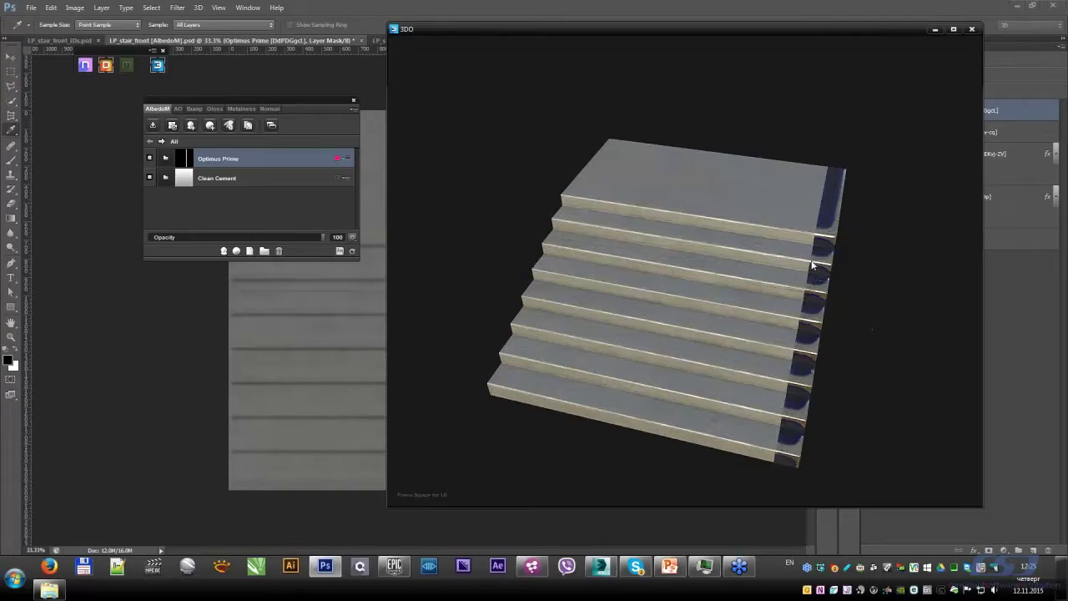
drag(753, 291, 762, 275)
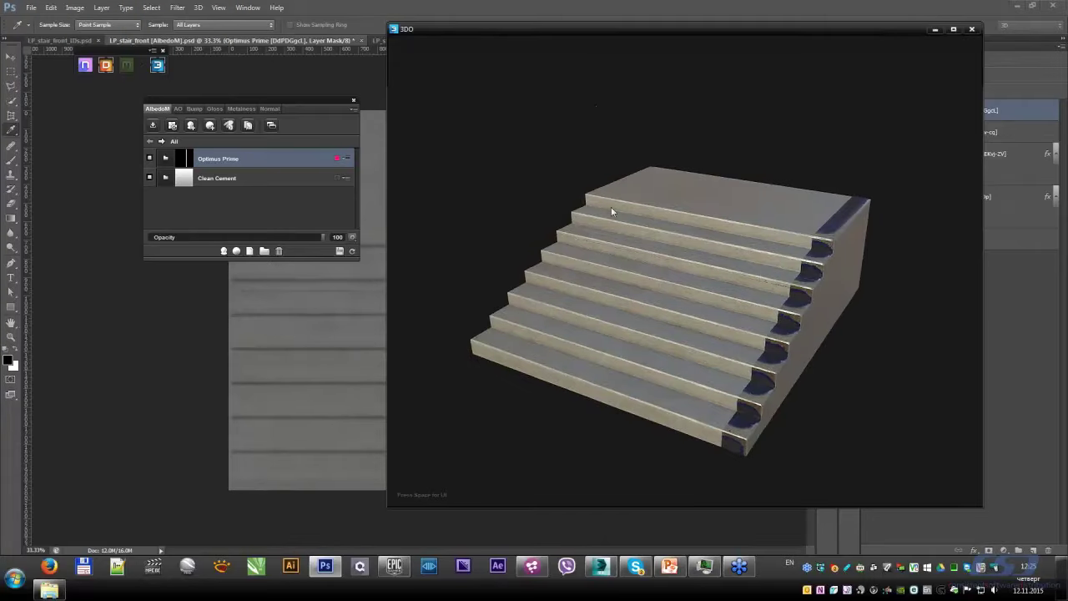
mouse_move(819, 250)
mouse_down()
mouse_move(801, 267)
mouse_move(138, 117)
mouse_up()
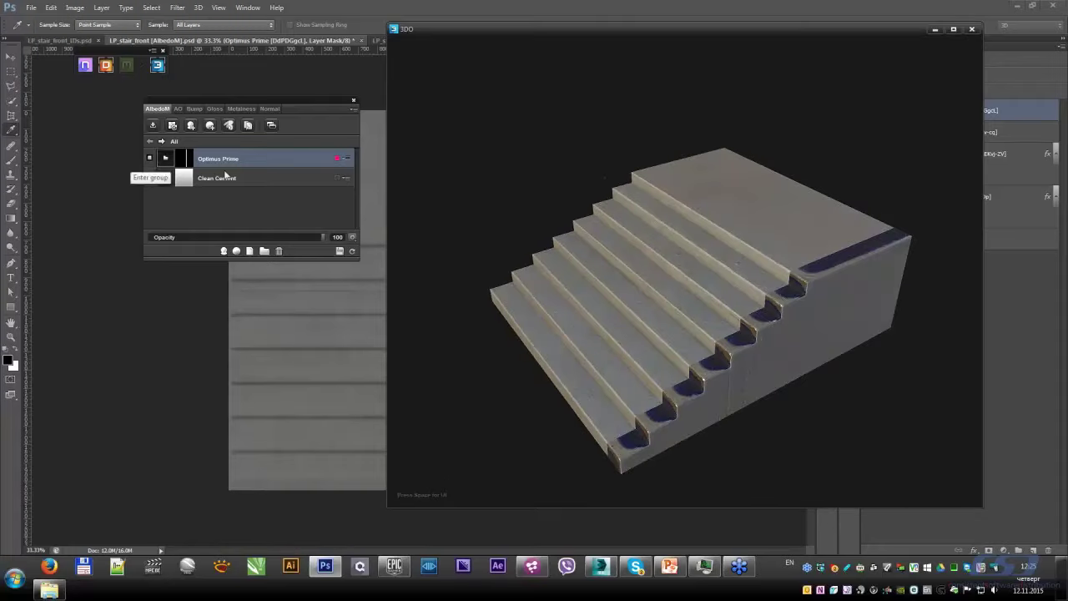
double_click(182, 158)
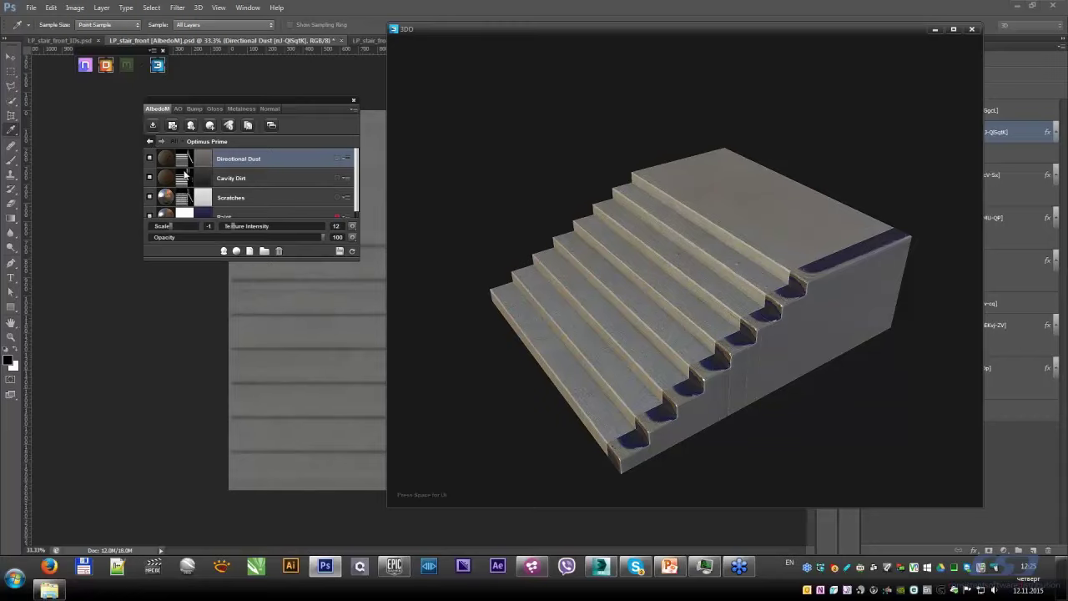
click(151, 142)
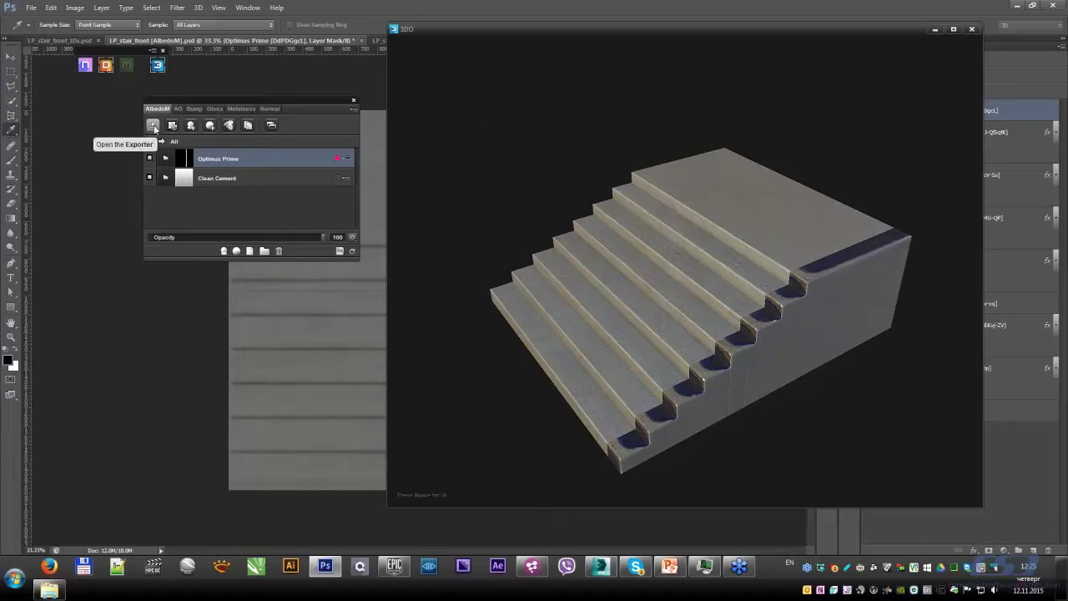
Step: Export the finished texture maps from the dDo Exporter and close it
click(152, 125)
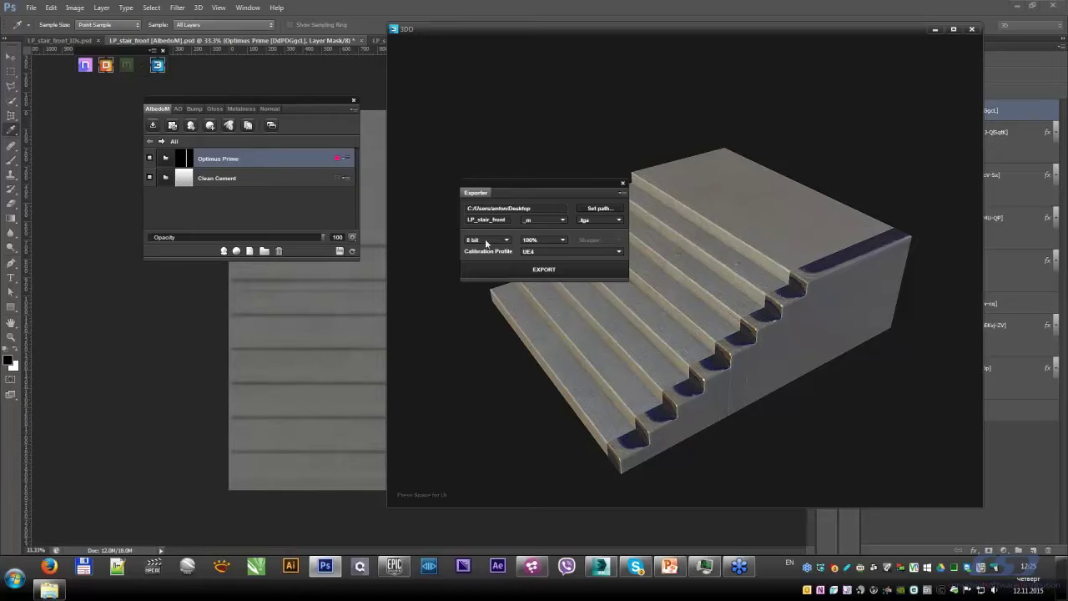
click(549, 268)
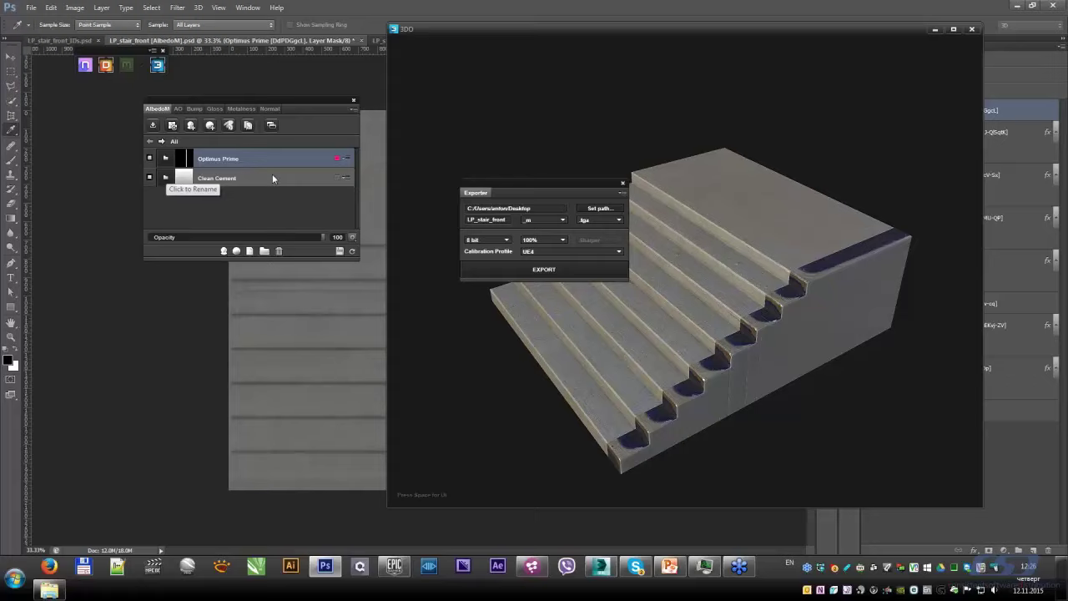
drag(579, 183, 590, 159)
click(633, 158)
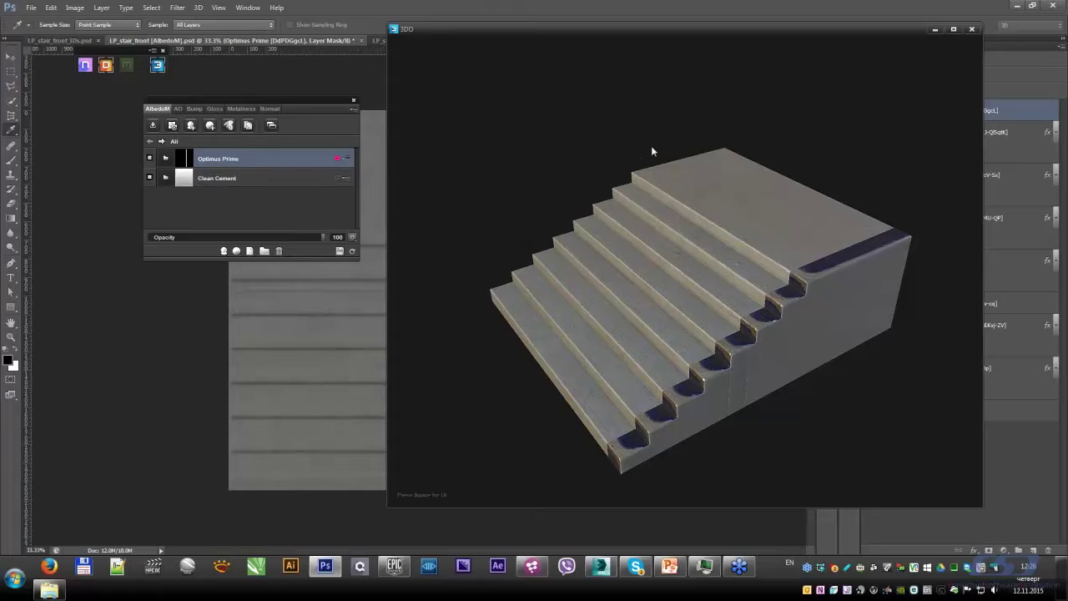
mouse_move(630, 297)
mouse_down()
mouse_move(798, 174)
mouse_move(804, 155)
mouse_move(769, 219)
mouse_up()
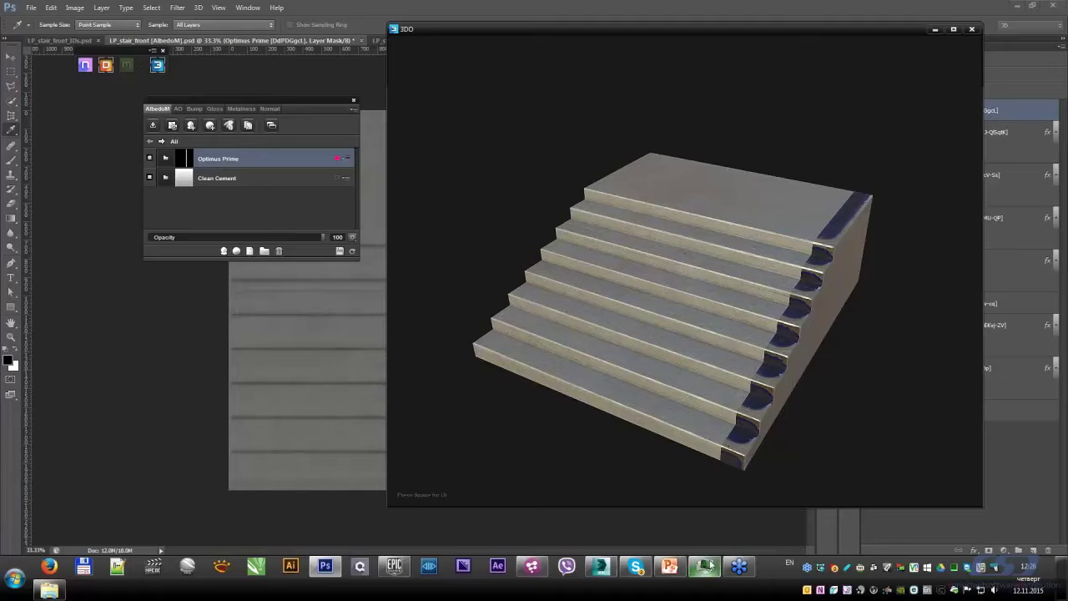
Step: Open doorApart_v01_a.tga from the doorApartv01 folder in the image viewer
click(50, 591)
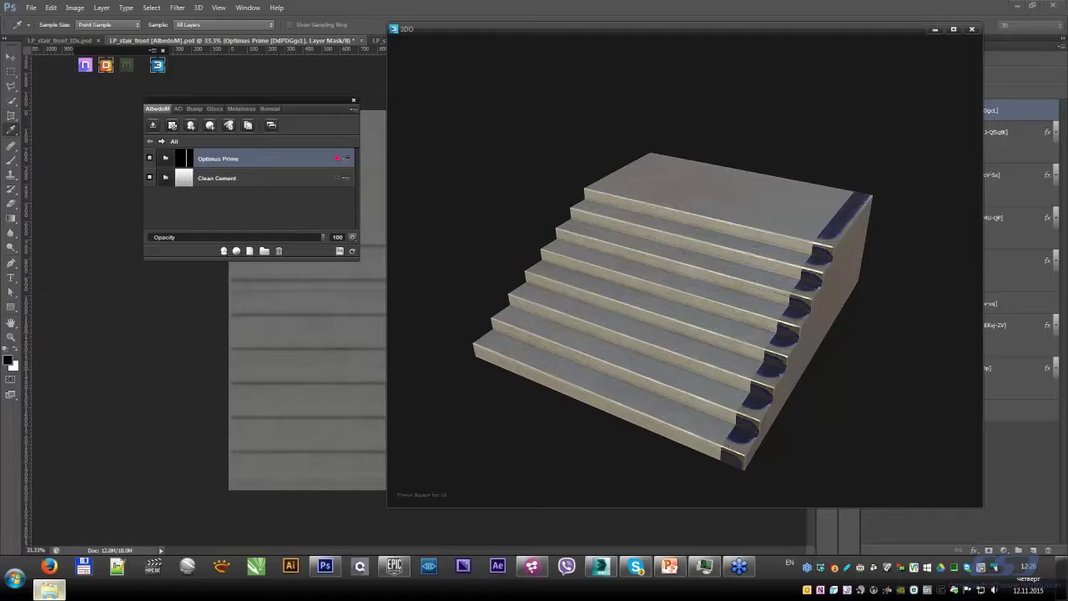
key(alt+Tab)
drag(363, 90, 297, 82)
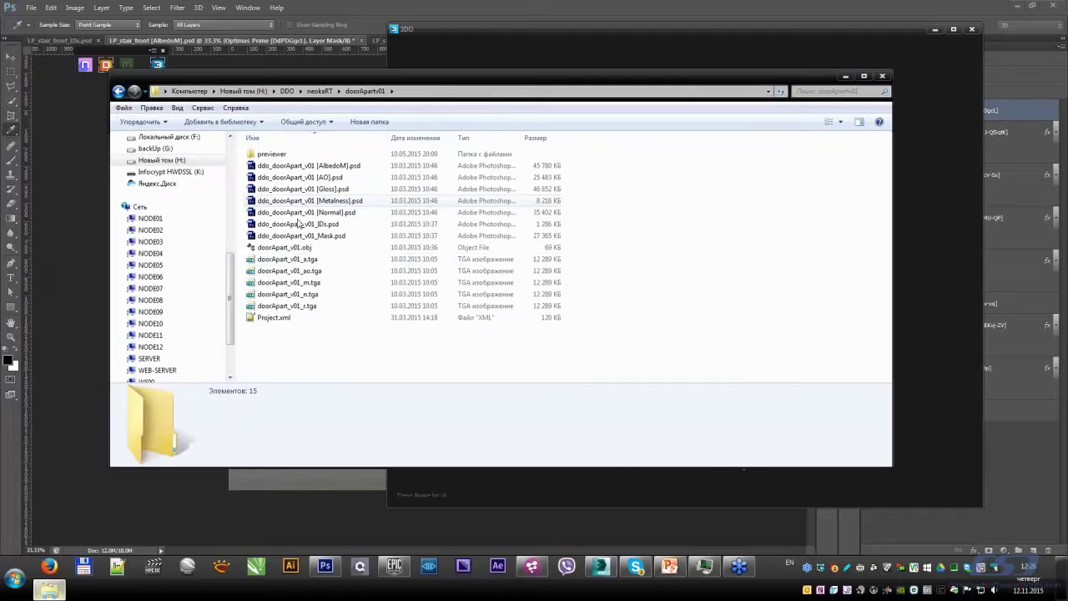
click(302, 260)
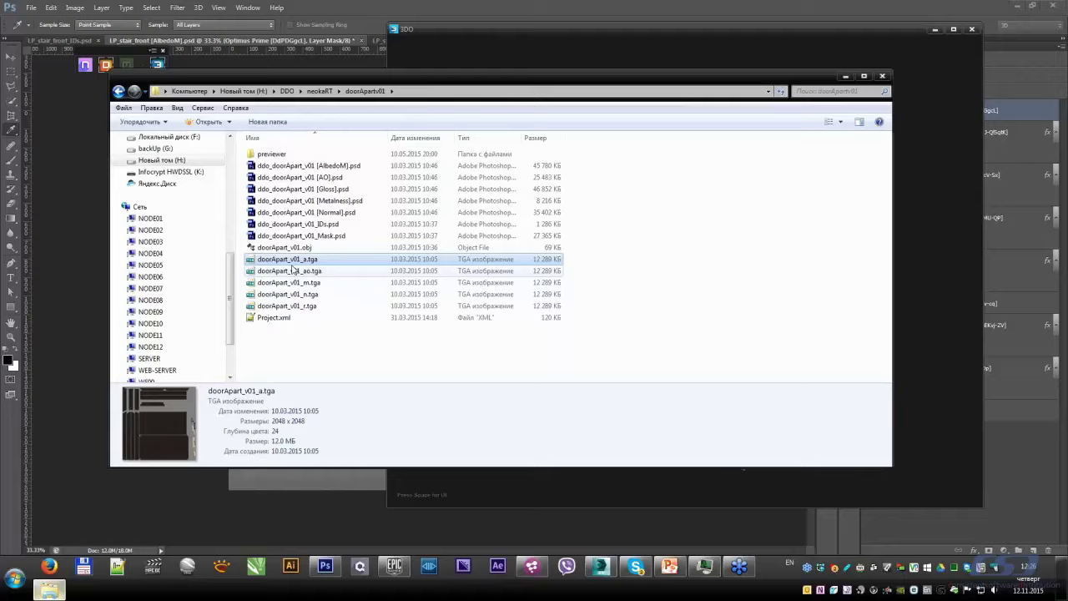
key(Return)
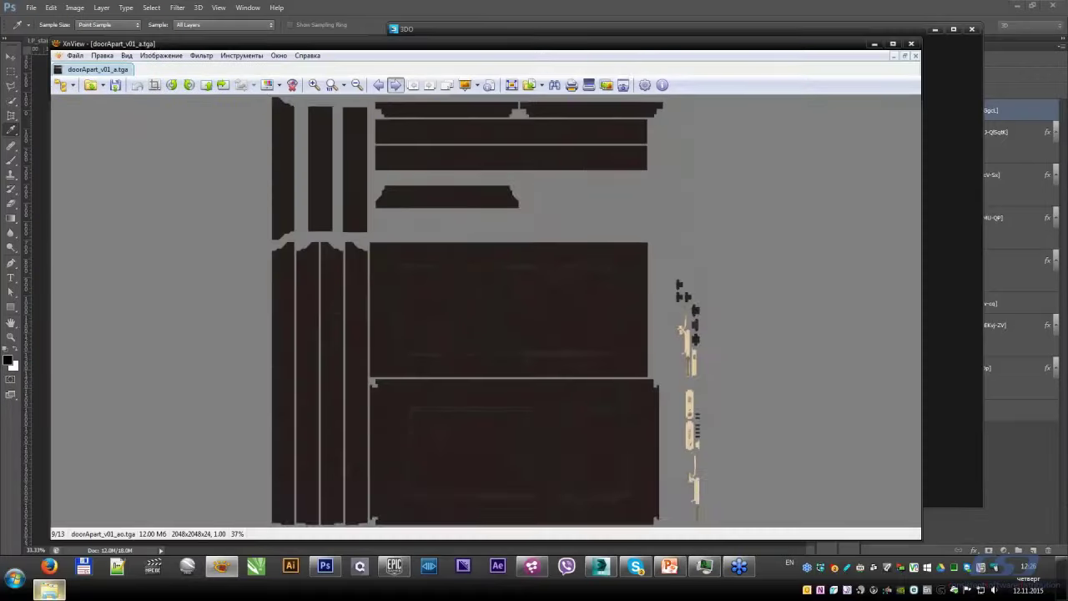
Step: Step through the ao, metalness, normal, roughness and mask door textures in XnView
click(395, 85)
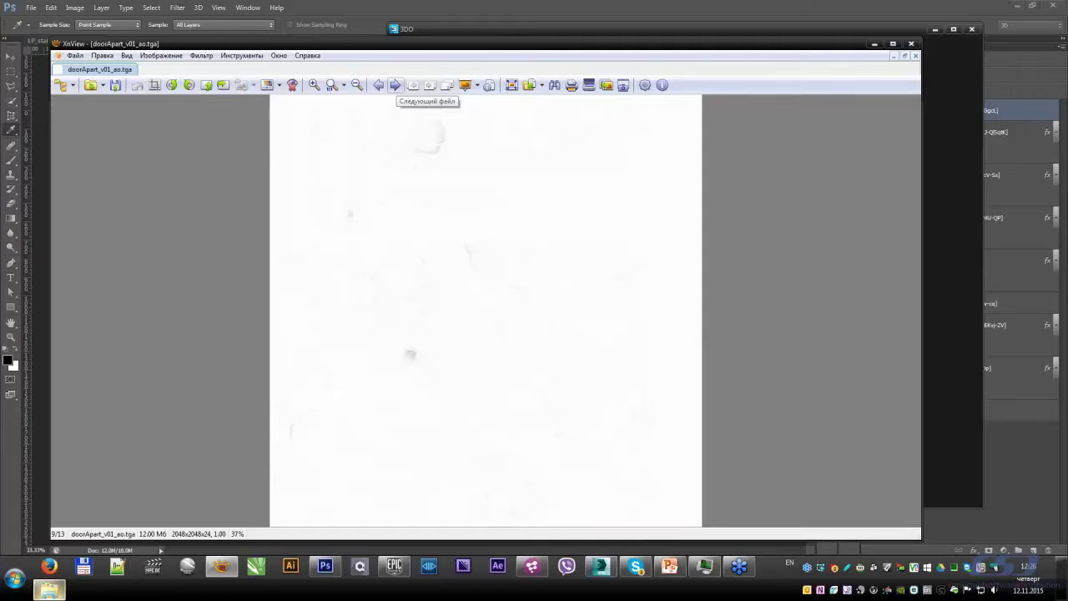
click(395, 85)
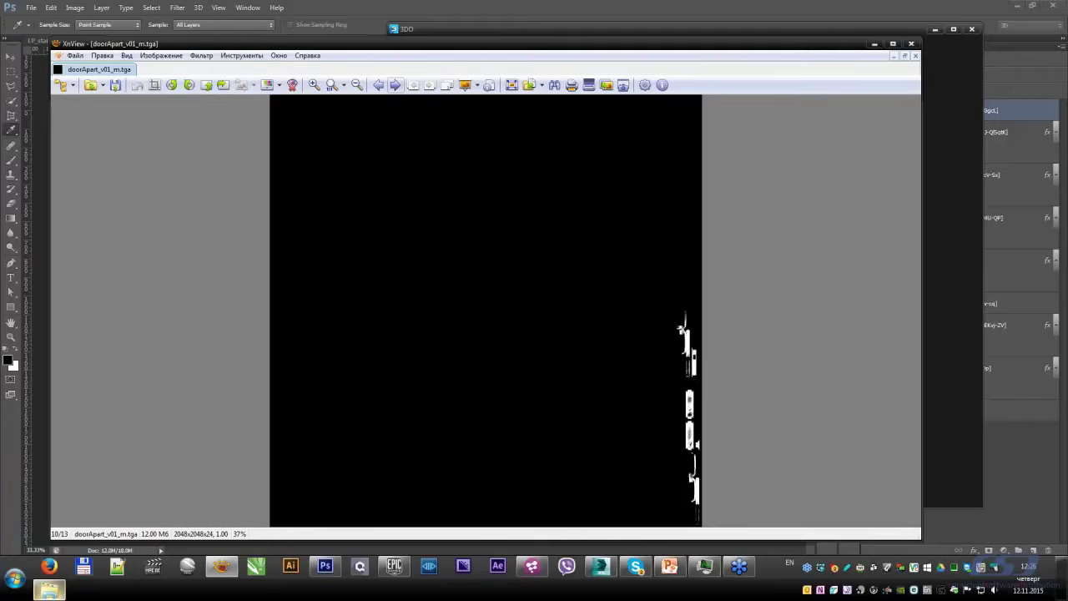
click(395, 86)
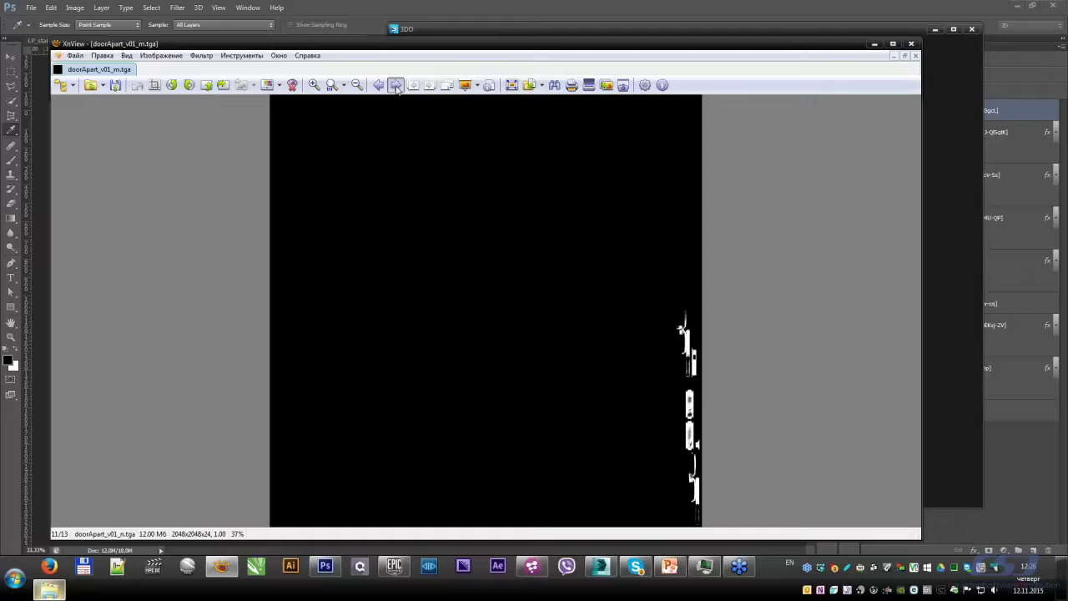
click(395, 85)
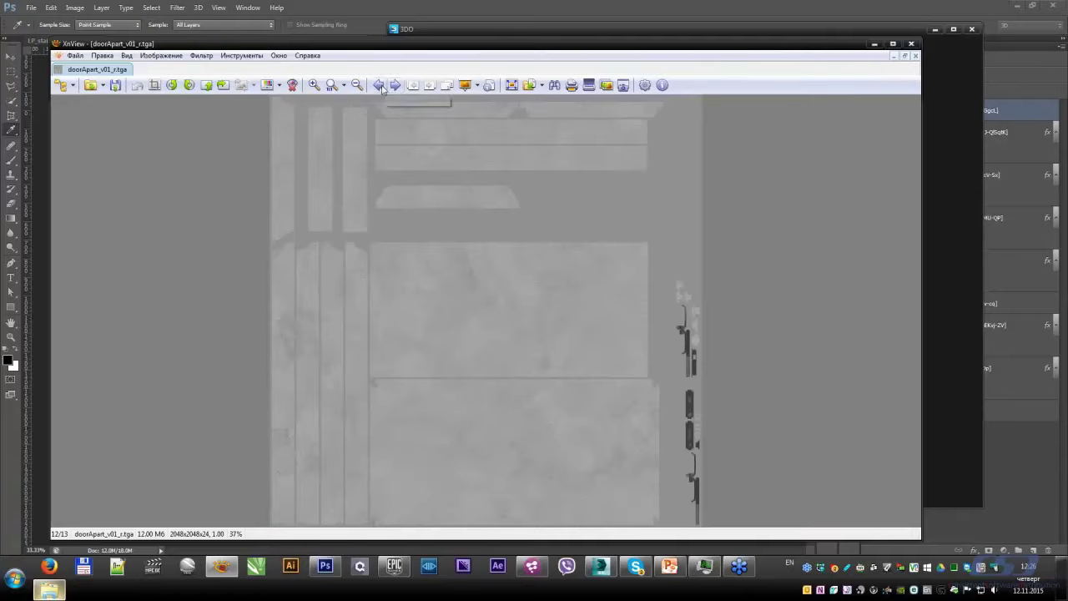
click(377, 86)
click(378, 85)
click(378, 85)
click(378, 85)
click(378, 85)
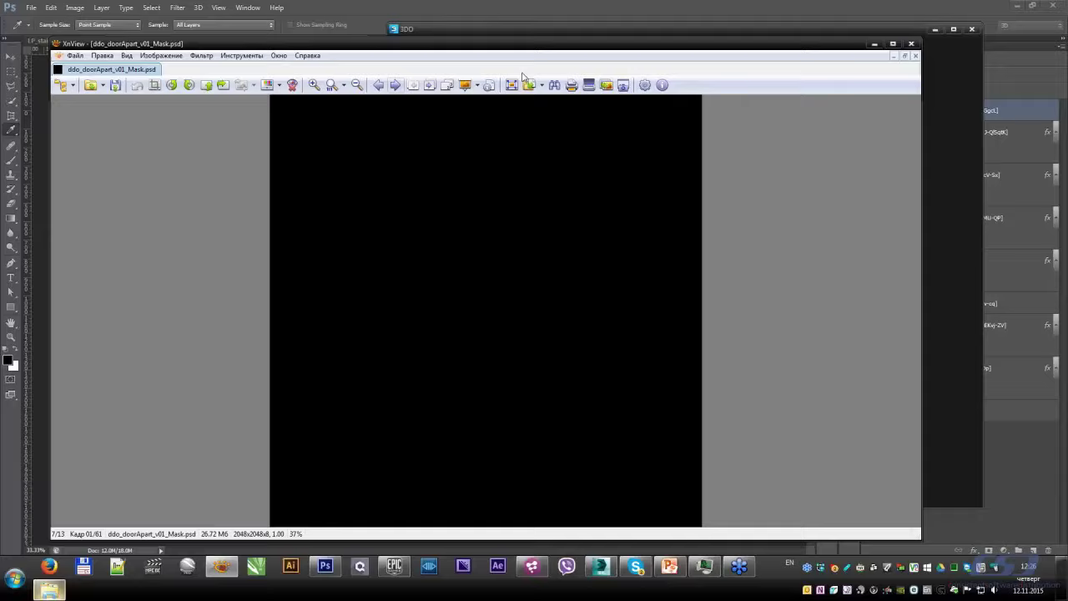
Step: Close XnView and the folder window, and orbit the stairs to a low side view
click(916, 43)
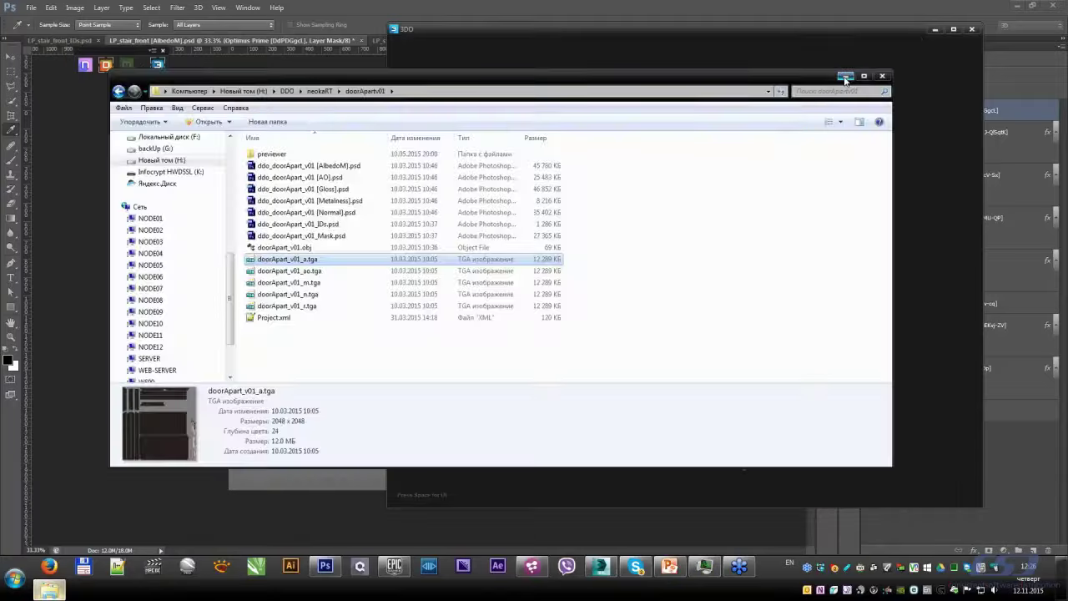
click(839, 72)
mouse_move(676, 211)
mouse_down()
mouse_move(693, 275)
mouse_move(615, 191)
mouse_move(808, 142)
mouse_up()
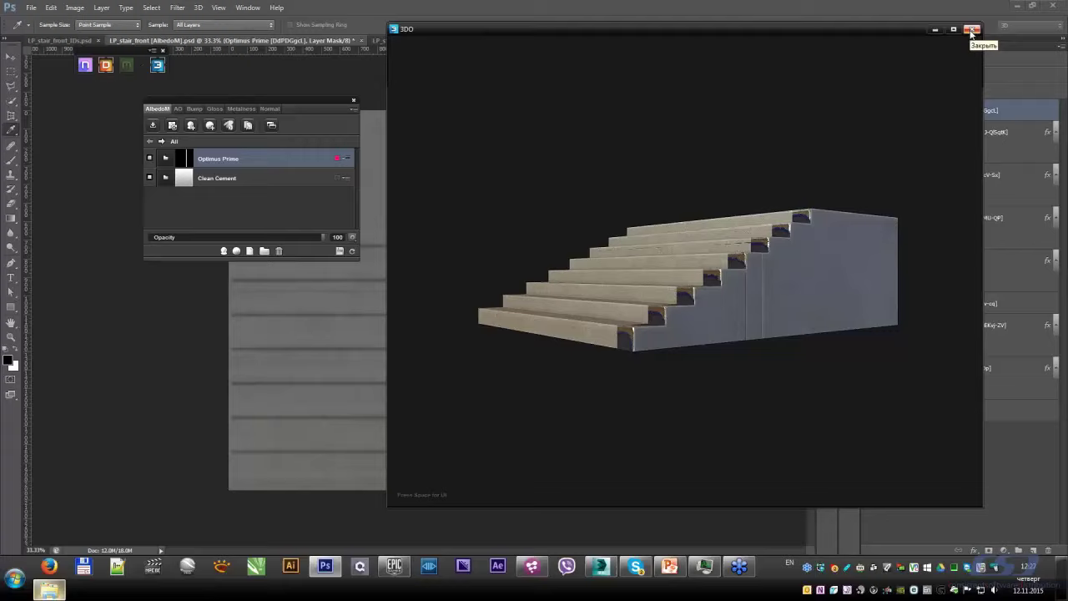
Step: Close the 3D stair preview without saving the project
click(971, 30)
click(354, 101)
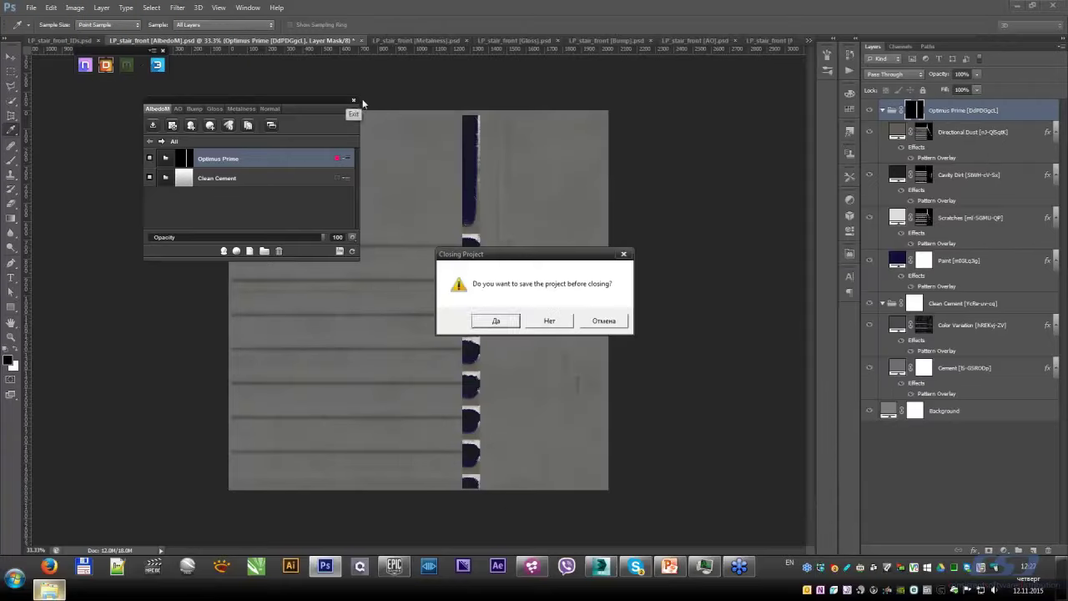
click(551, 321)
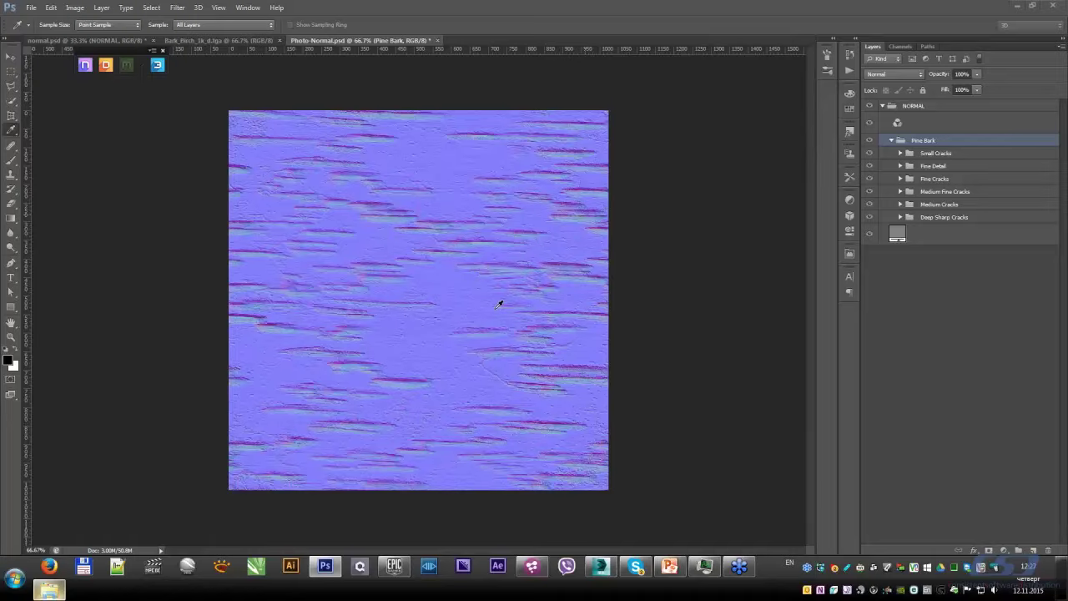
Step: Return to 3ds Max and close the UVW template and UV editor windows
click(605, 567)
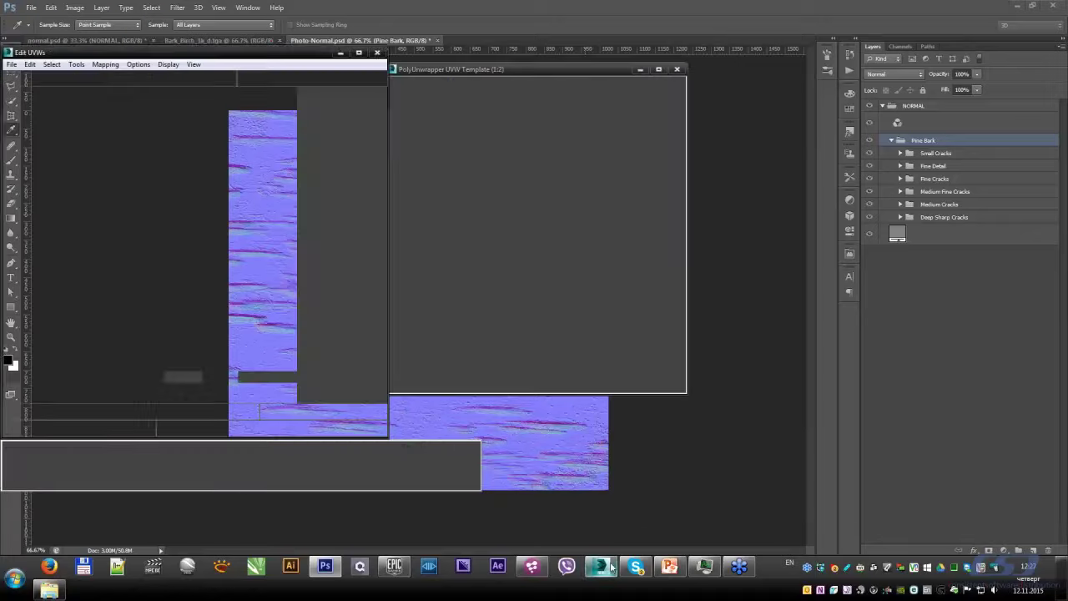
click(677, 70)
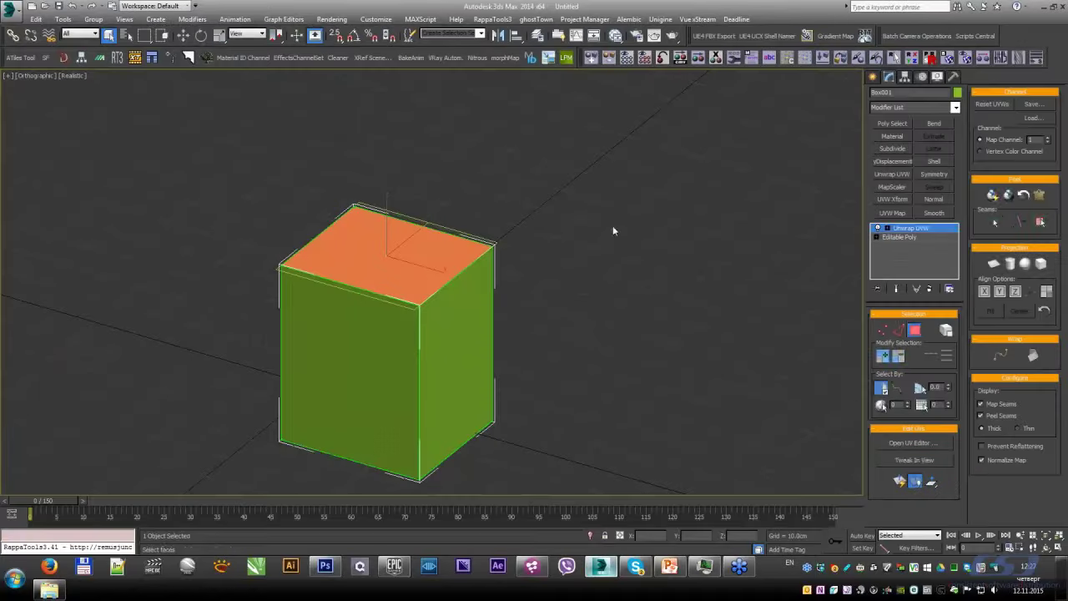
click(612, 225)
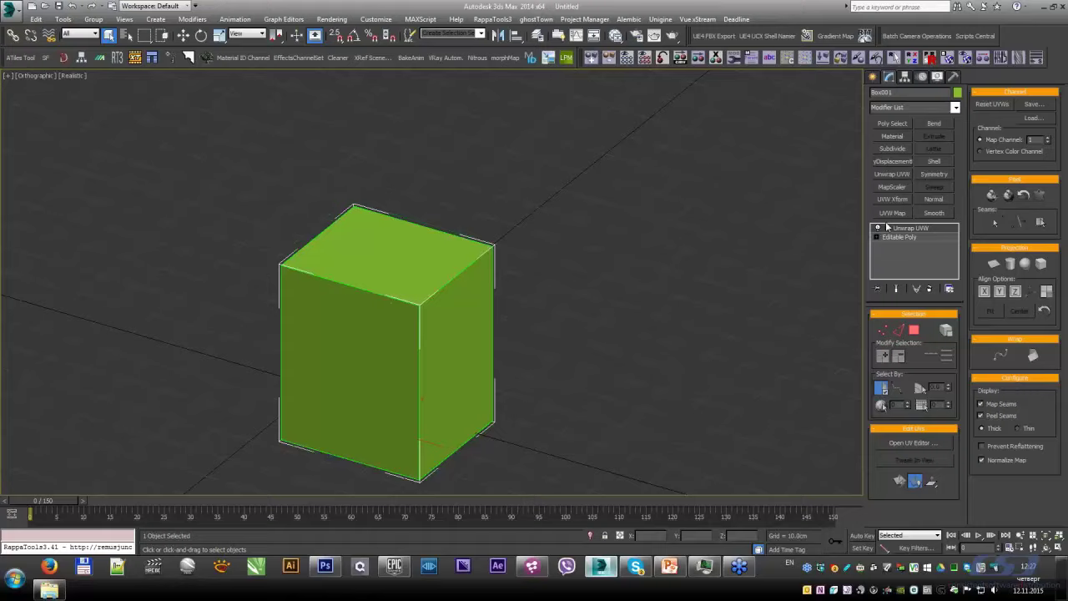
Step: Add a Substance map node in the Slate Material Editor
key(m)
right_click(264, 441)
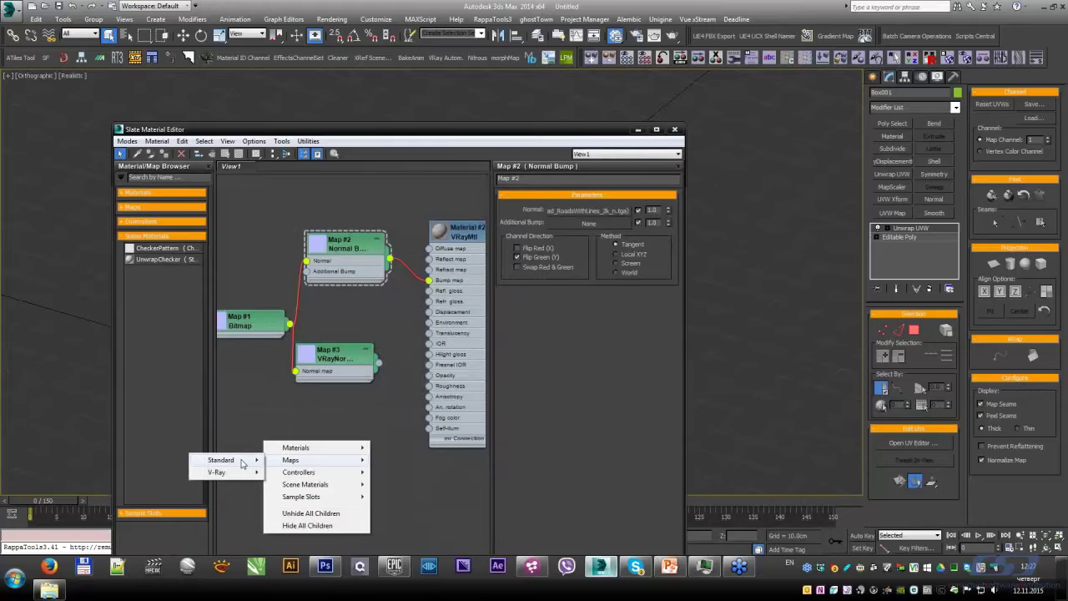
mouse_move(221, 459)
click(106, 583)
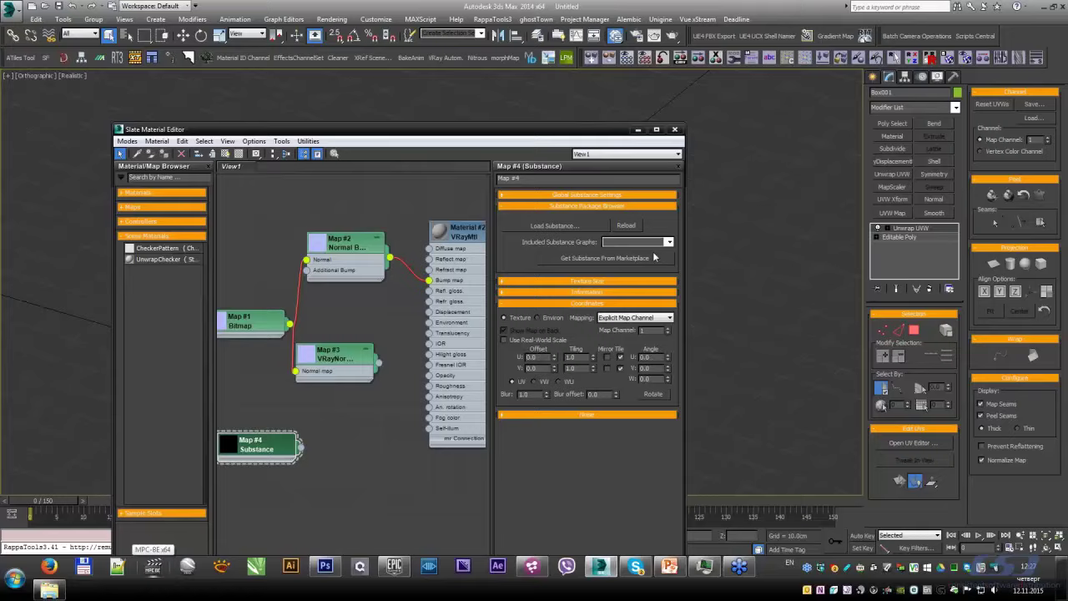
Step: Load Tire_01.sbsar from the server's Substance_Database Manmade textures folder
click(594, 225)
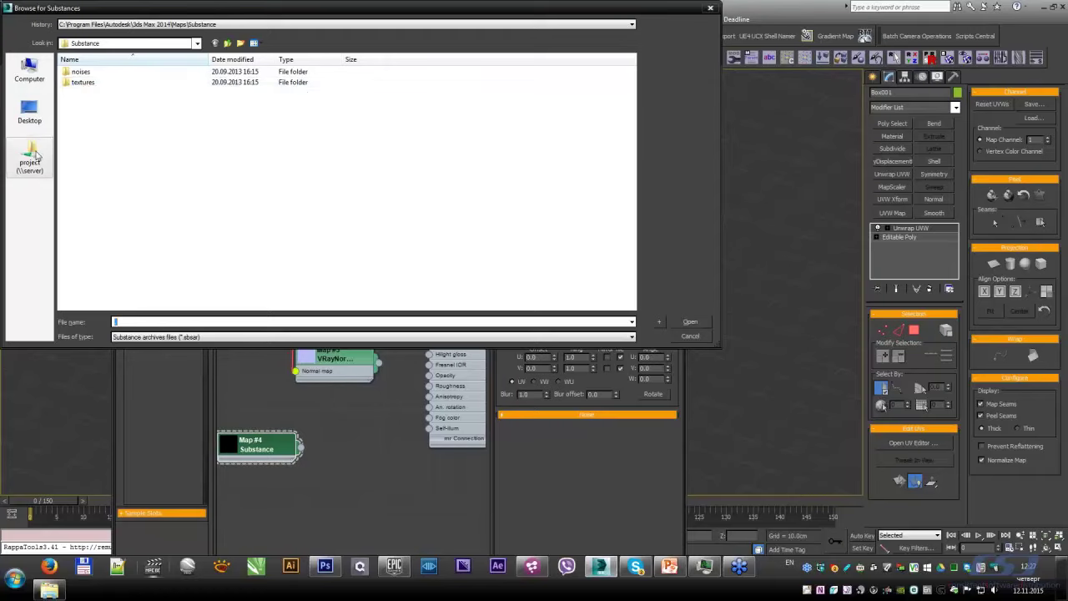
click(40, 154)
click(227, 42)
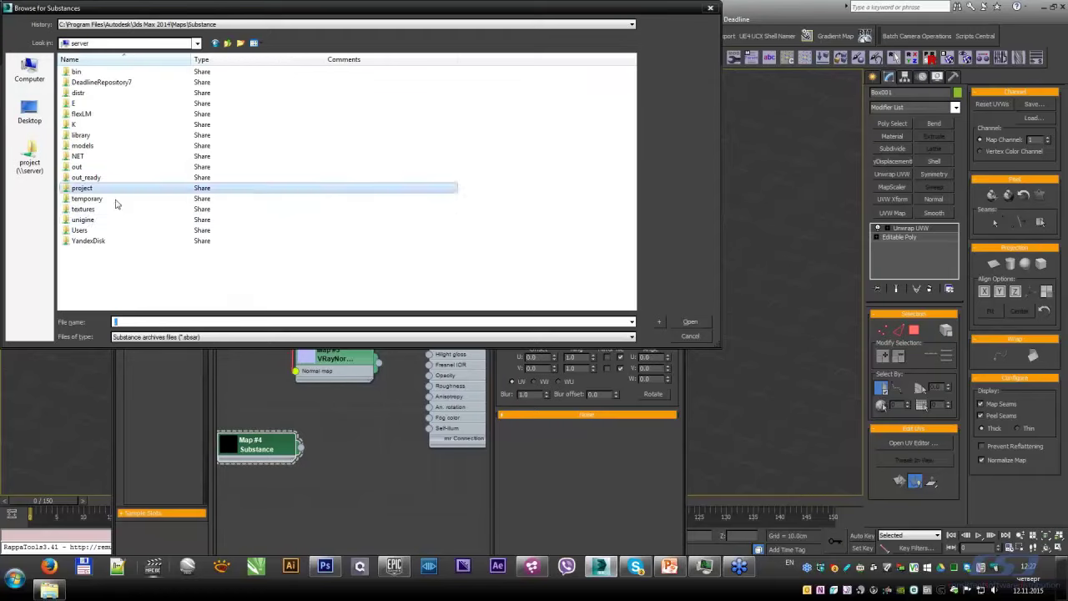
double_click(81, 134)
double_click(87, 240)
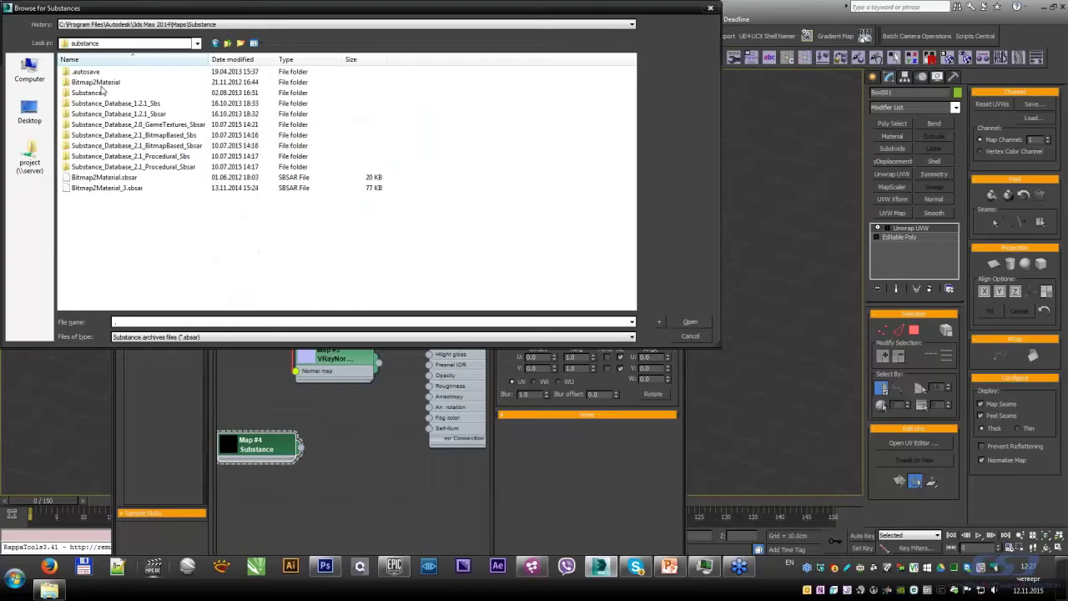
double_click(99, 114)
double_click(88, 81)
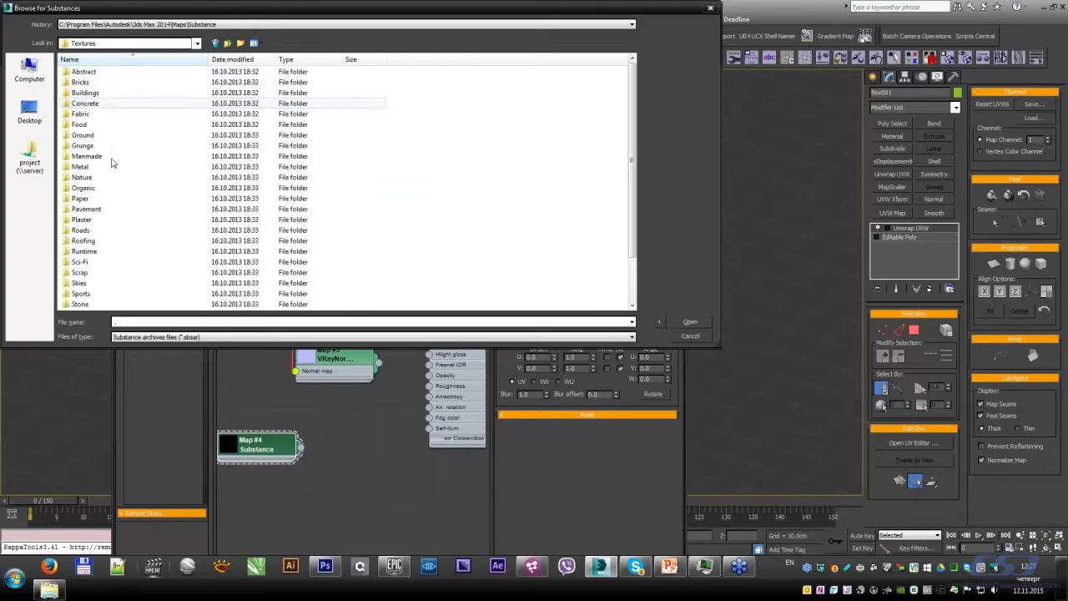
double_click(96, 156)
double_click(90, 125)
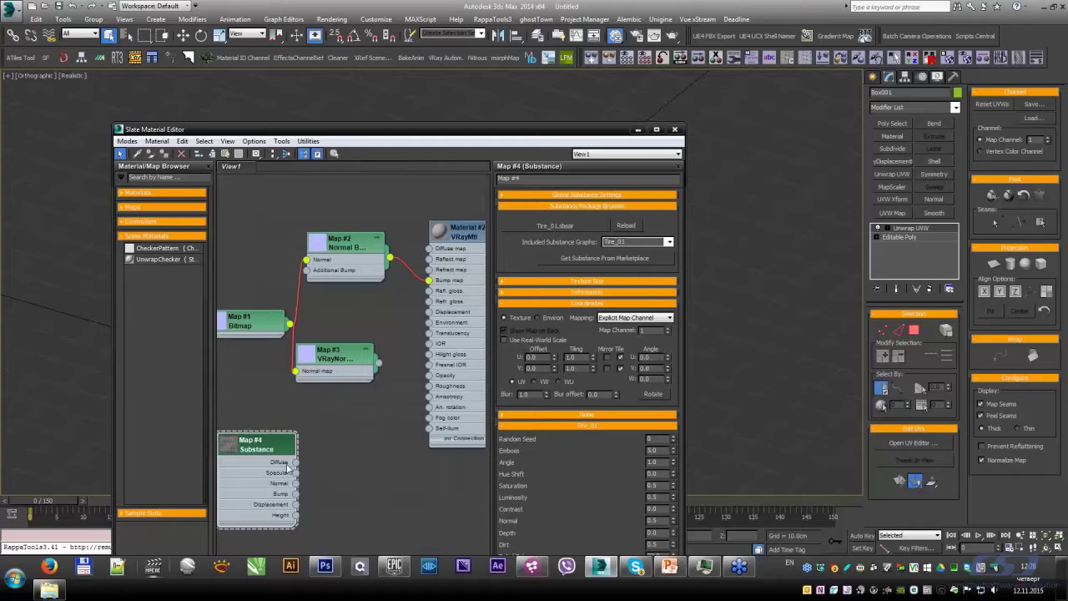
Step: Wire Substance Diffuse and Specular into the diffuse and reflect maps, adding an output selector
mouse_move(295, 461)
mouse_down()
mouse_move(329, 437)
mouse_move(429, 248)
mouse_up()
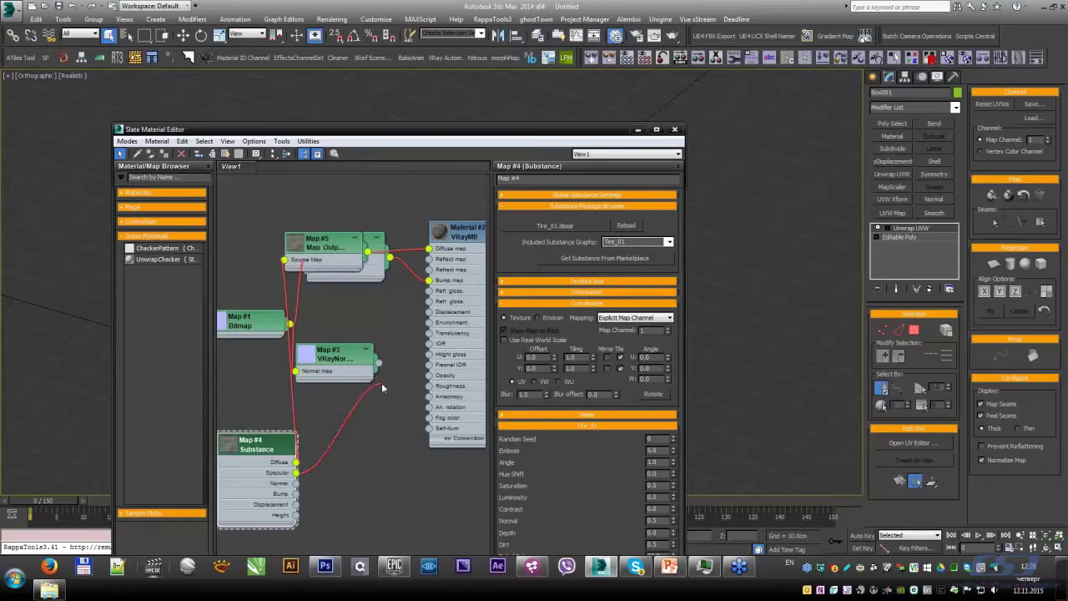
drag(381, 386, 429, 265)
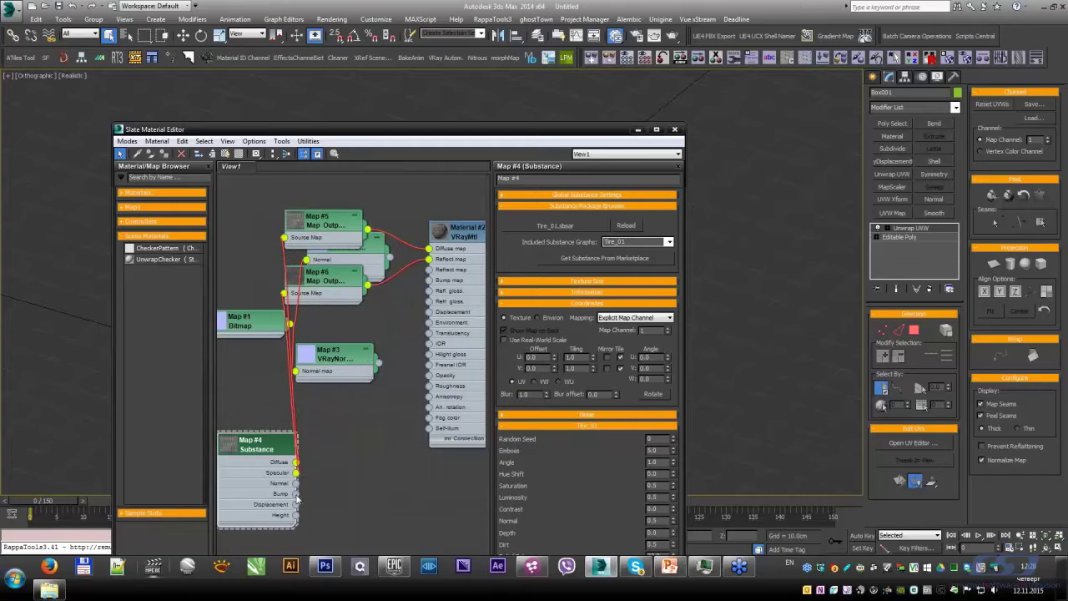
mouse_move(296, 494)
mouse_down()
mouse_move(328, 360)
mouse_move(415, 307)
mouse_move(430, 281)
mouse_up()
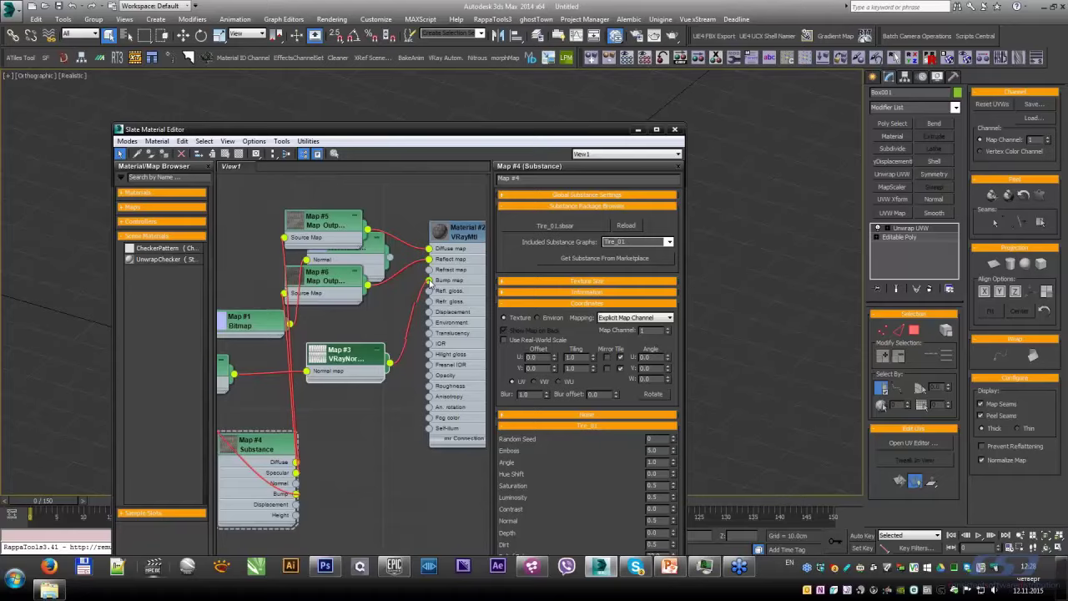
Step: Route Substance Normal through Map #7 into the VRayNormalMap and pull out the old Normal node
scroll(330, 417, down, 1)
scroll(331, 416, down, 1)
drag(240, 374, 351, 431)
drag(266, 437, 220, 399)
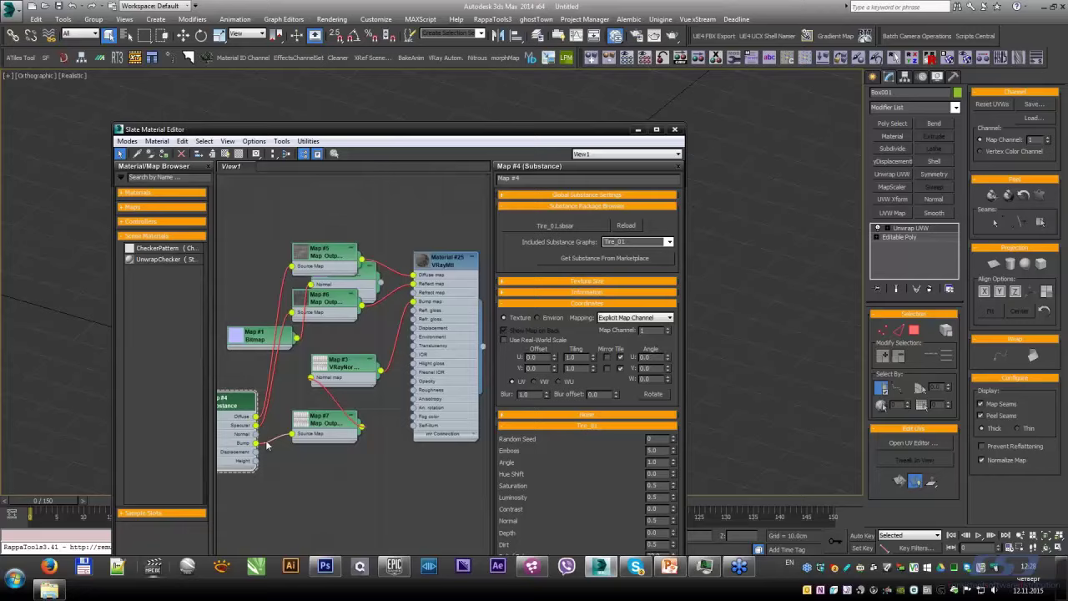
drag(256, 434, 288, 430)
drag(327, 426, 317, 425)
double_click(312, 427)
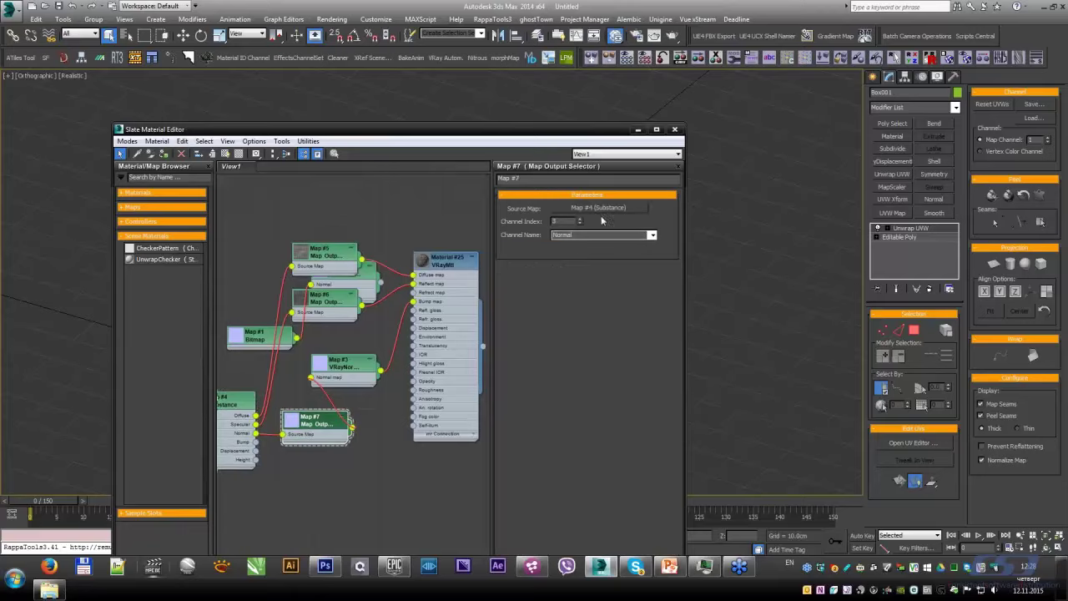
double_click(339, 370)
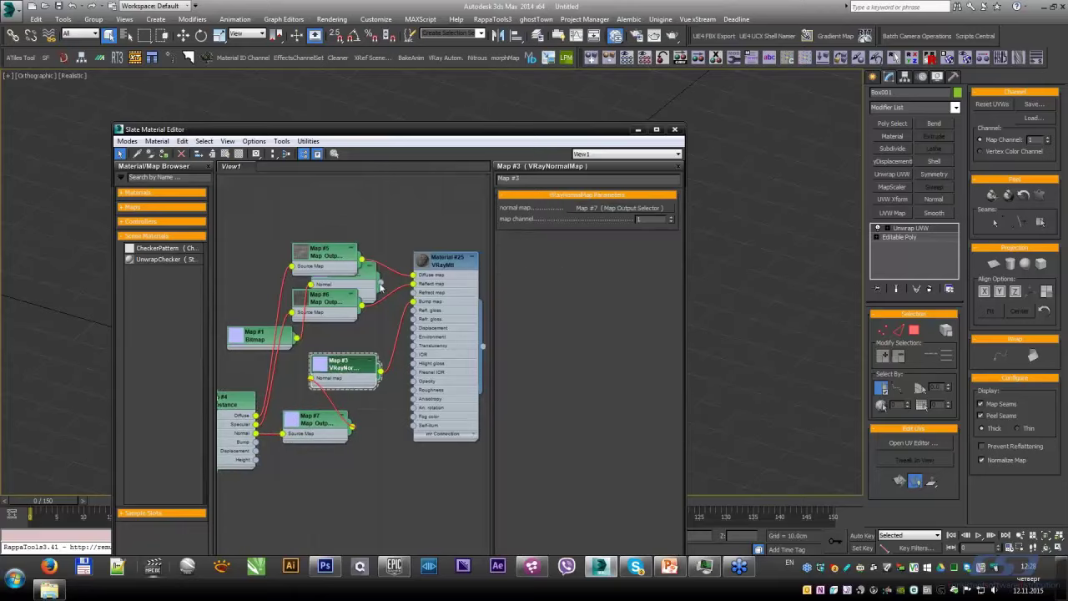
drag(380, 286, 250, 215)
Step: Delete the old Normal node and unused Bitmap node, then inspect Map #5's output selector
key(Delete)
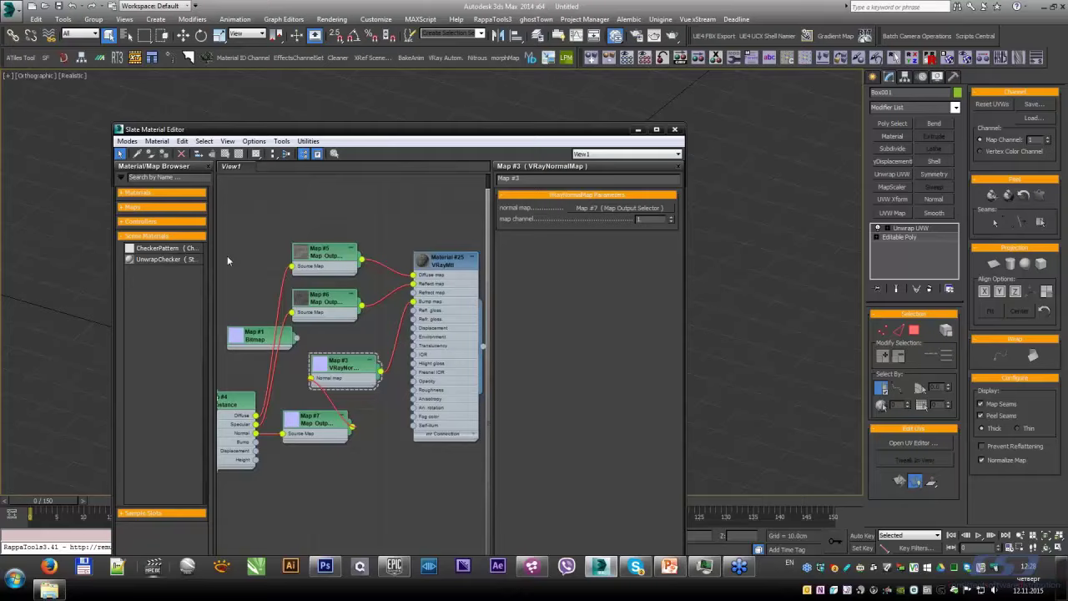
click(250, 336)
key(Delete)
double_click(302, 260)
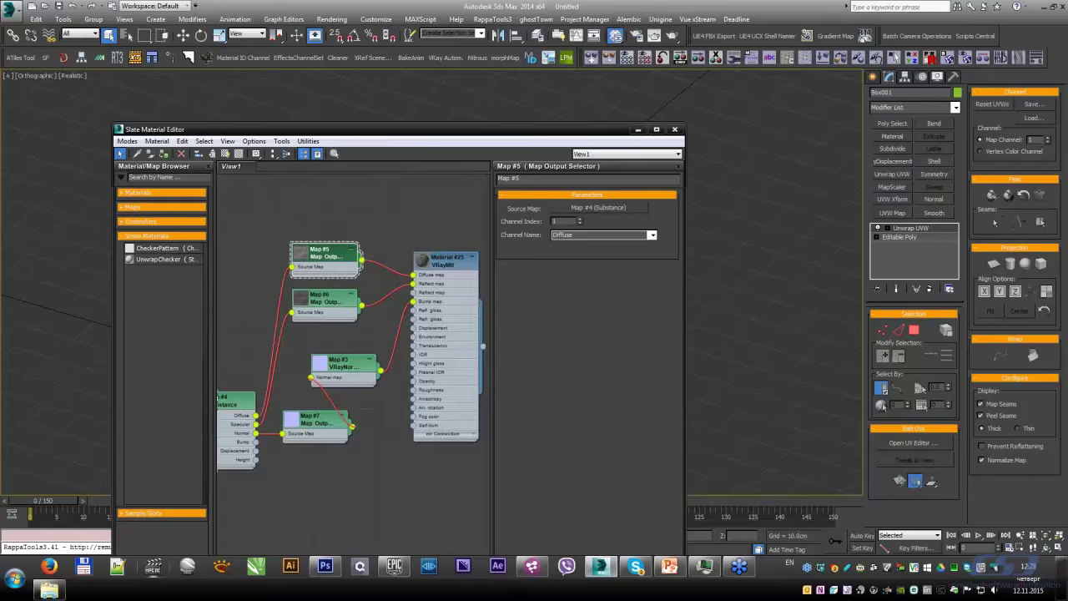
Step: Toggle the keyboard language to Russian and back, then close the material editor
key(alt+shift)
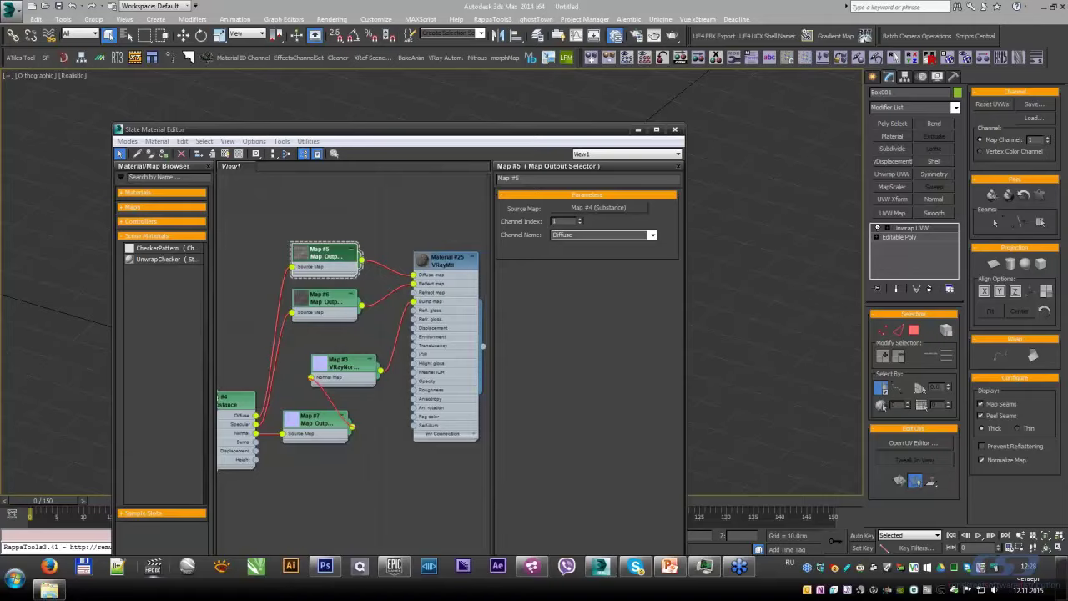
key(alt+shift)
click(615, 450)
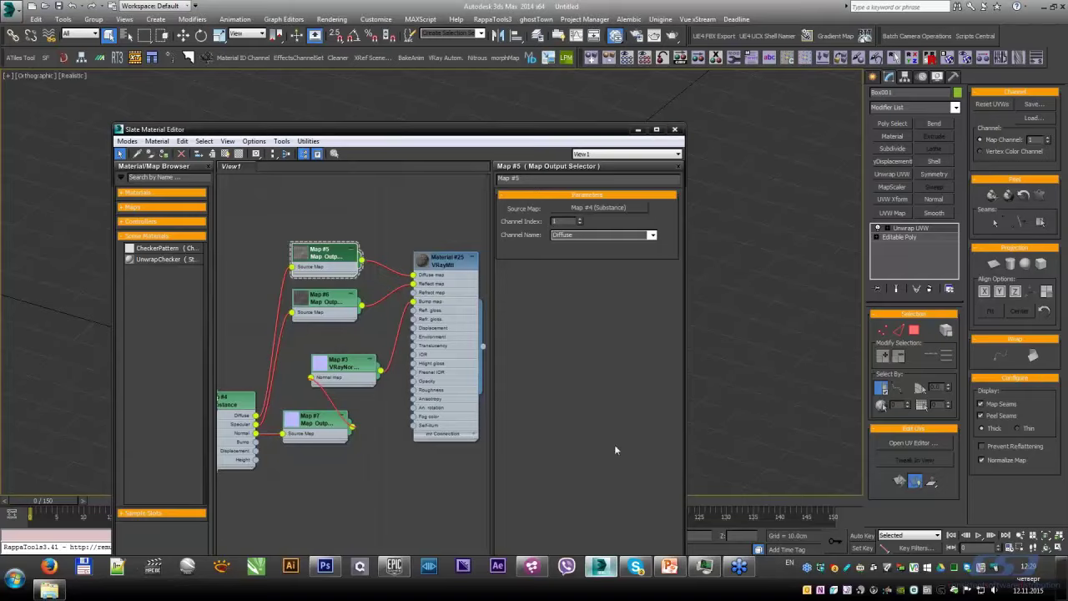
click(674, 130)
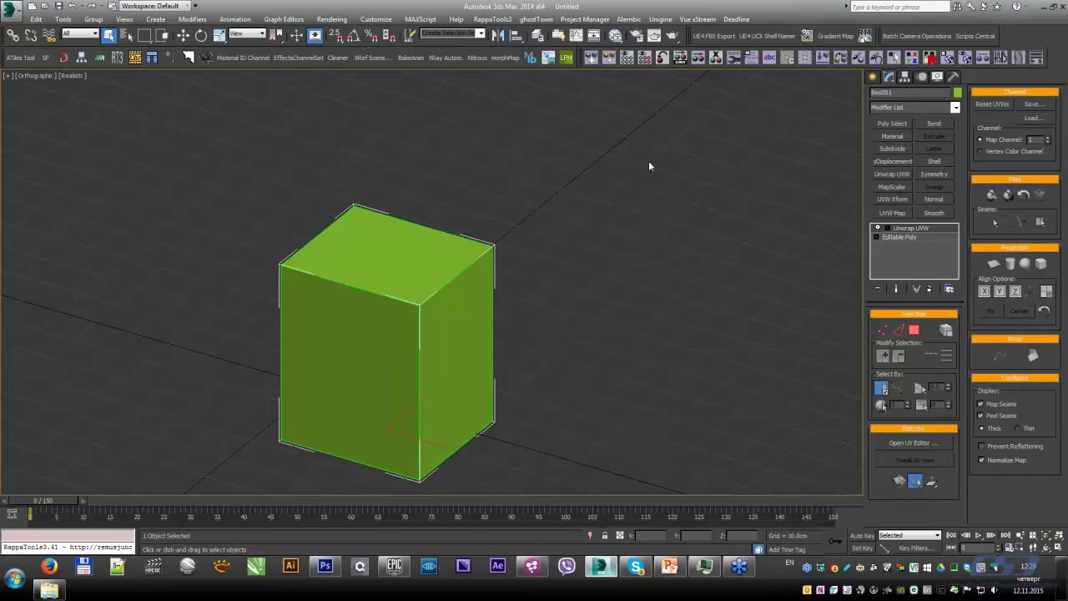
Step: Deselect Box001 and toggle a main-toolbar button
click(648, 166)
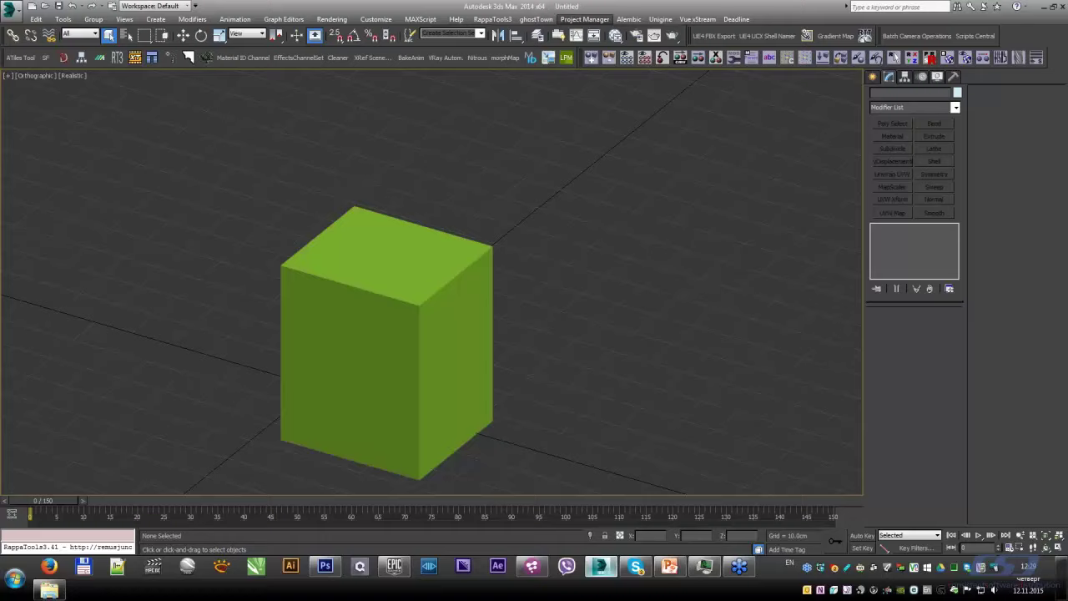
click(636, 35)
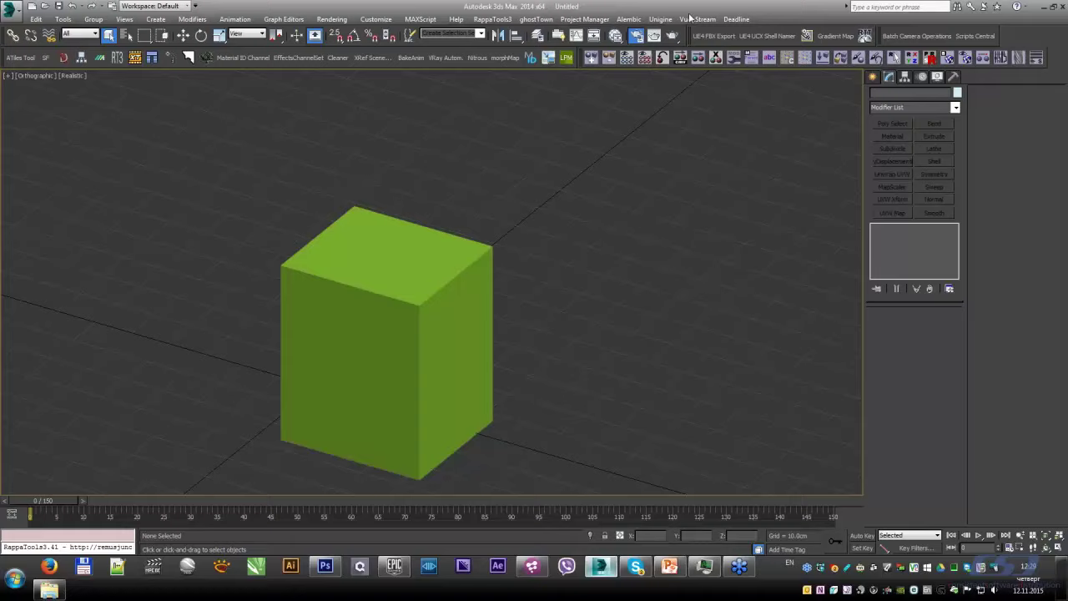
Step: Enable V-Ray GI with Brute force primary and Light cache secondary engines
key(F10)
click(653, 81)
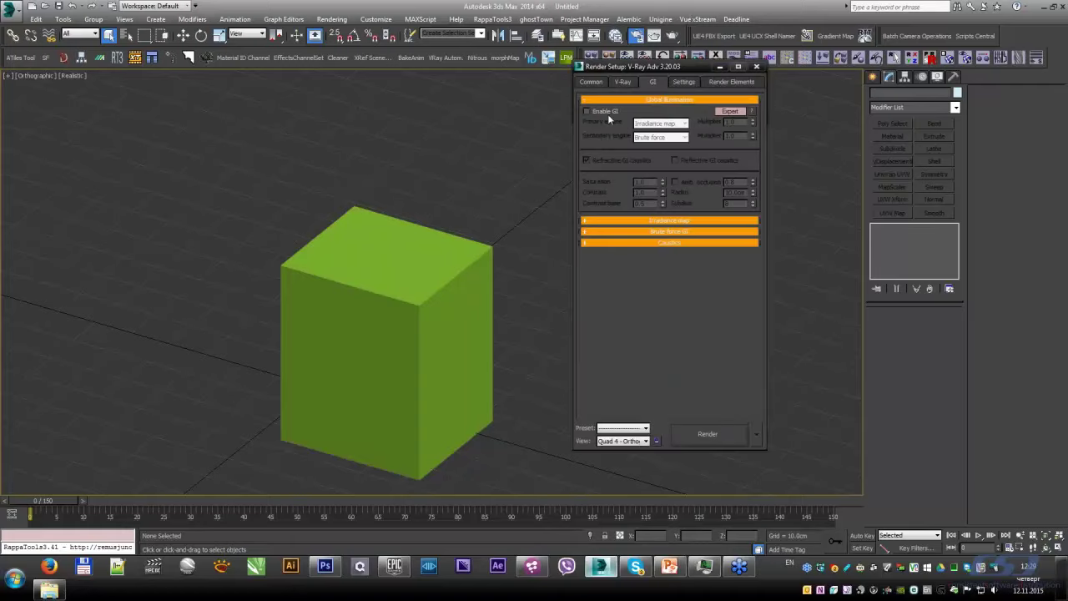
click(678, 124)
click(655, 145)
click(659, 136)
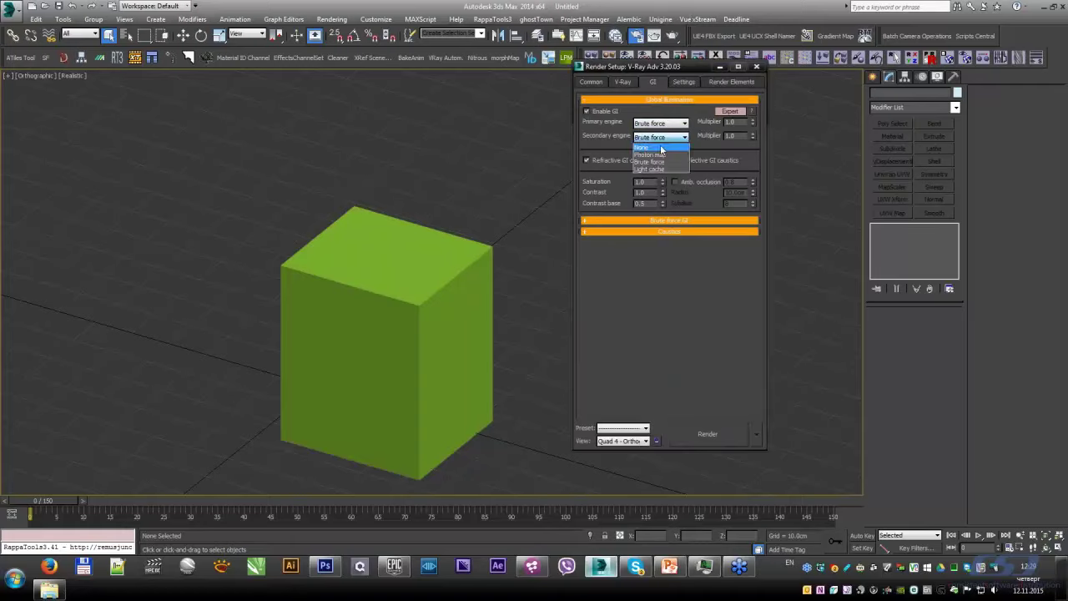
click(660, 169)
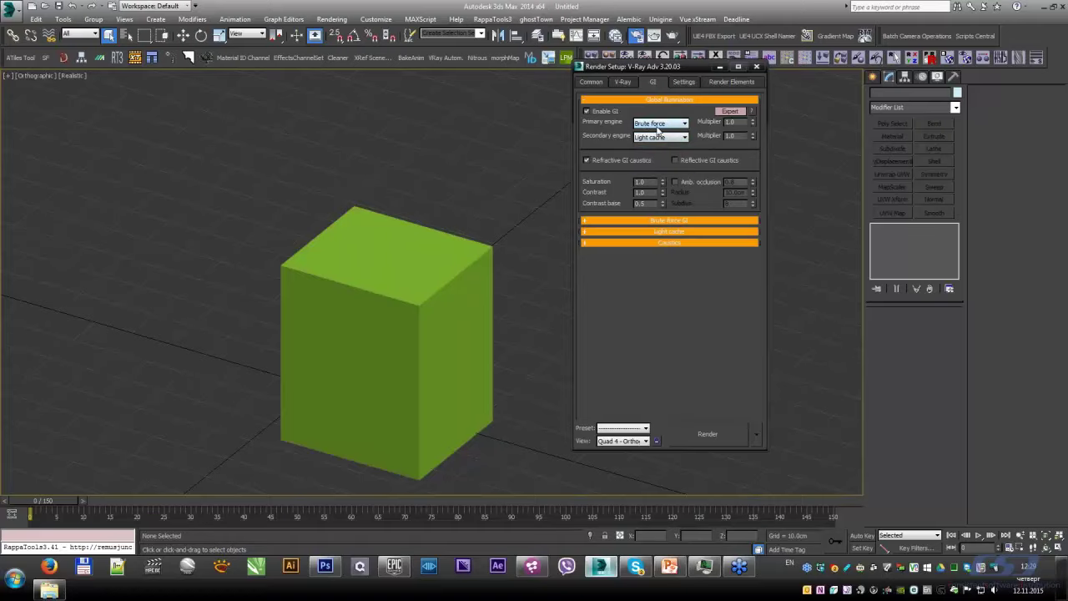
Step: Set Brute force subdivs to 40 and expand the Light cache settings
click(680, 221)
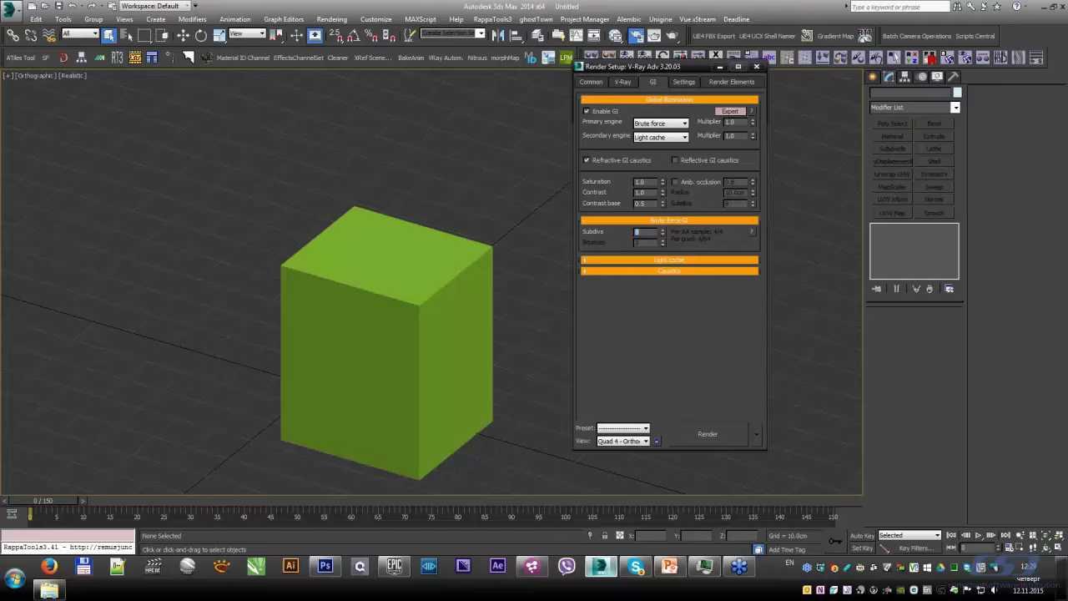
text(40)
key(Return)
click(622, 259)
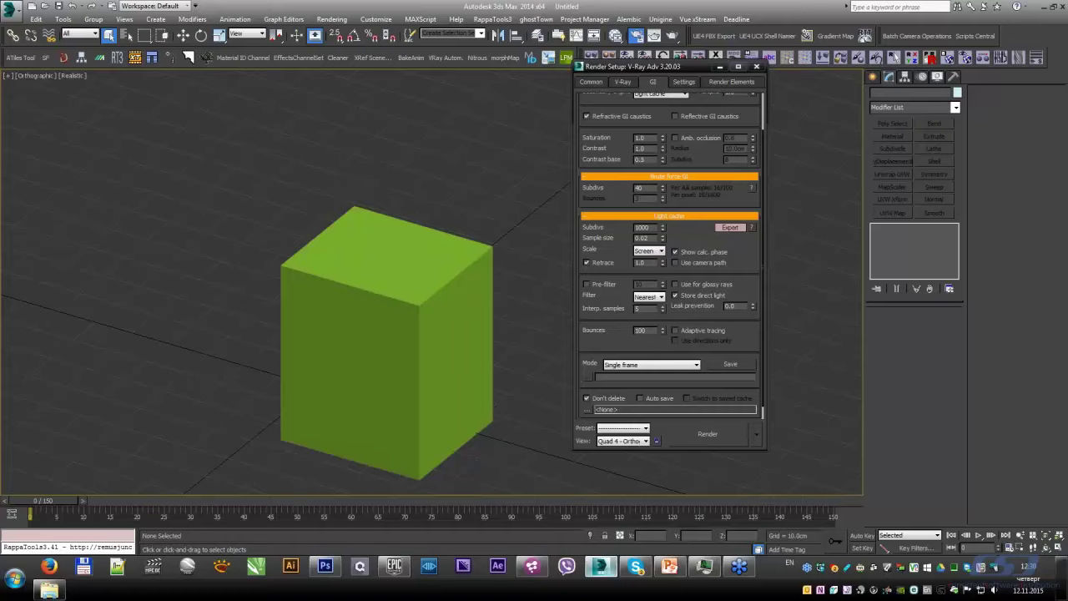
scroll(667, 250, up, 2)
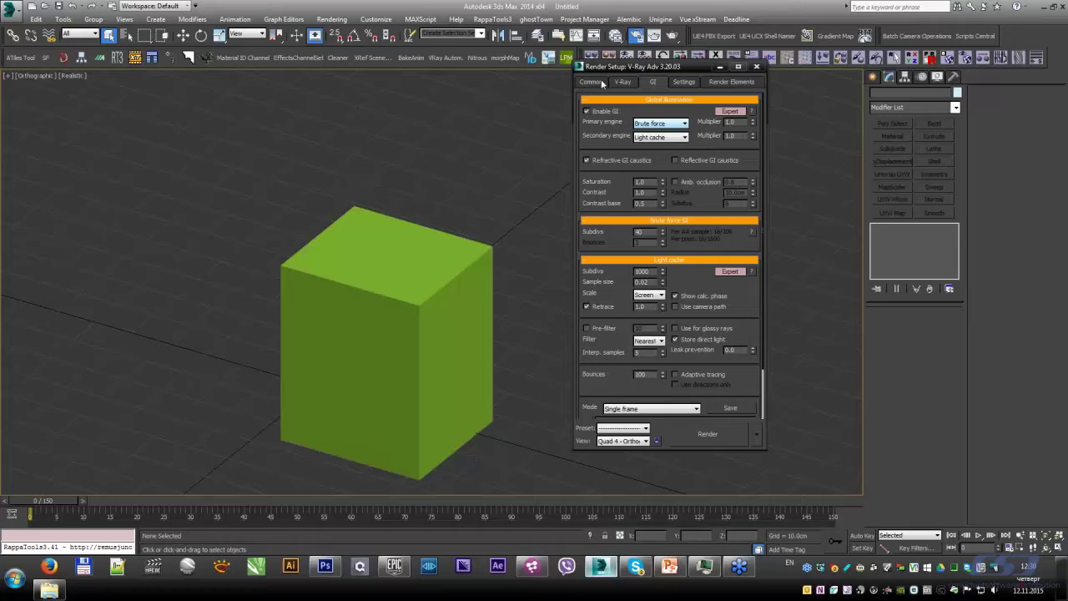
click(622, 81)
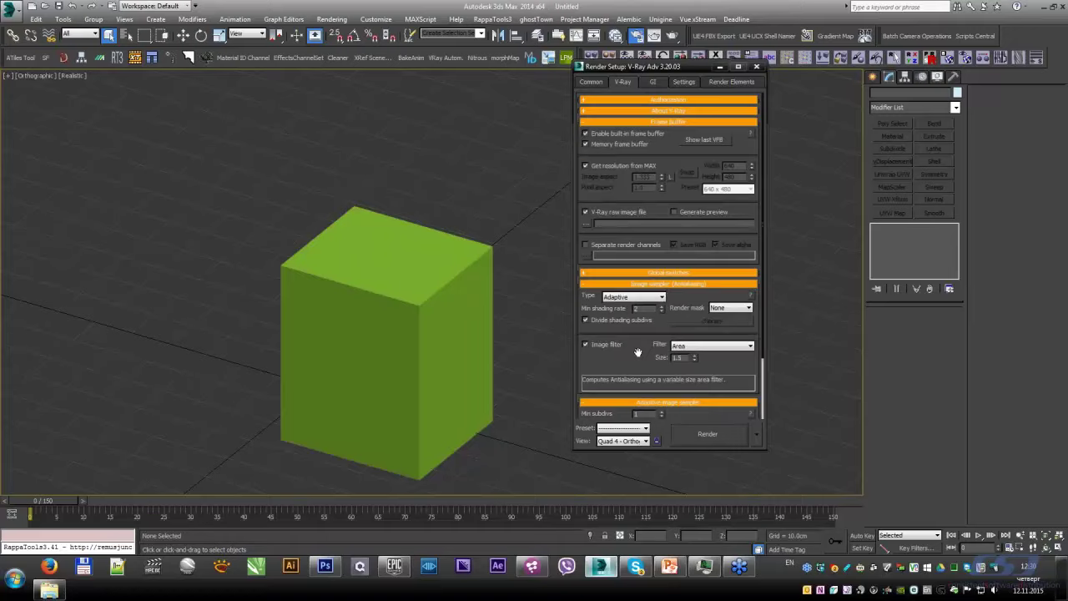
scroll(639, 352, down, 3)
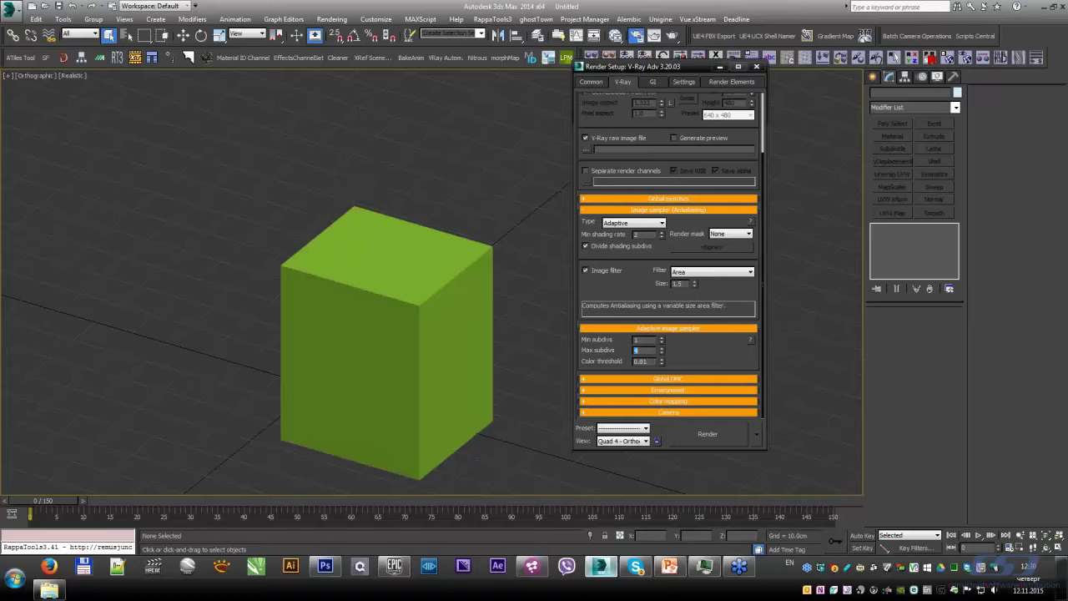
click(628, 222)
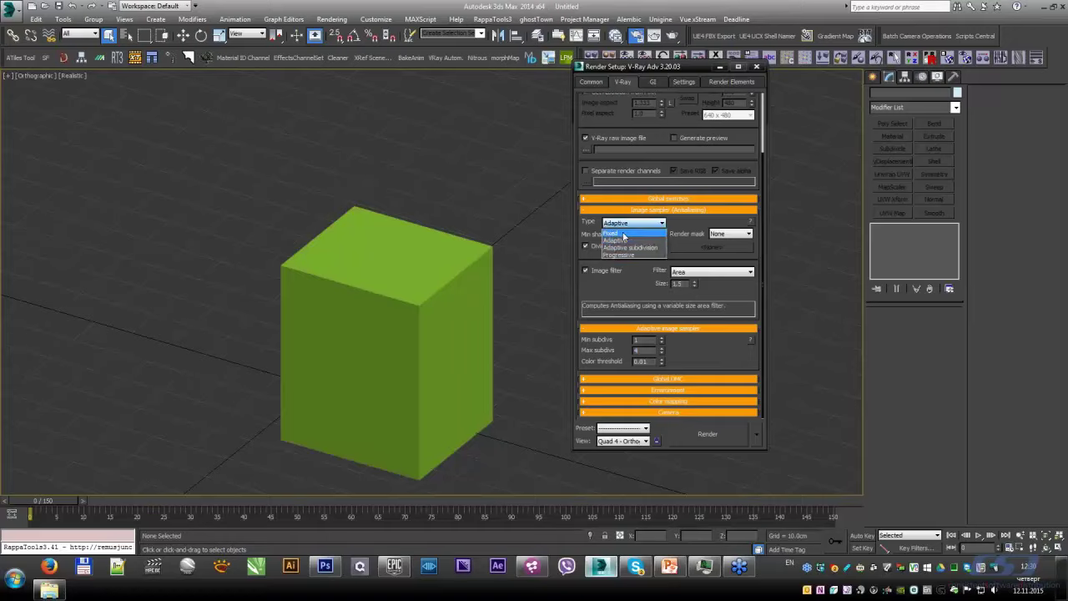
click(623, 241)
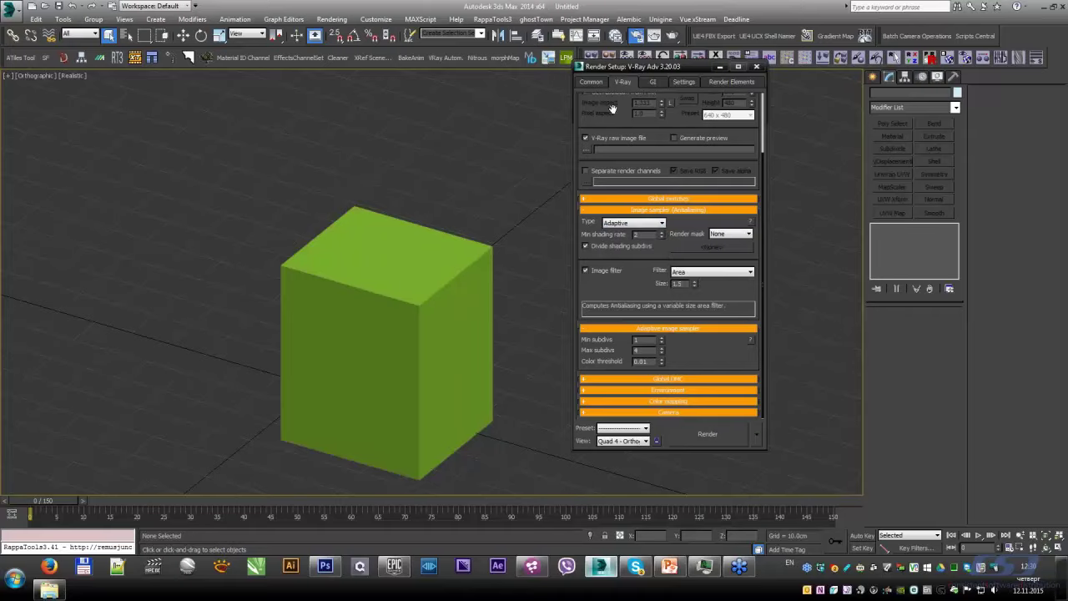
click(591, 81)
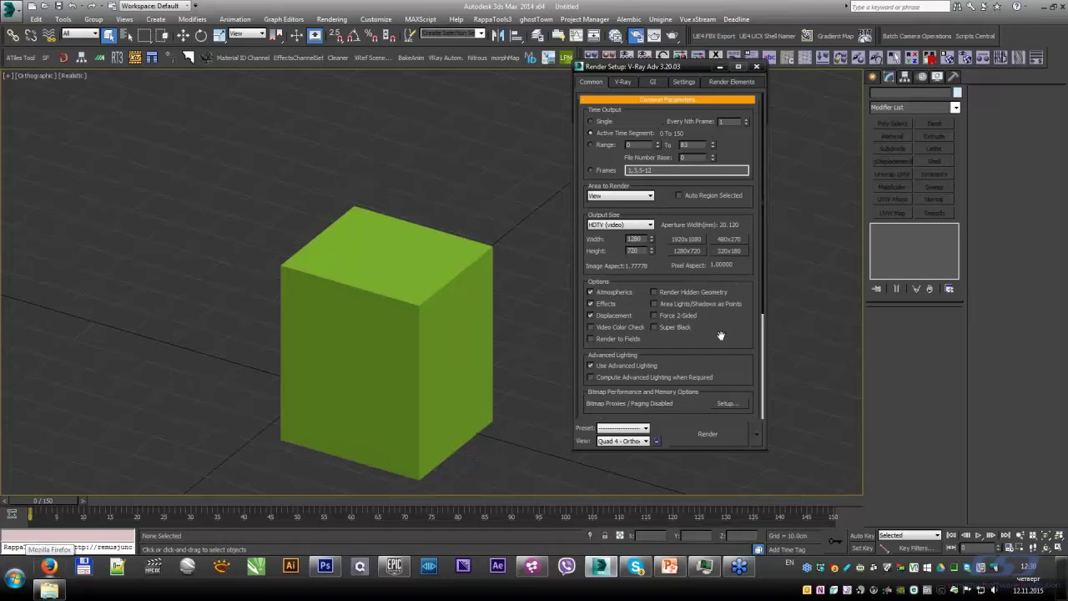
click(618, 84)
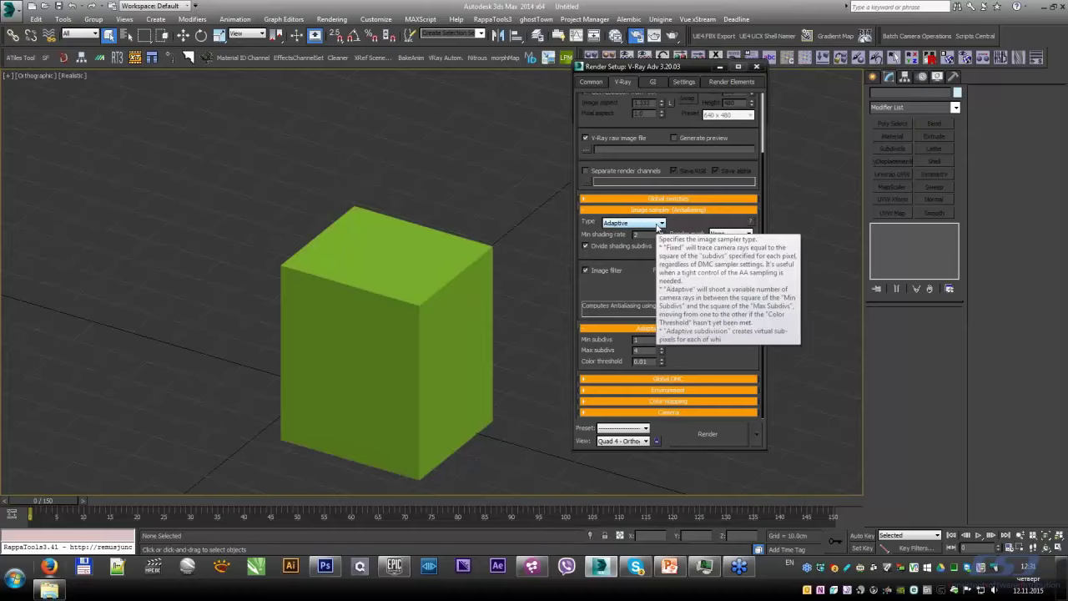
mouse_move(660, 223)
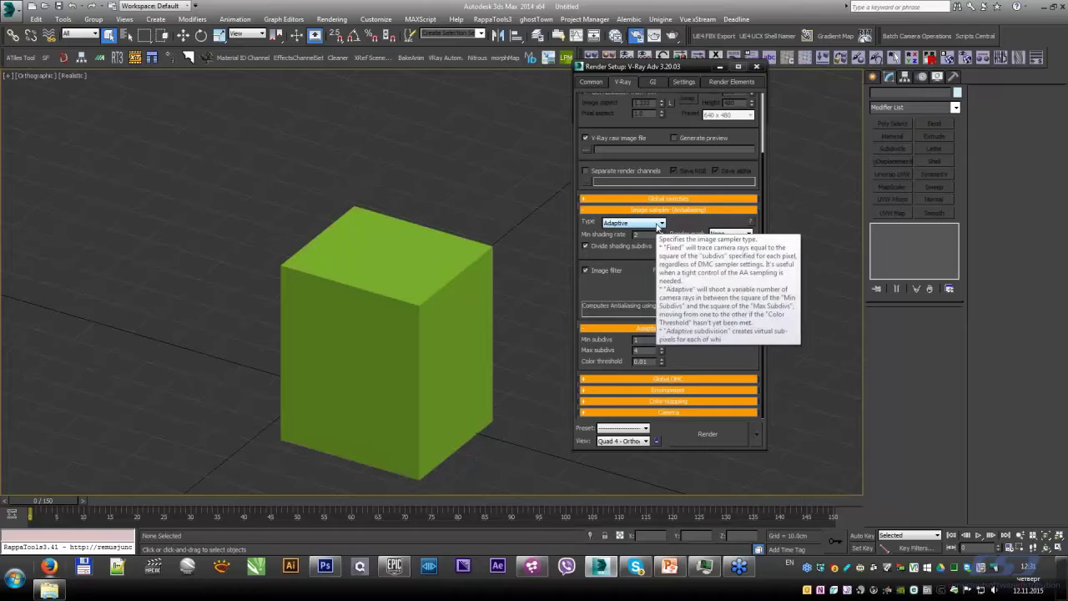
click(654, 82)
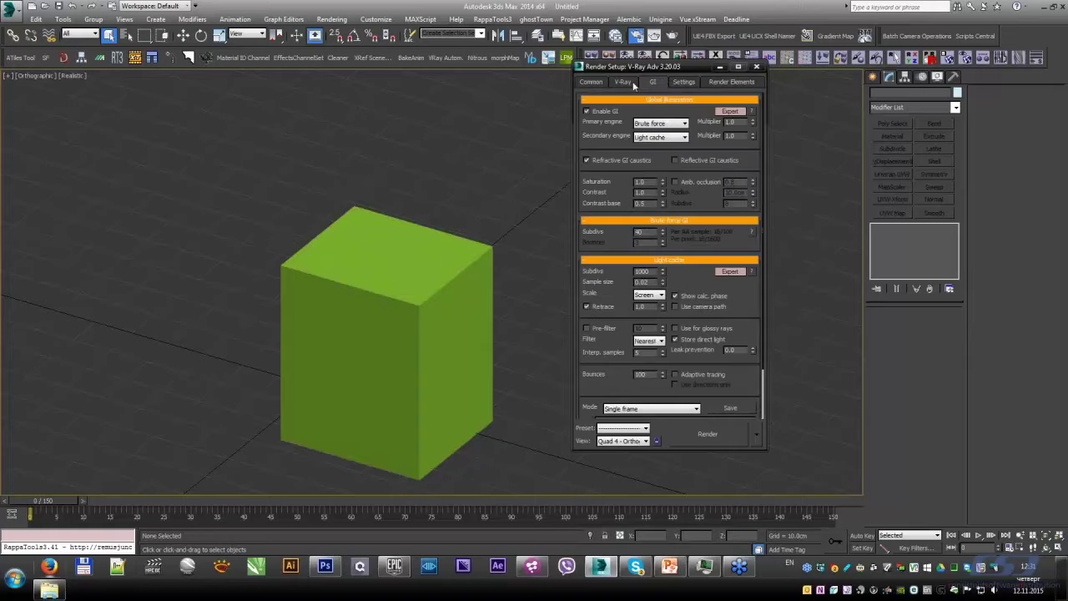
Step: On the V-Ray tab, expand Environment and Global DMC, then switch all rollouts to Expert
click(623, 82)
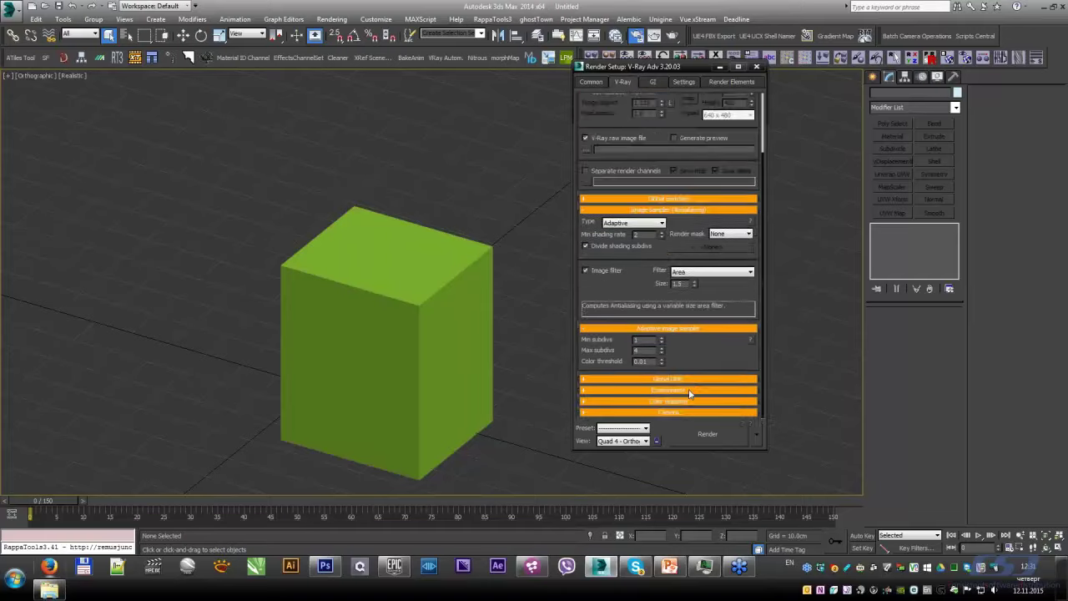
click(689, 388)
click(659, 278)
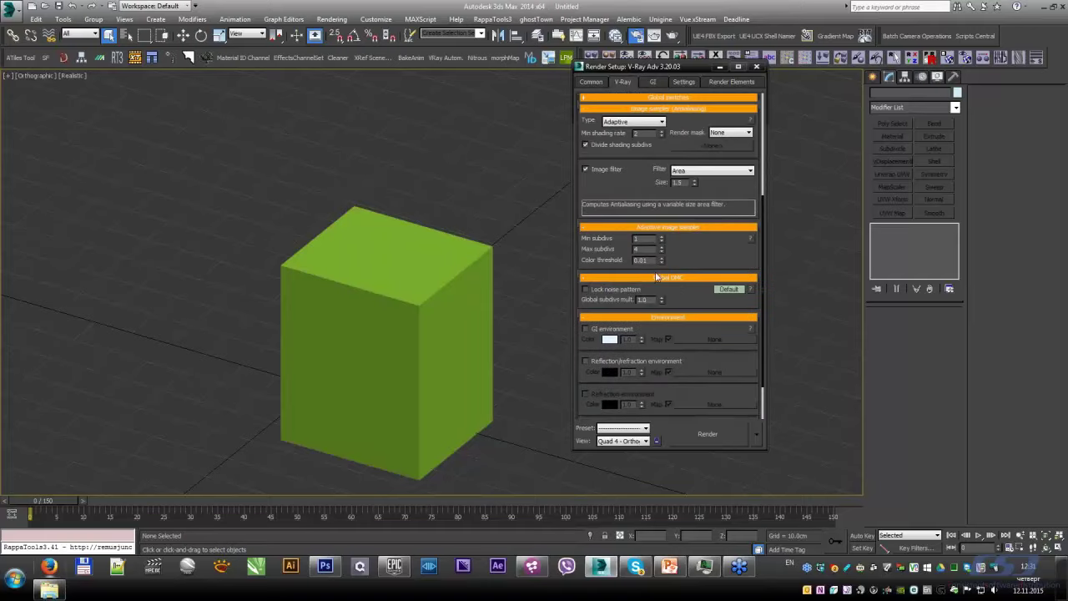
click(723, 289)
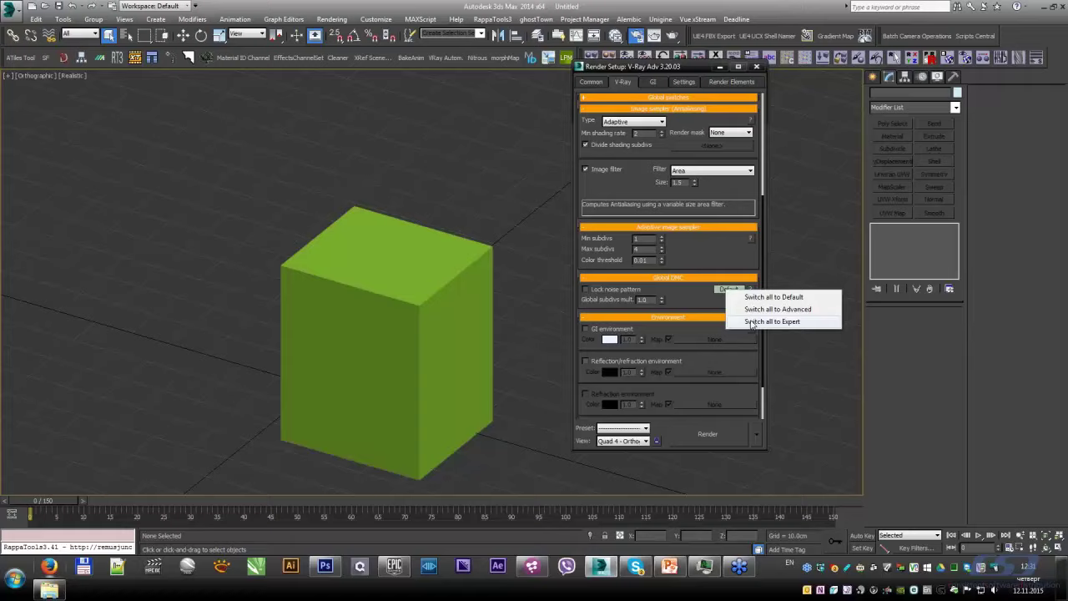
click(752, 322)
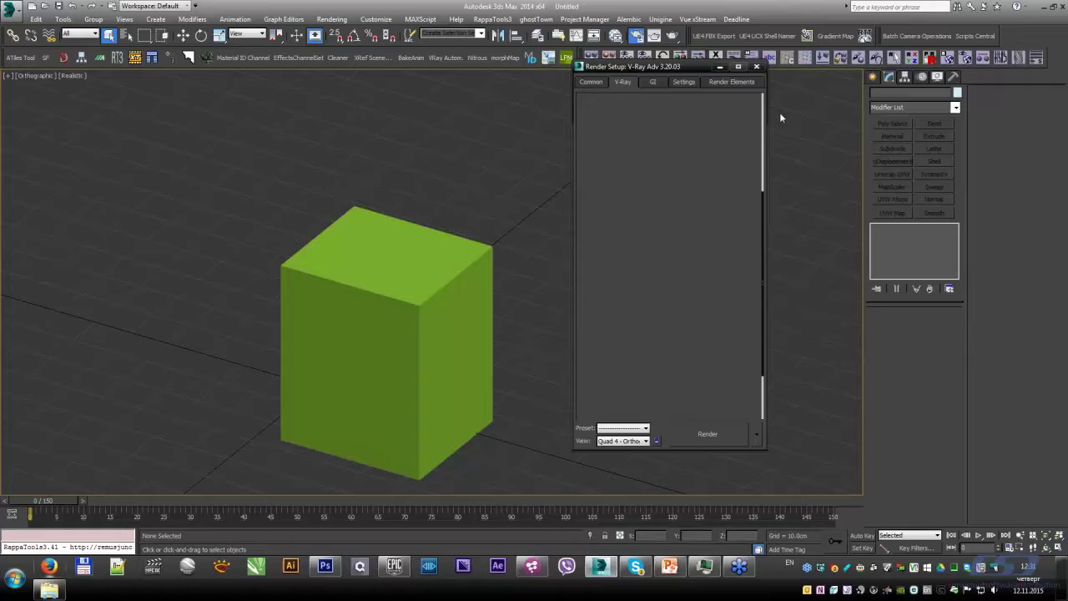
Step: Review the UV_1 and UV_2 render elements, then return to the V-Ray frame buffer and sampler settings
click(716, 87)
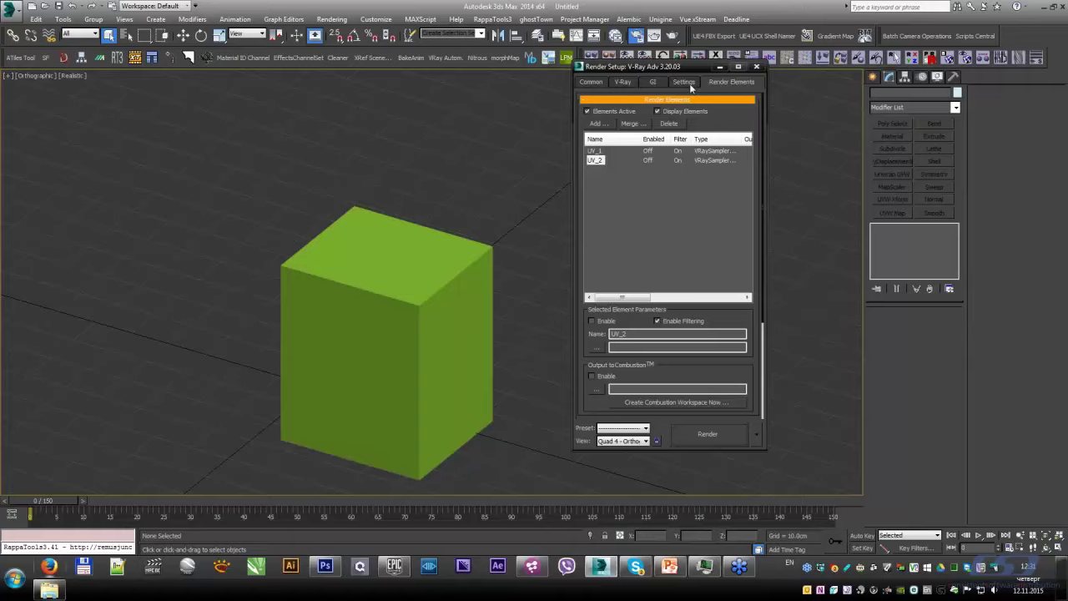
click(623, 82)
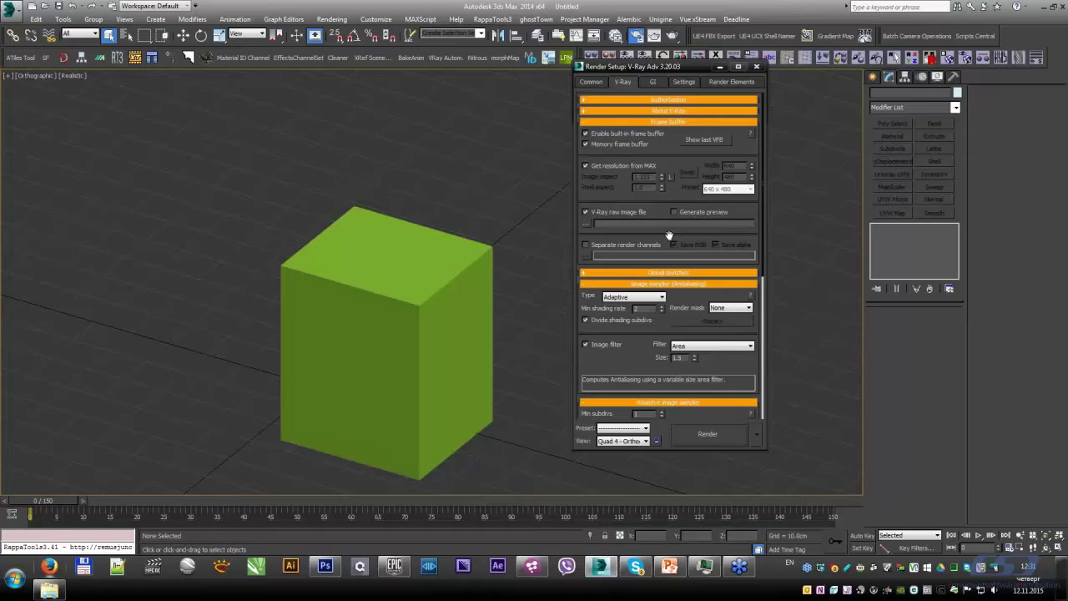
scroll(659, 230, down, 3)
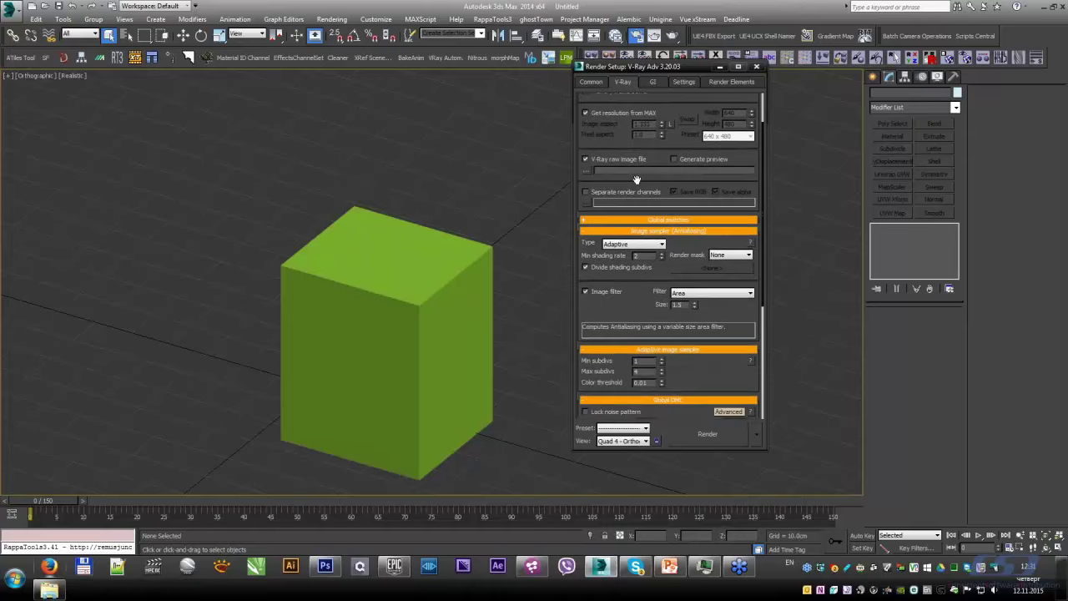
scroll(634, 217, down, 3)
scroll(628, 226, up, 5)
scroll(628, 226, up, 2)
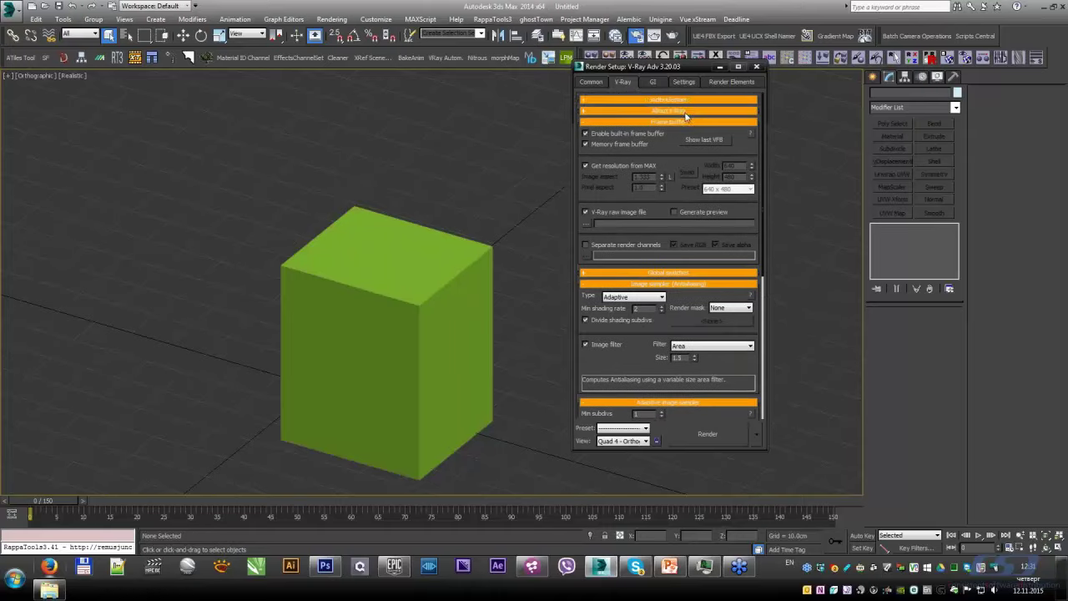
click(720, 83)
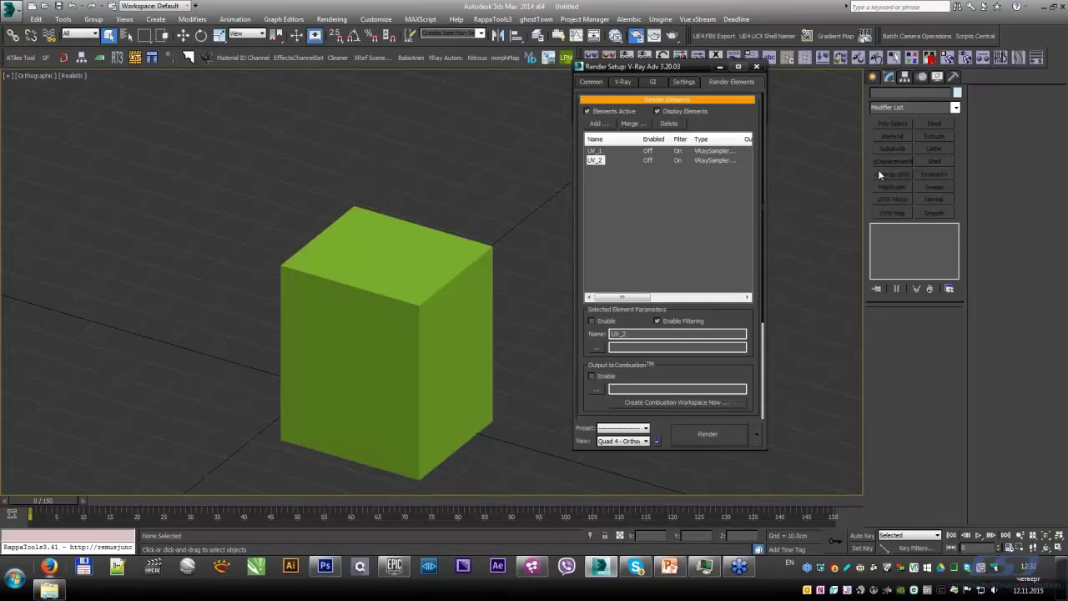
click(623, 82)
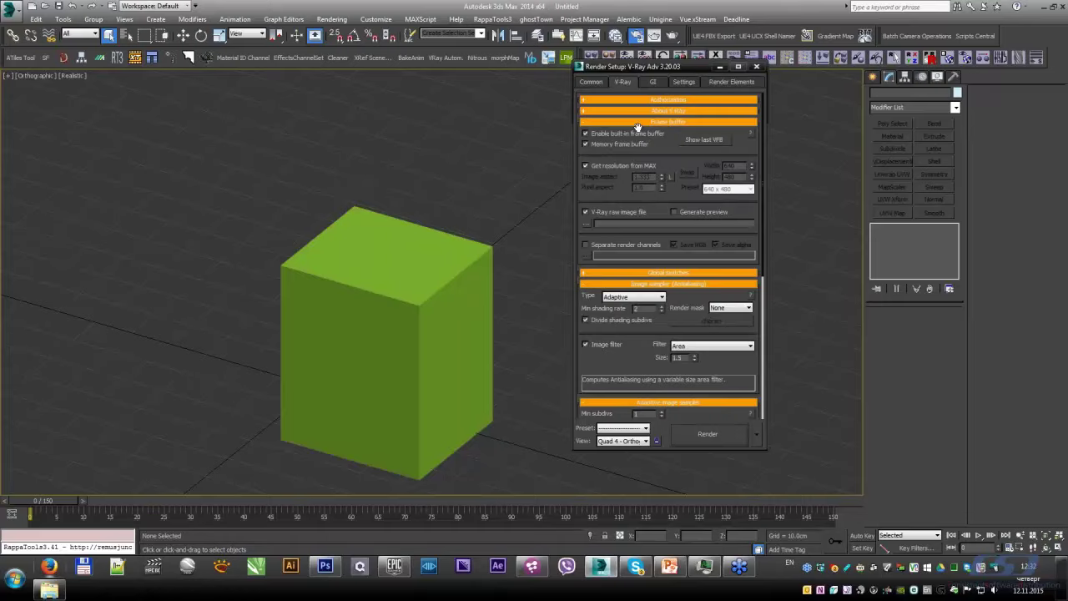